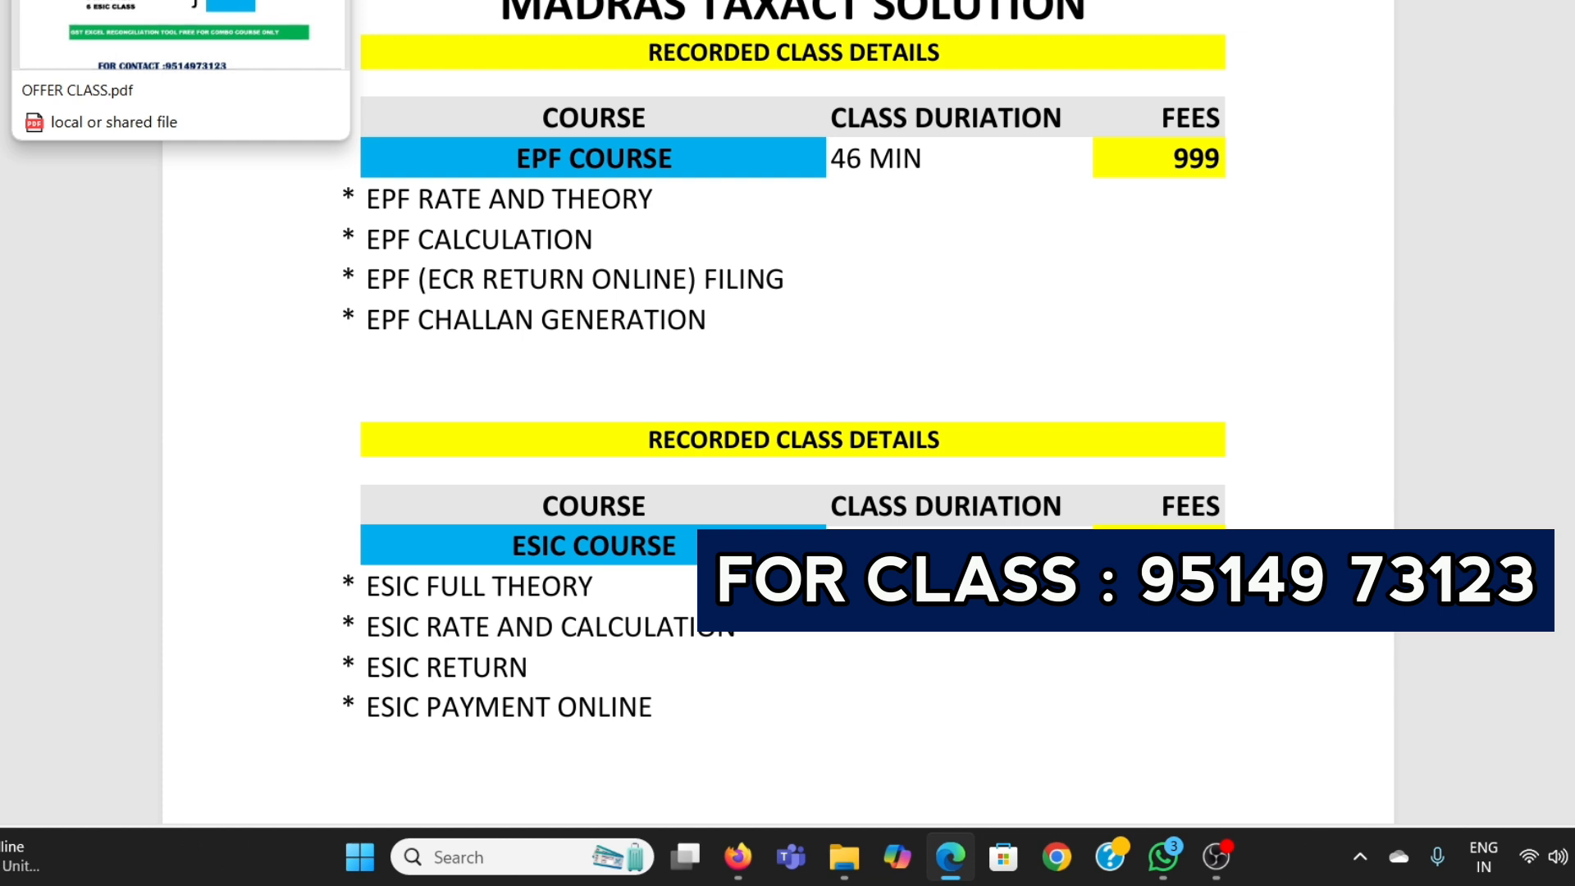
Switch Edge to the OFFER CLASS.pdf tab
click(164, 1)
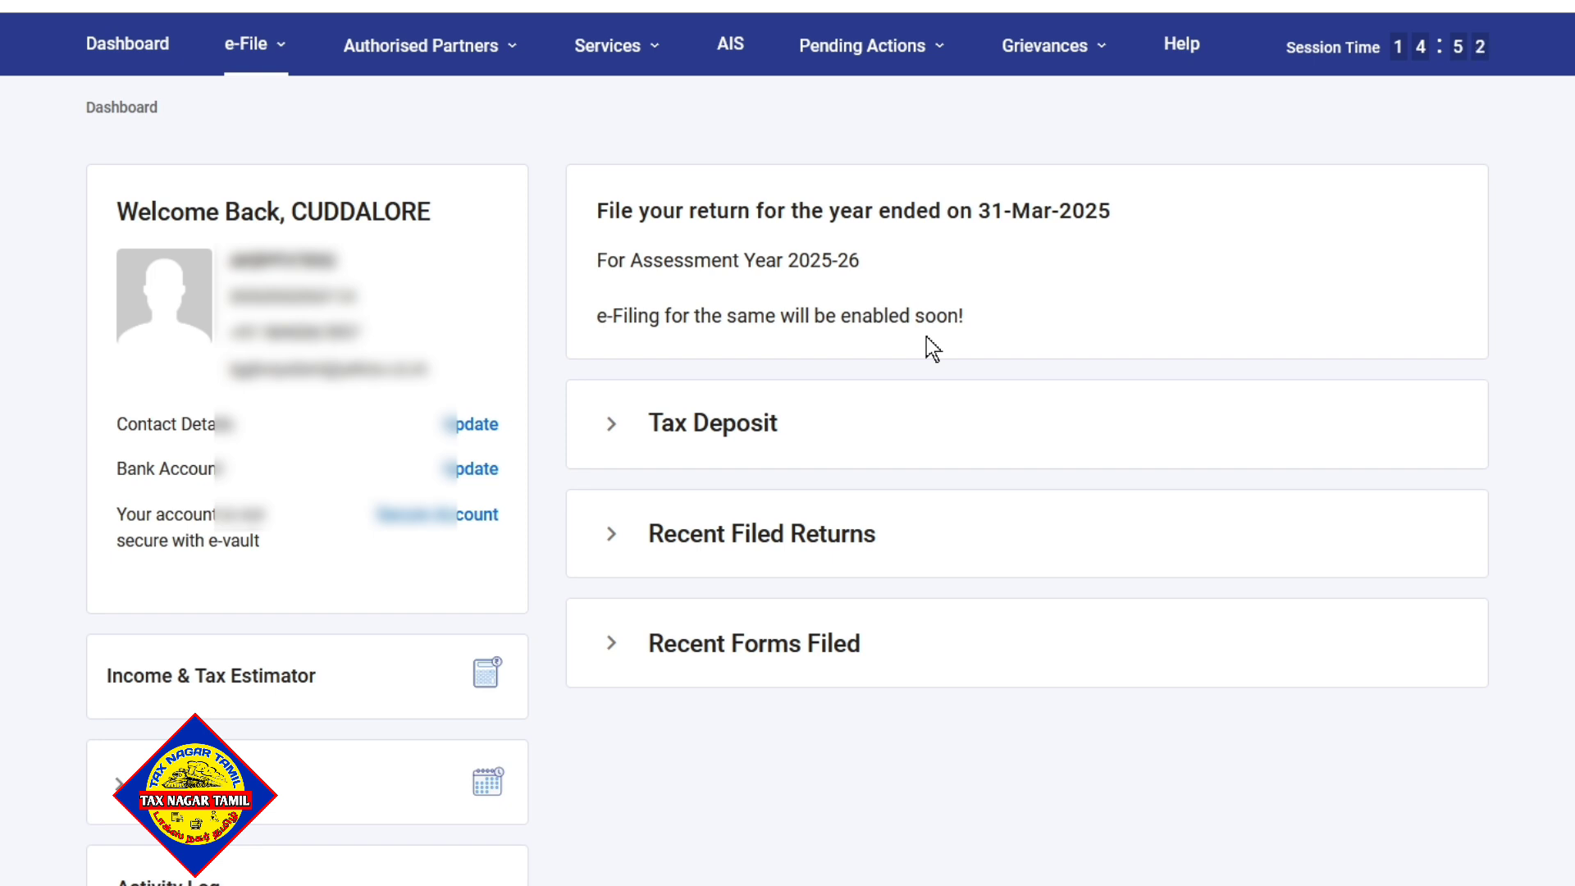
Go to e-File > Income Tax Returns > File Income Tax Return from the dashboard
click(261, 56)
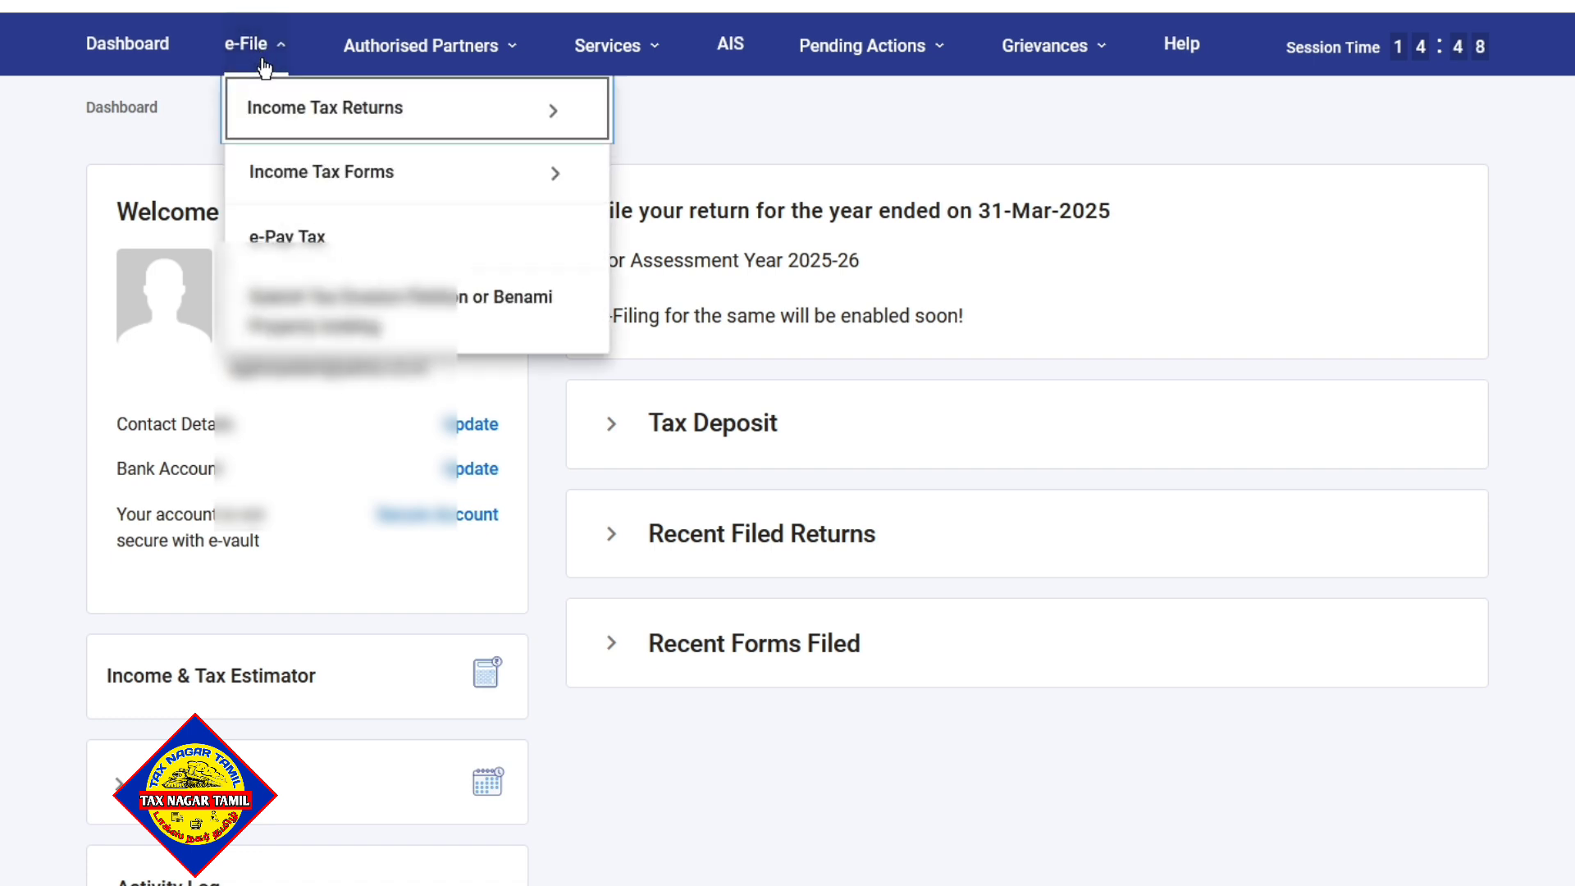
mouse_move(273, 118)
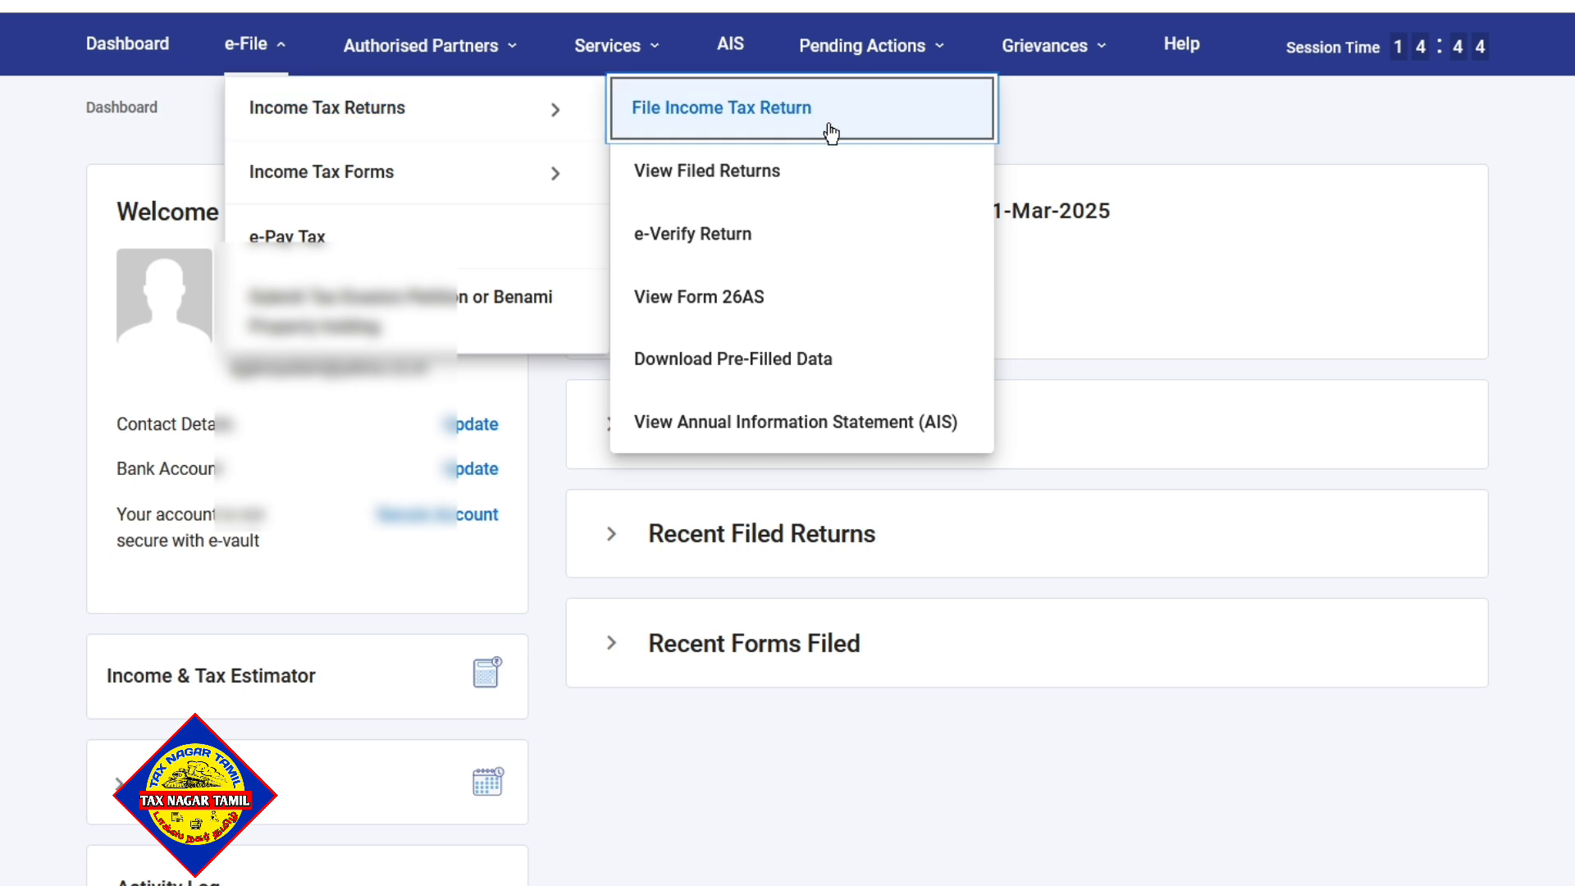
click(774, 122)
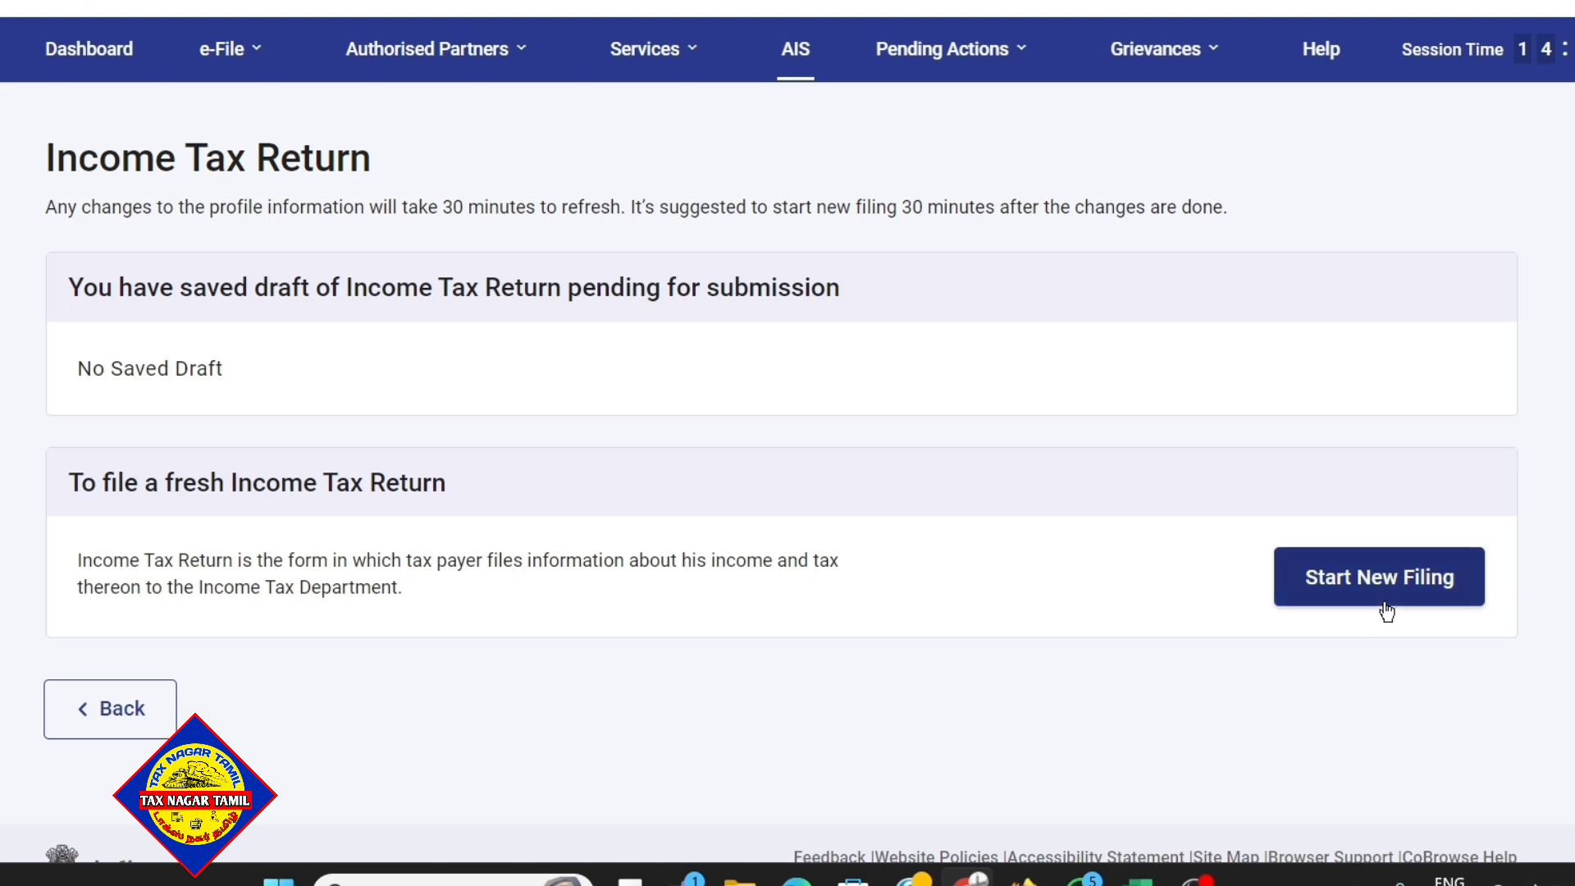
Start a new filing with Individual as the taxpayer status
click(1387, 578)
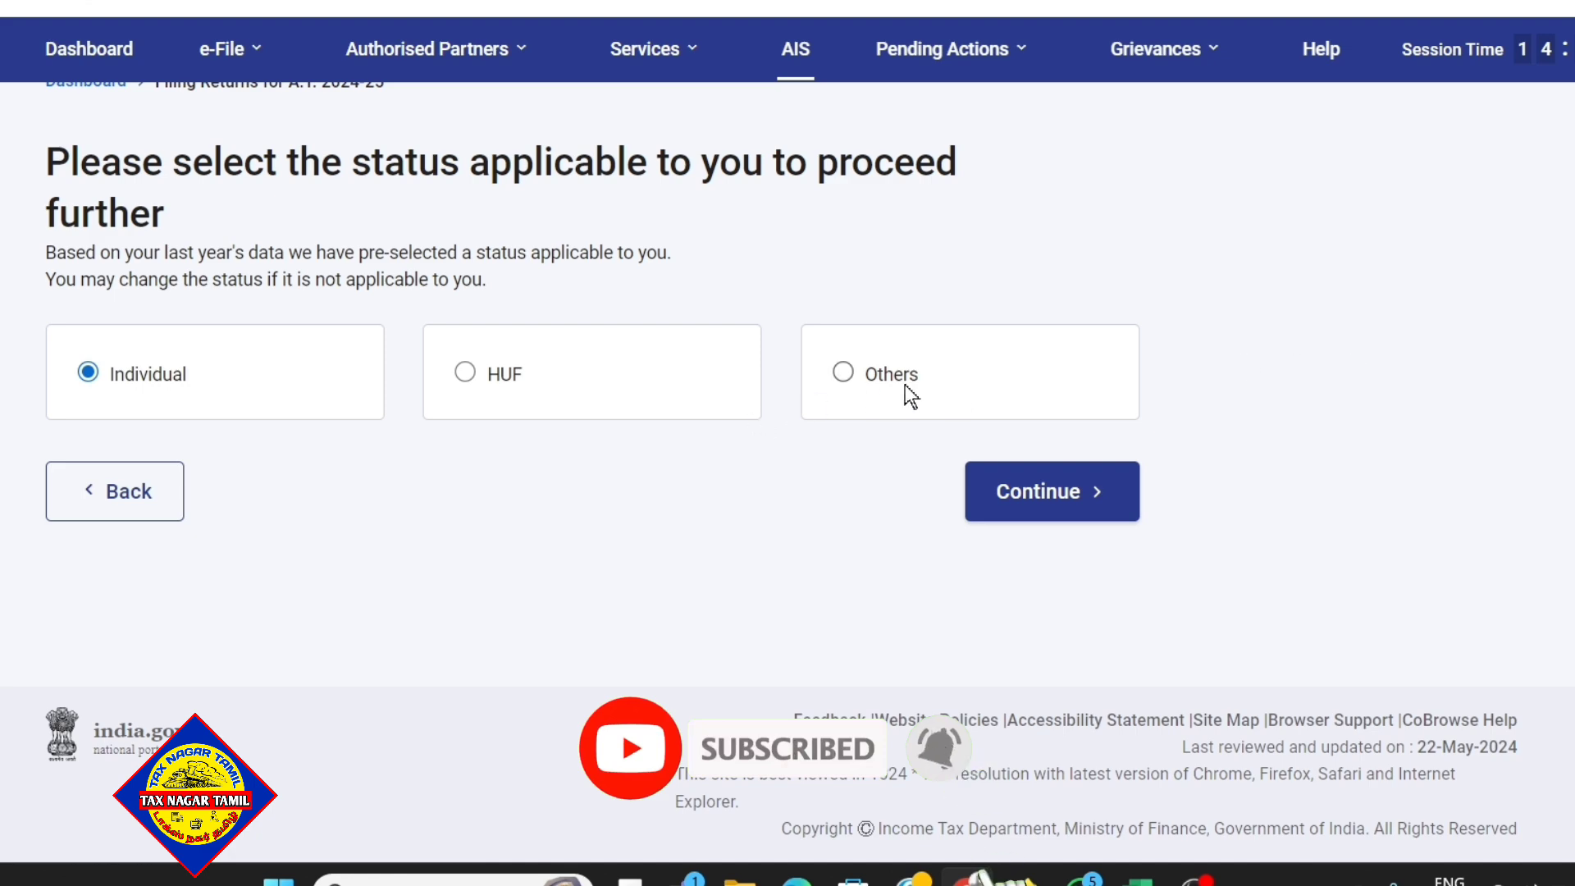
click(1033, 493)
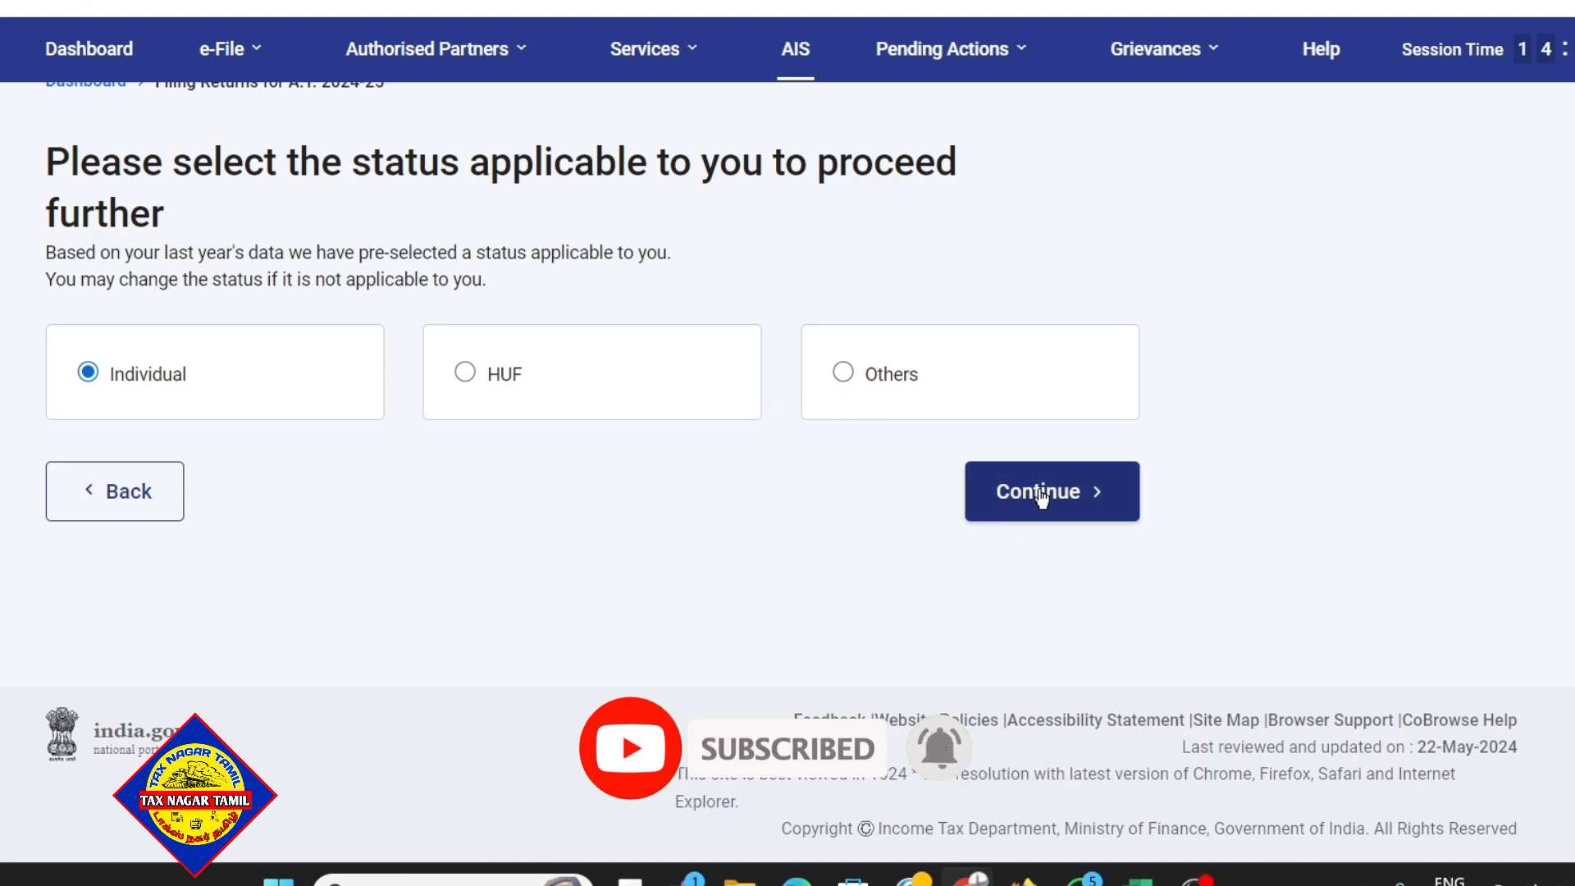
scroll(1200, 375, down, 1)
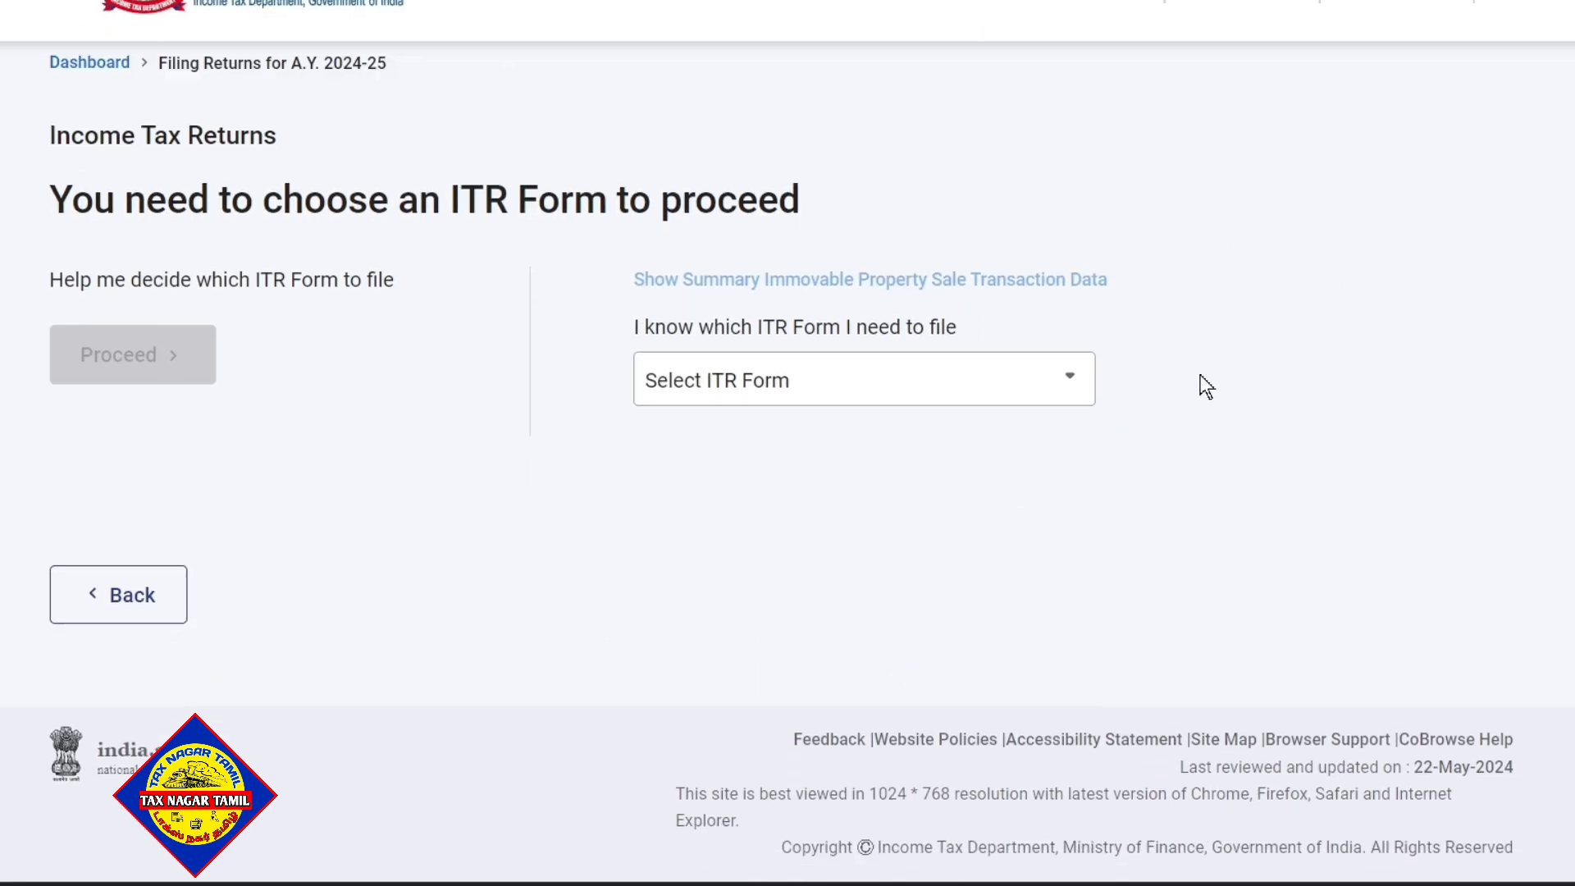
scroll(1200, 376, up, 1)
Choose ITR-1 as the return form and begin its filing steps
click(773, 457)
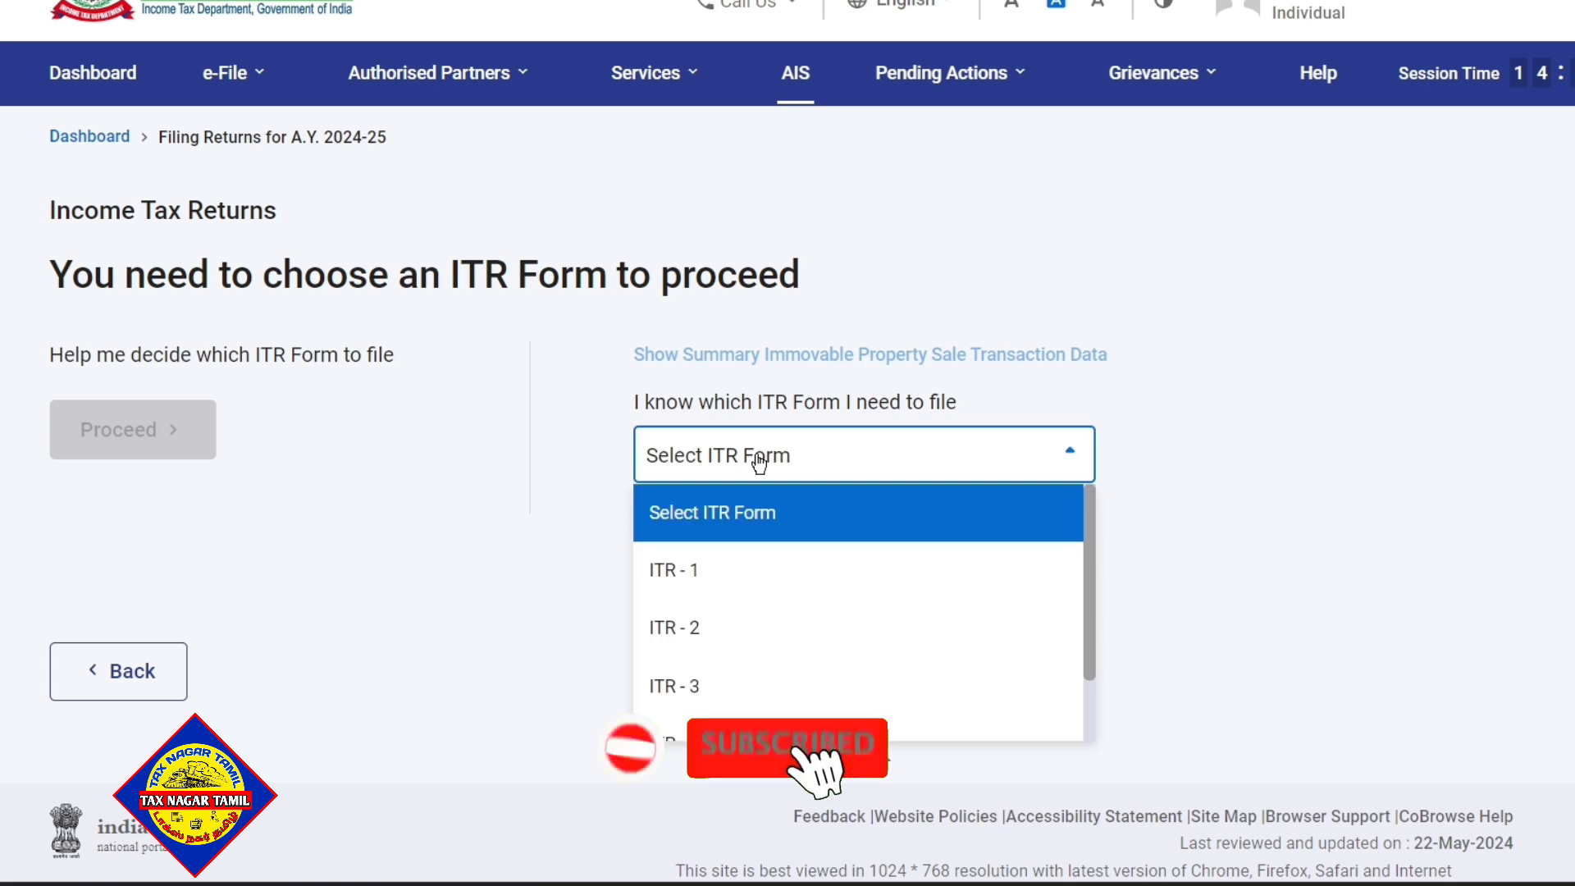
scroll(756, 624, down, 1)
scroll(755, 640, down, 1)
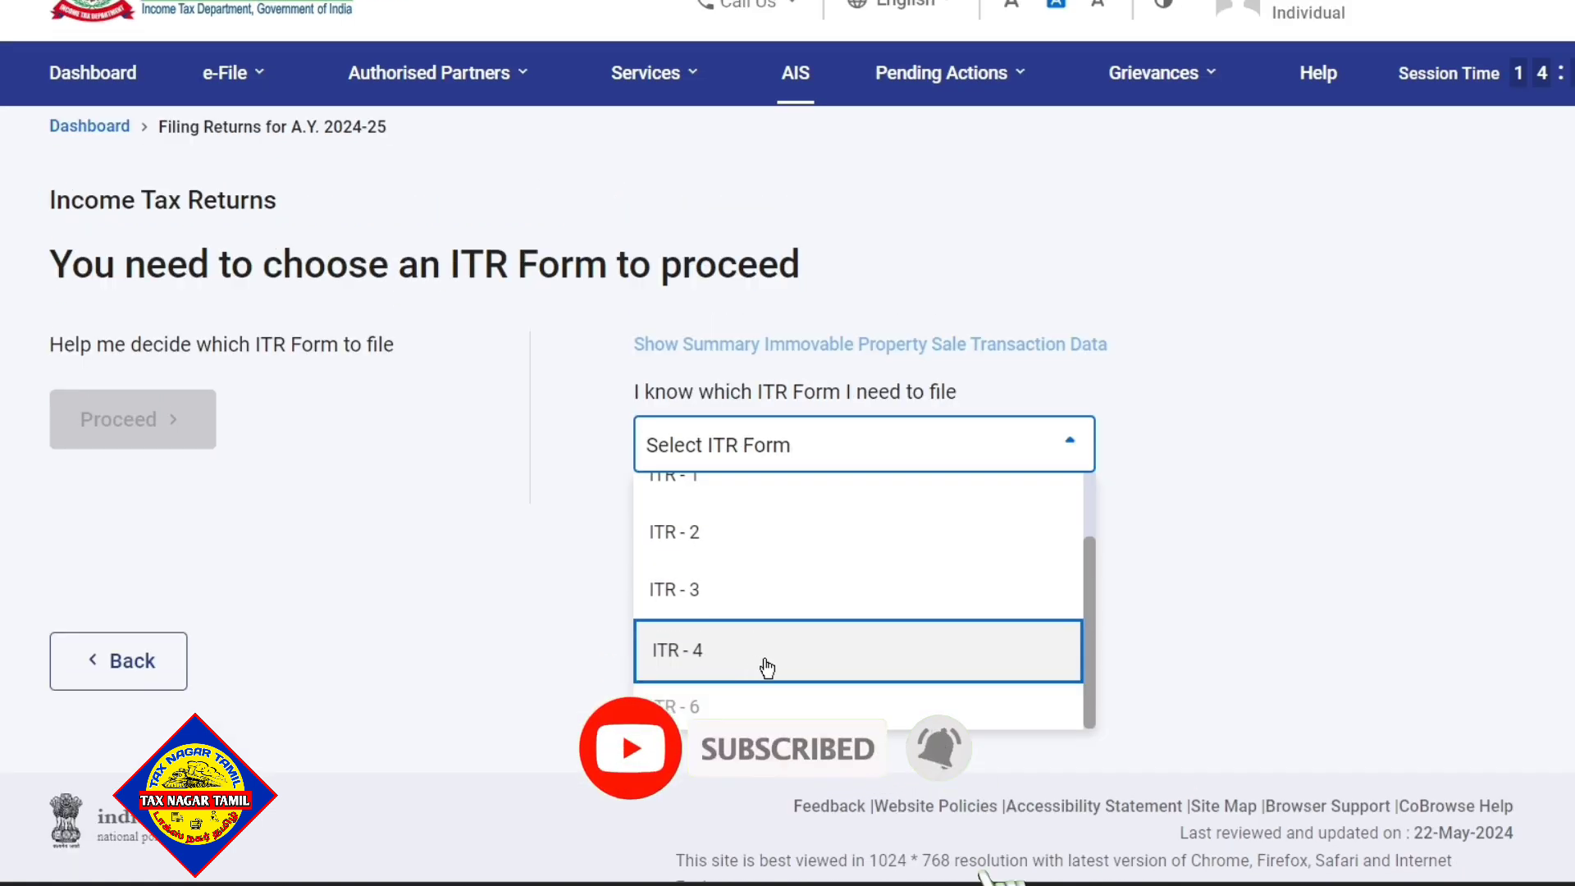
scroll(751, 660, up, 2)
scroll(749, 630, down, 1)
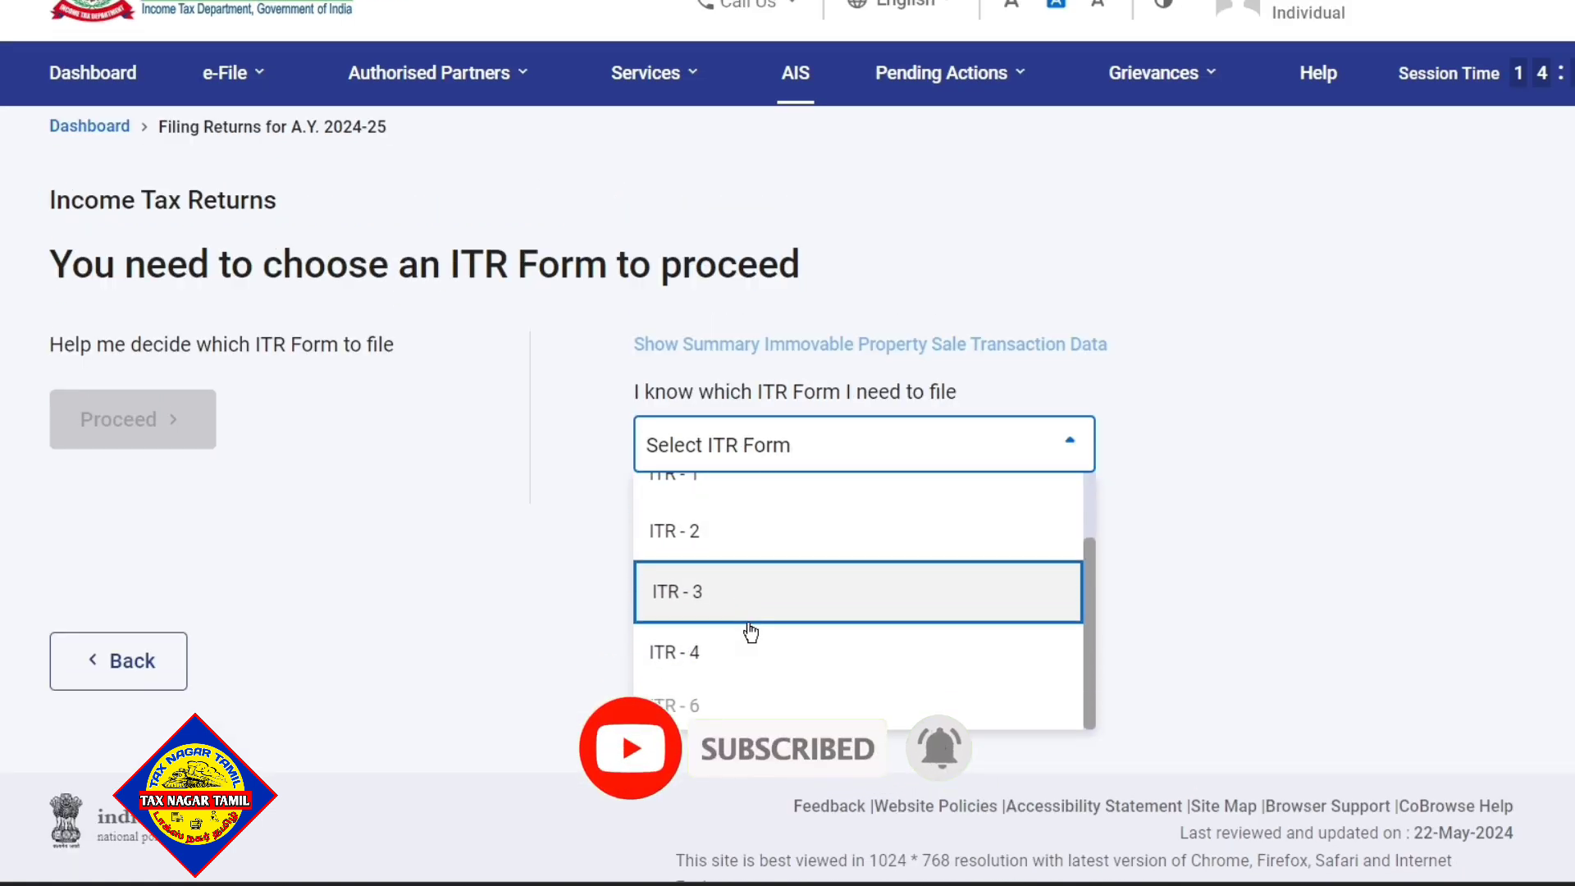
scroll(746, 612, up, 1)
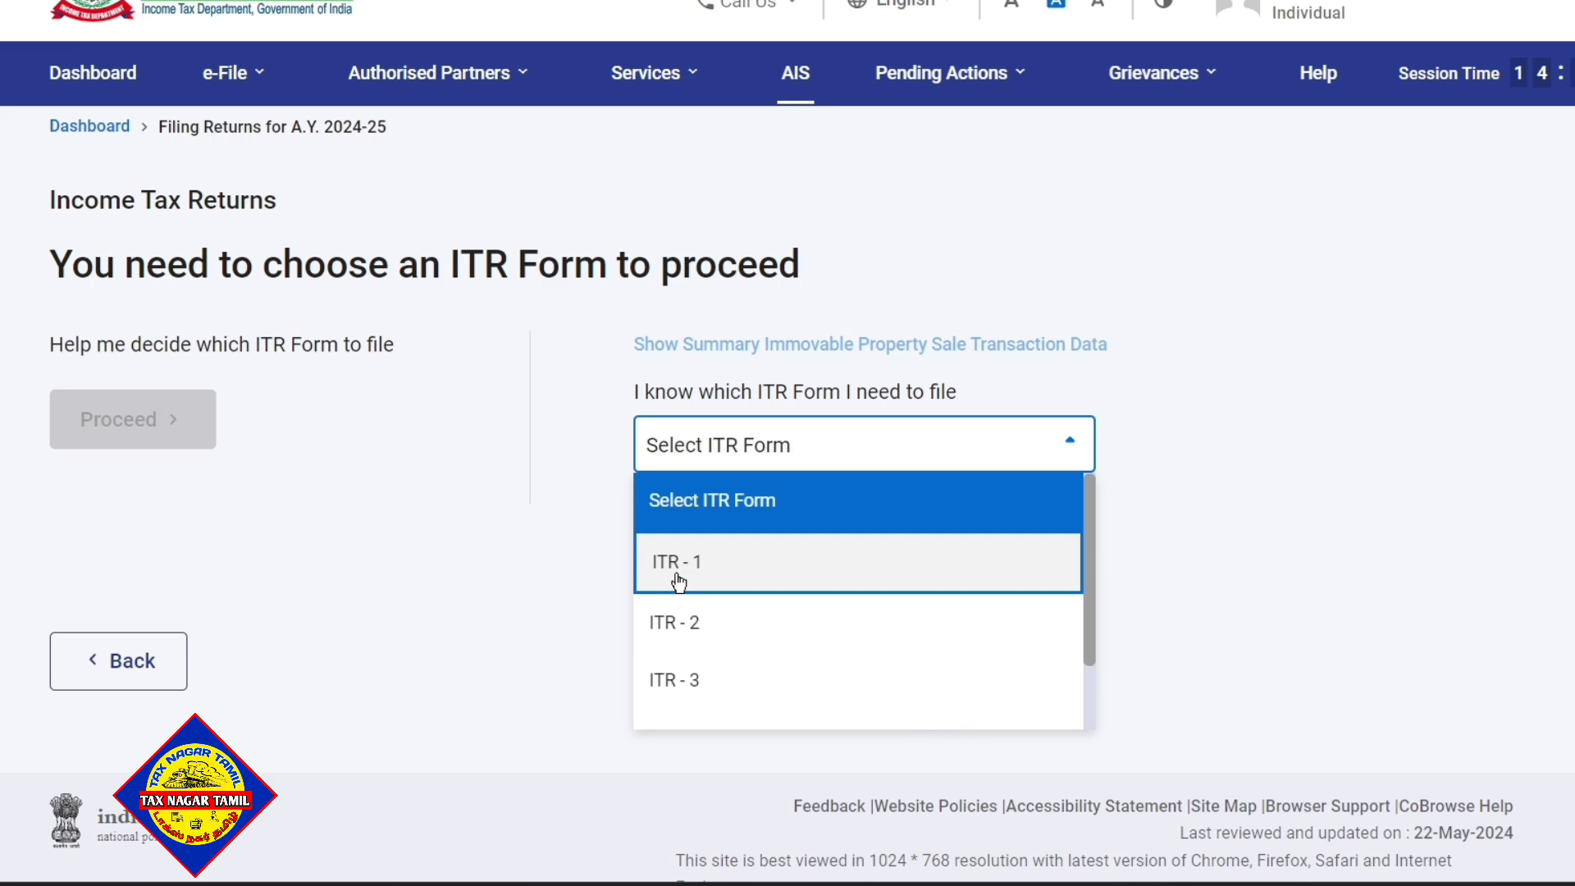
click(747, 569)
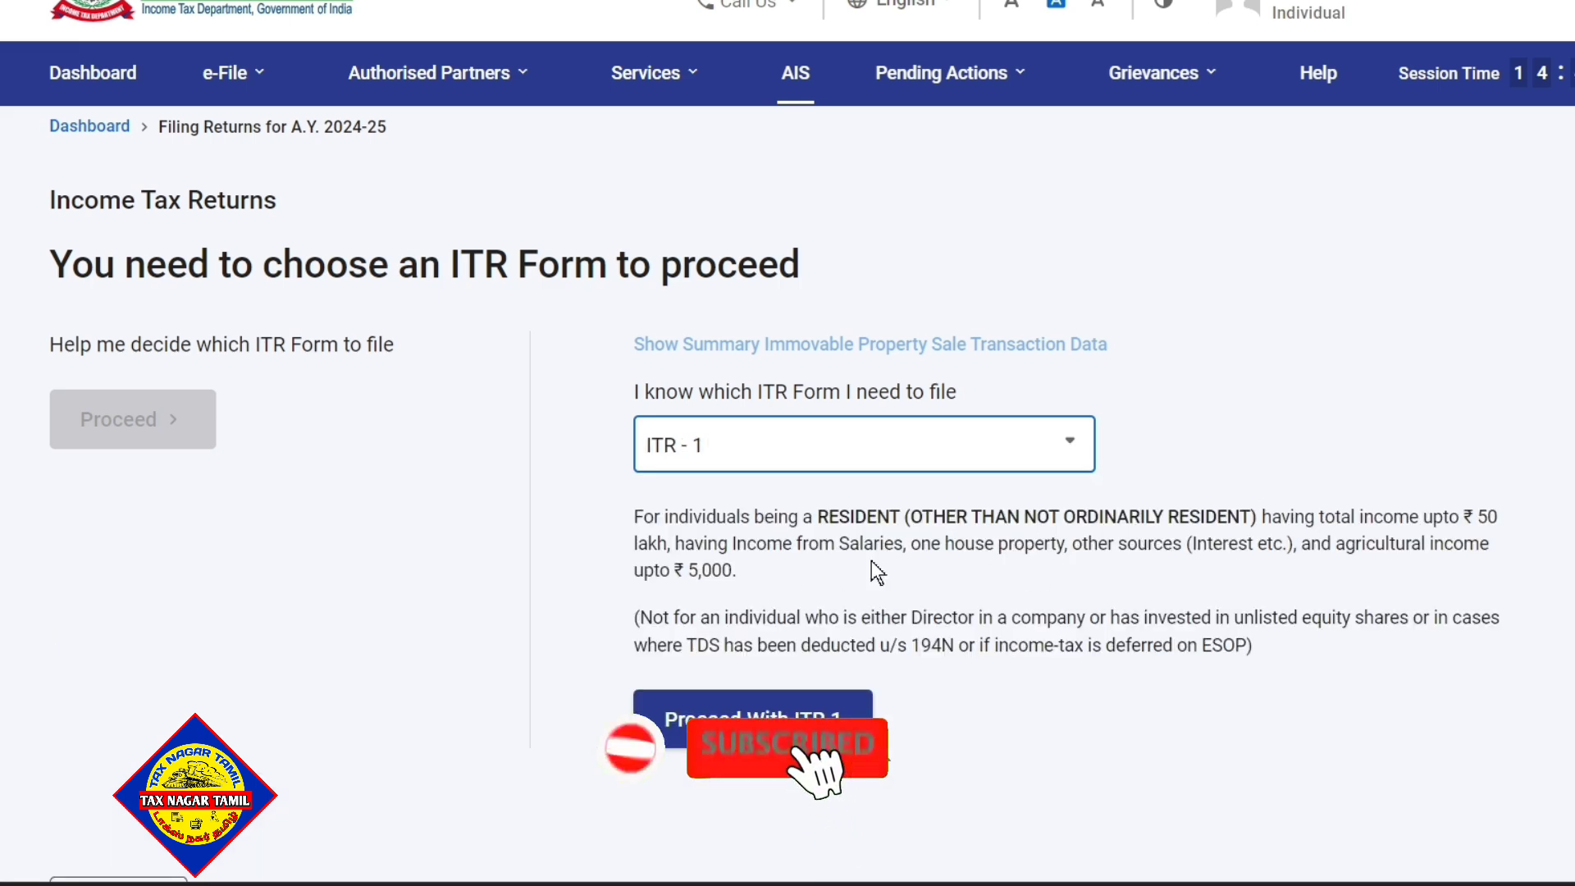
click(738, 721)
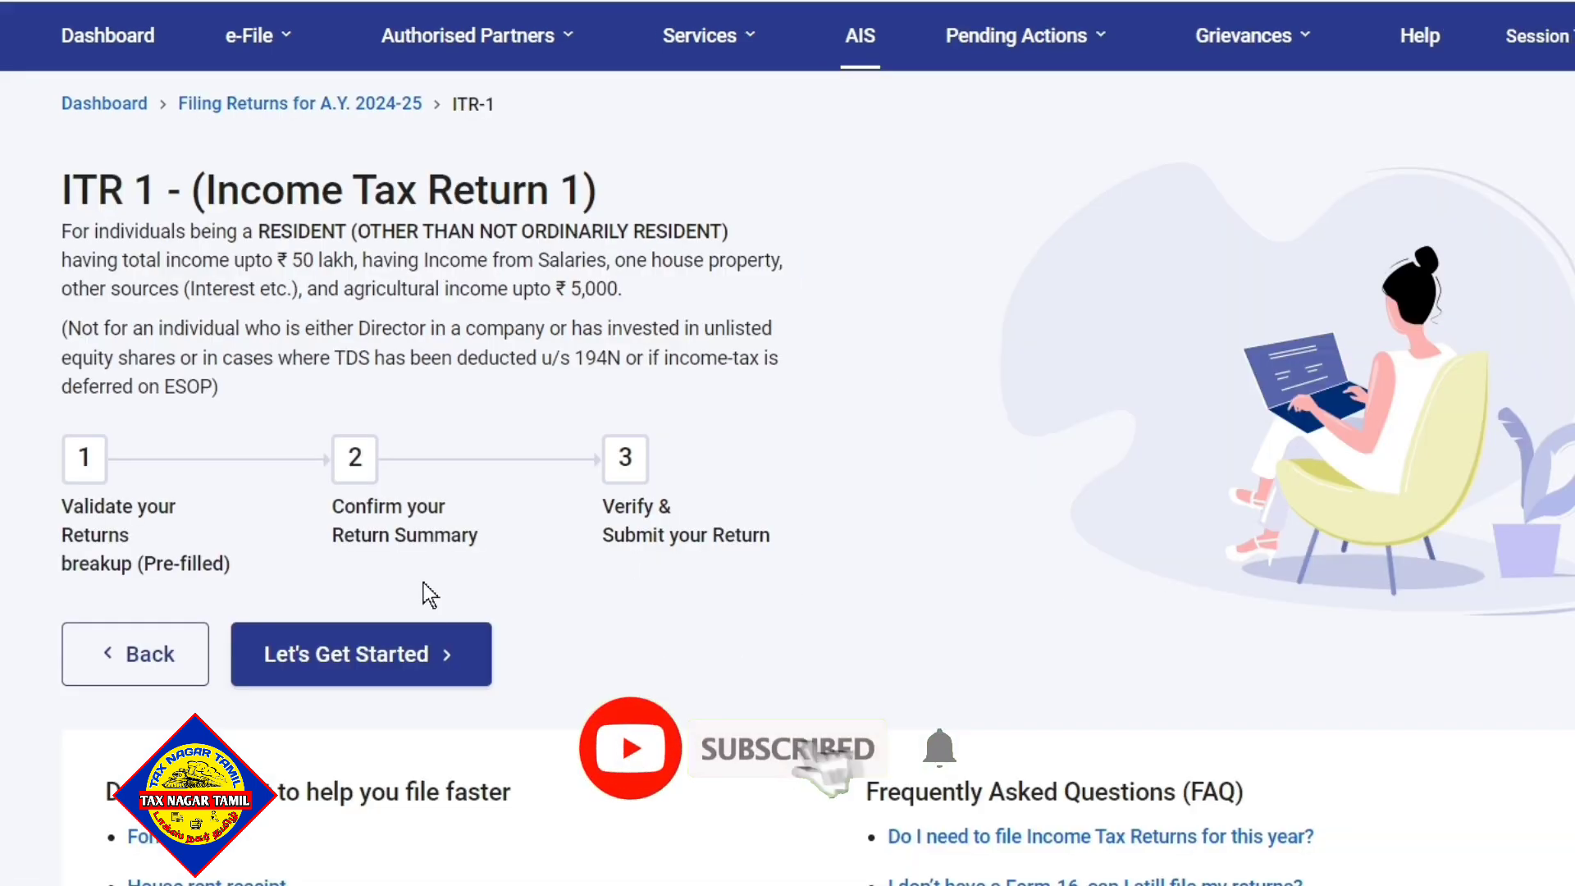
click(405, 667)
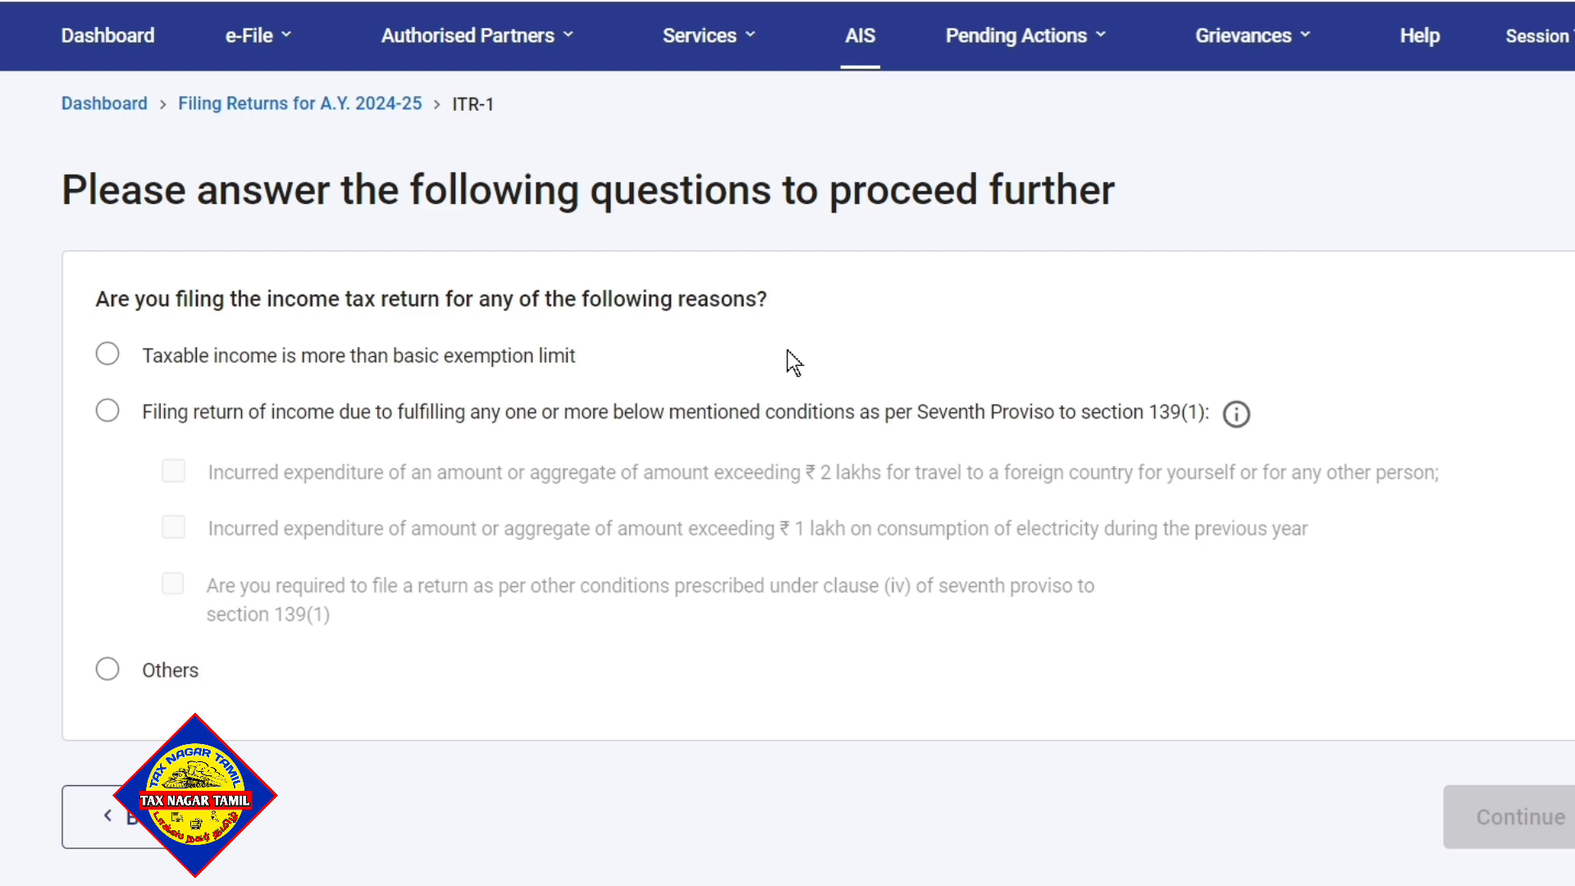
Give 'taxable income more than basic exemption limit' as the filing reason, then open Personal Information
click(109, 357)
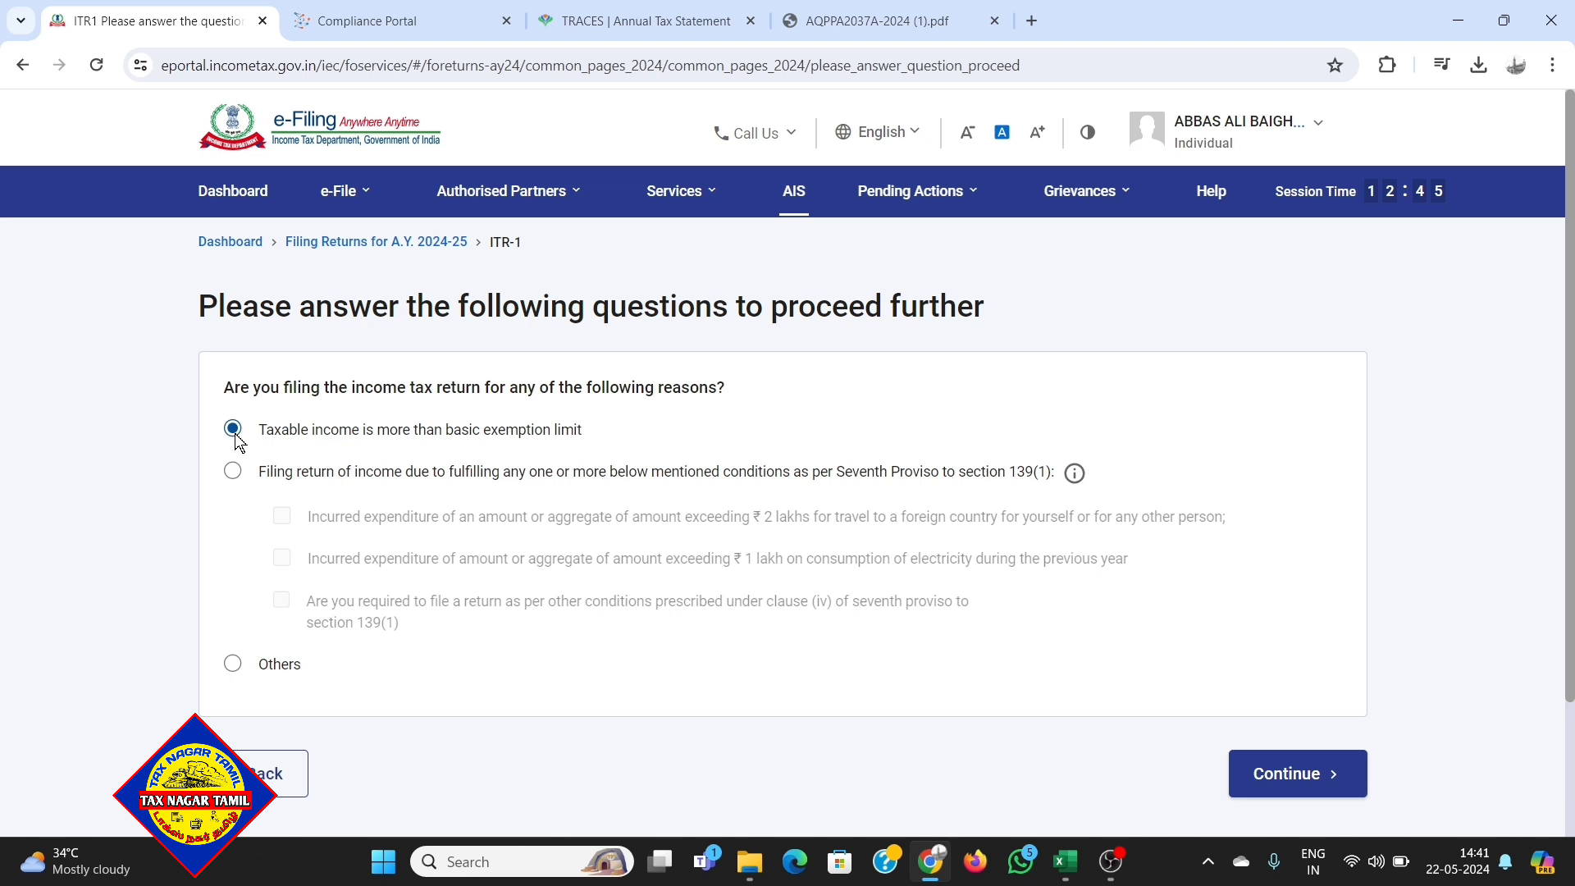
click(1323, 785)
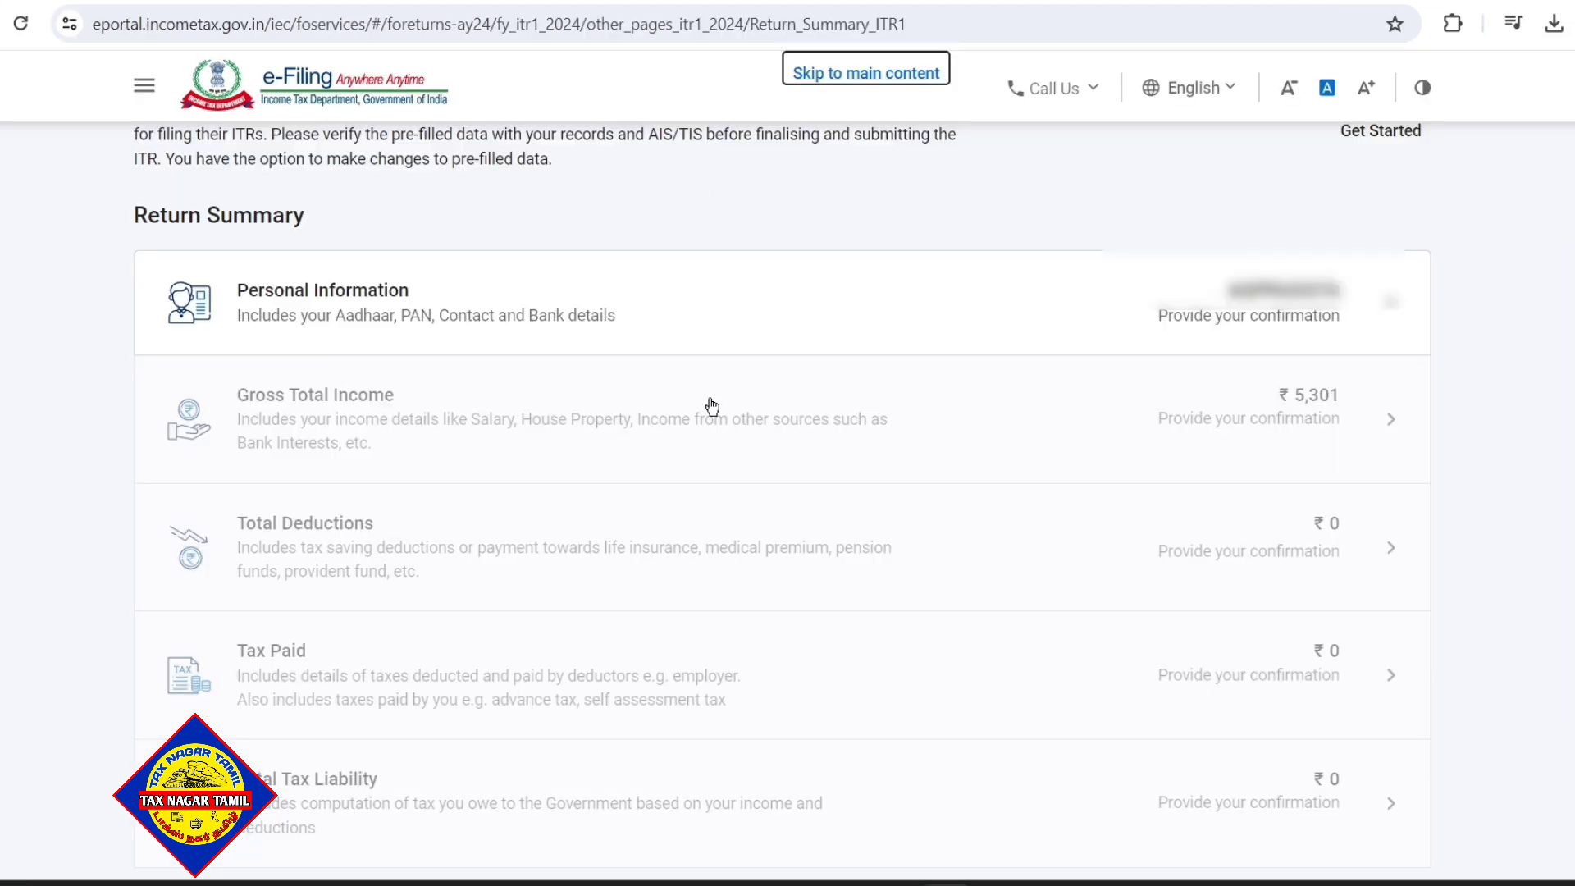
scroll(710, 406, down, 1)
scroll(820, 271, down, 1)
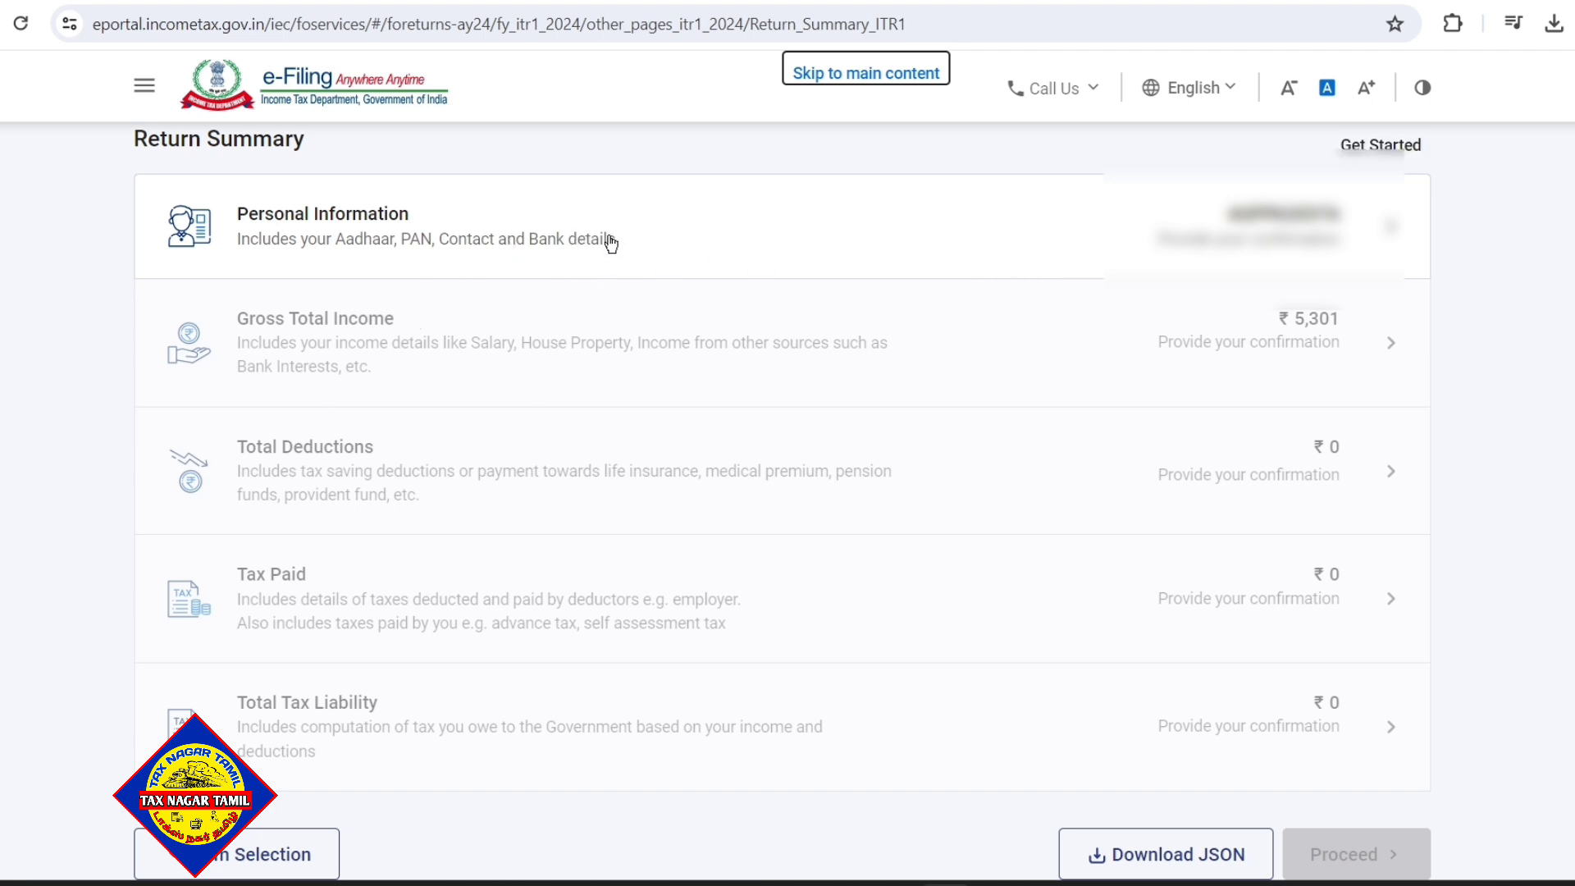
click(1038, 243)
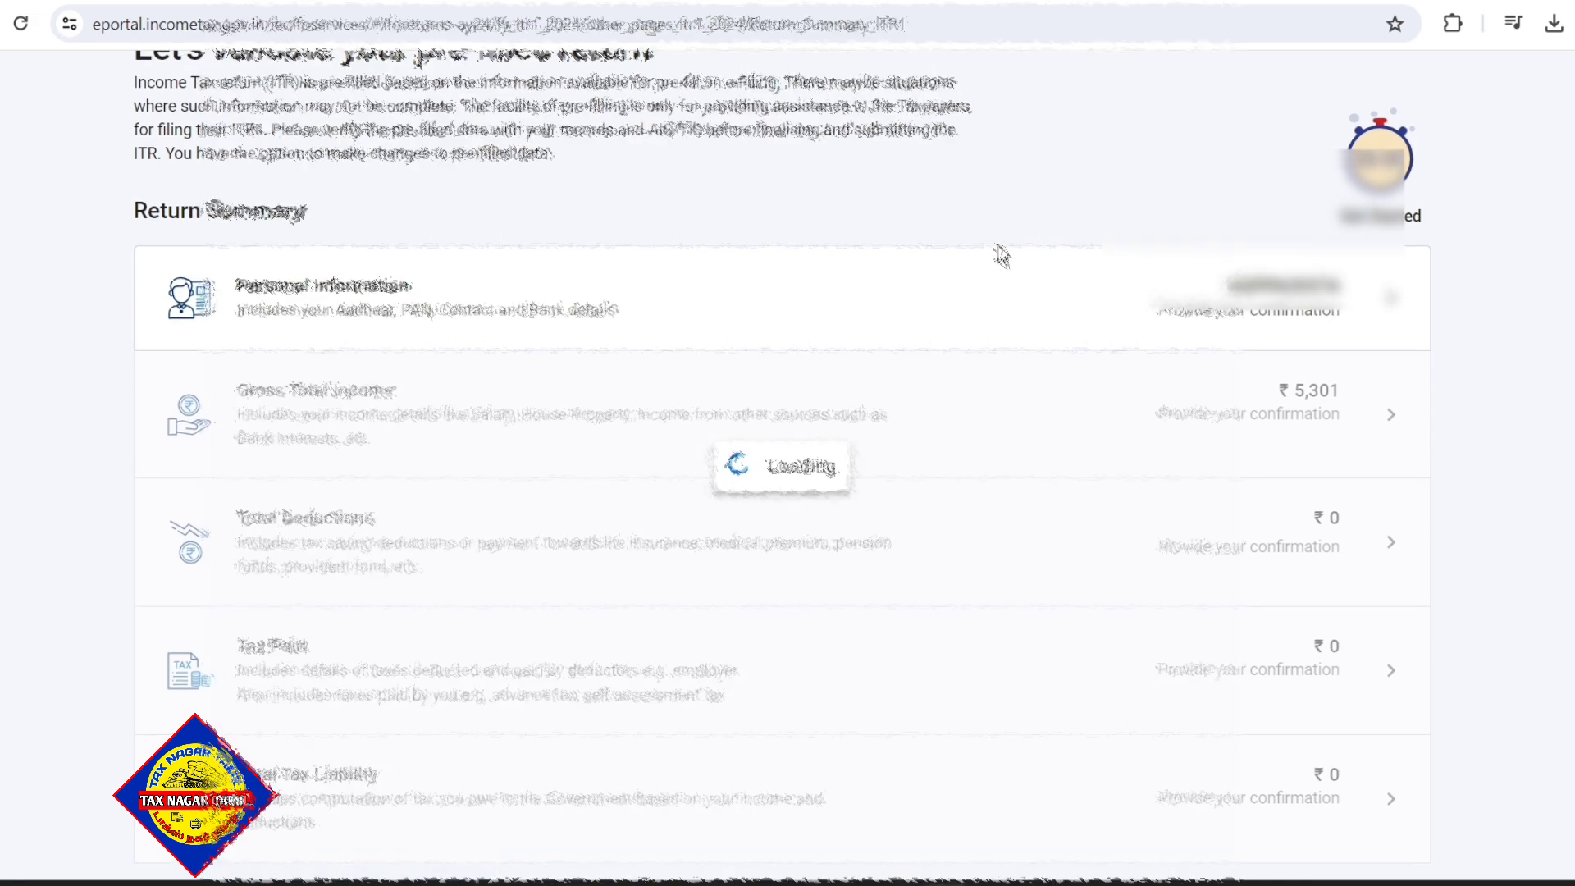
Set nature of employment to Others, keeping the return filed under section 139(1)
scroll(619, 285, up, 1)
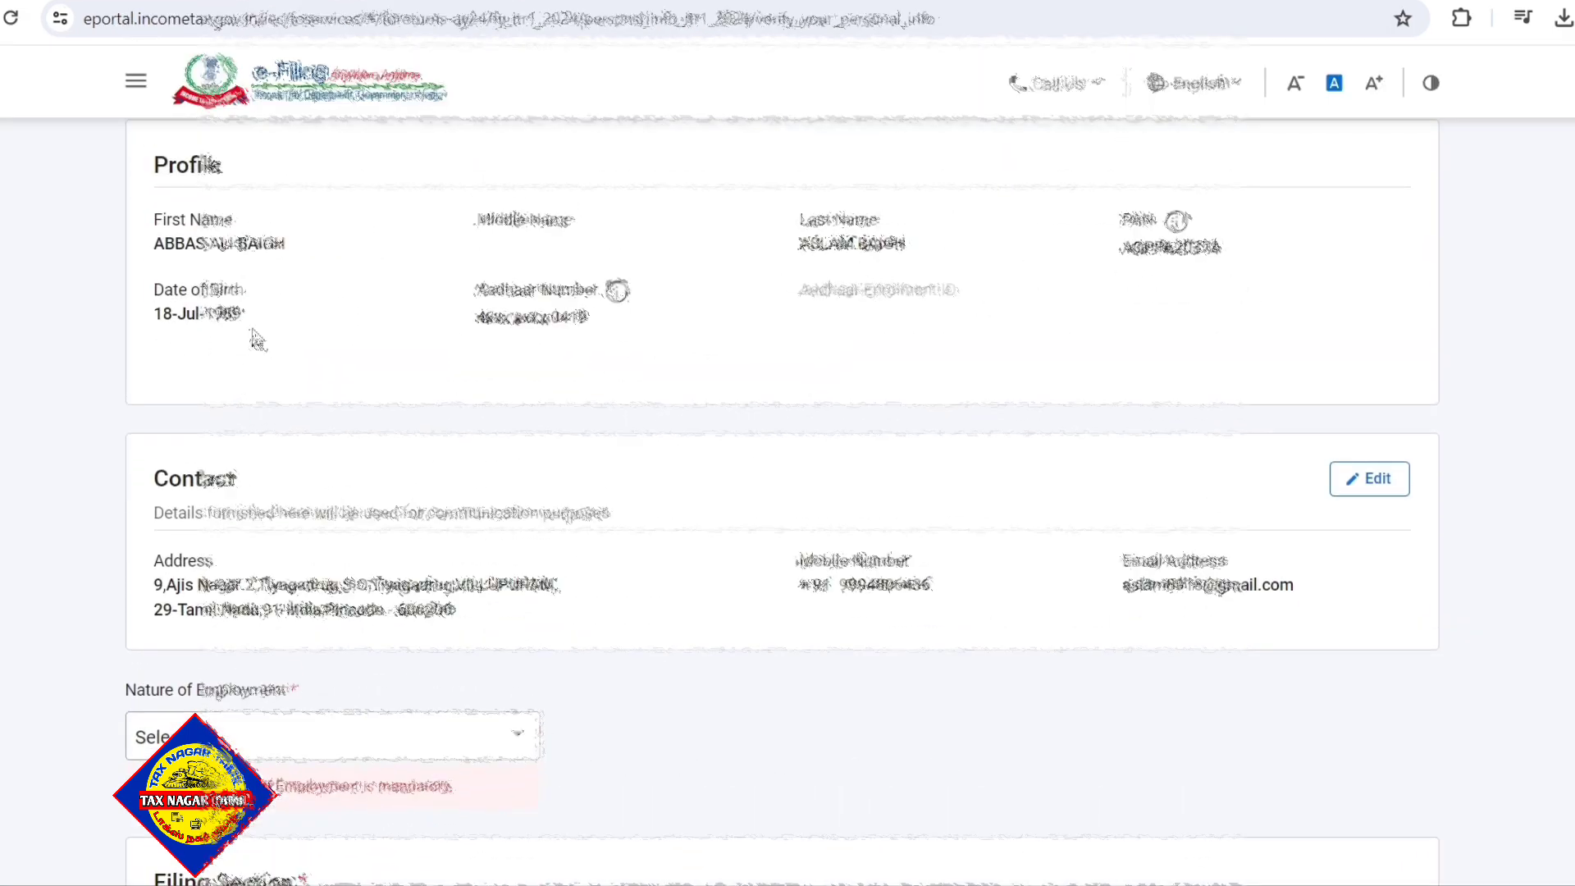
scroll(520, 411, down, 2)
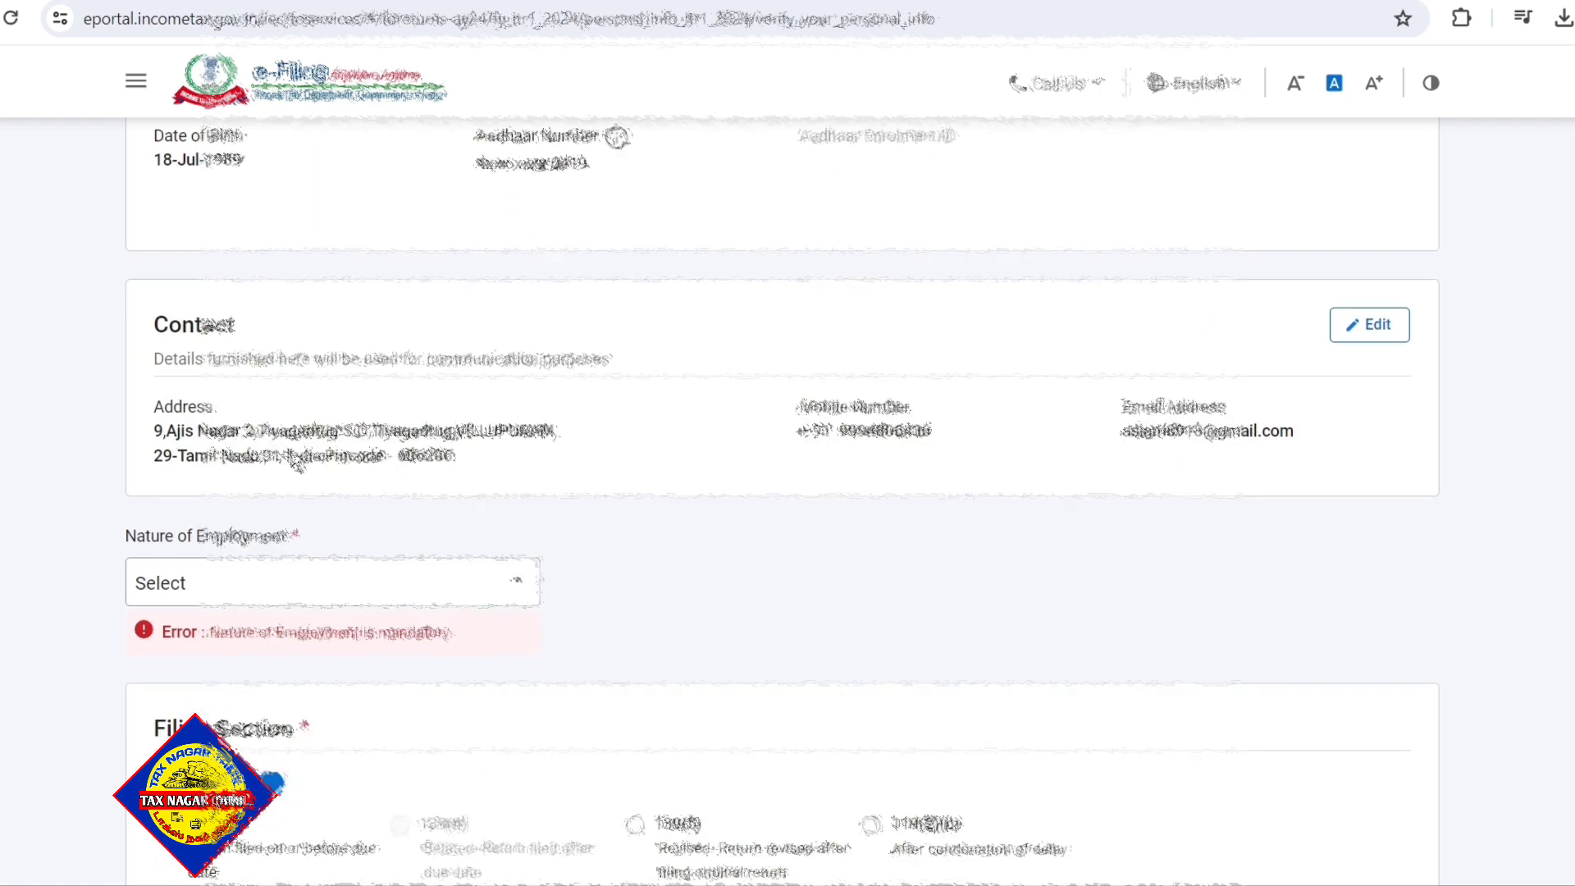
scroll(297, 462, down, 3)
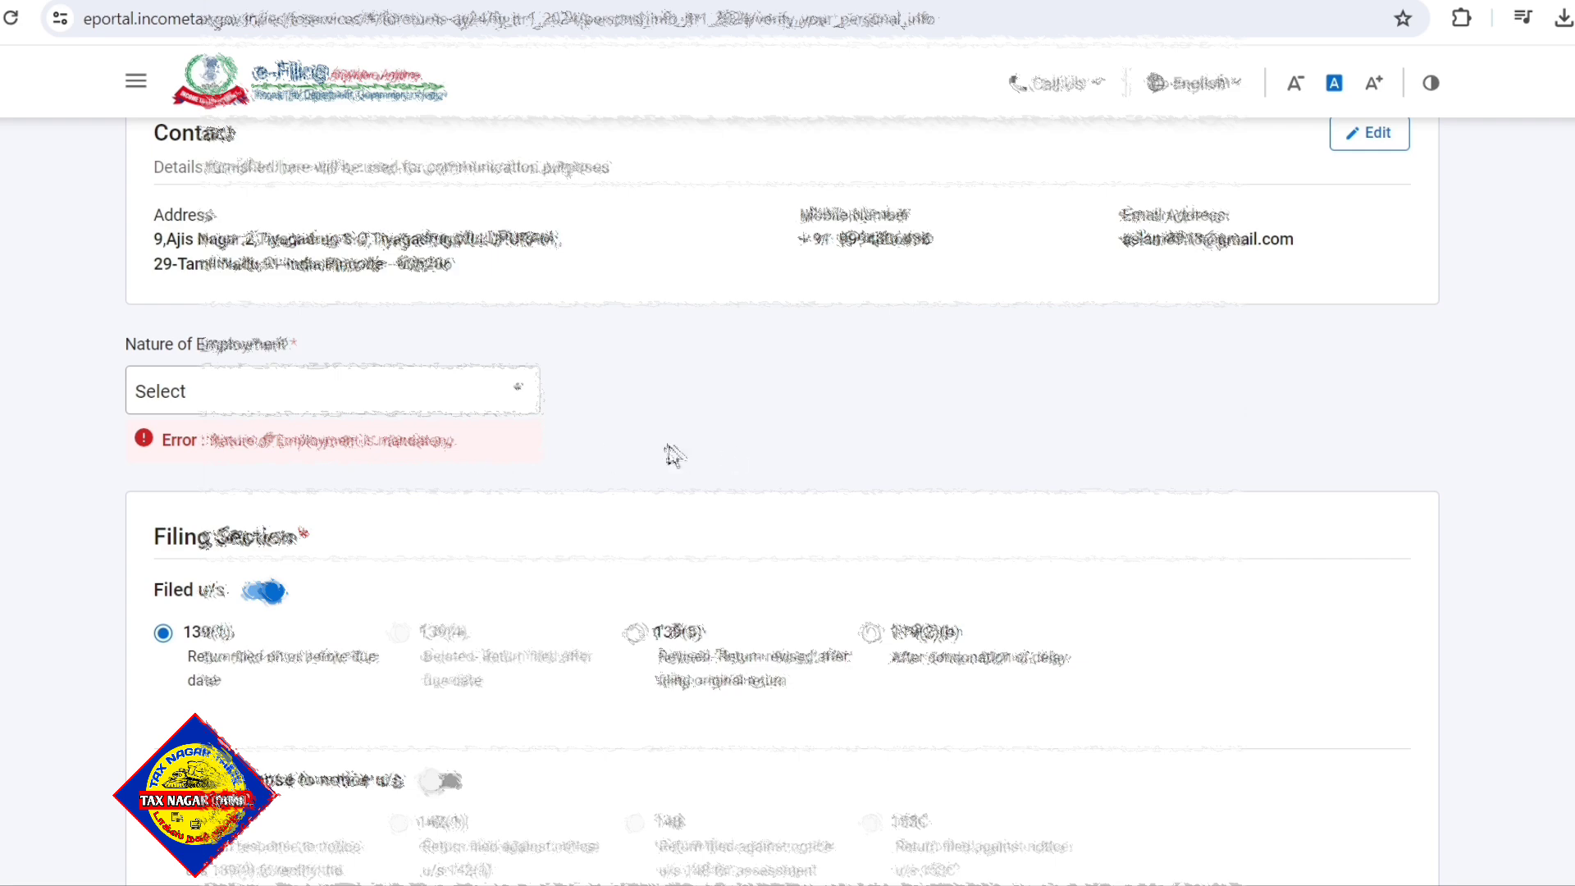
click(409, 404)
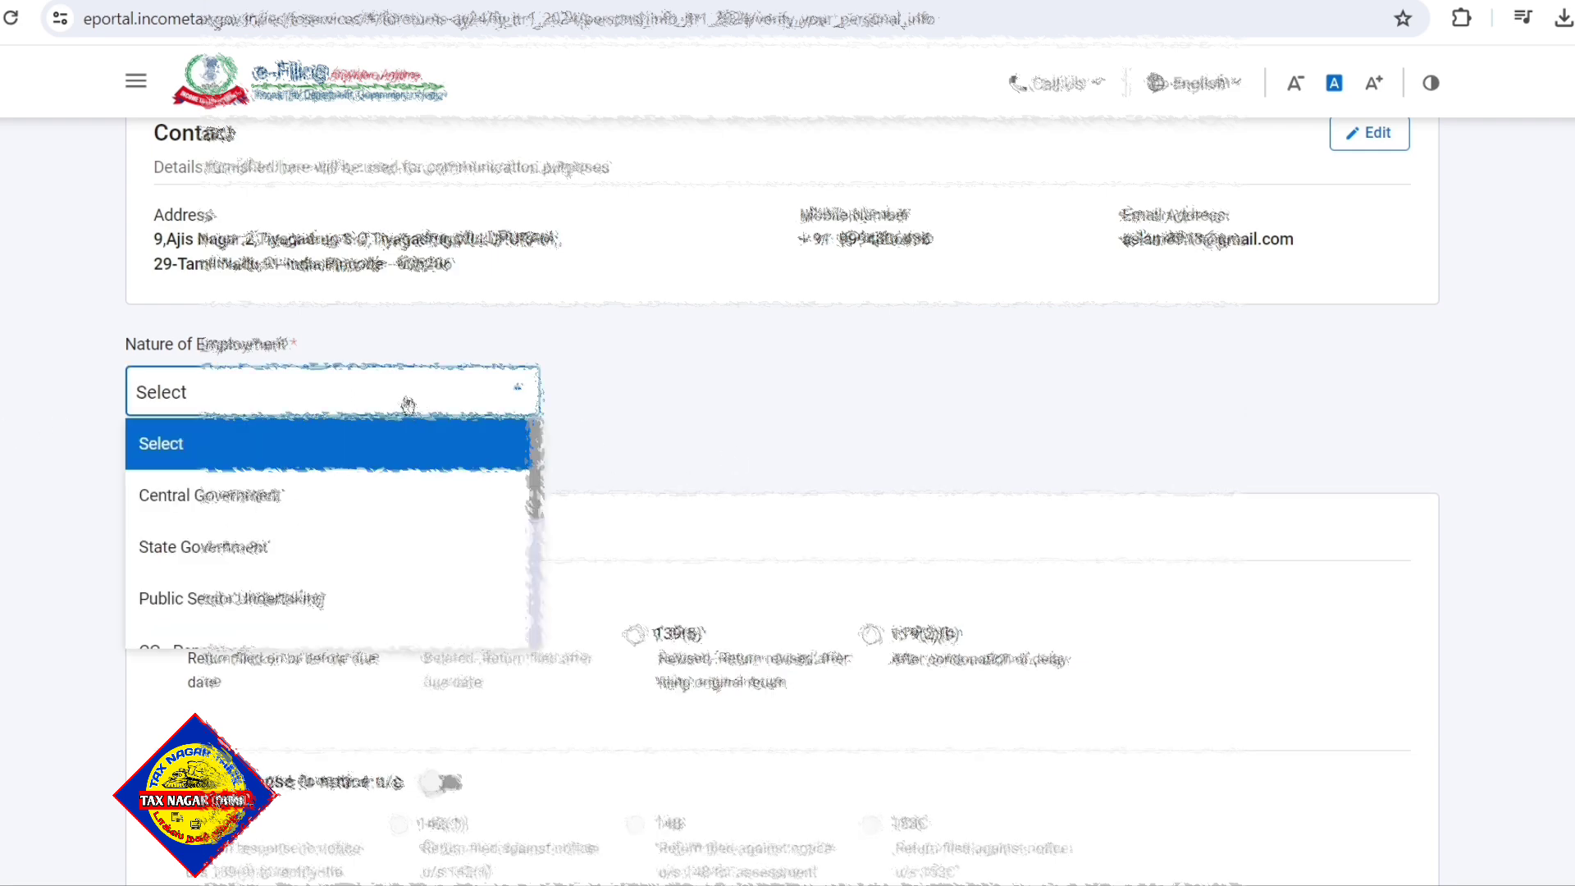
scroll(323, 510, down, 5)
click(175, 637)
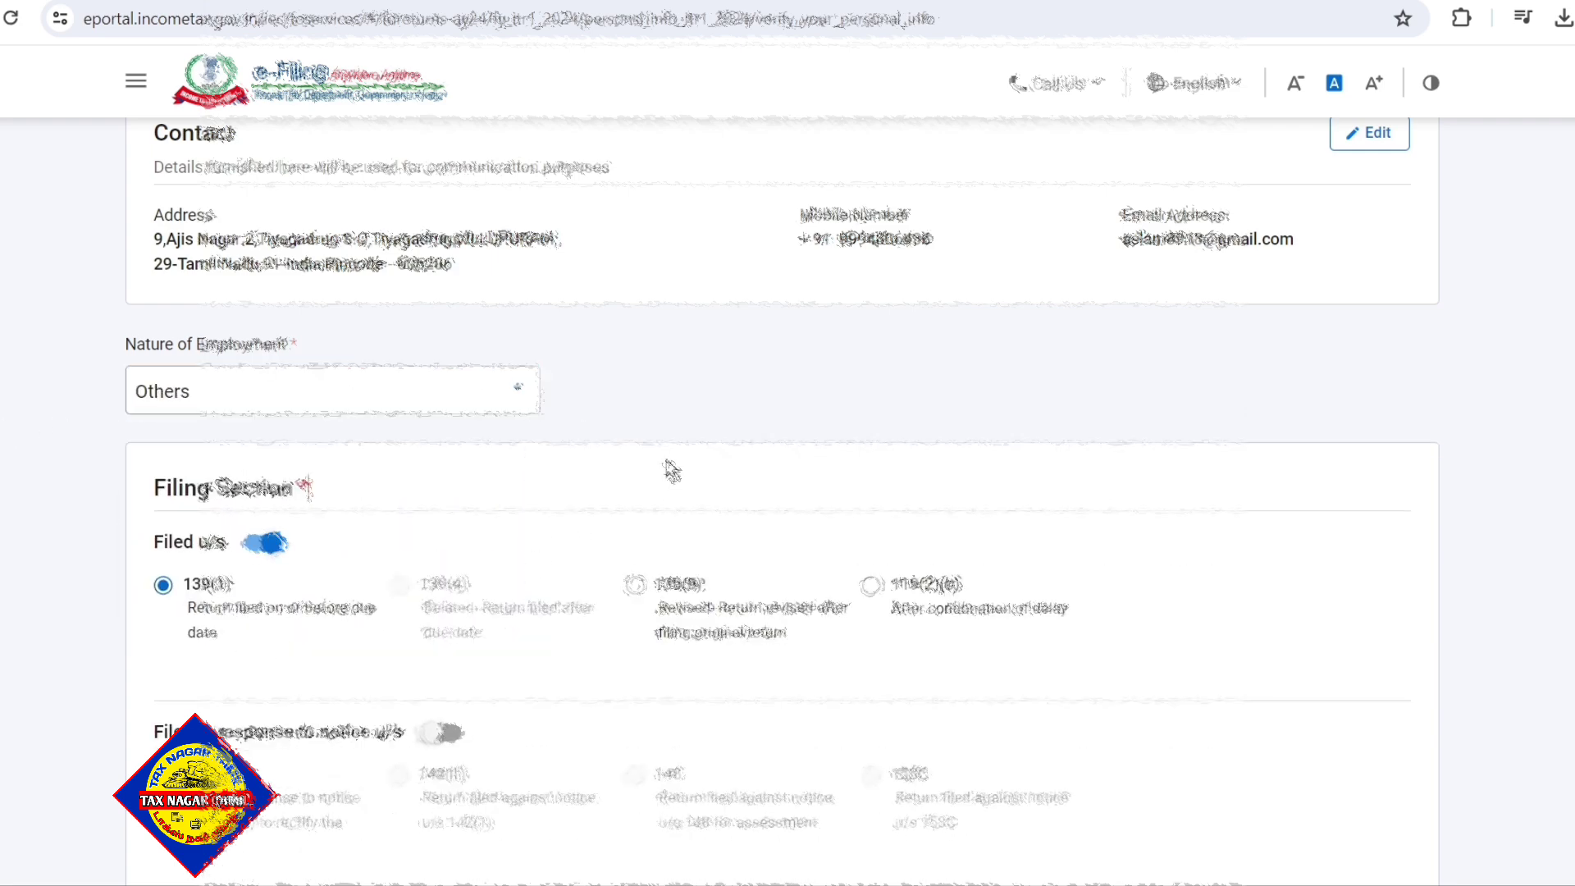
scroll(638, 464, down, 3)
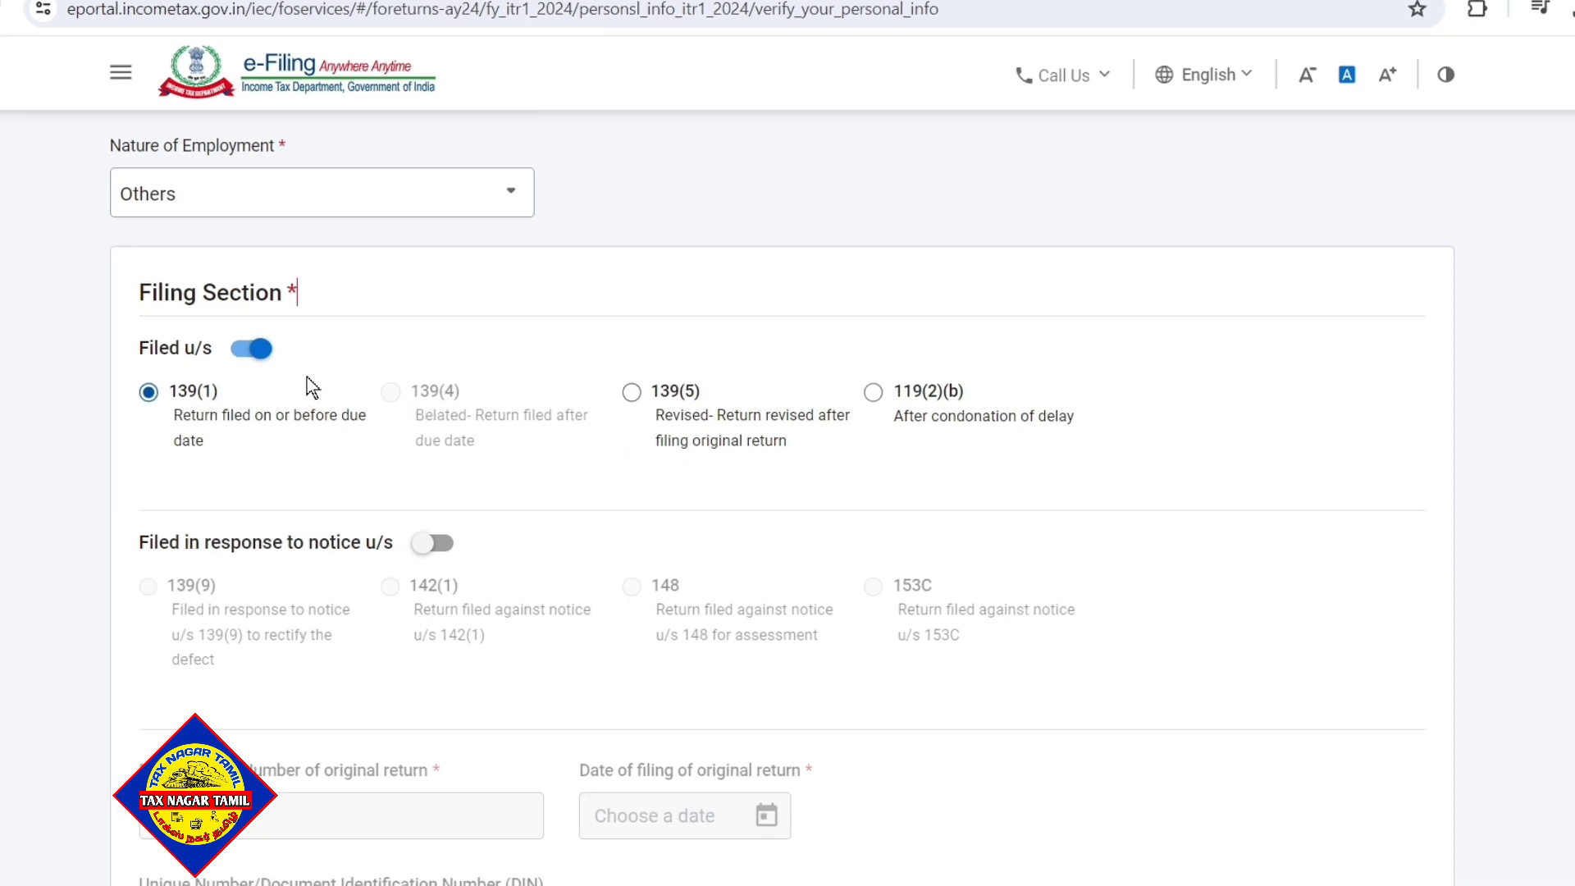
click(264, 355)
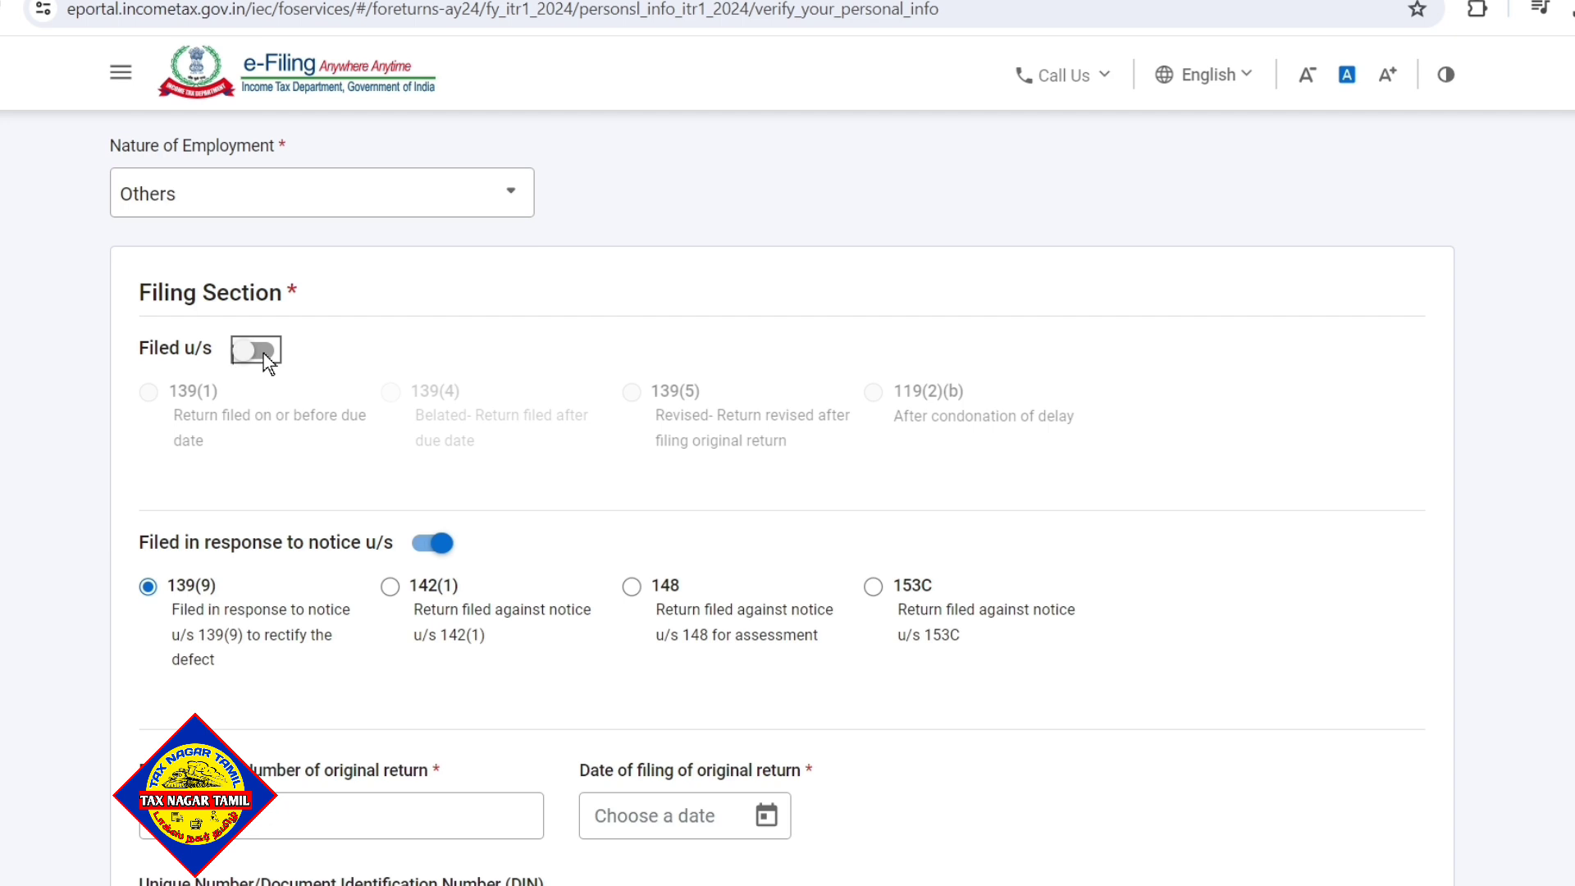
click(264, 355)
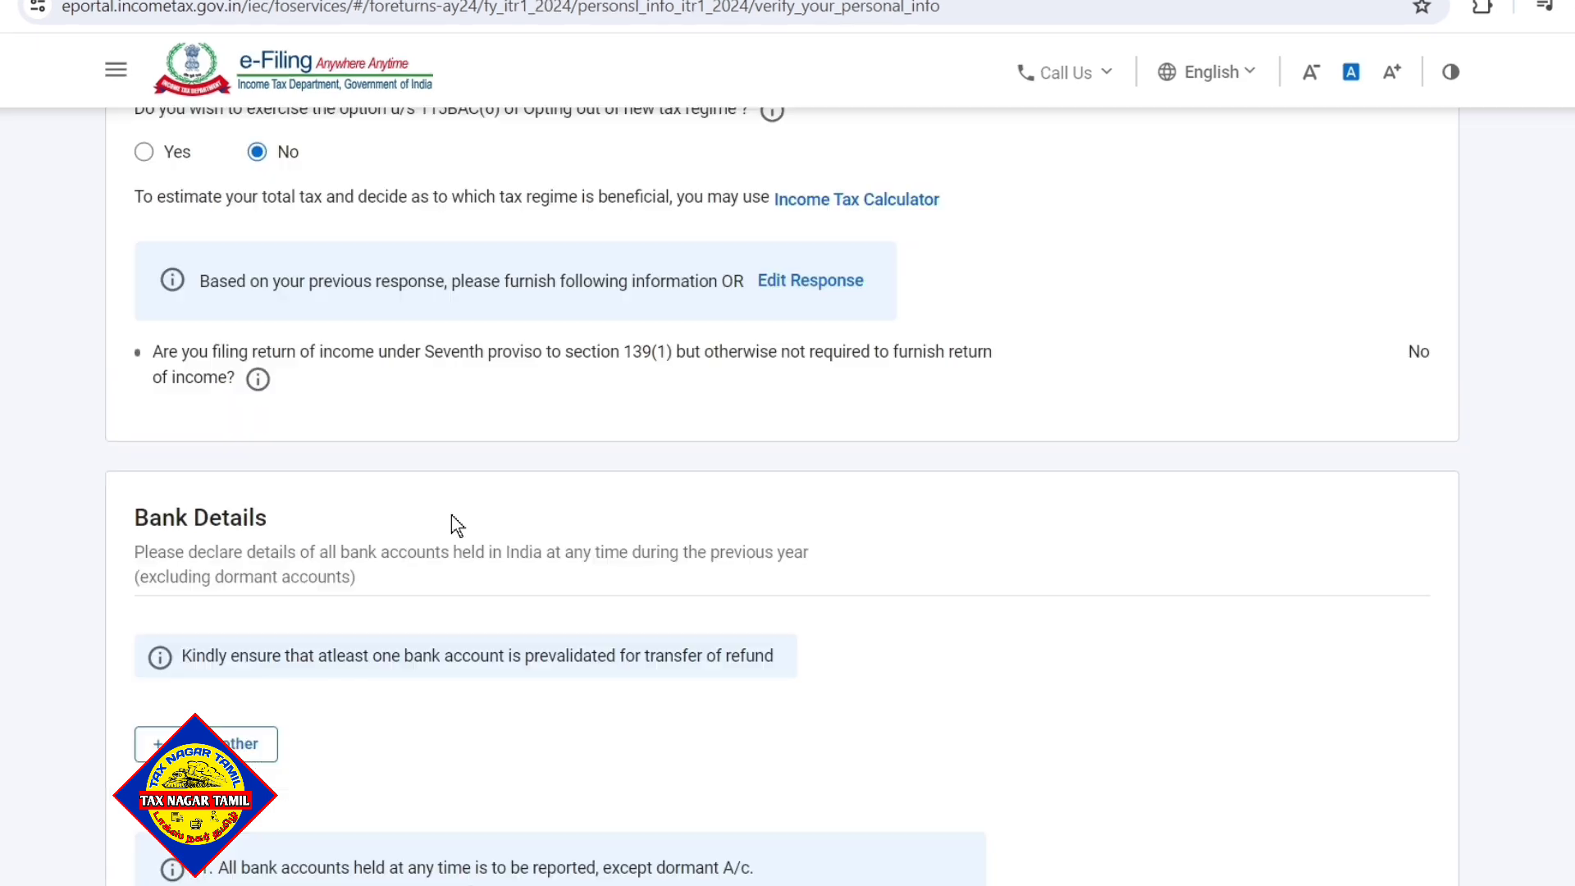
Add another bank account through the bank portal and confirm Personal Information
scroll(450, 525, down, 3)
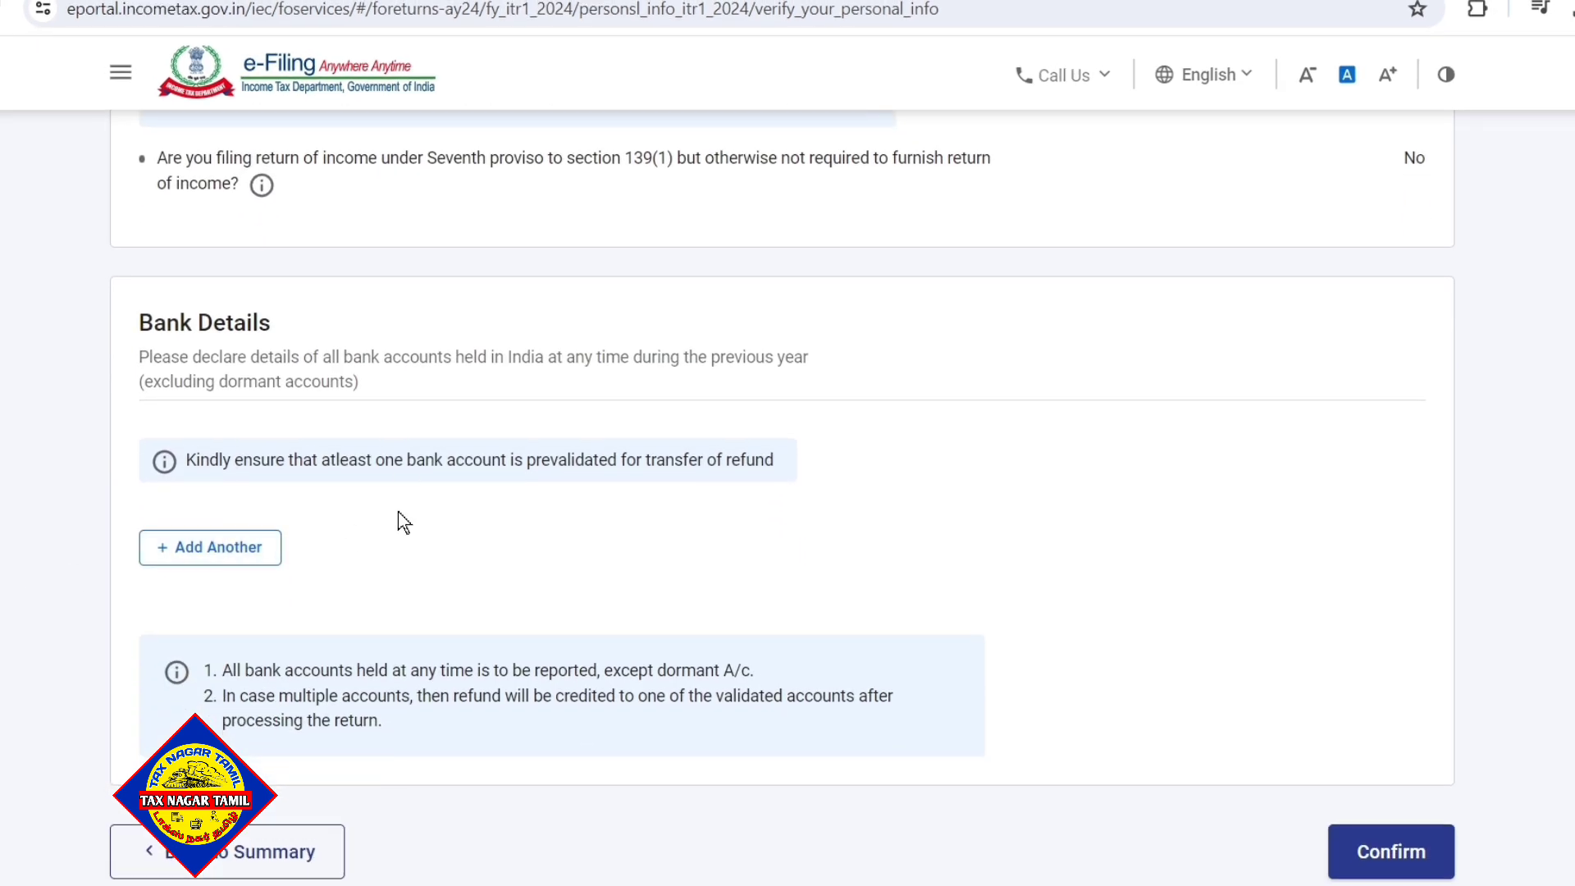
click(221, 557)
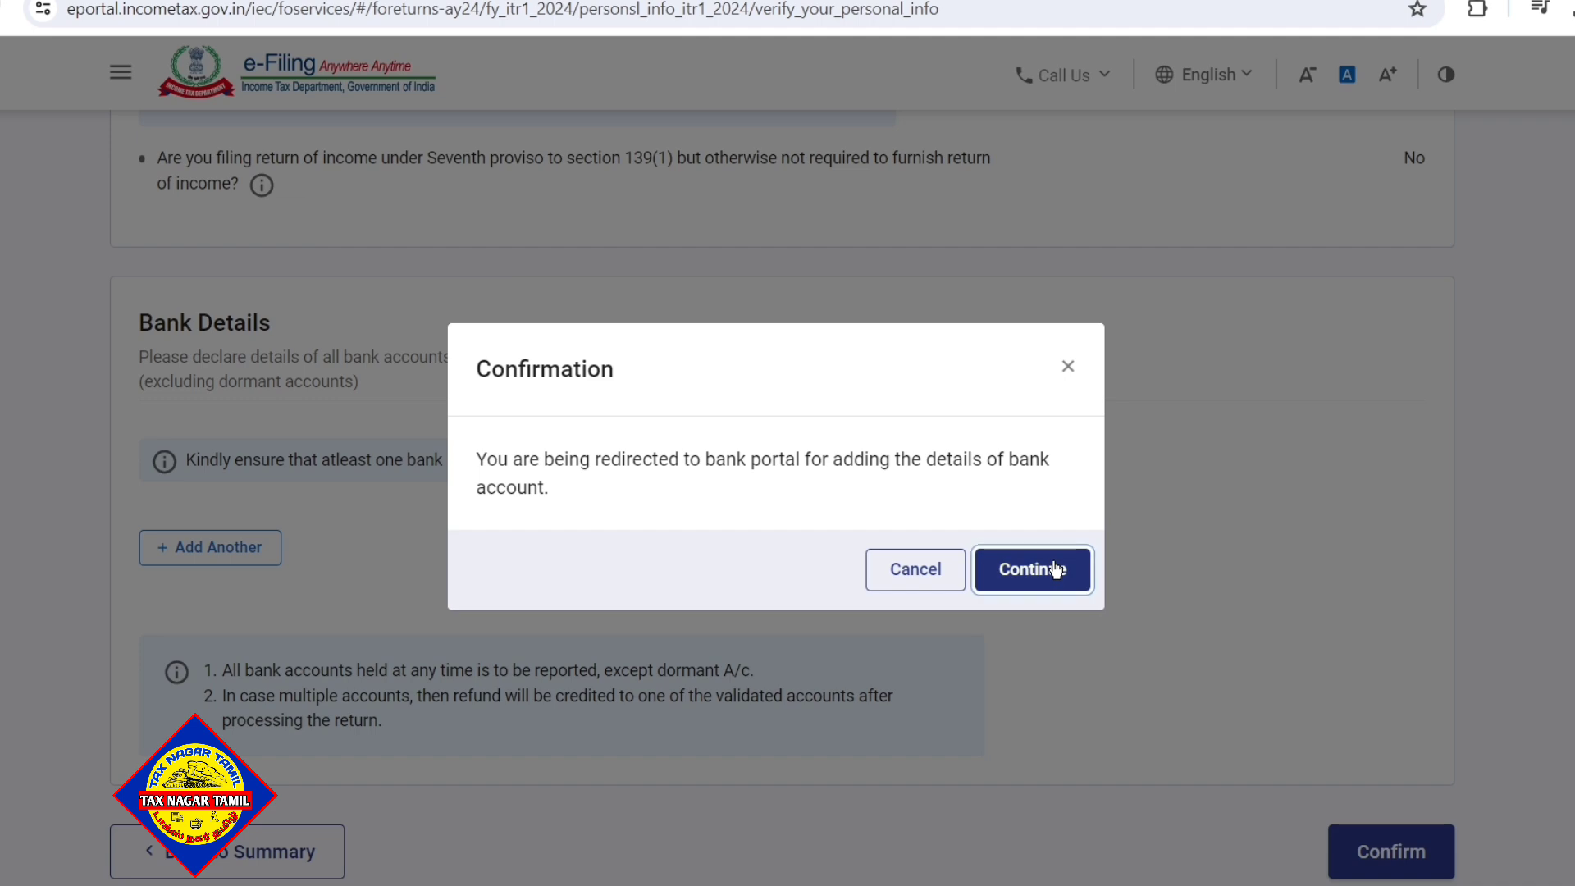
click(1056, 570)
click(371, 310)
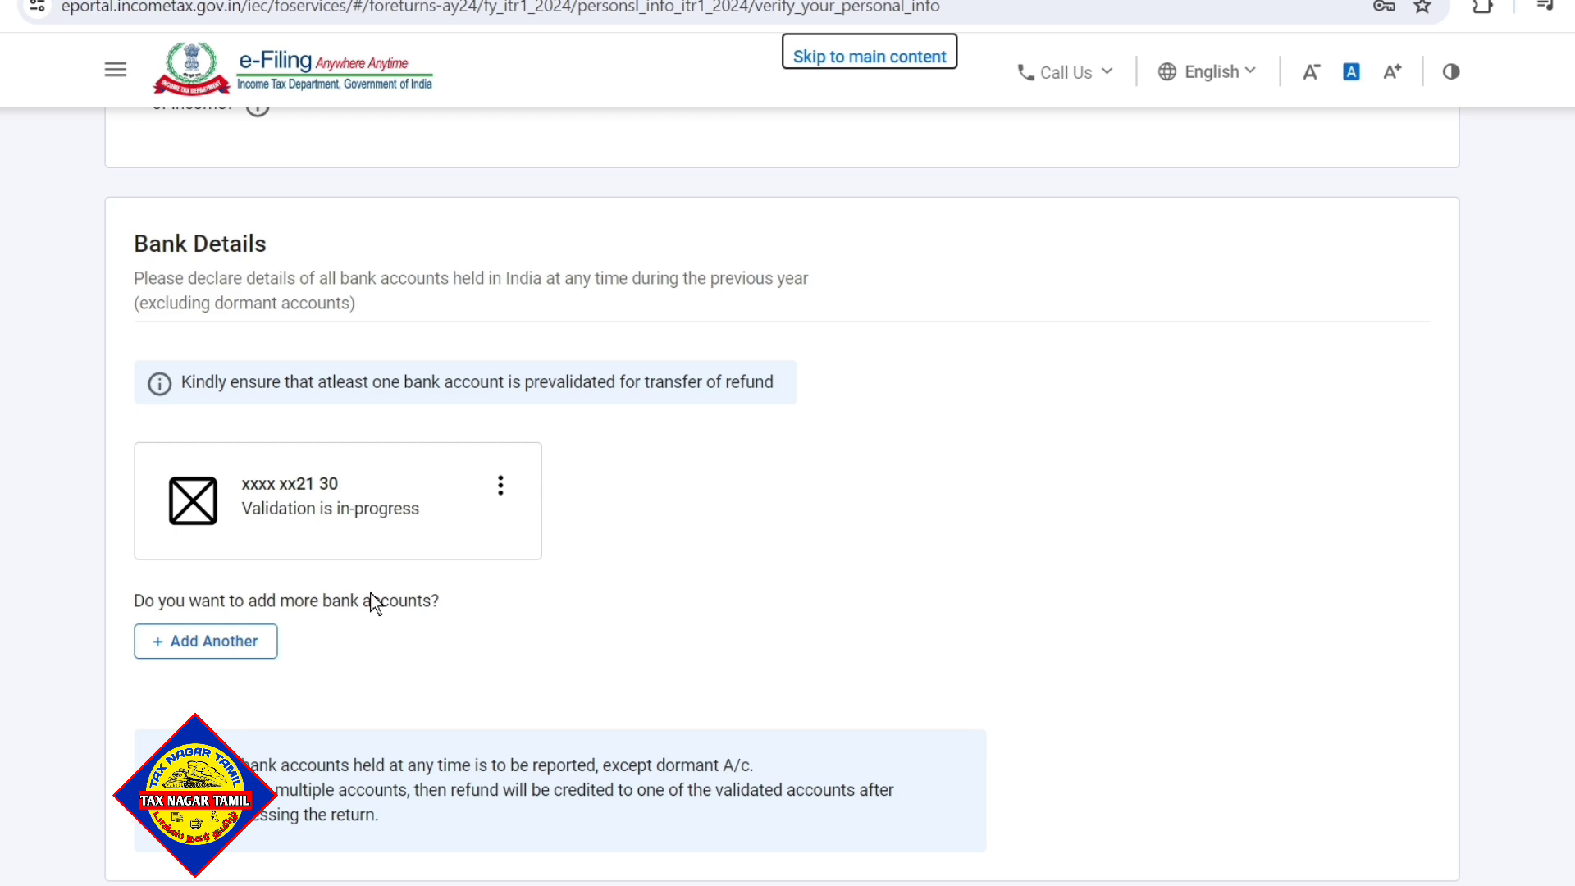
scroll(226, 611, down, 3)
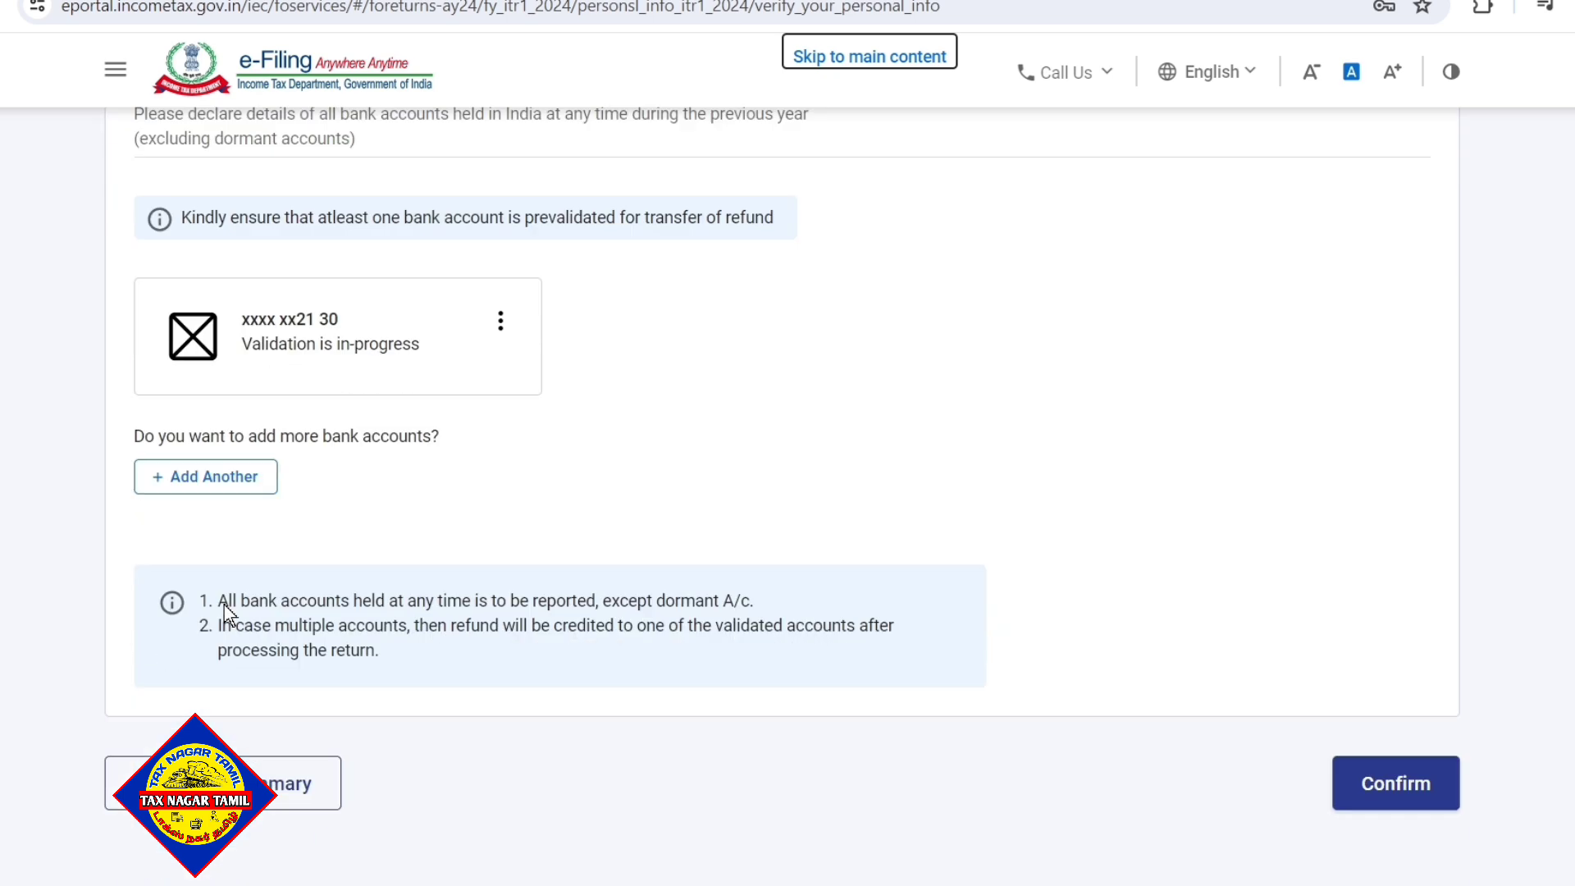
click(1395, 750)
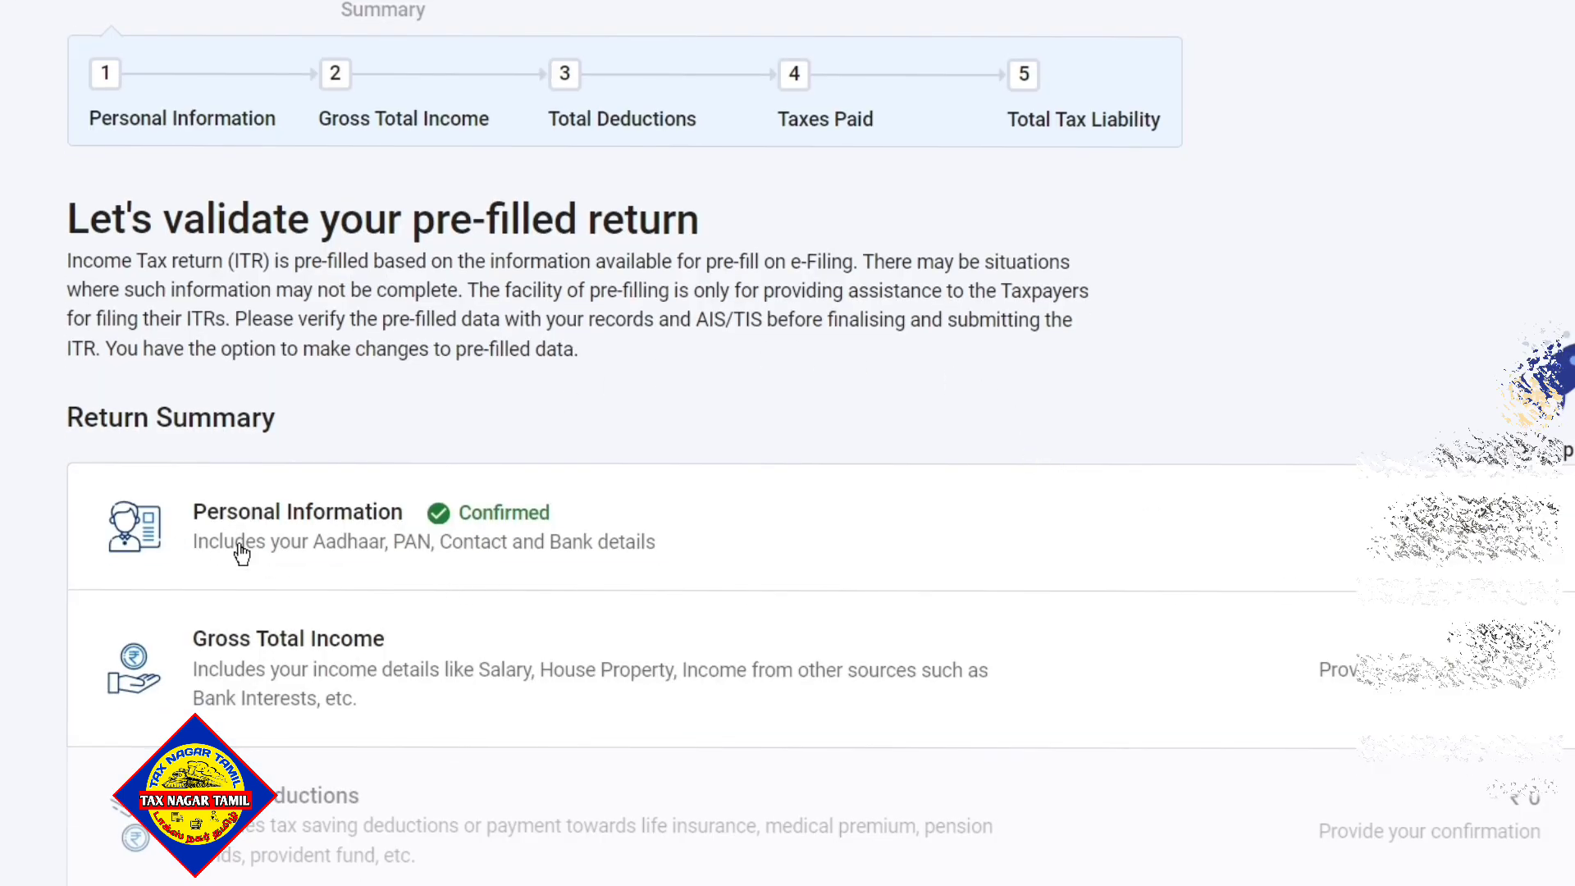
Open Gross Total Income and edit the prefilled ₹55,301 salary entry
scroll(531, 539, down, 2)
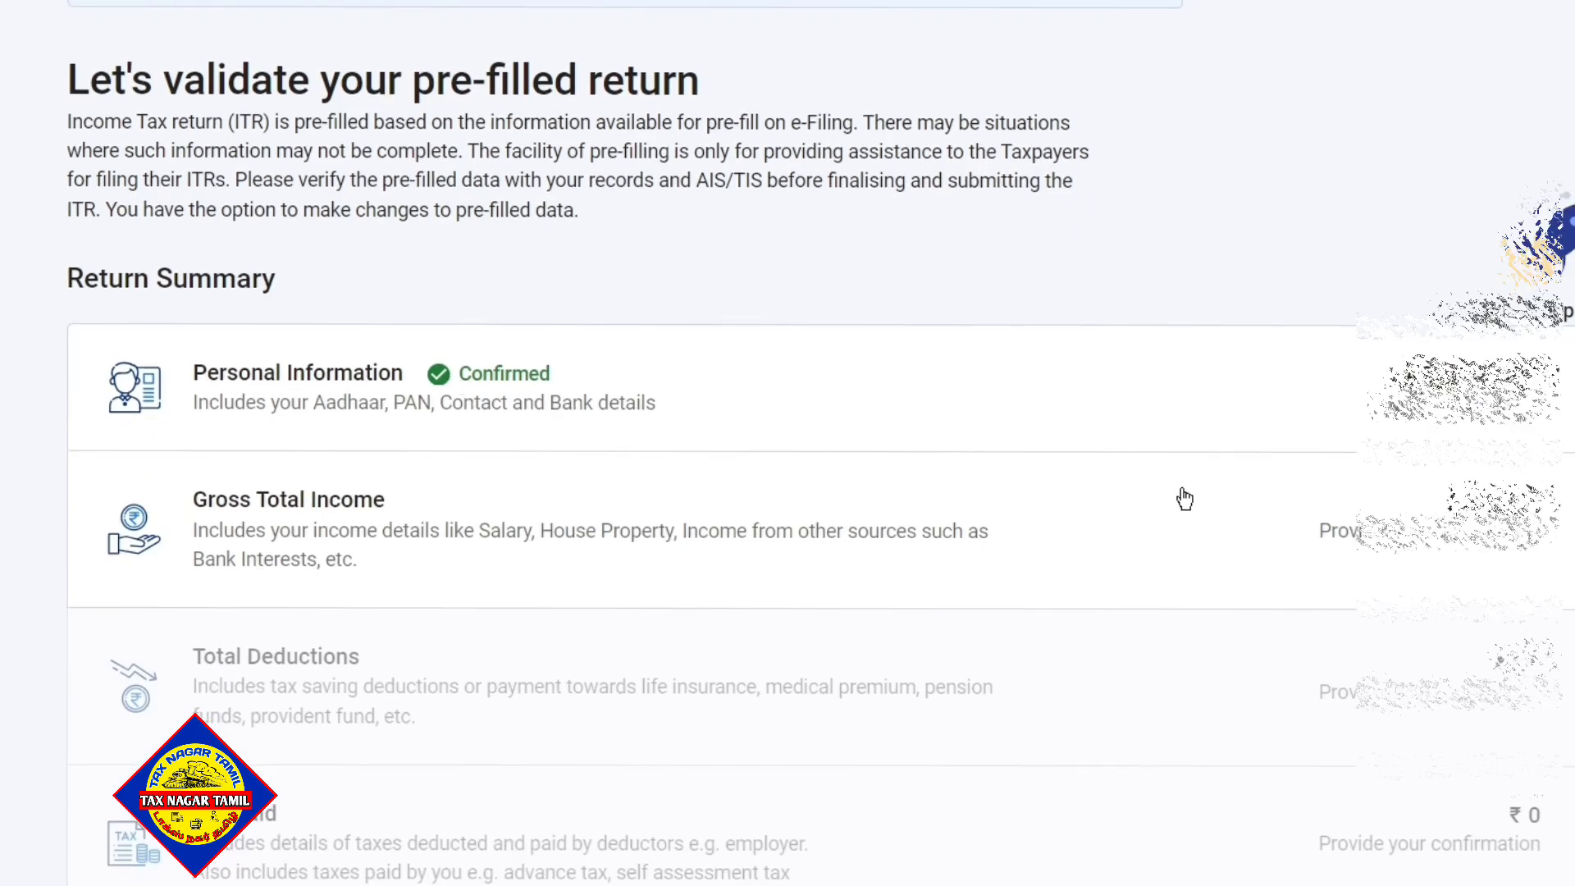
scroll(1352, 500, down, 2)
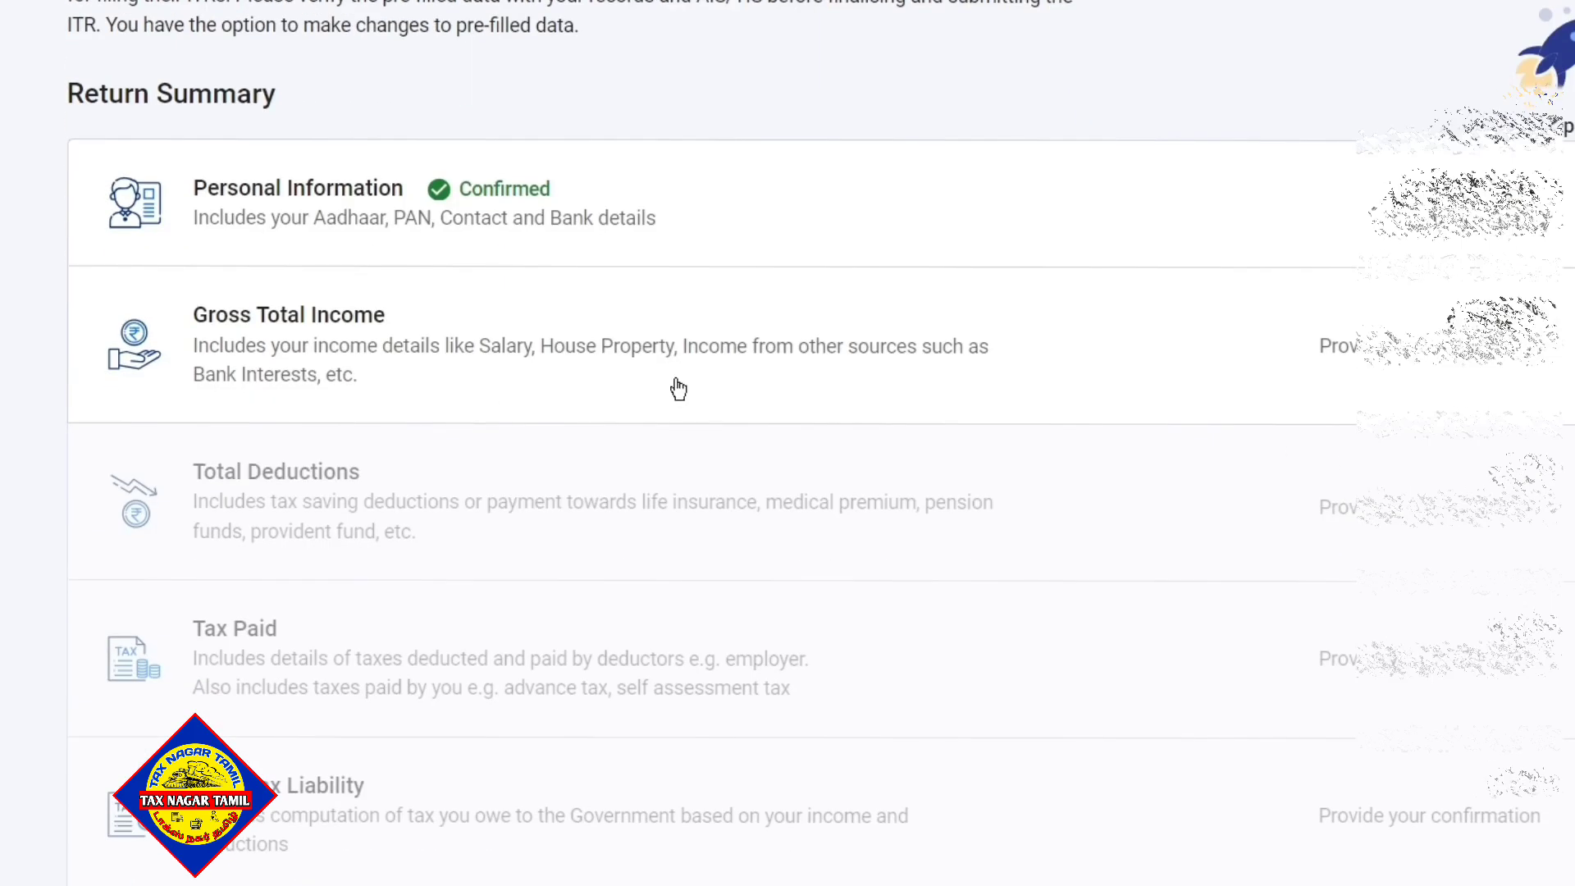
click(419, 344)
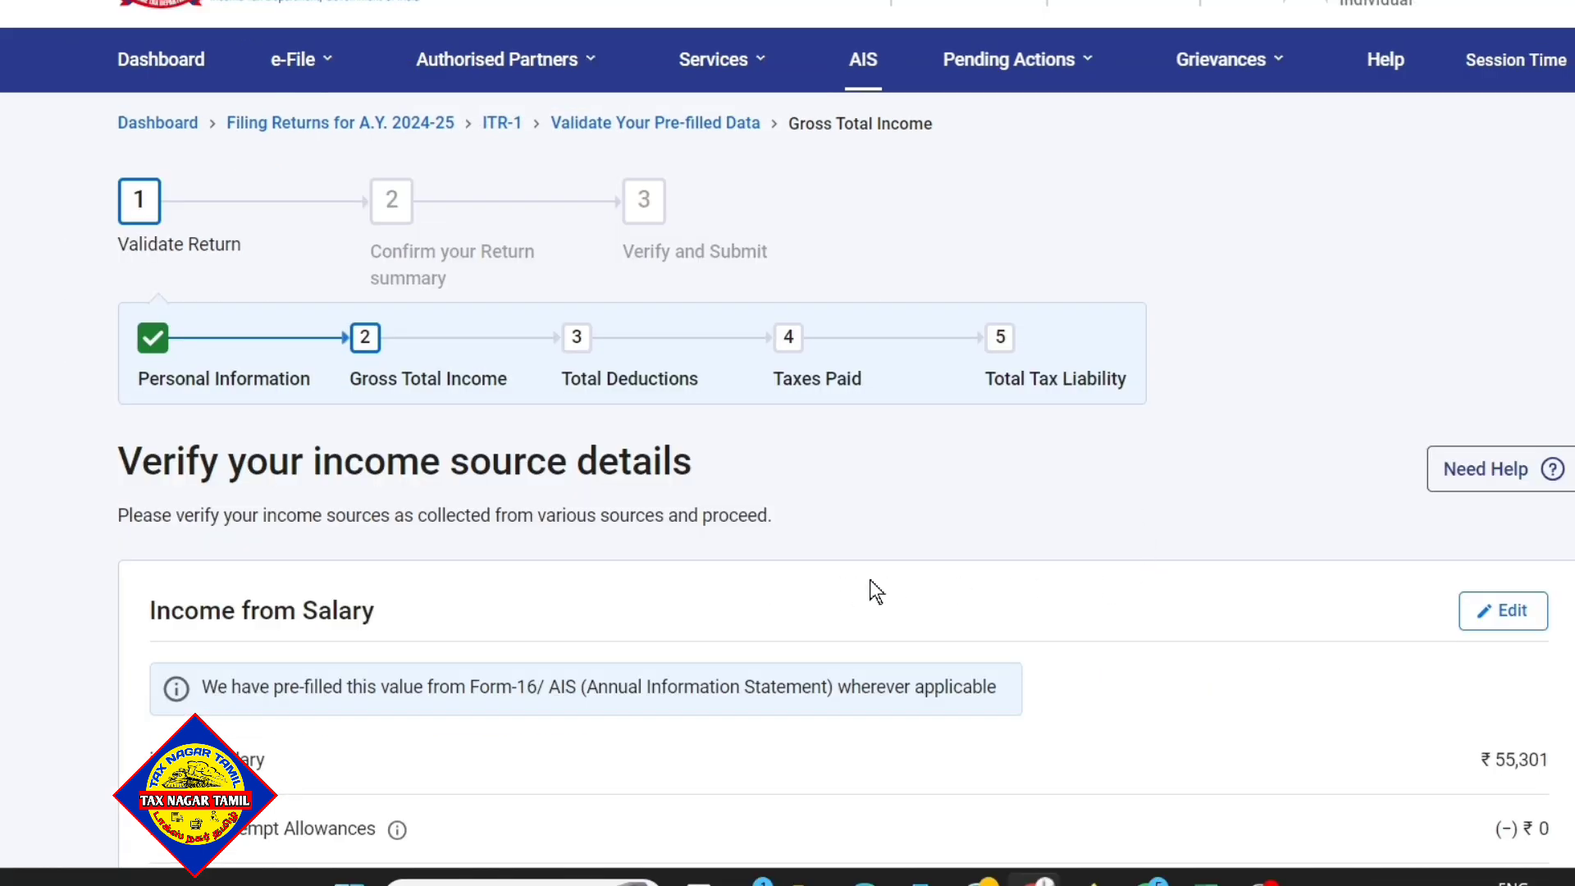
scroll(870, 579, down, 5)
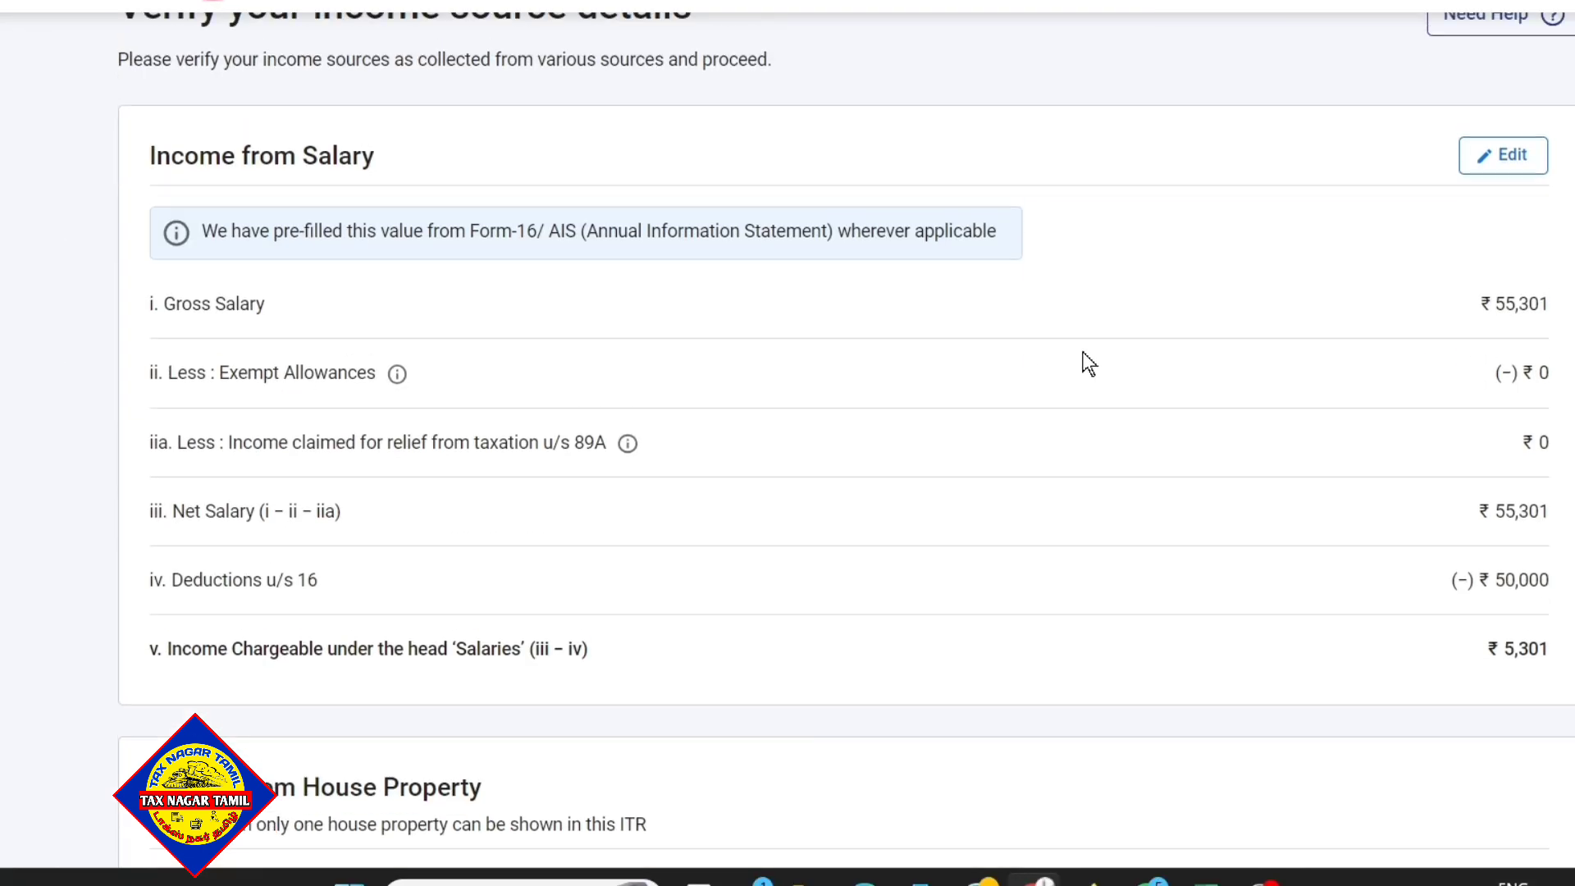
scroll(1089, 363, up, 2)
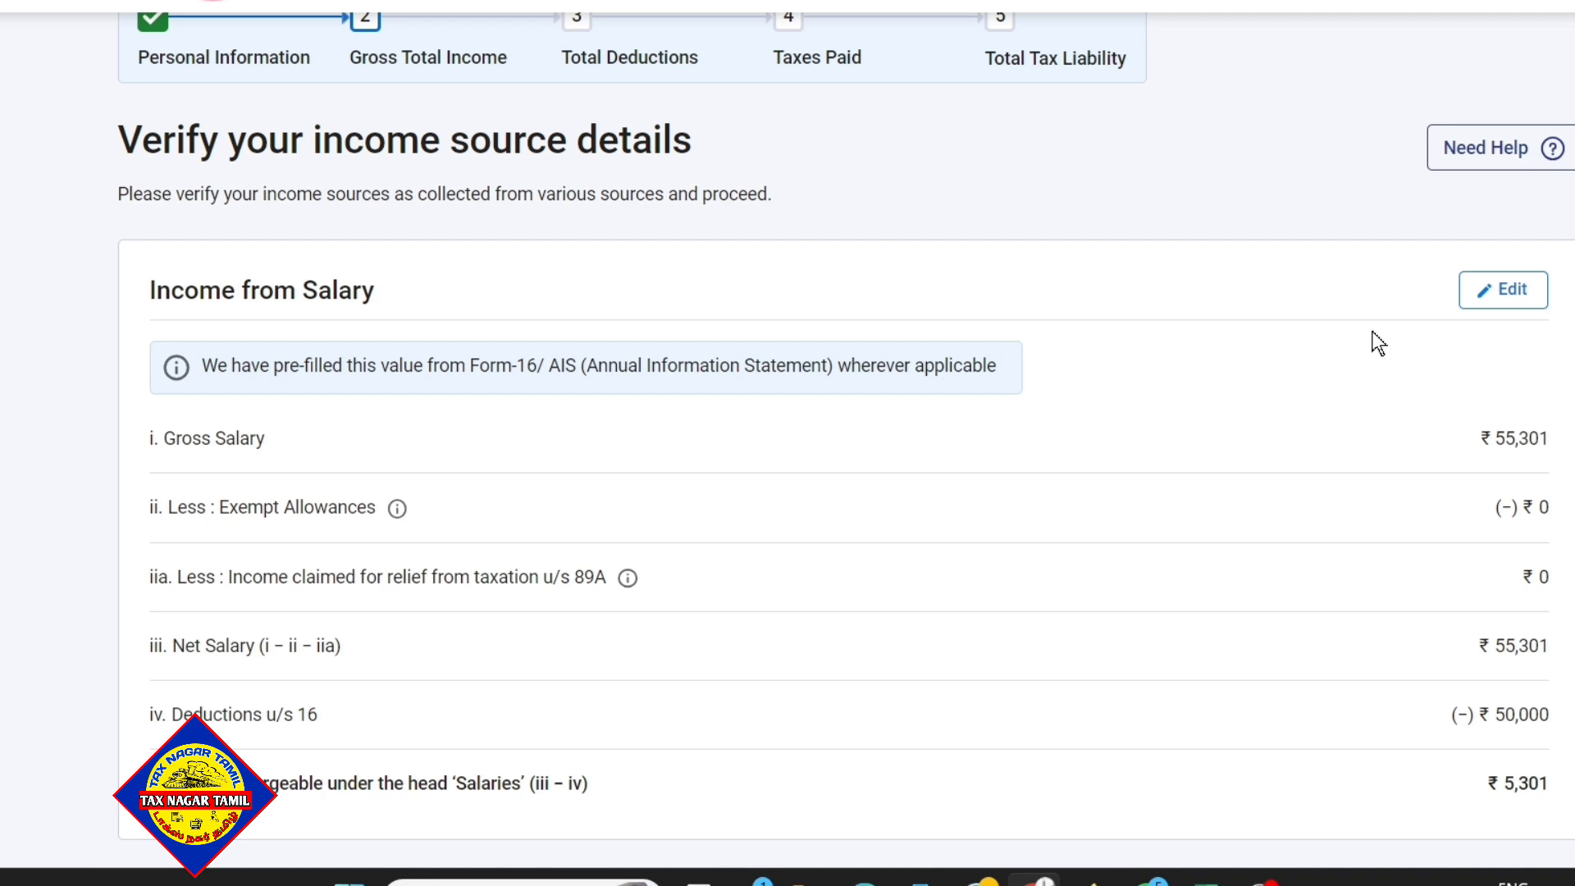
click(1520, 303)
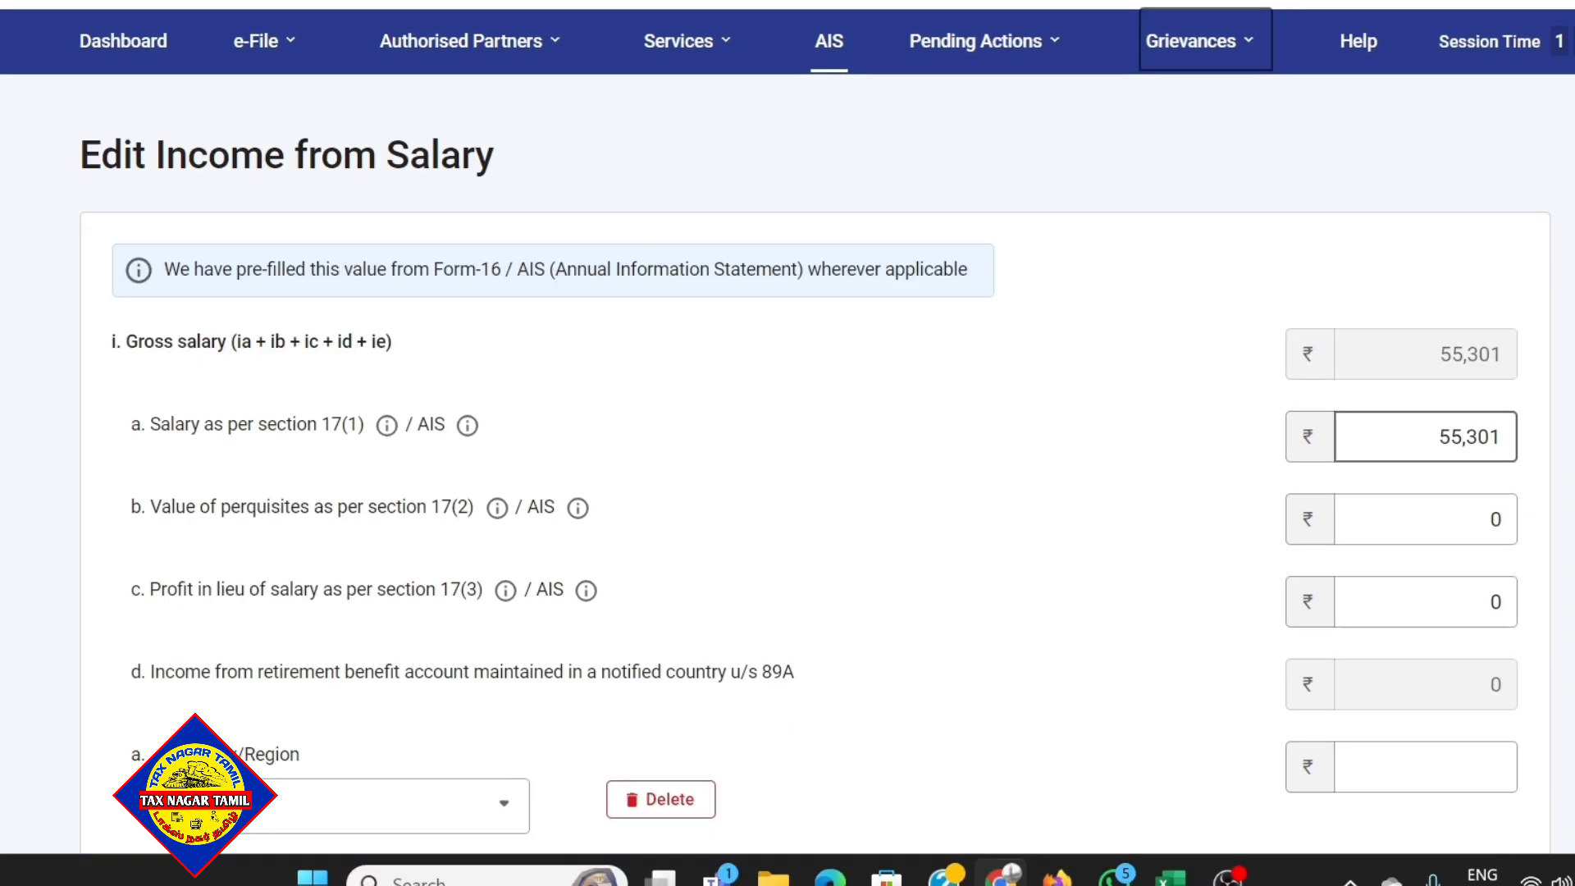
Change section 17(1) salary from 55,301 to 4,72,500 and clear the 17(2) perquisites field
double_click(1469, 437)
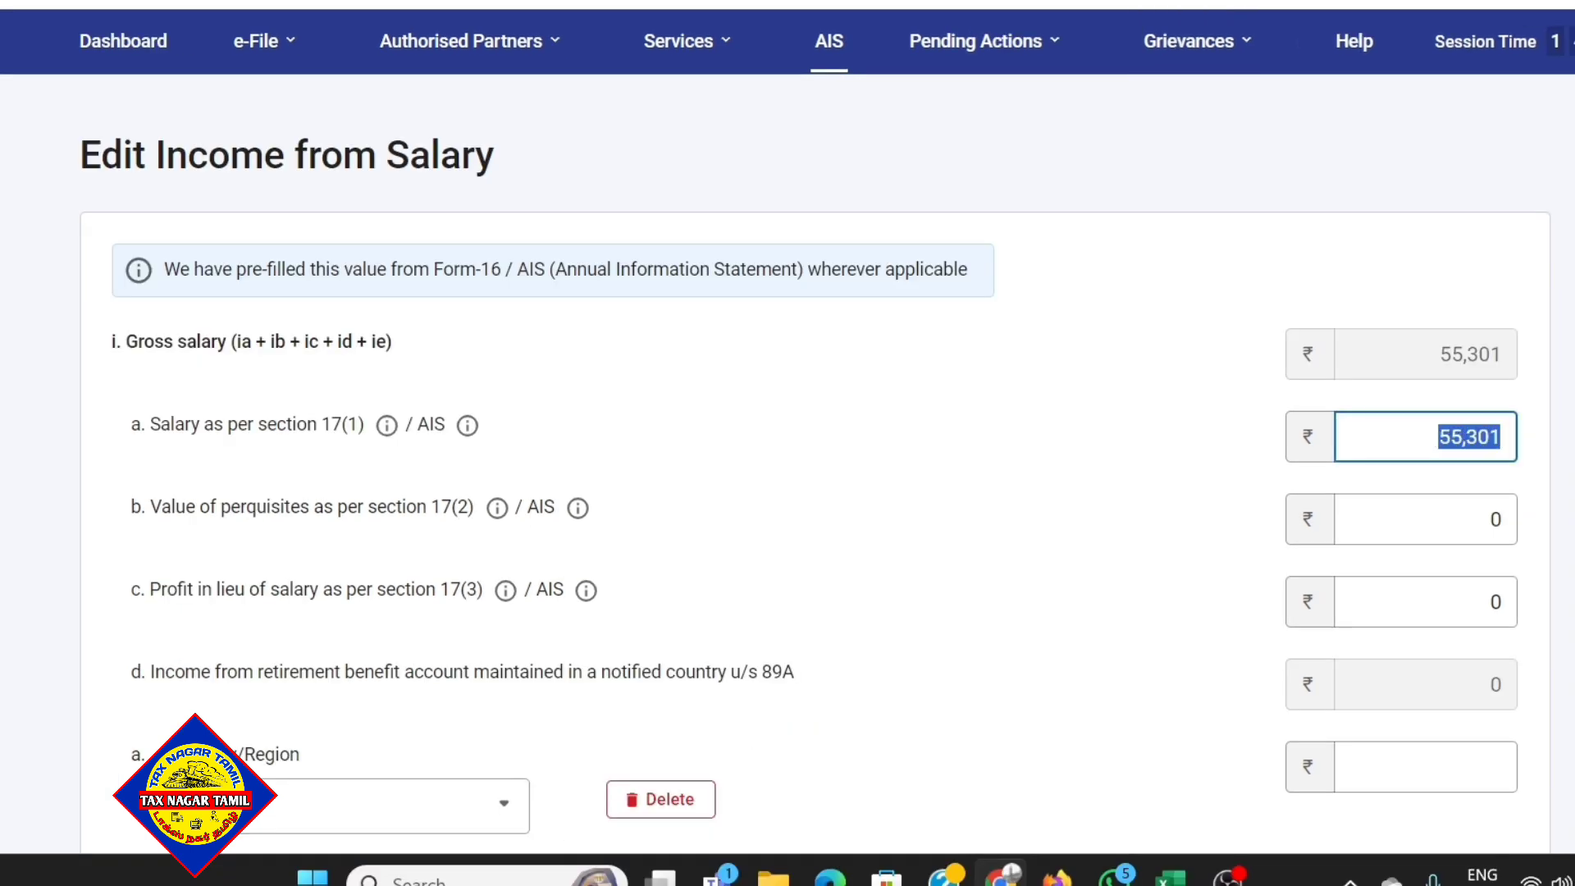
click(1439, 437)
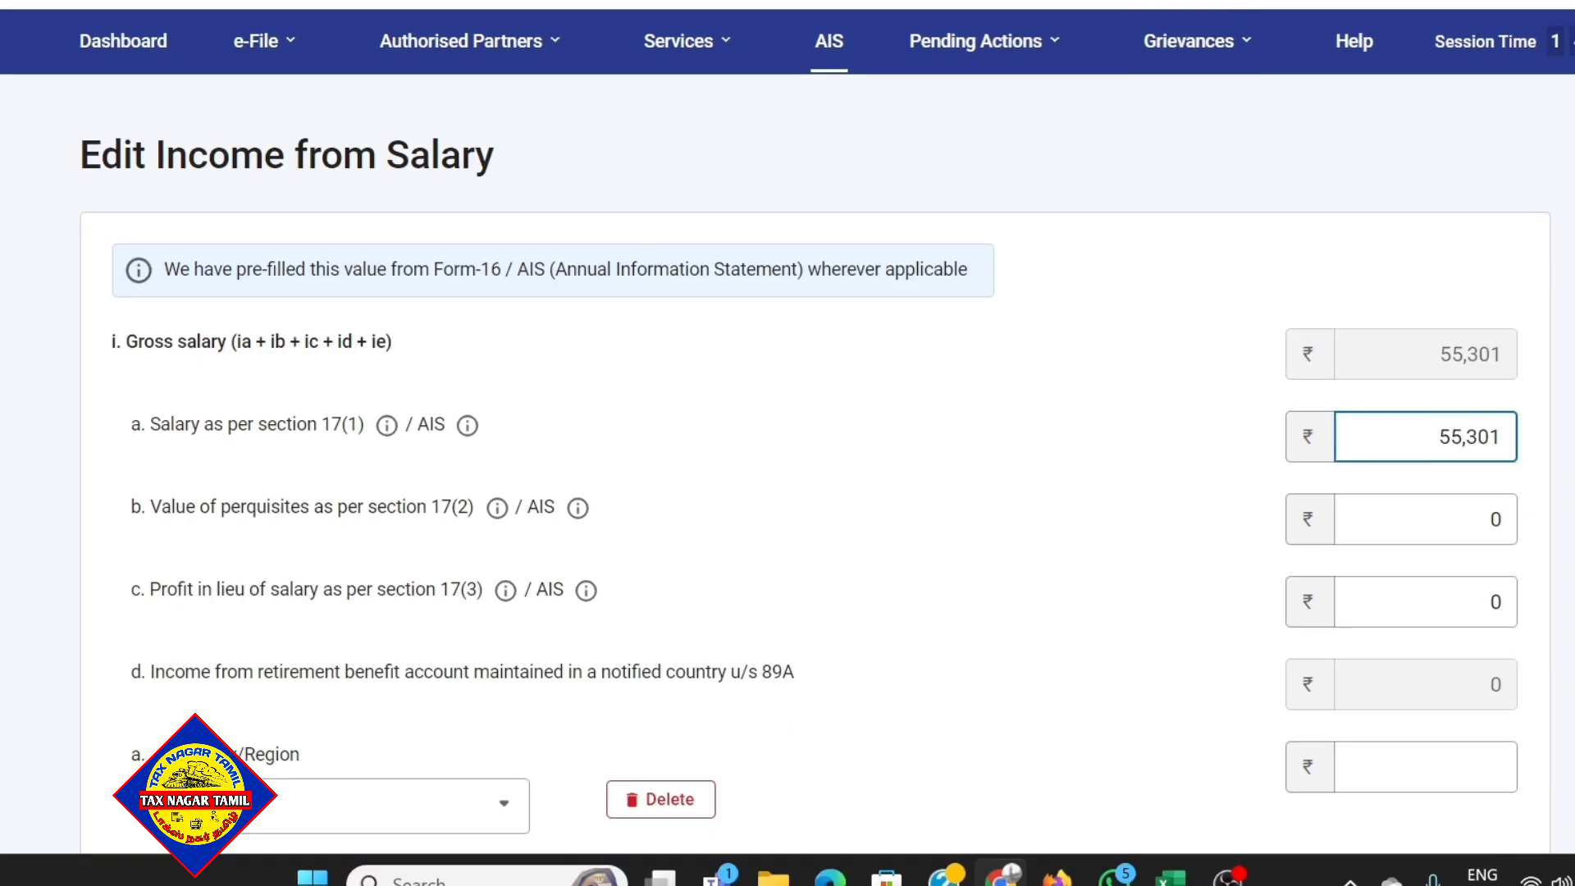
key(BackSpace)
key(BackSpace)
key(BackSpace)
key(BackSpace)
key(BackSpace)
text(472500)
click(1563, 483)
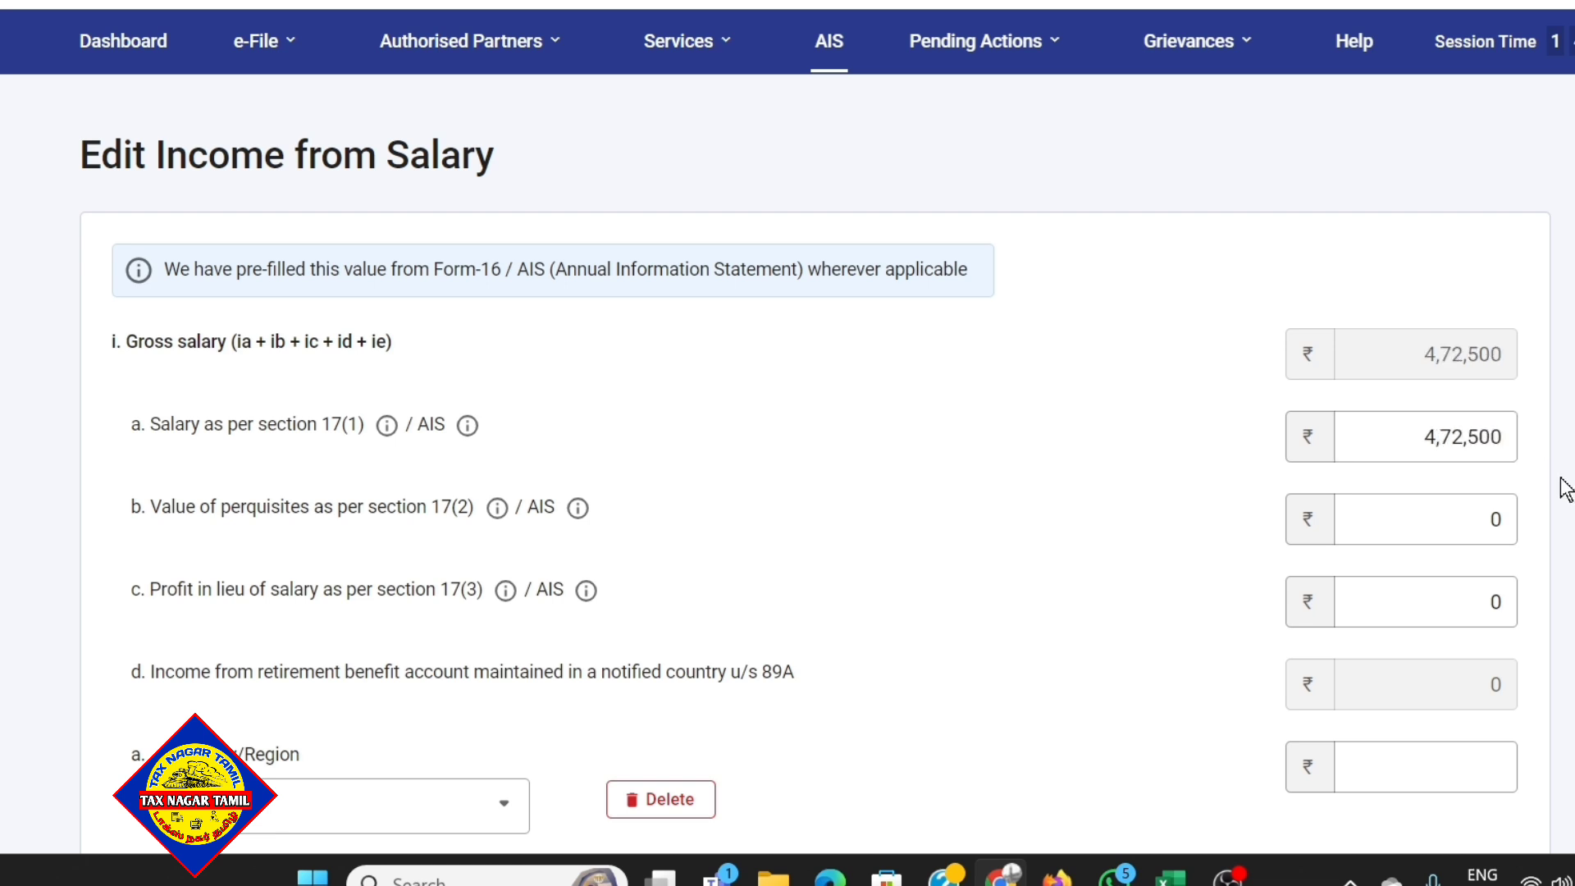
scroll(1501, 476, down, 1)
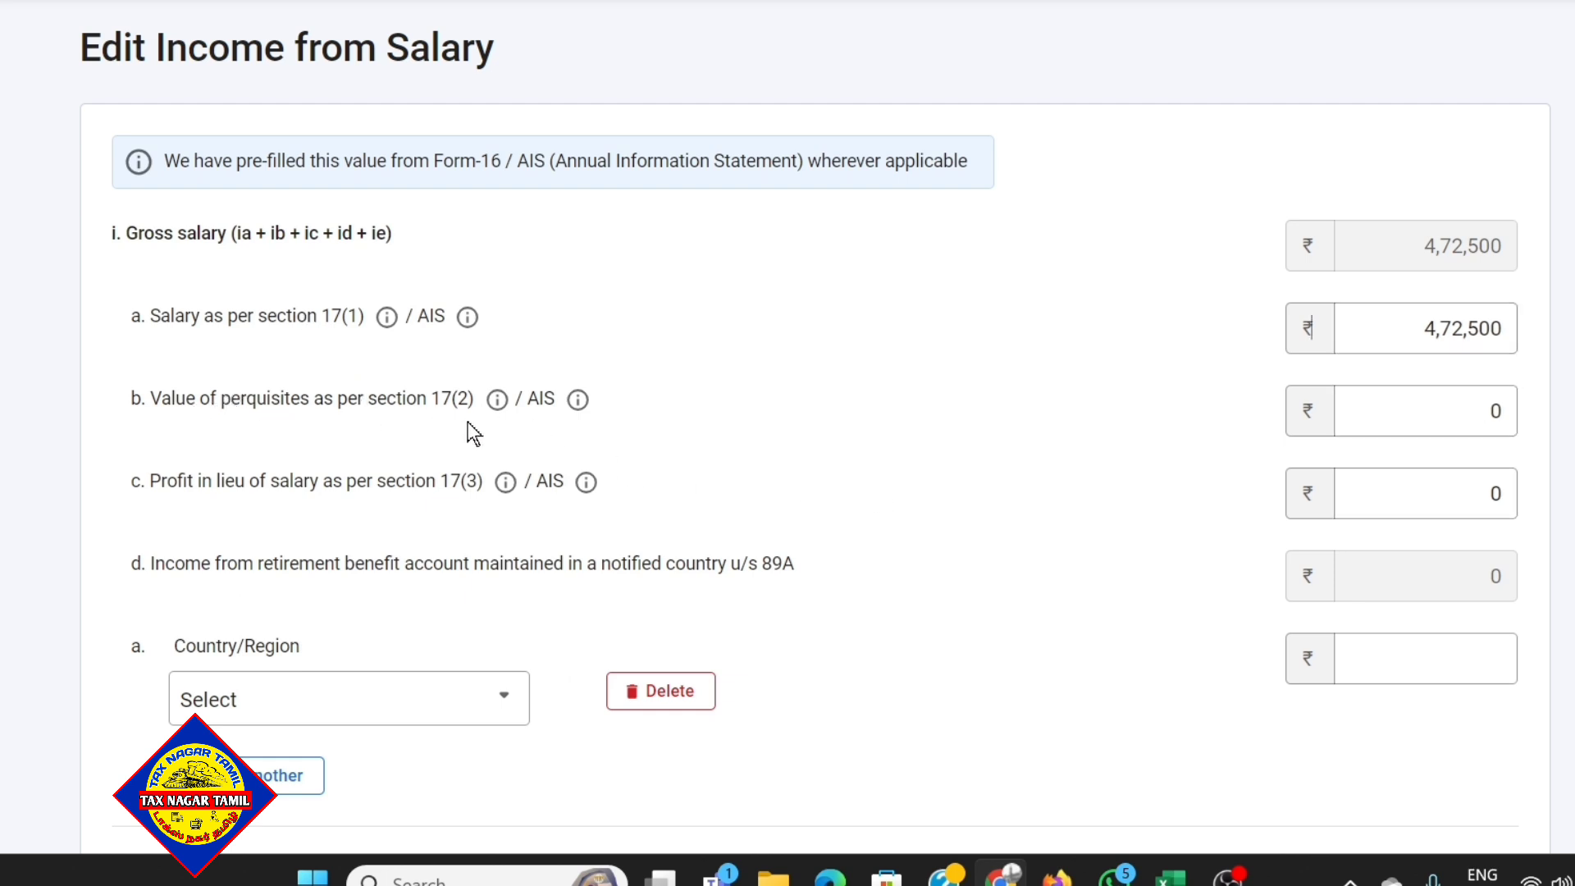
click(1444, 411)
key(BackSpace)
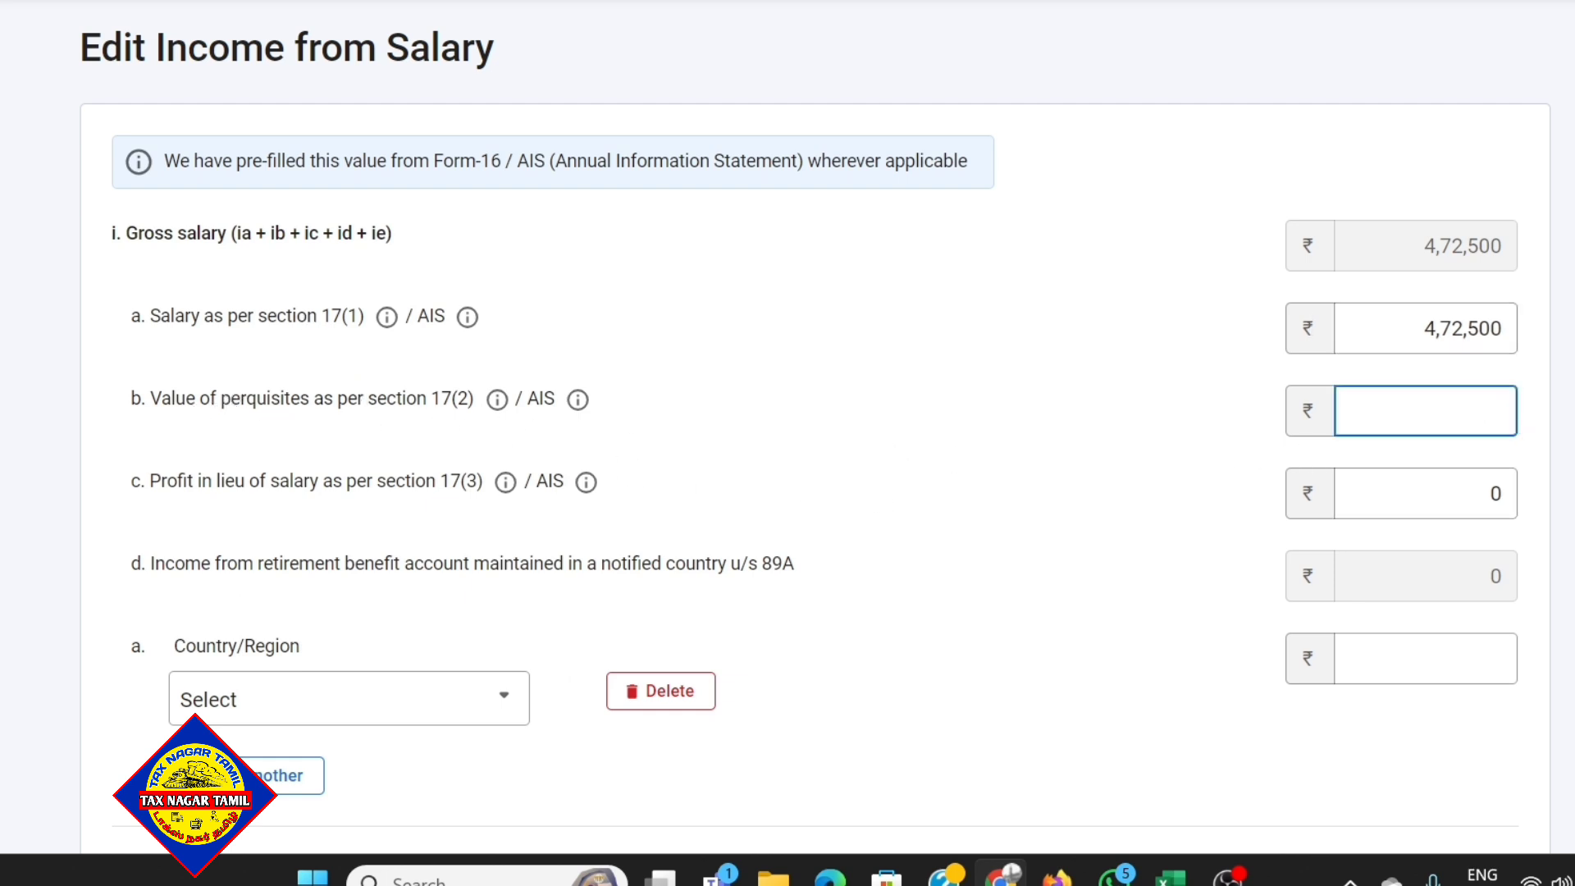
scroll(530, 443, down, 2)
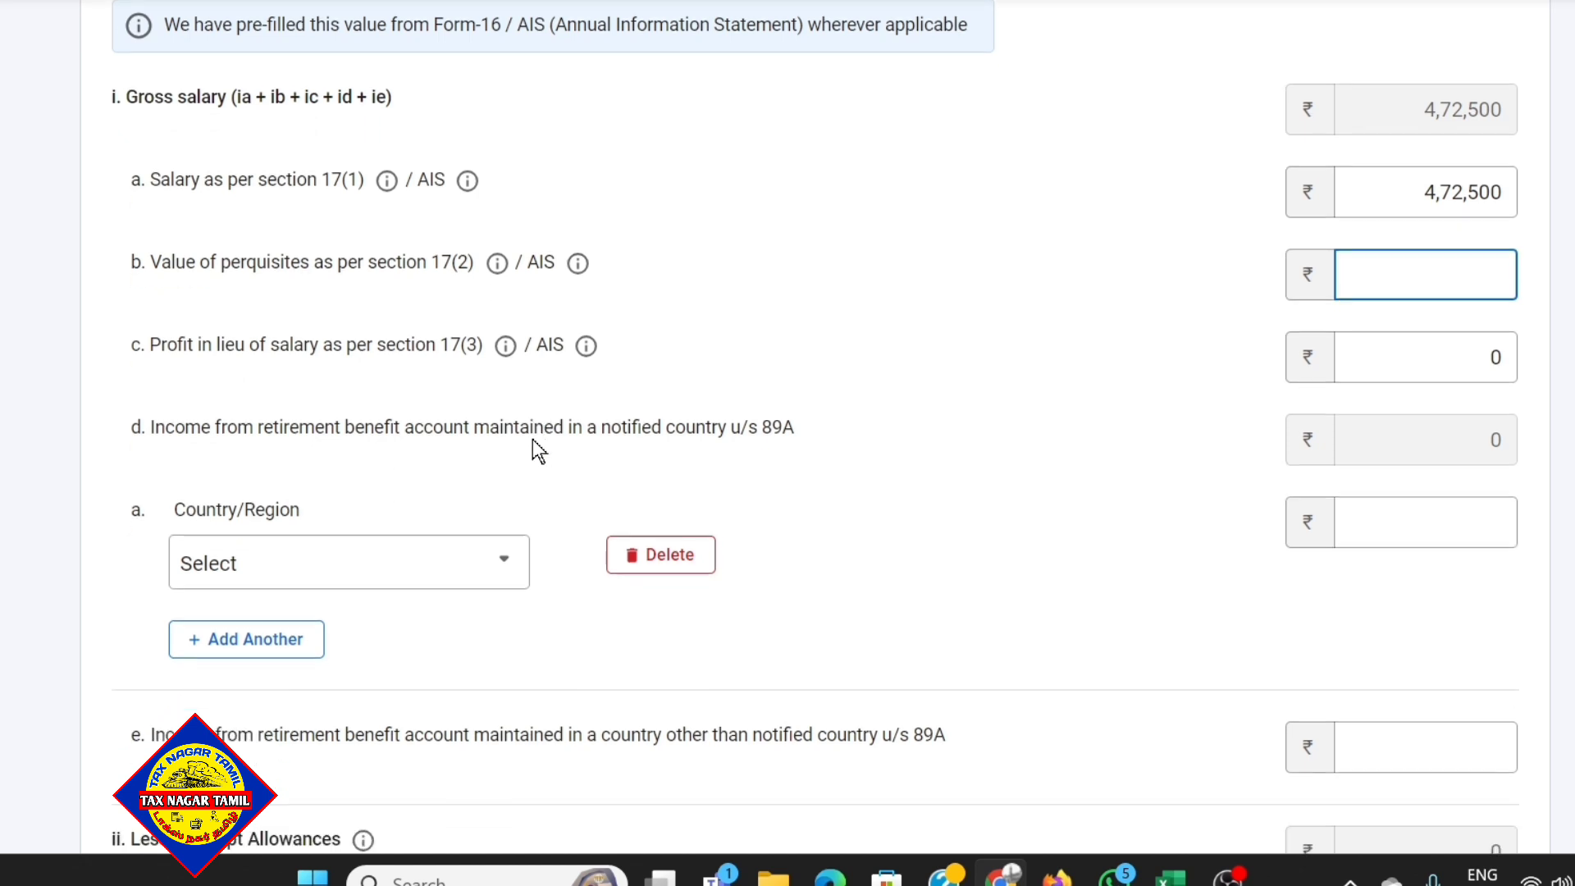
scroll(291, 447, down, 2)
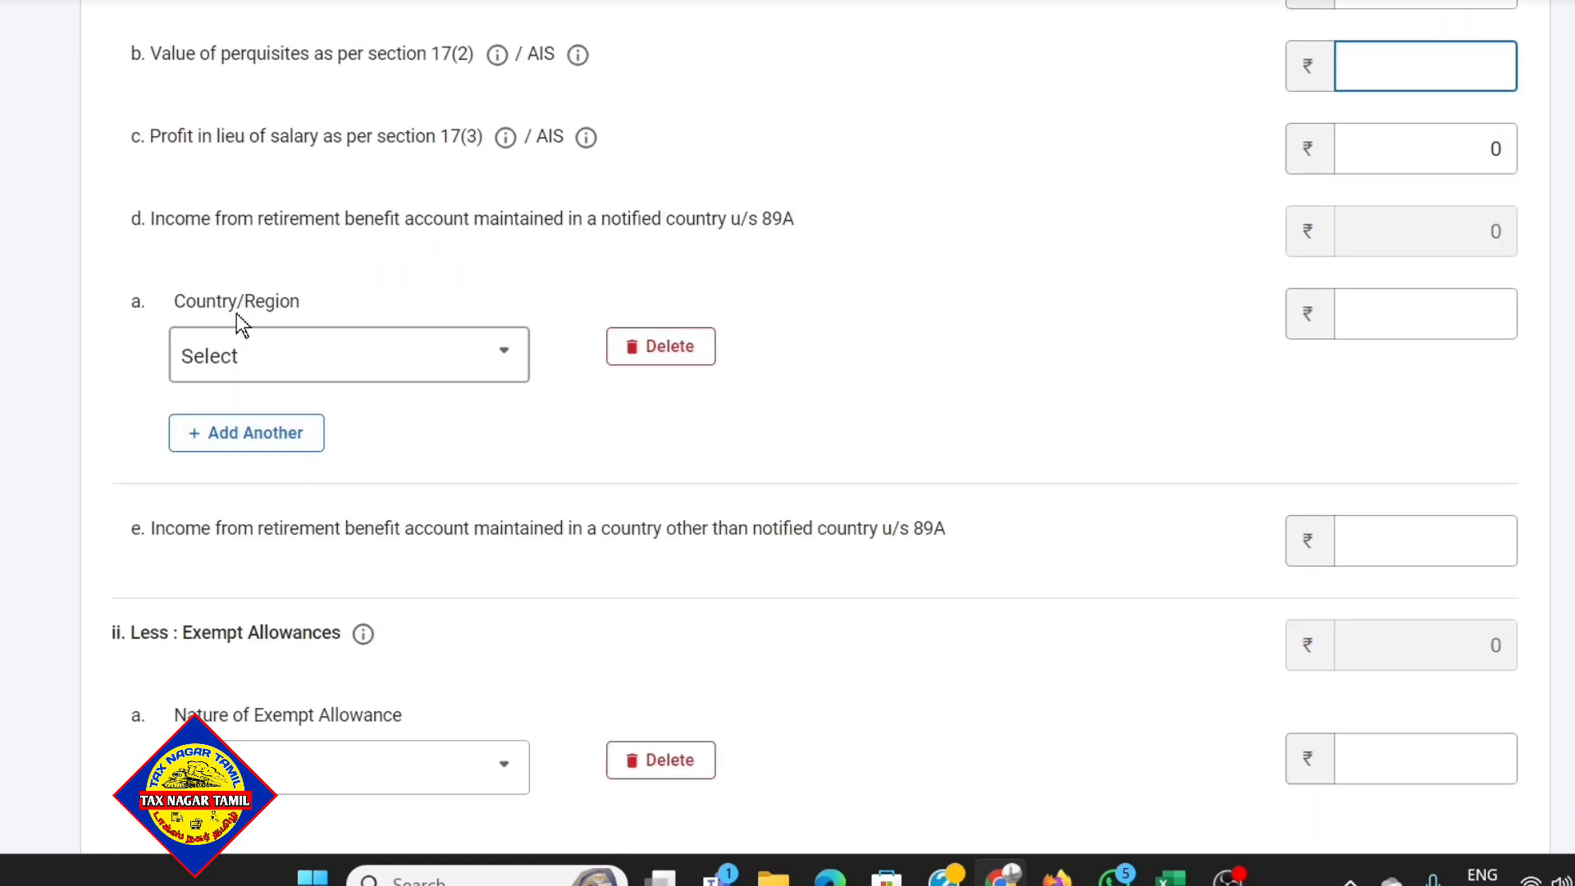
scroll(236, 304, down, 1)
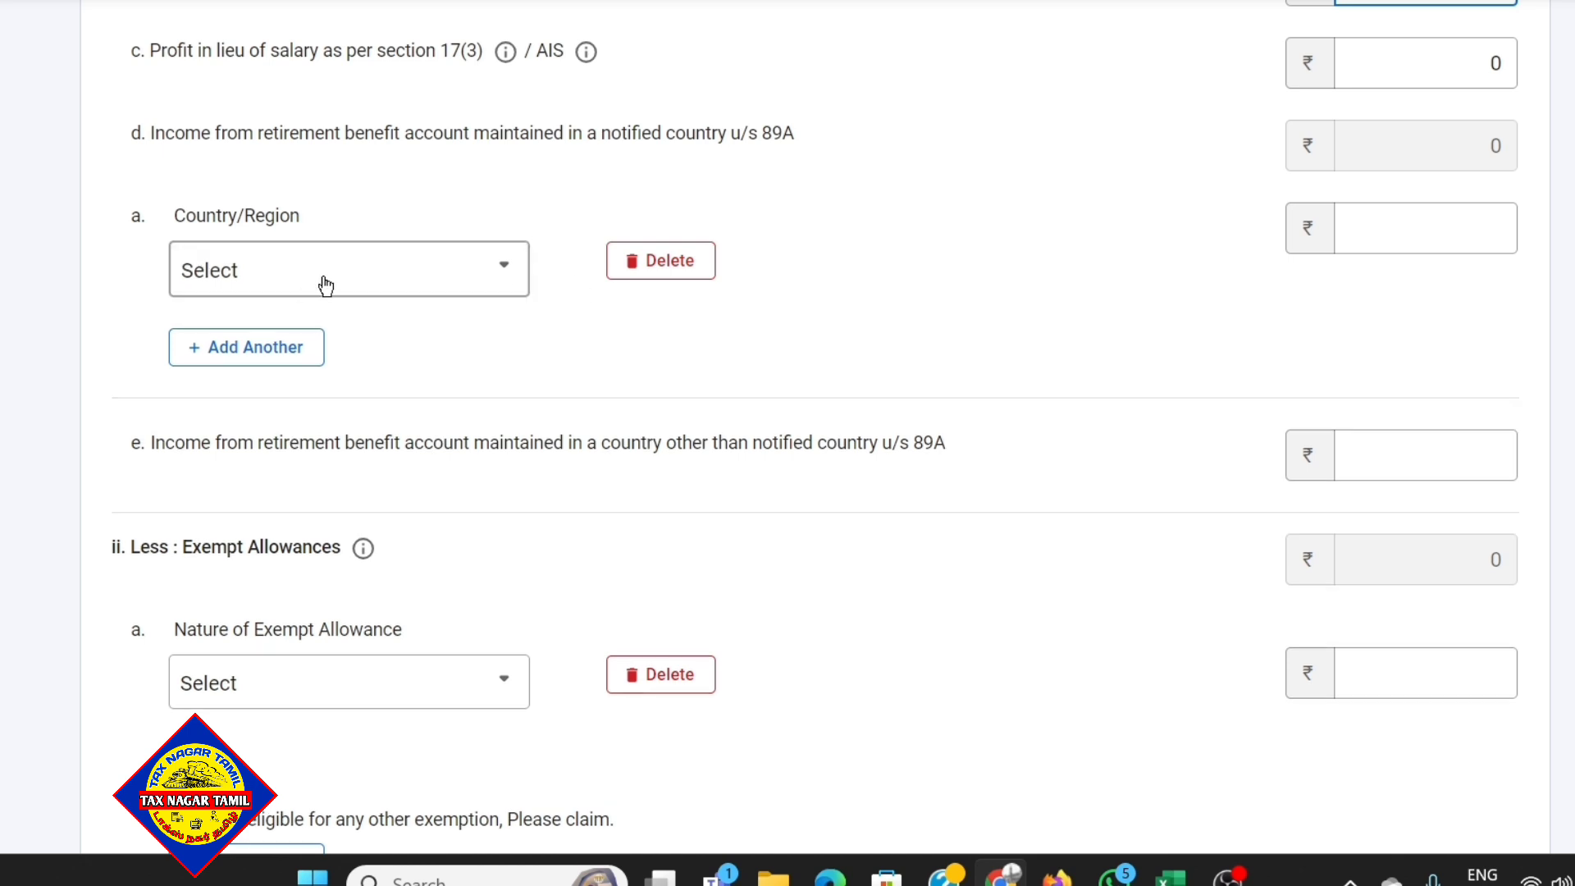
Delete the unused Country/Region row under section 89A income and review the salary totals
click(356, 281)
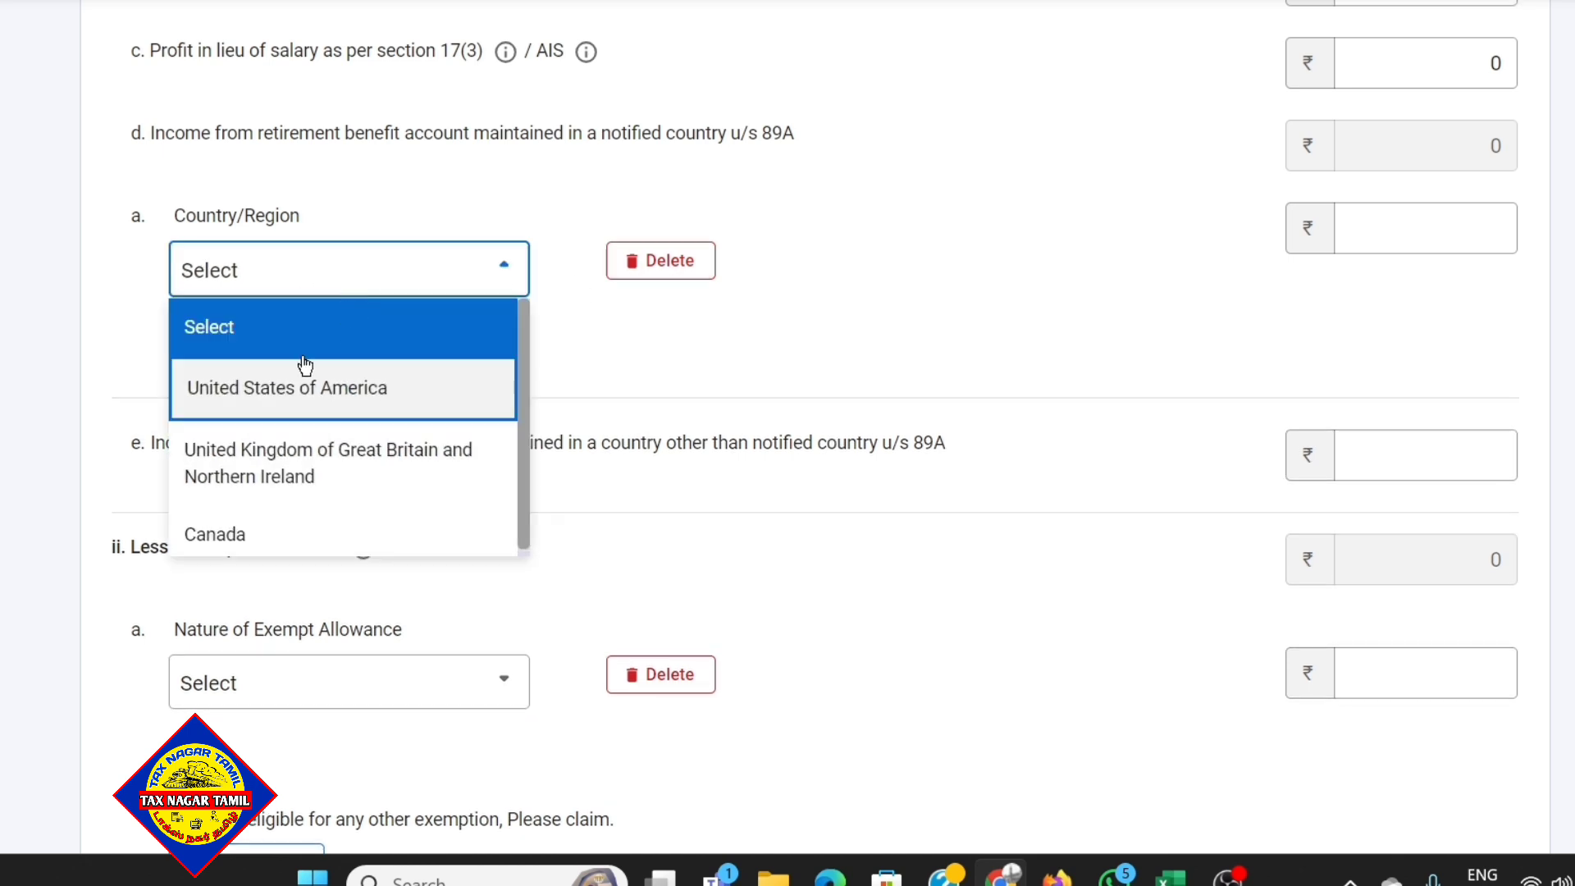
click(666, 262)
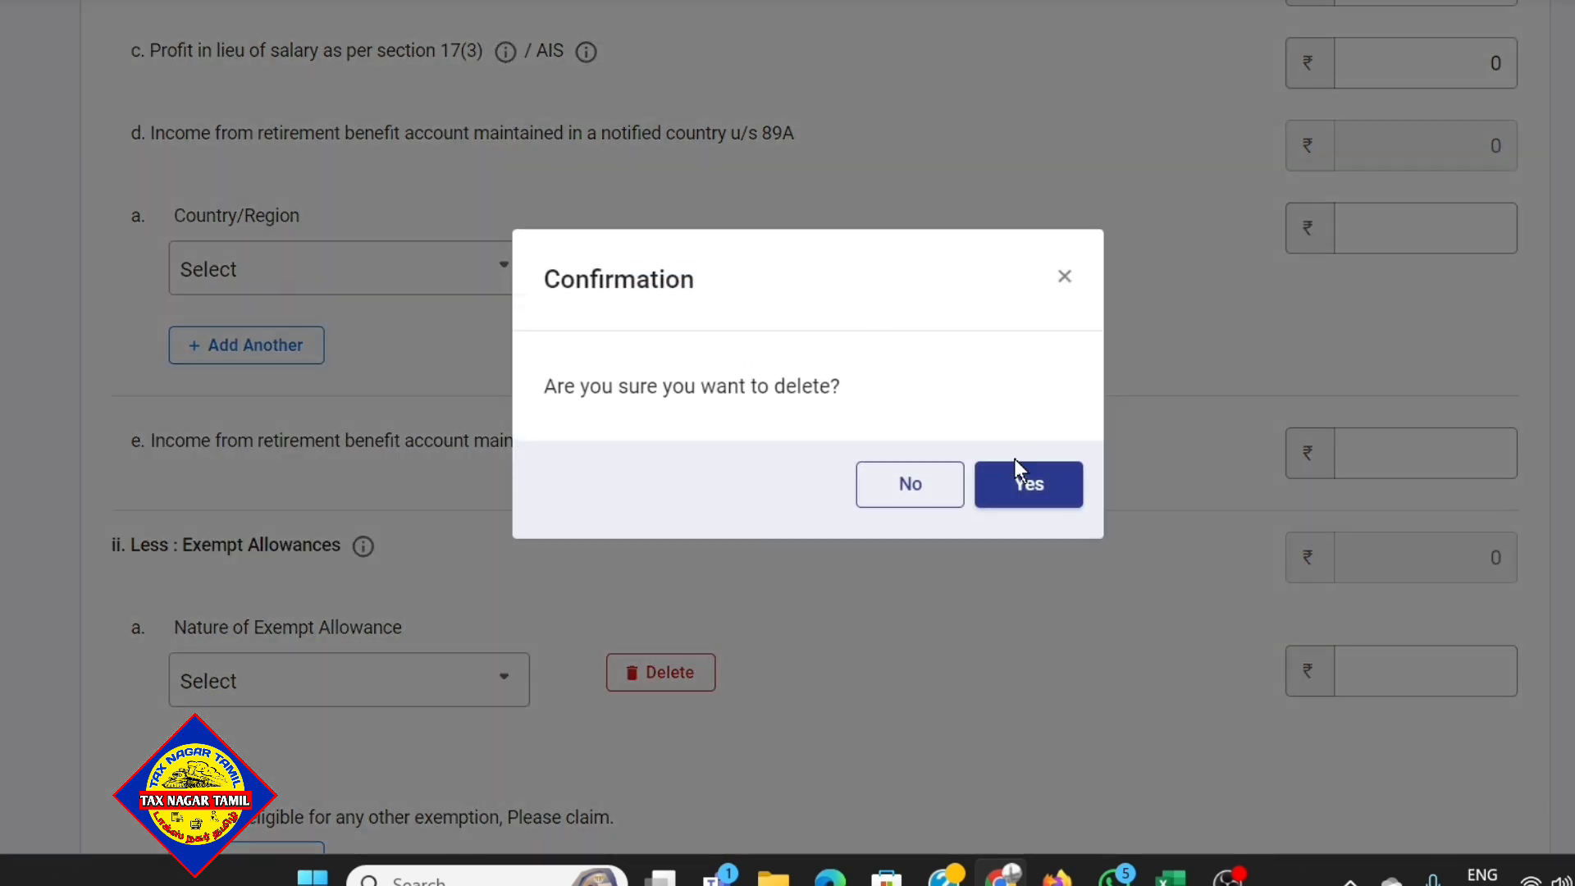
click(1030, 486)
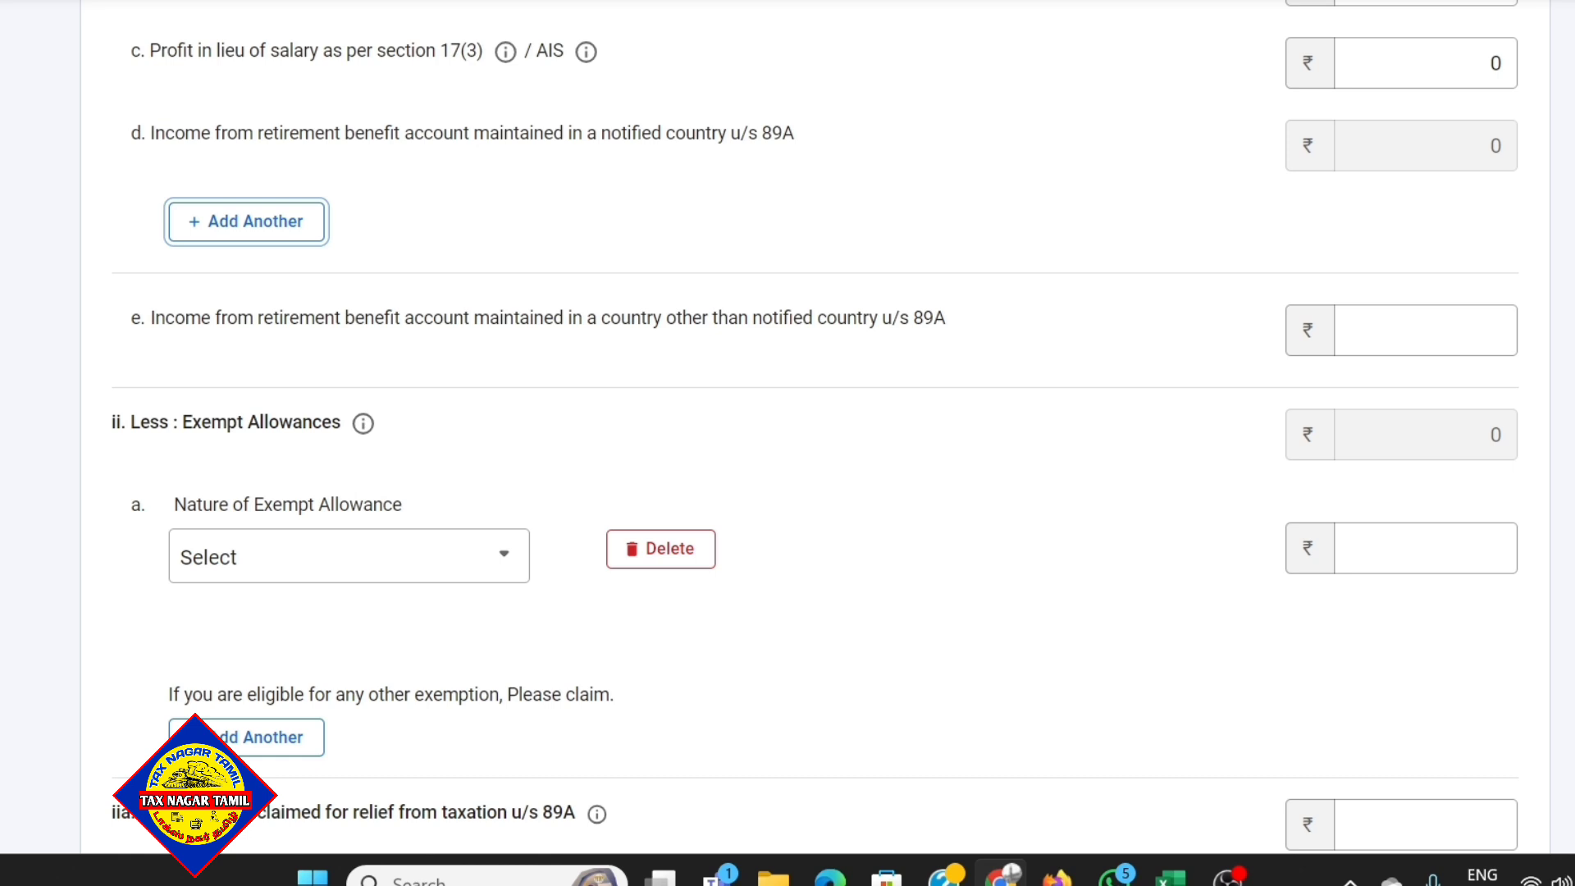
scroll(410, 372, down, 3)
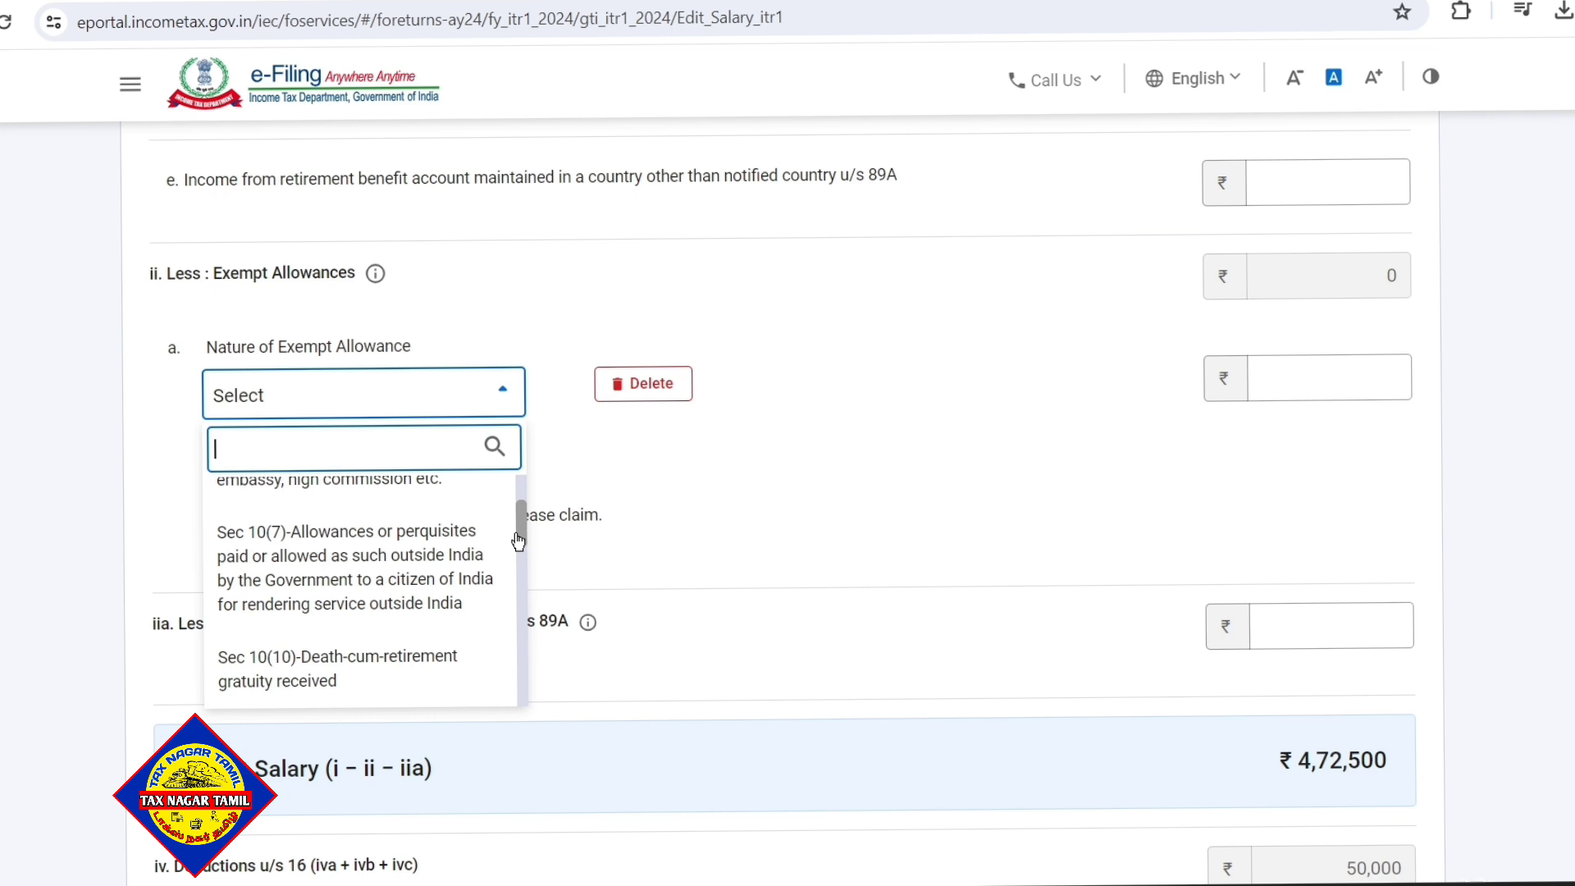
drag(518, 542, 517, 544)
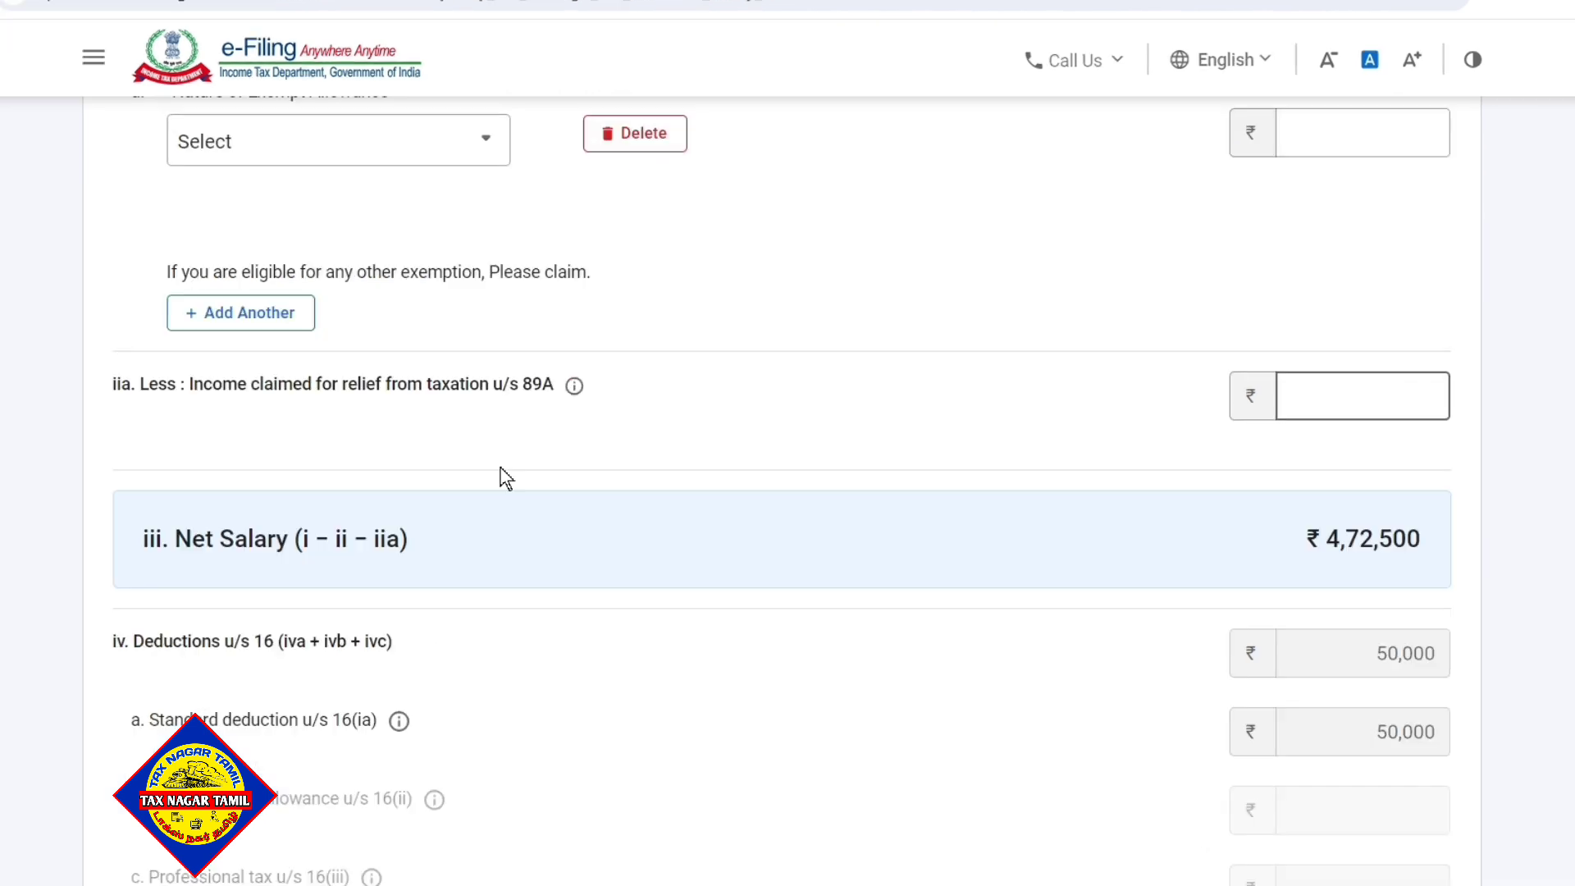
scroll(515, 459, down, 2)
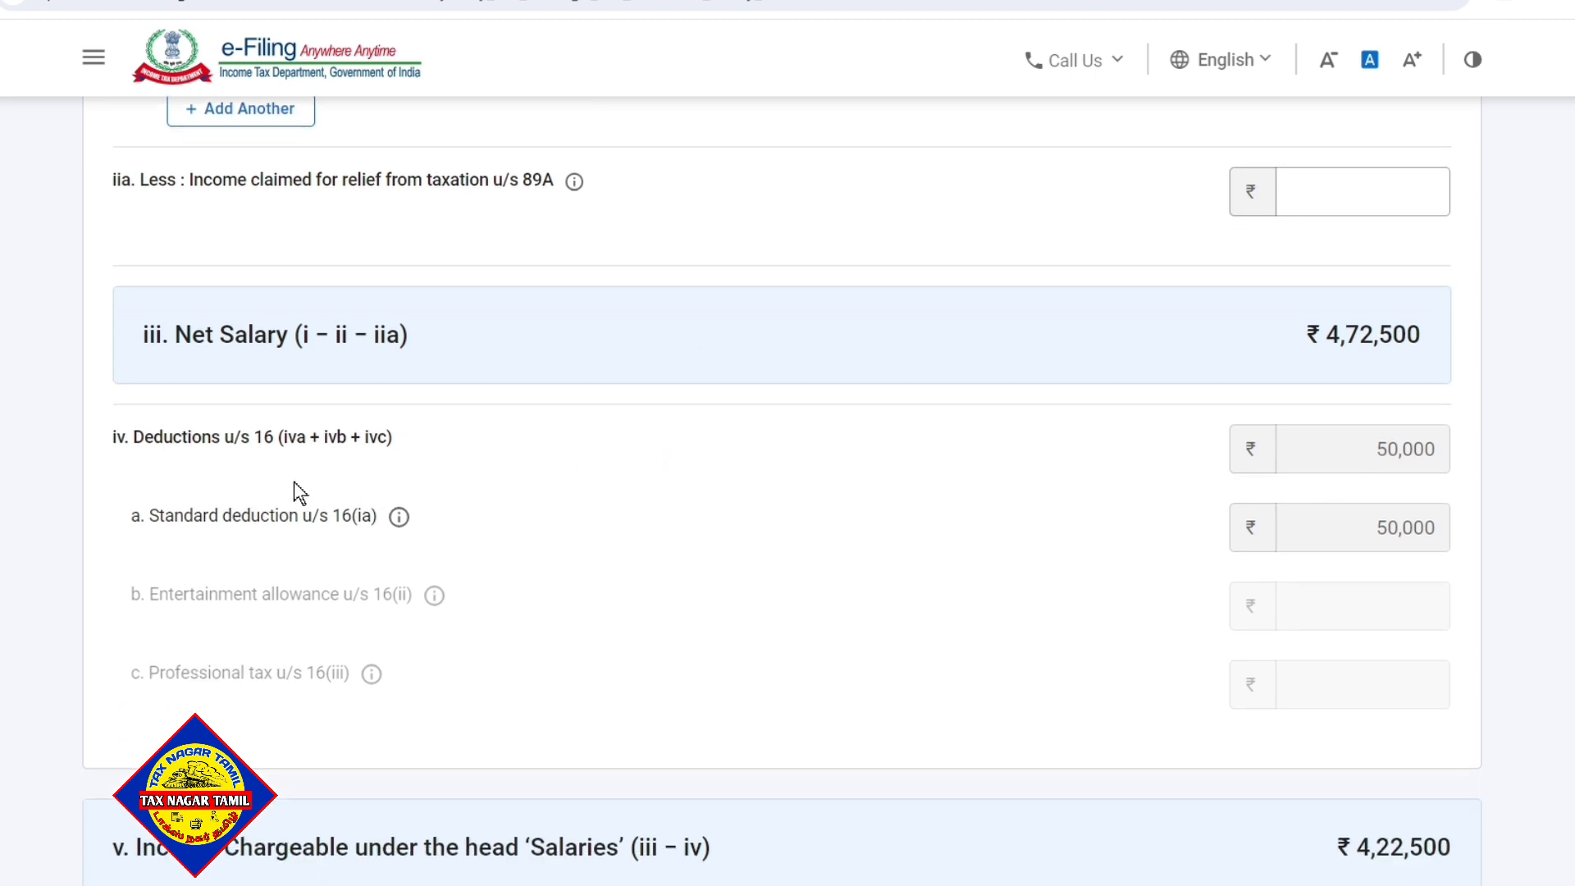
scroll(1220, 492, down, 2)
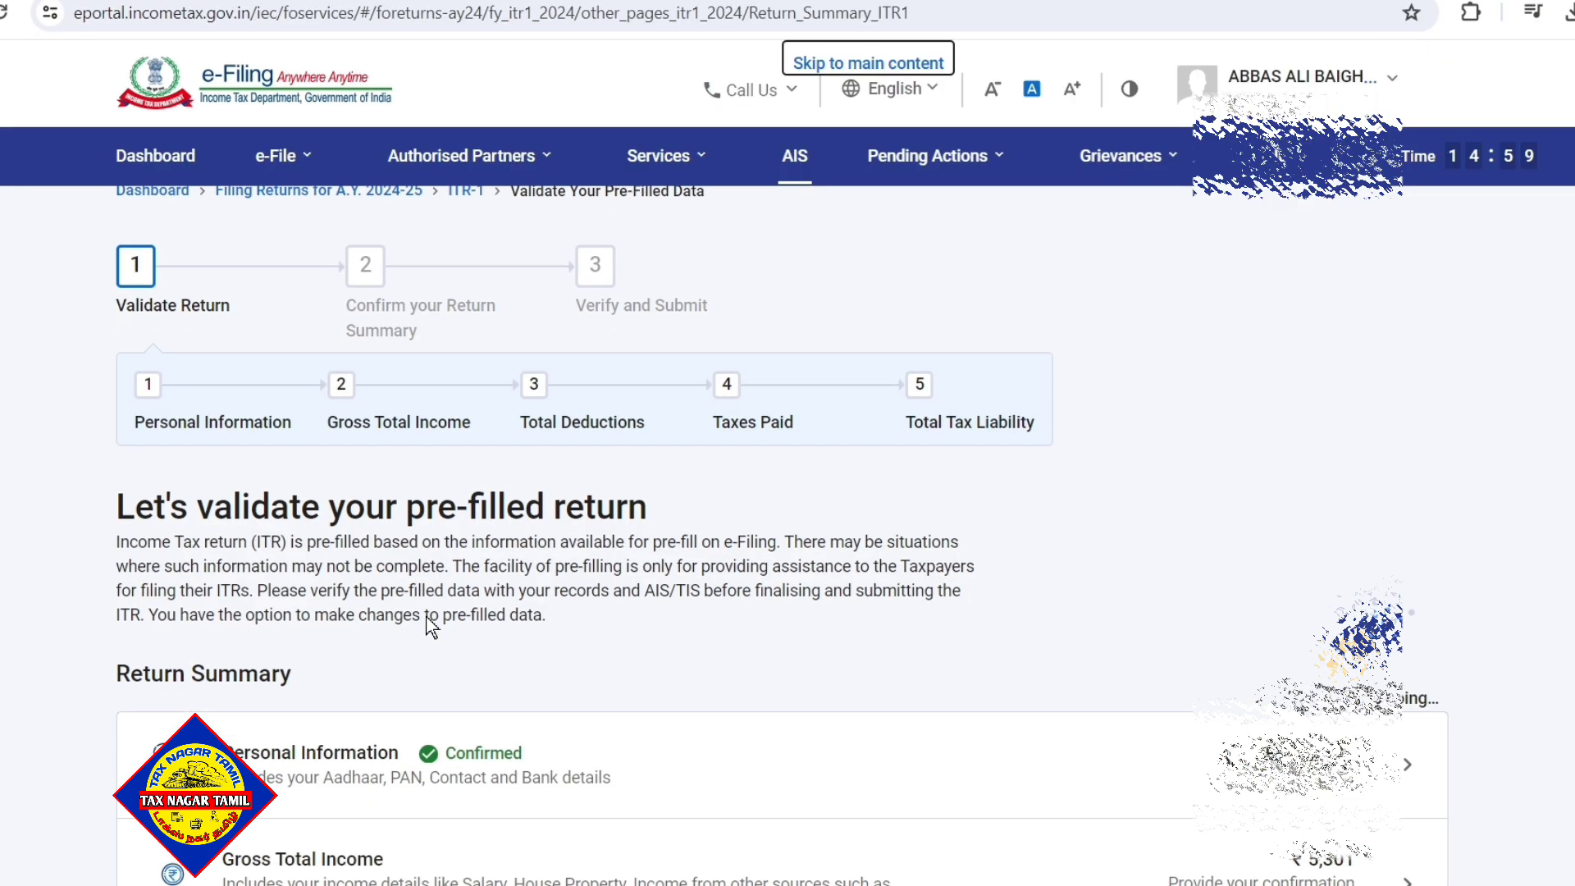
scroll(883, 528, down, 1)
Answer Yes to opting out of the new tax regime under 115BAC(6) and confirm
click(883, 527)
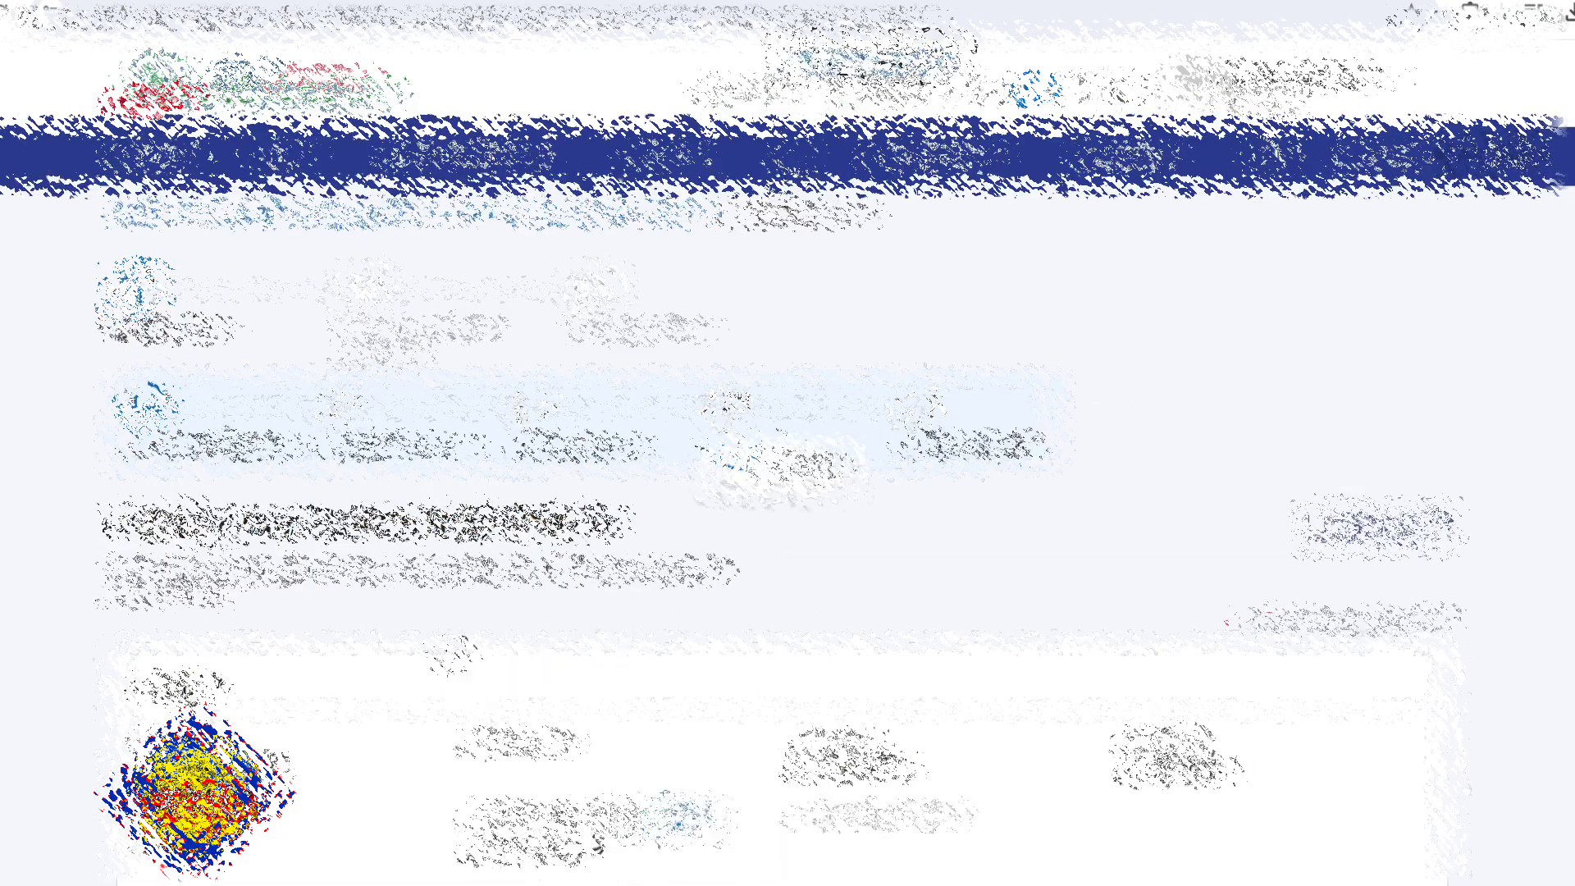
scroll(477, 597, down, 9)
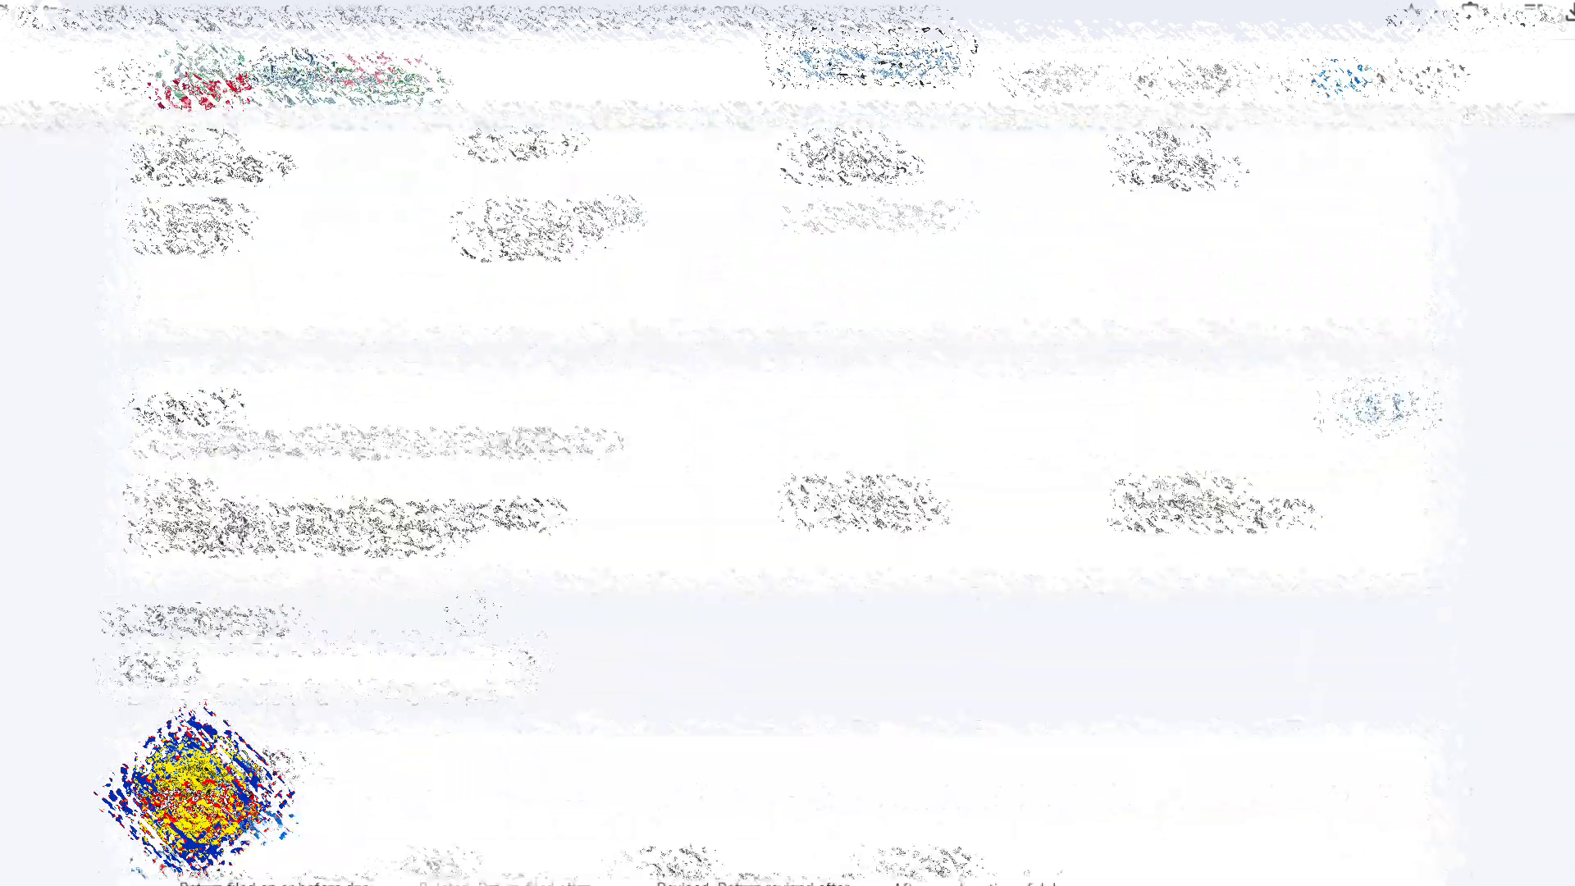
scroll(365, 625, down, 9)
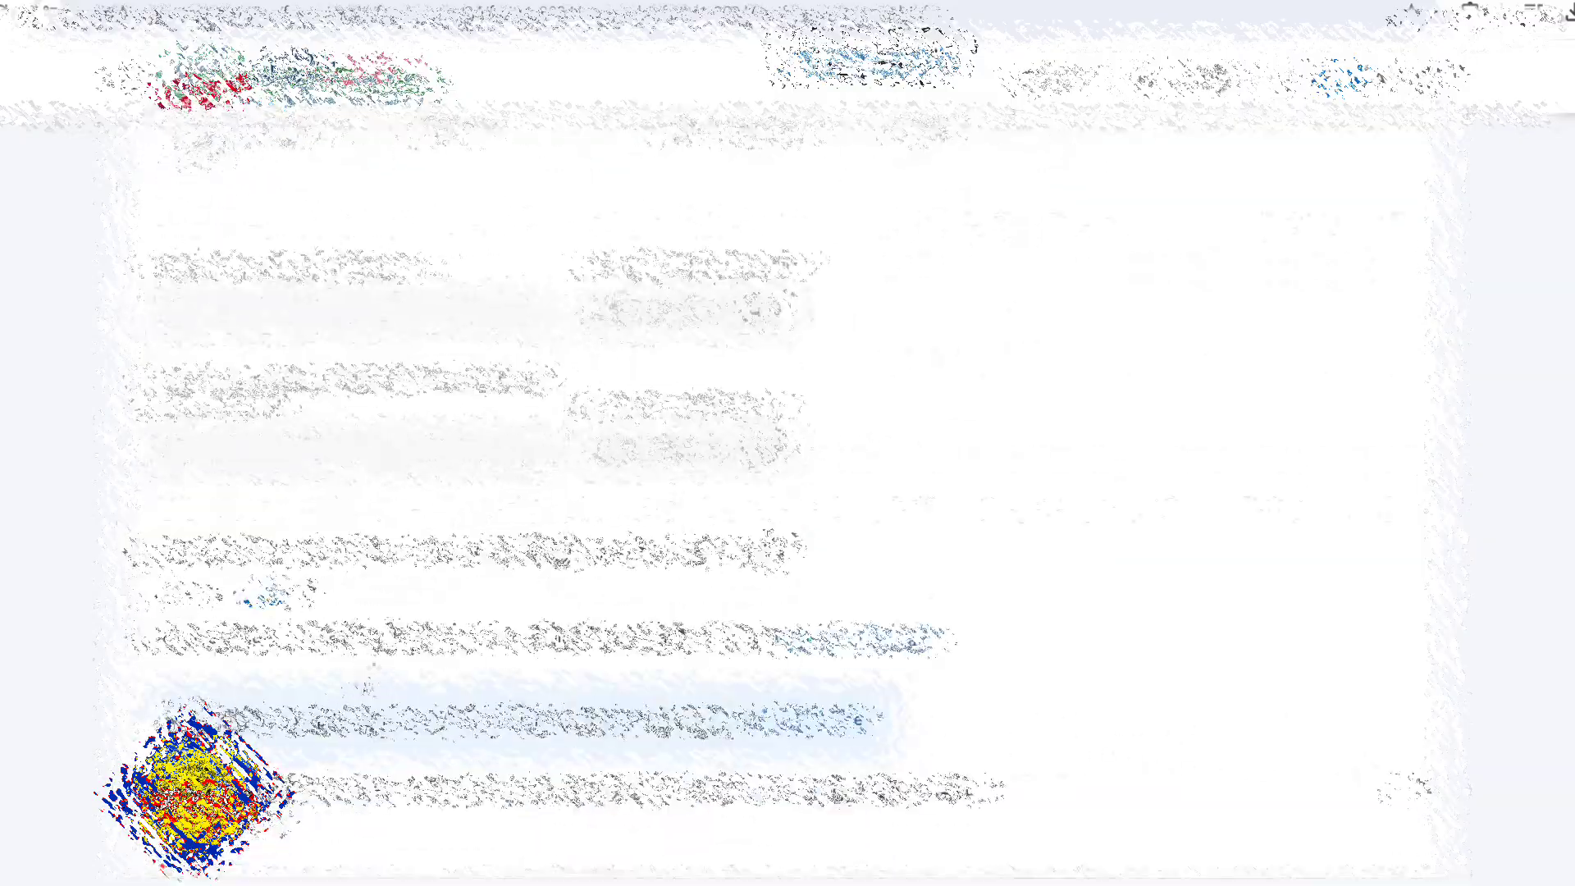
click(156, 597)
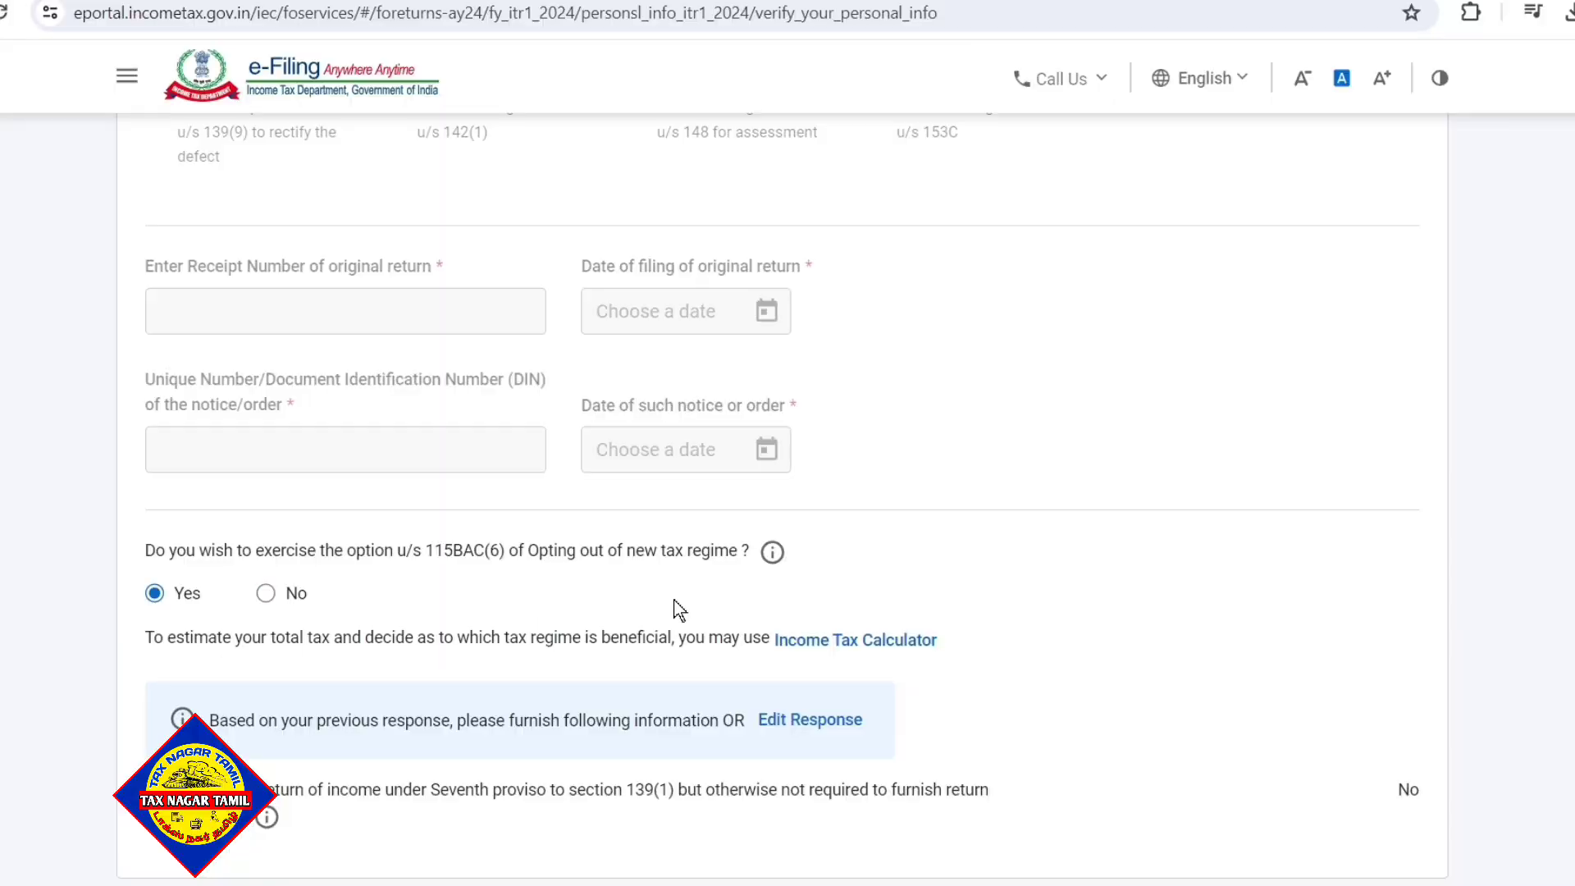
scroll(695, 629, down, 2)
scroll(699, 637, down, 10)
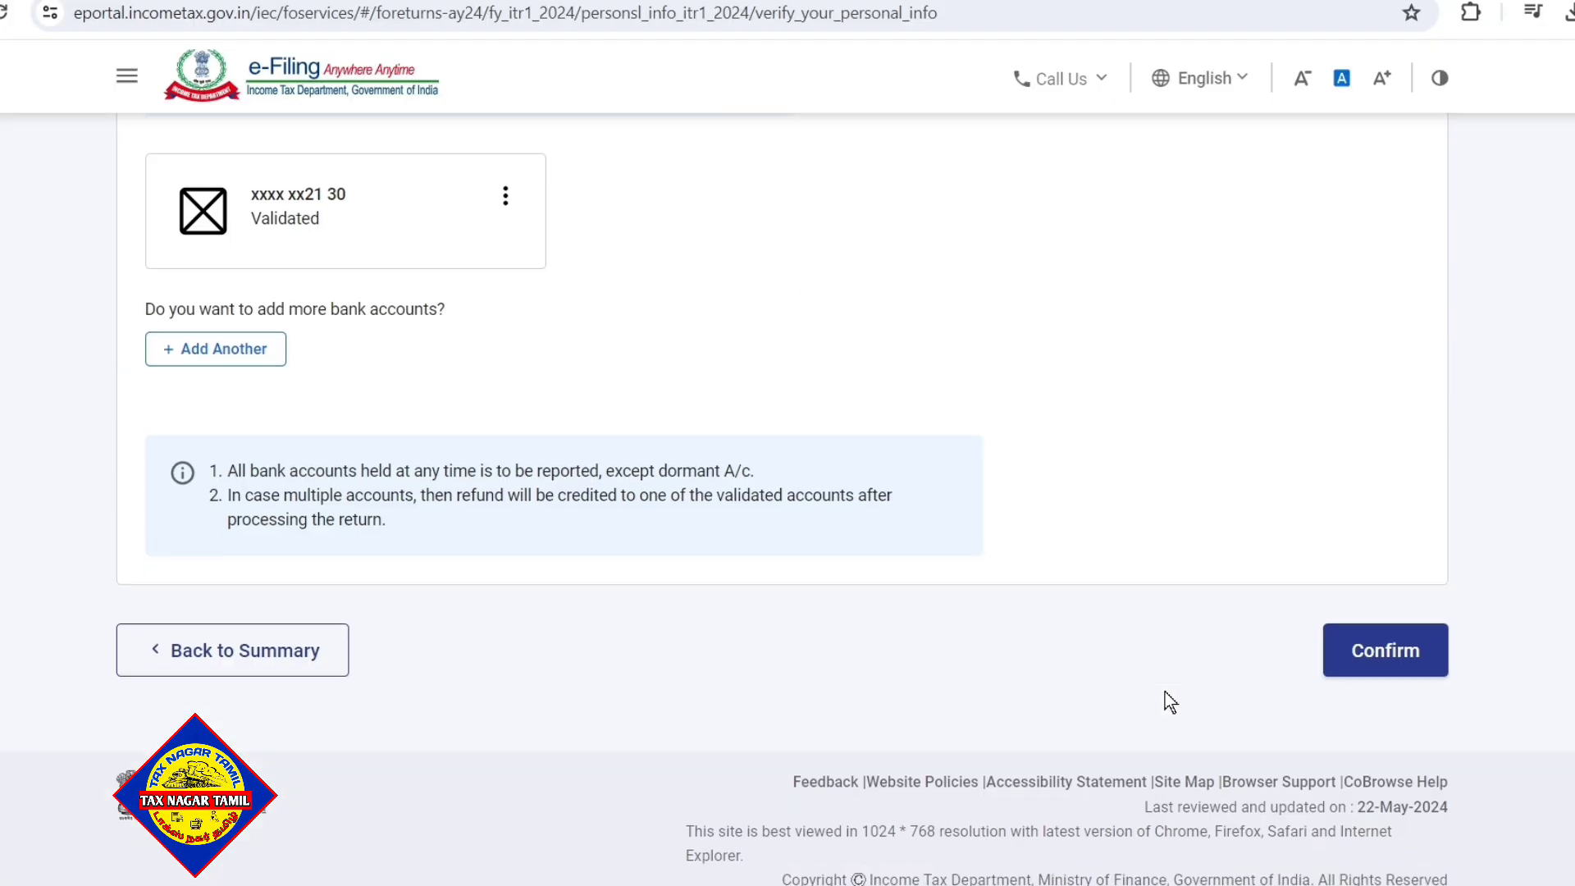
click(1372, 644)
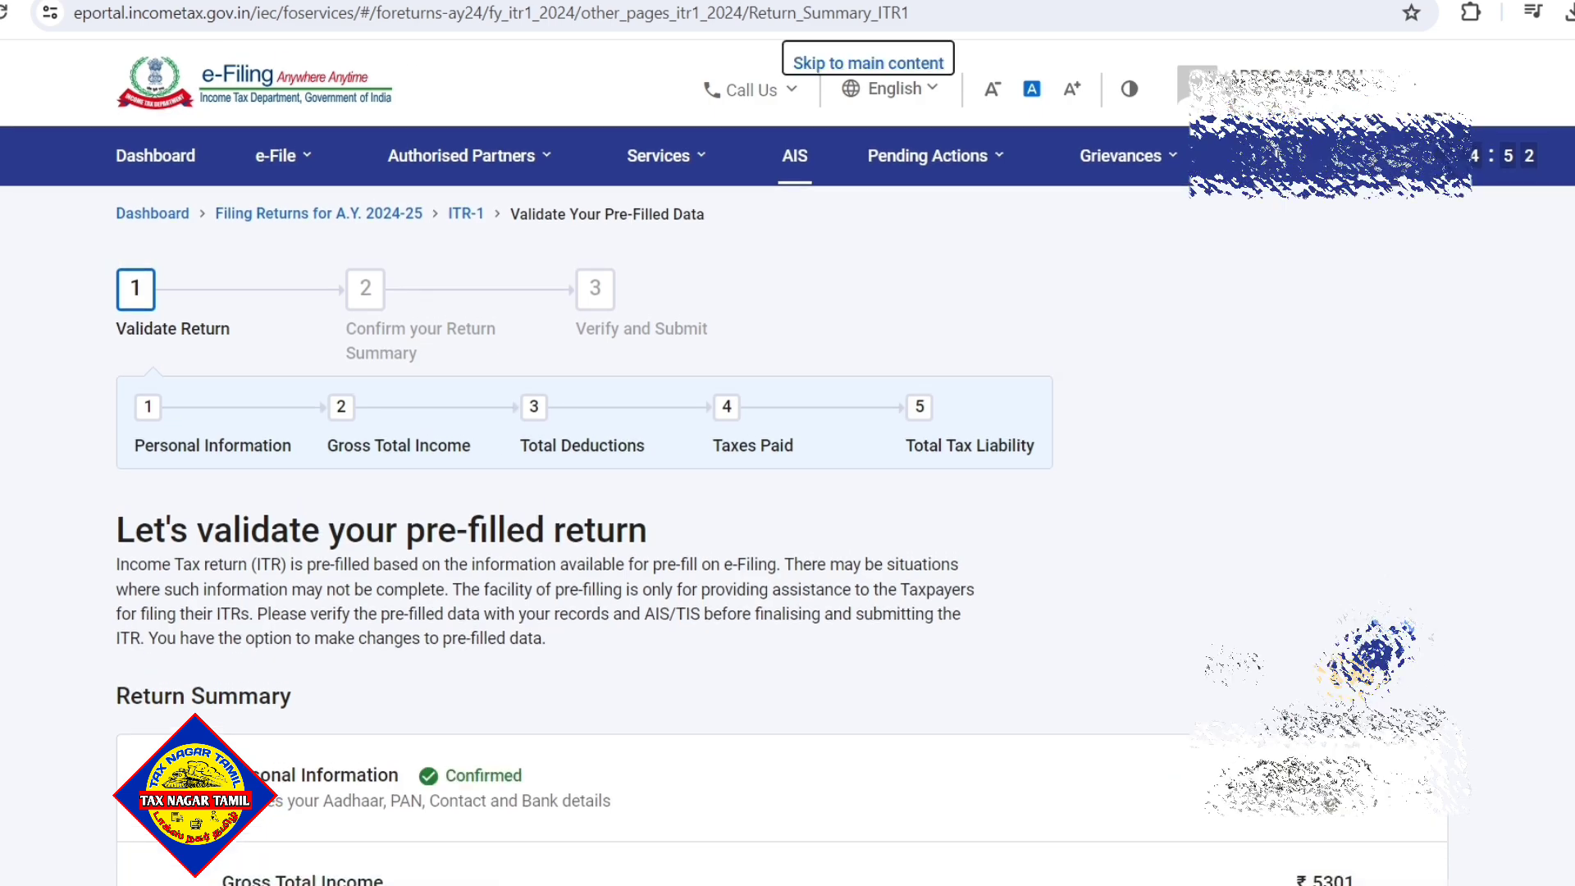
scroll(533, 688, down, 3)
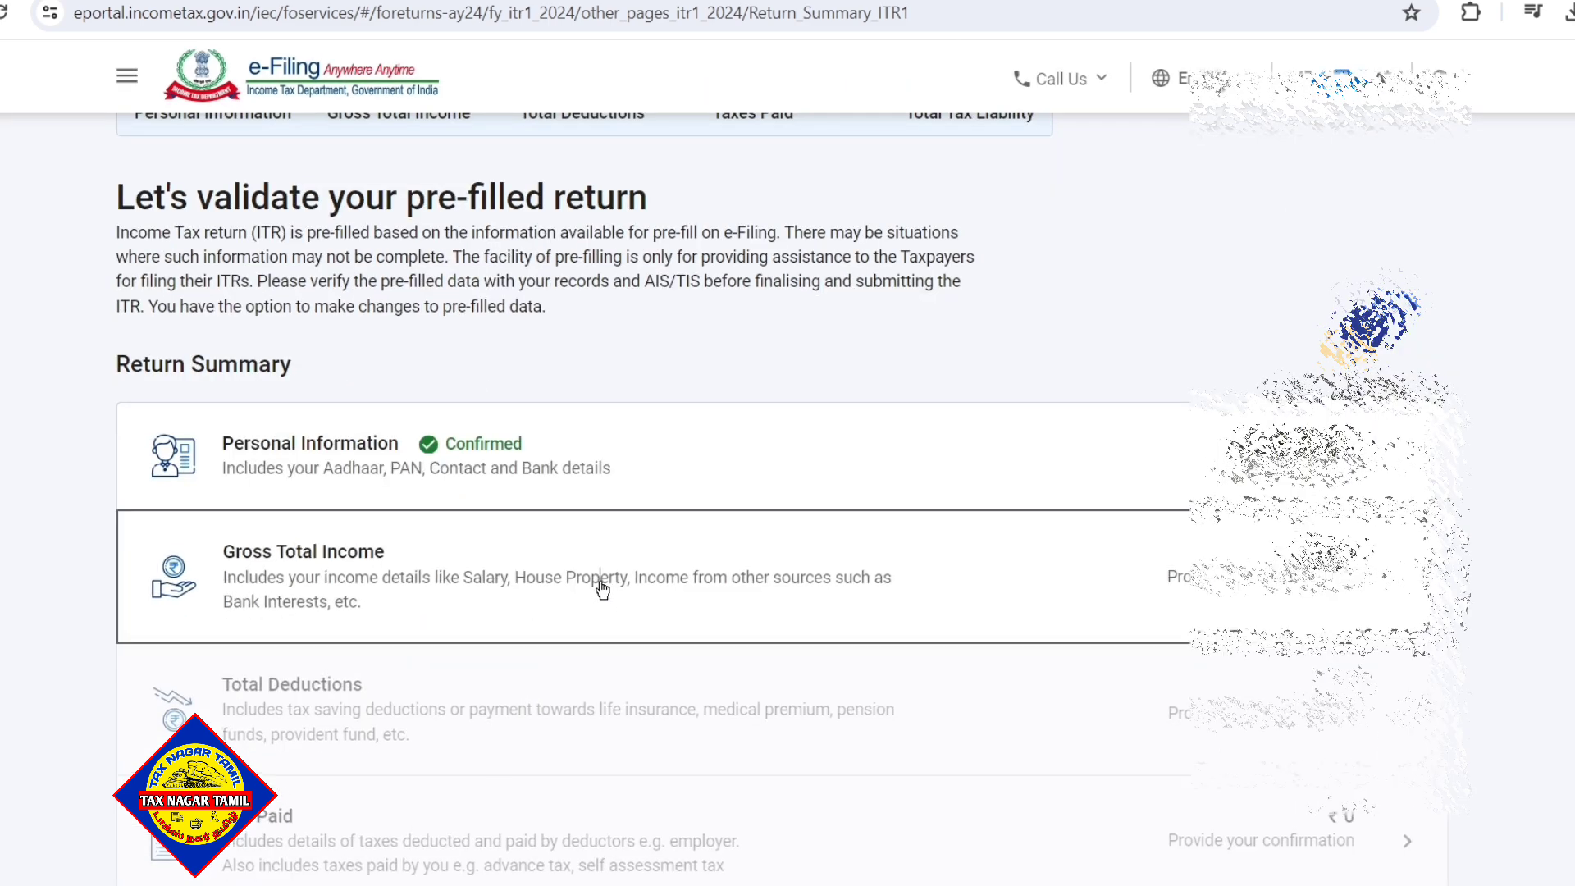
Save the salary details under Gross Total Income and open the House Property breakup
click(604, 580)
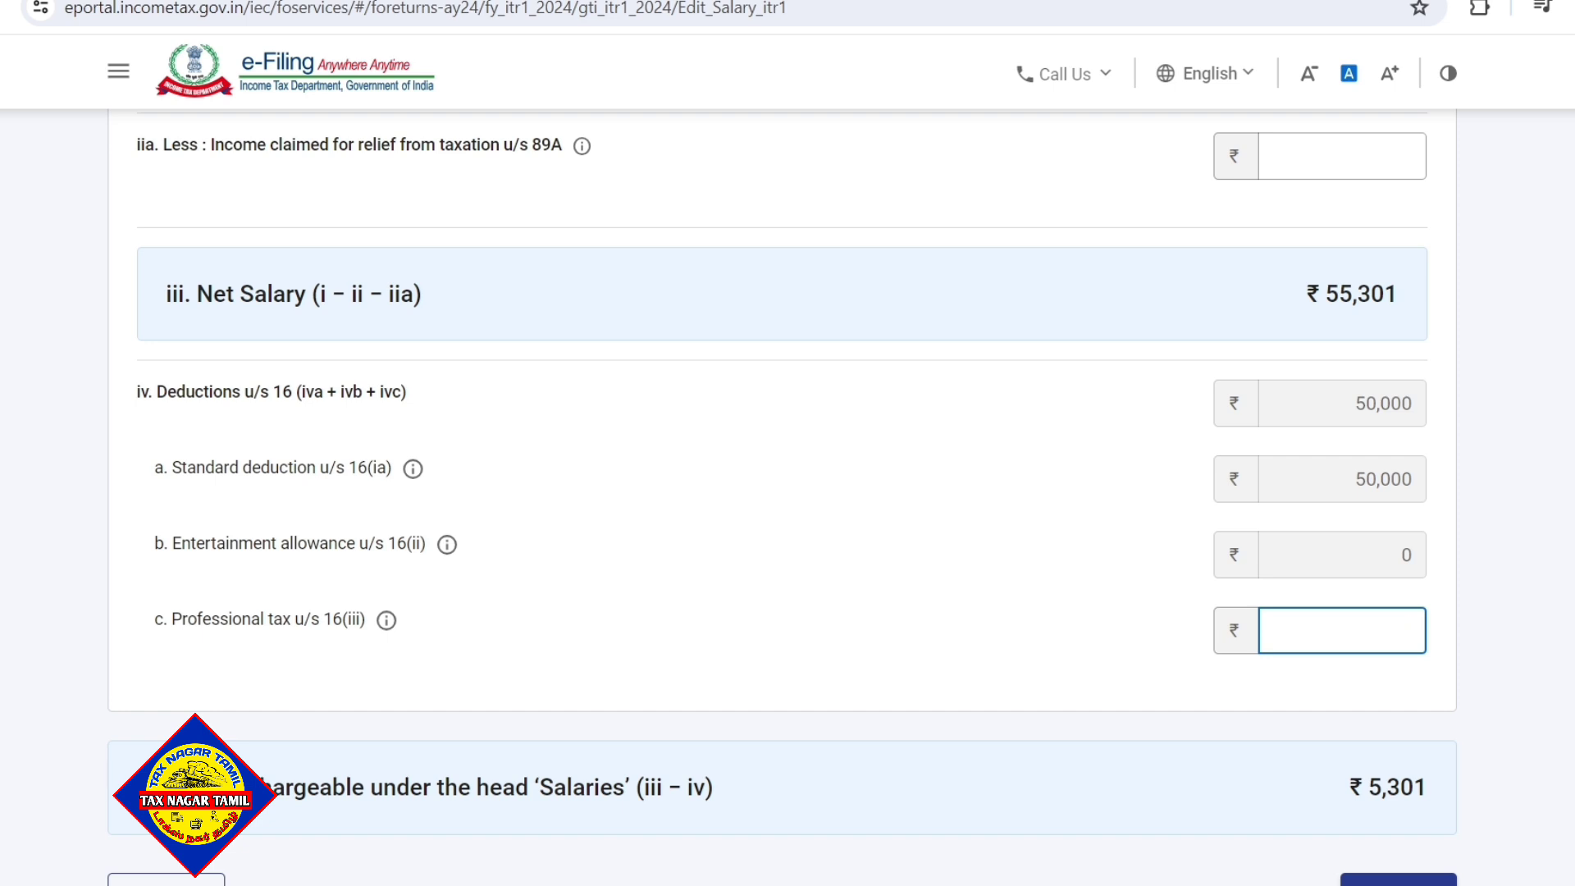
scroll(1234, 658, down, 2)
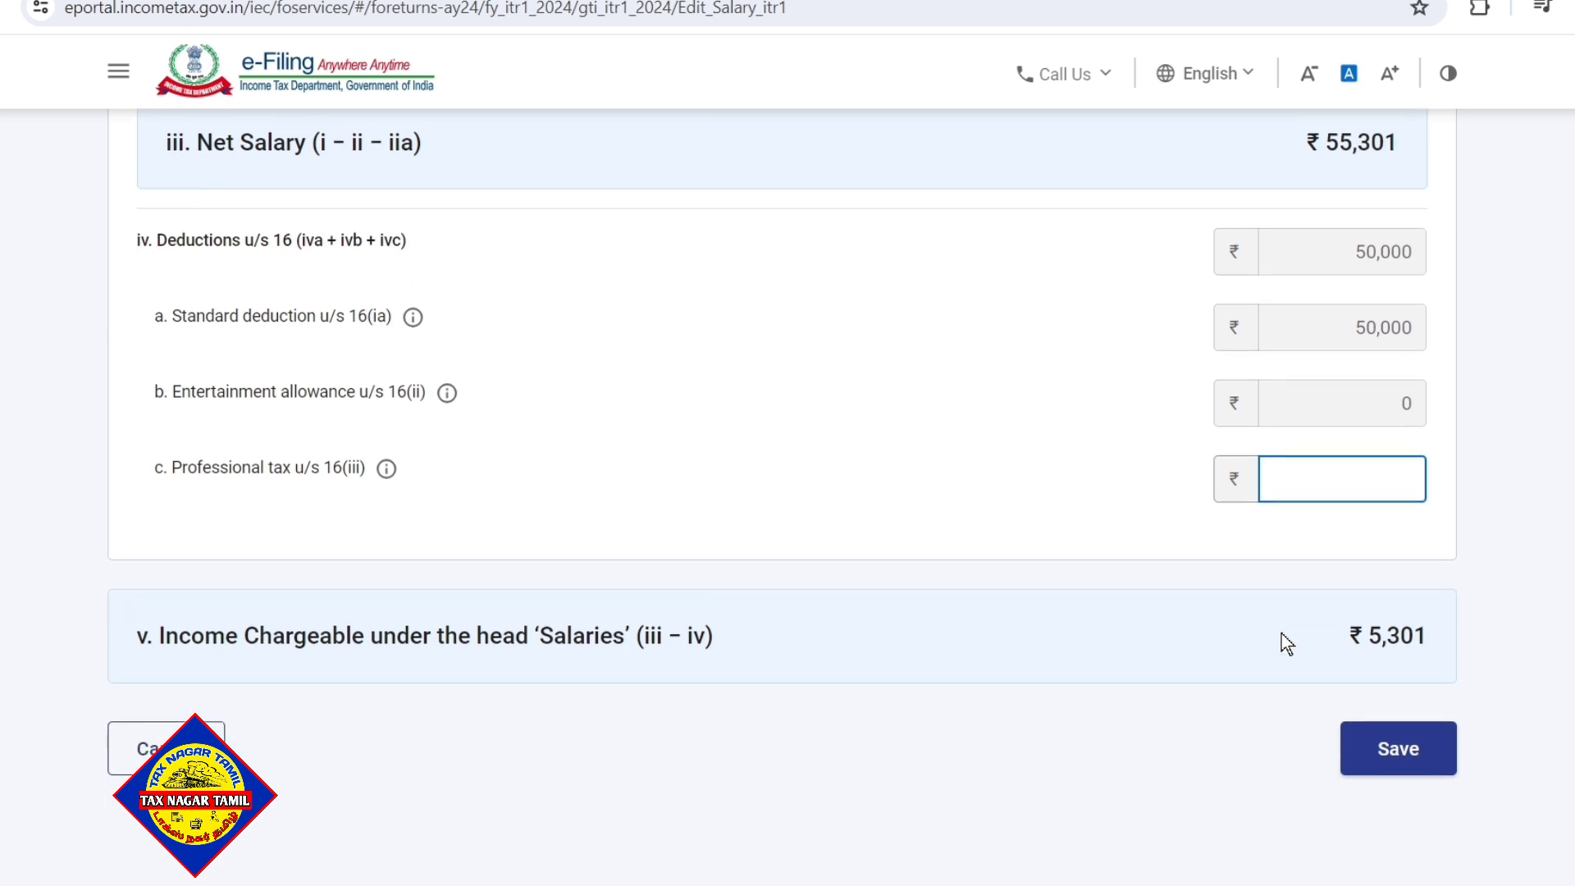
click(1400, 746)
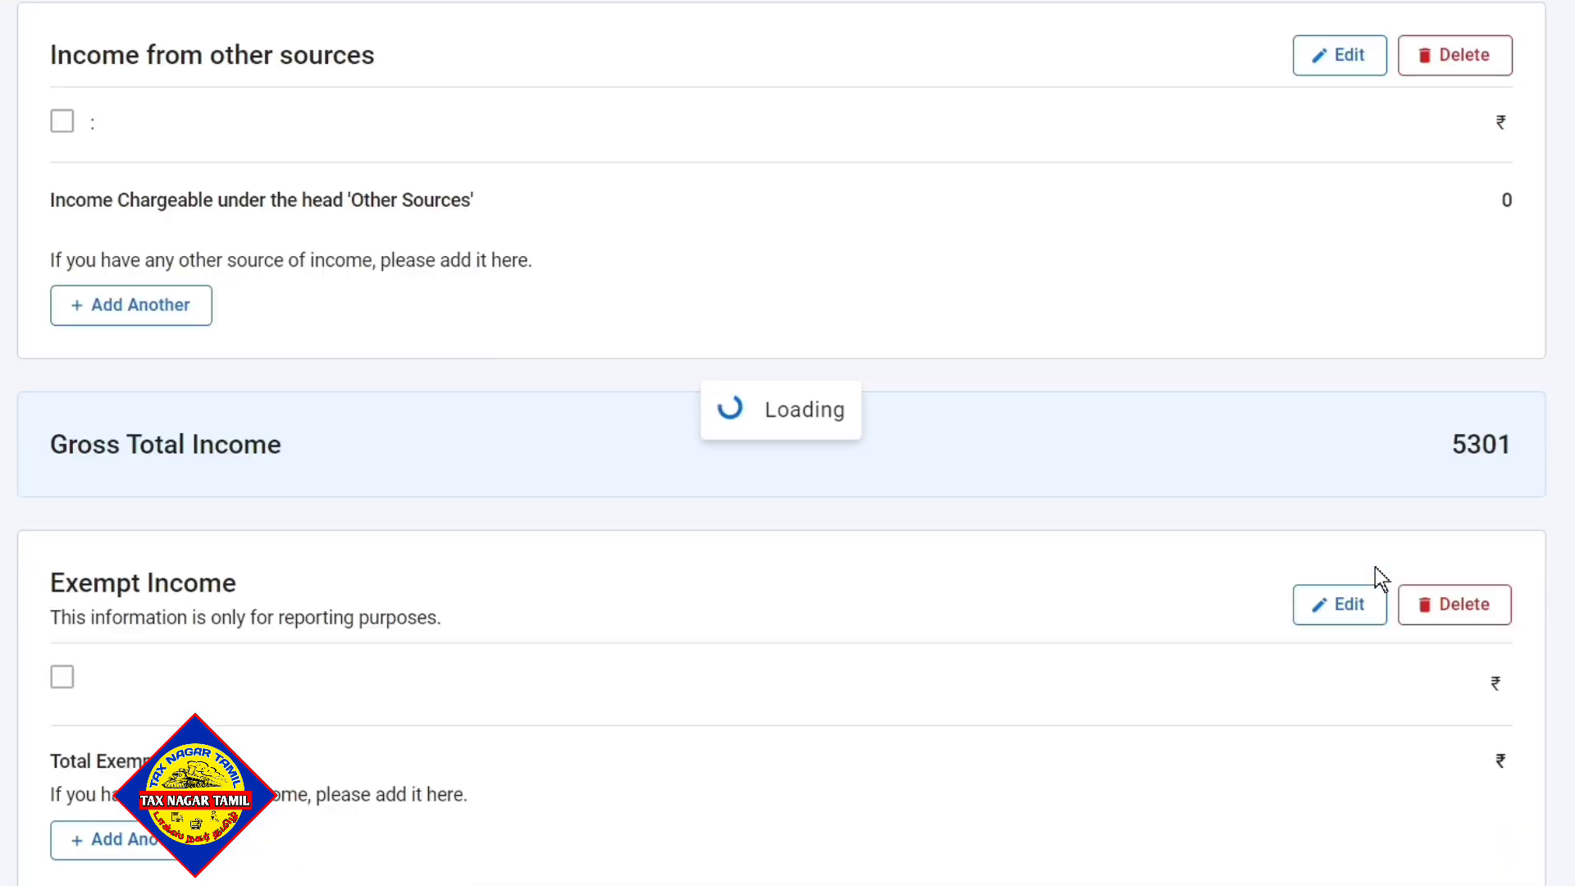
scroll(1269, 524, down, 10)
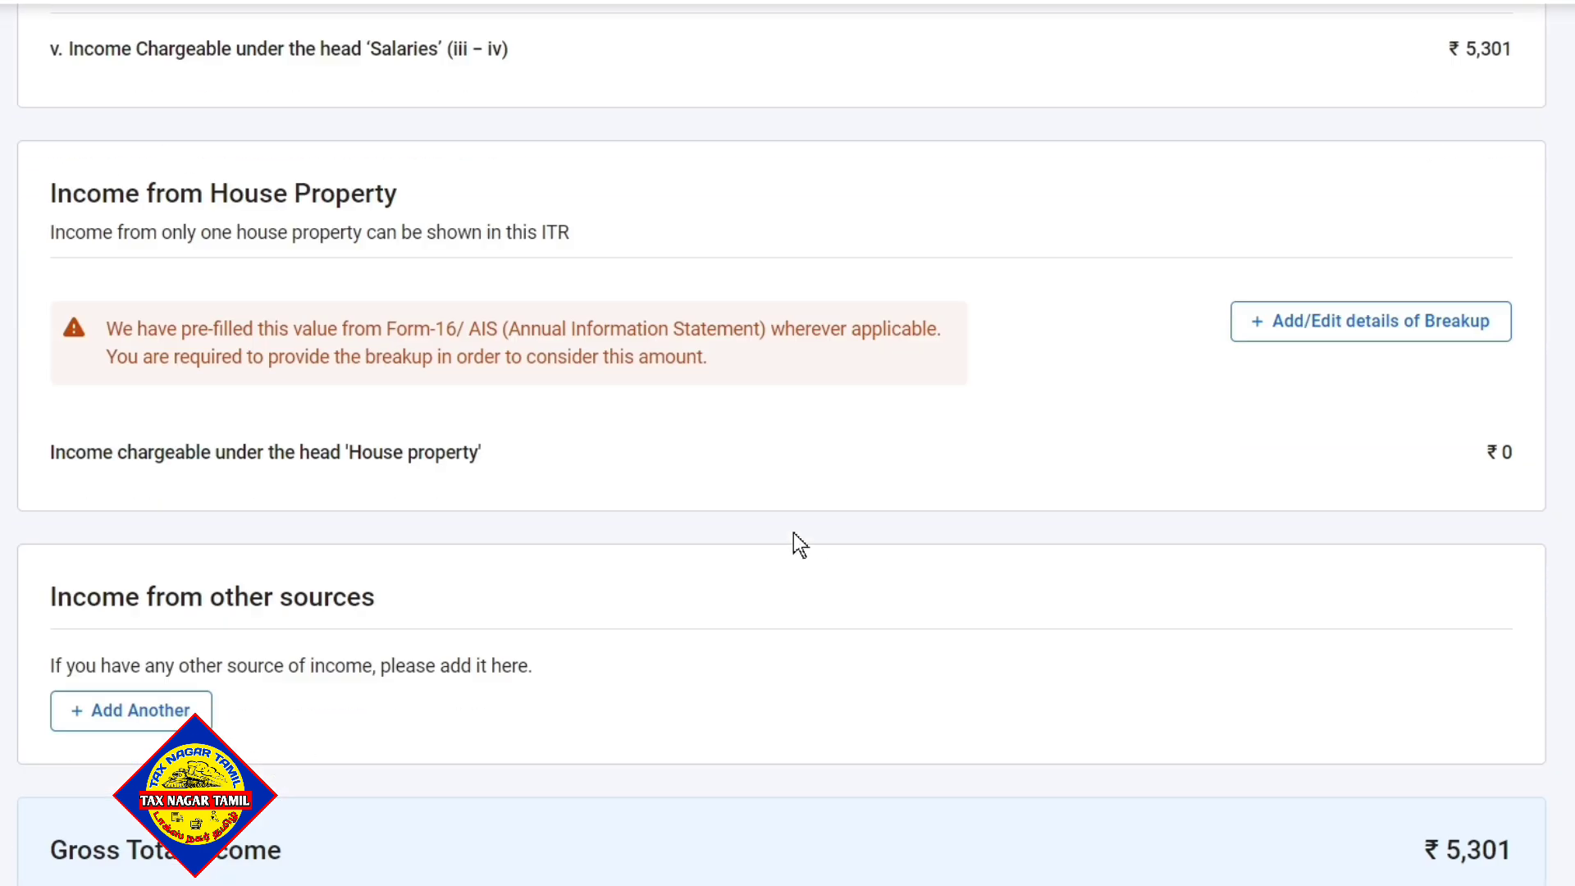
click(1320, 329)
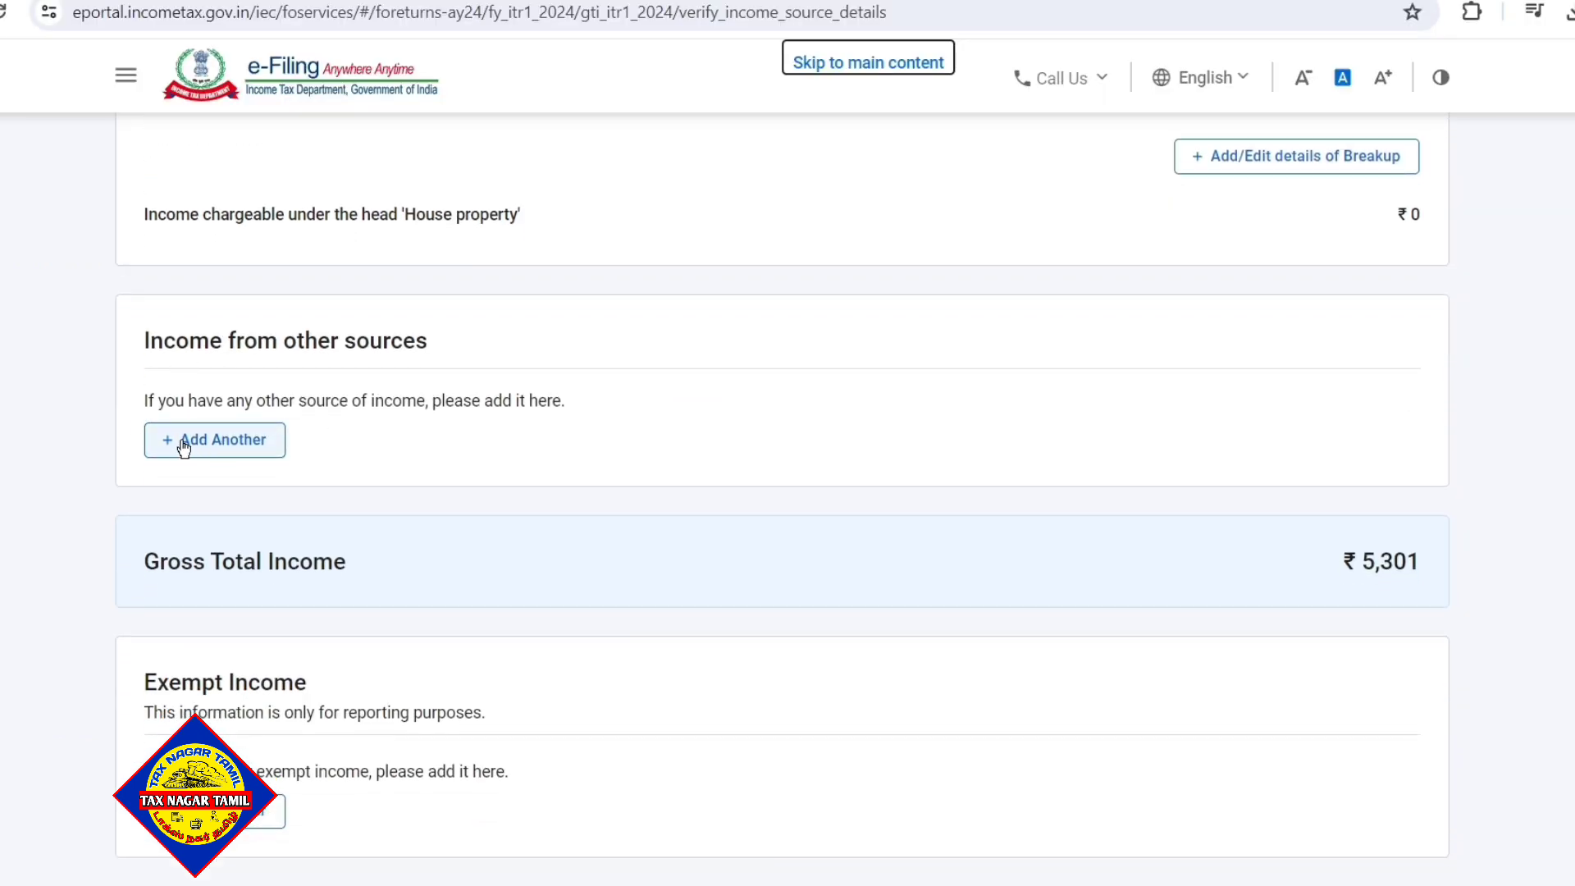
Add an Income from other sources entry for ₹5,000 savings bank interest
click(186, 440)
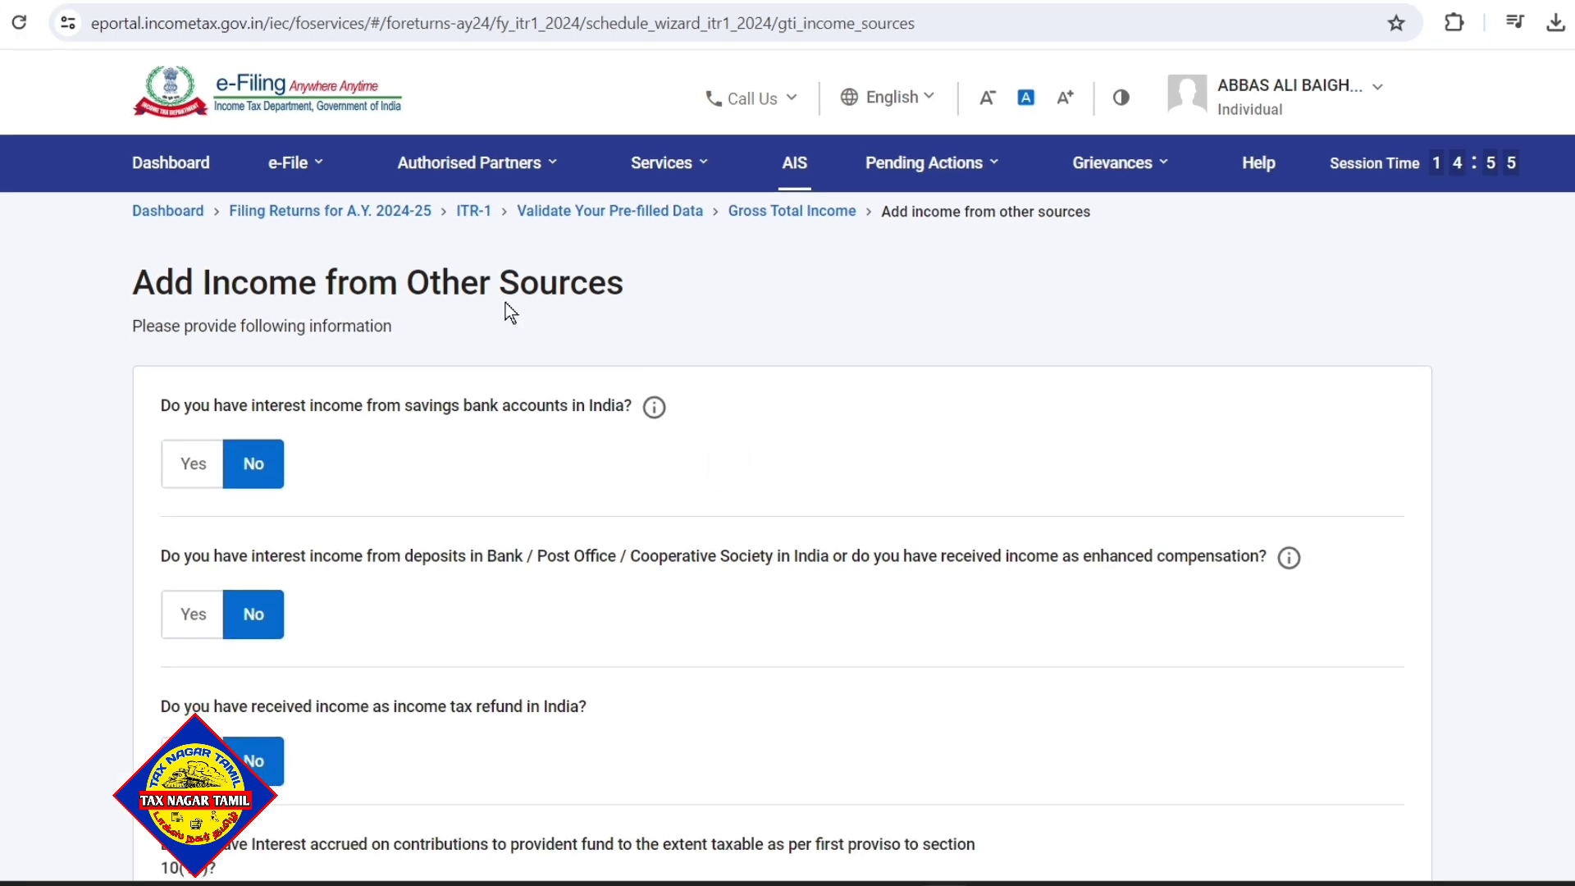
scroll(521, 263, down, 2)
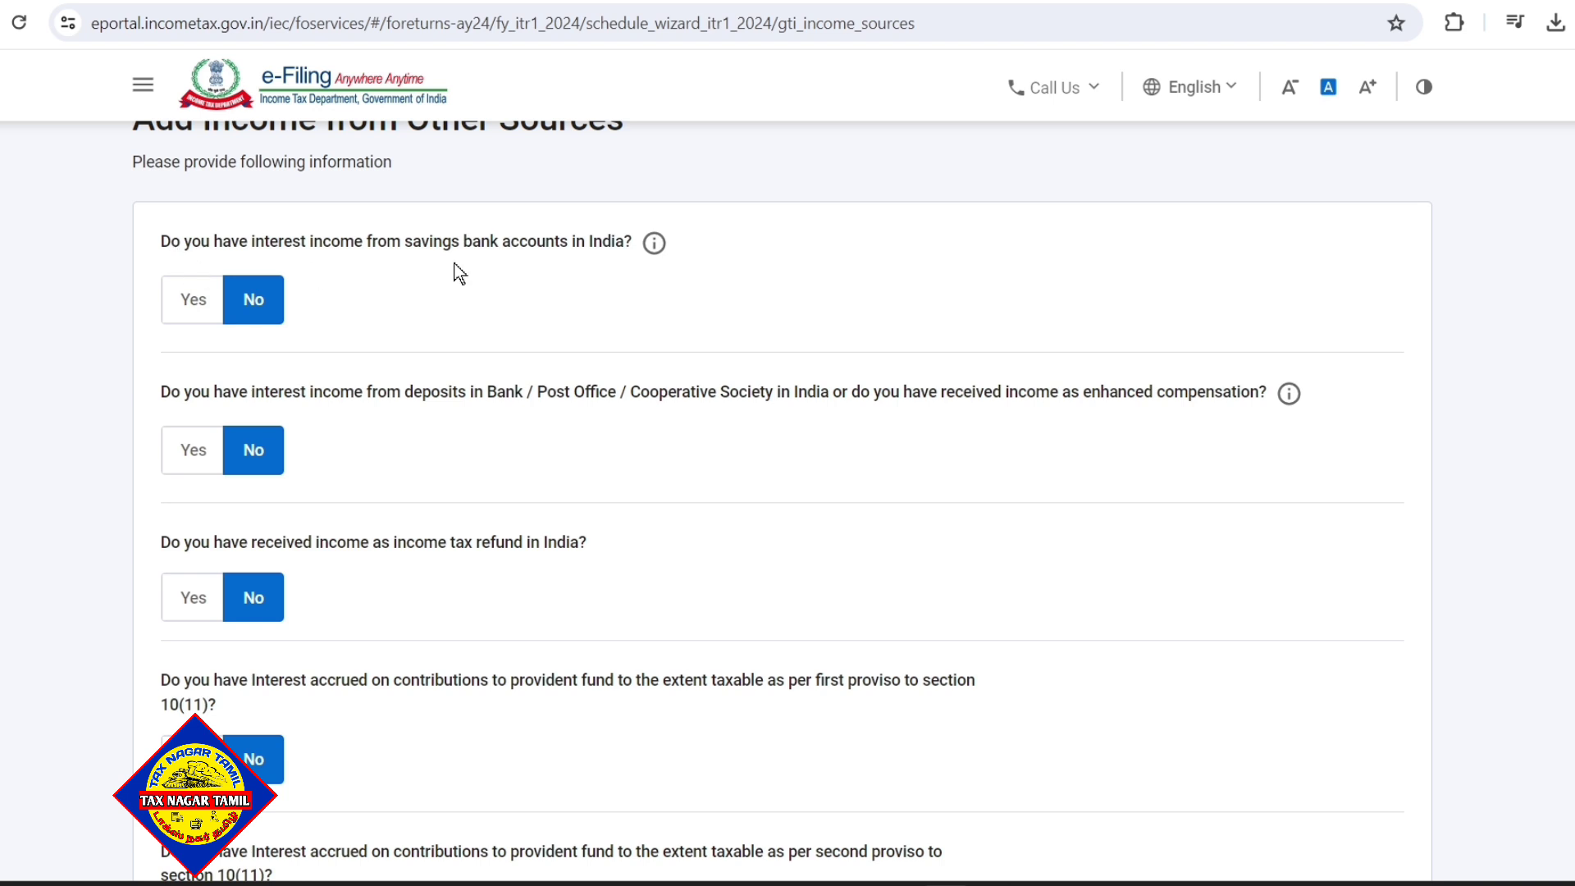
drag(406, 242, 548, 246)
click(530, 289)
drag(279, 243, 571, 239)
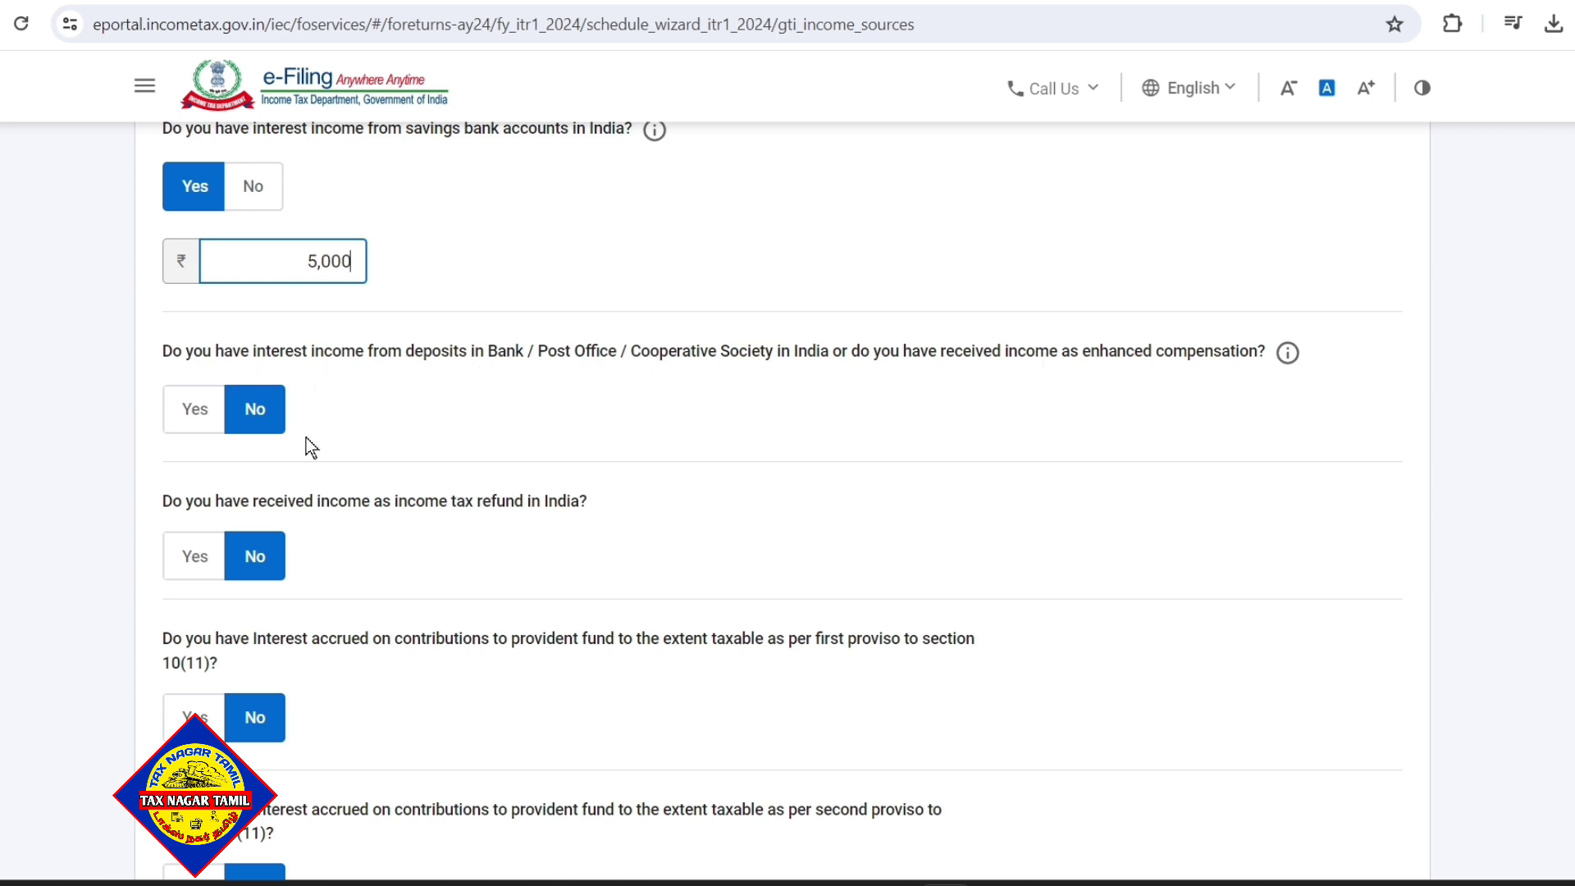
Leave deposit interest, income tax refund and family pension answered No
click(201, 420)
click(261, 433)
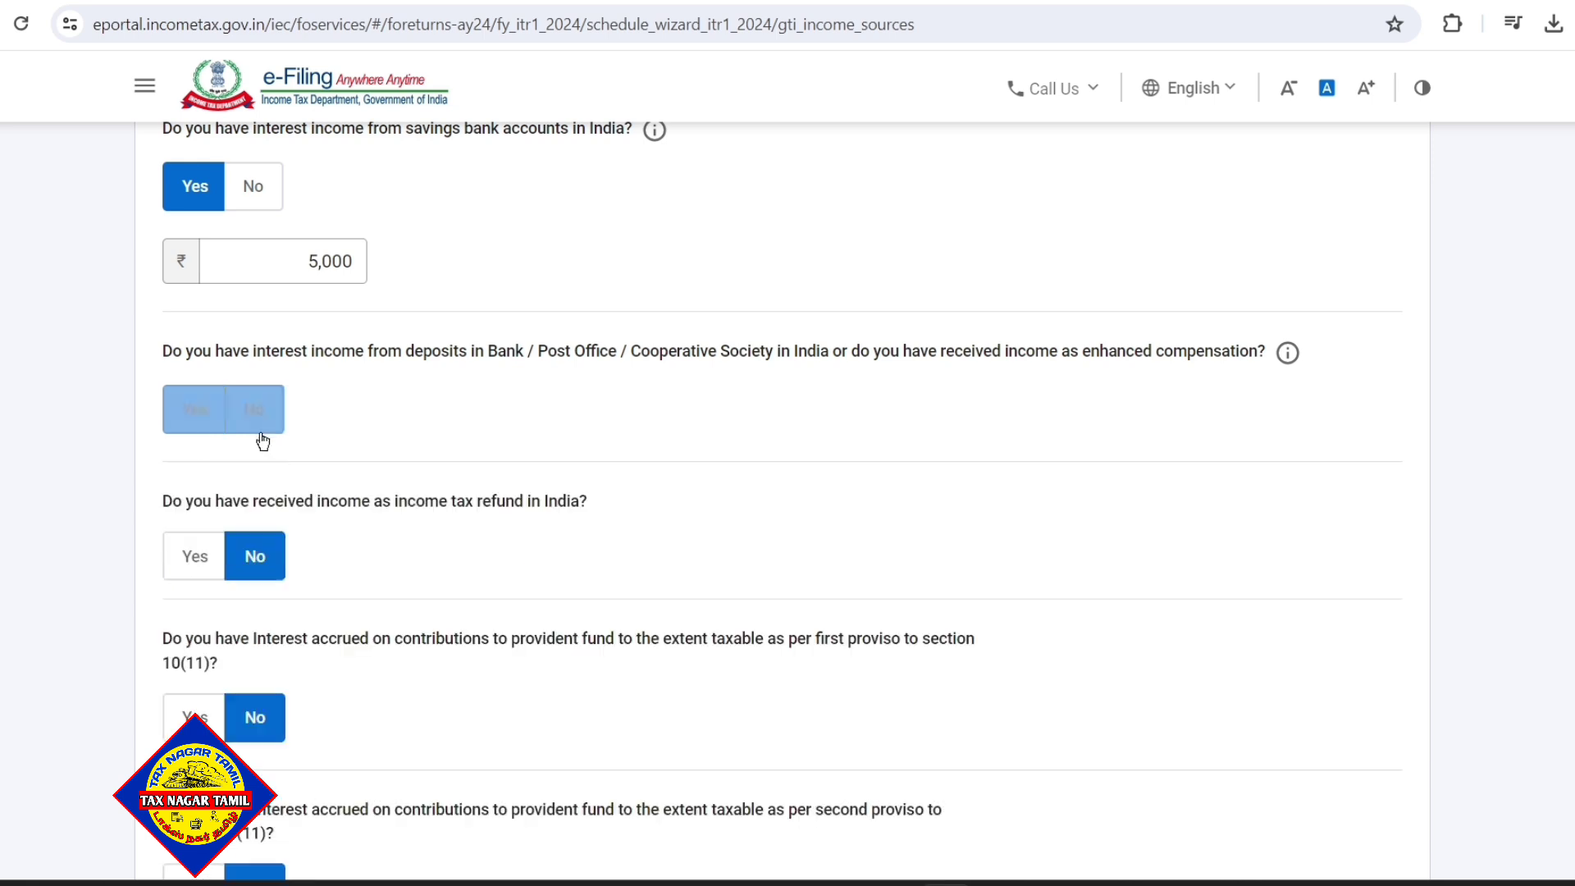
scroll(348, 491, down, 2)
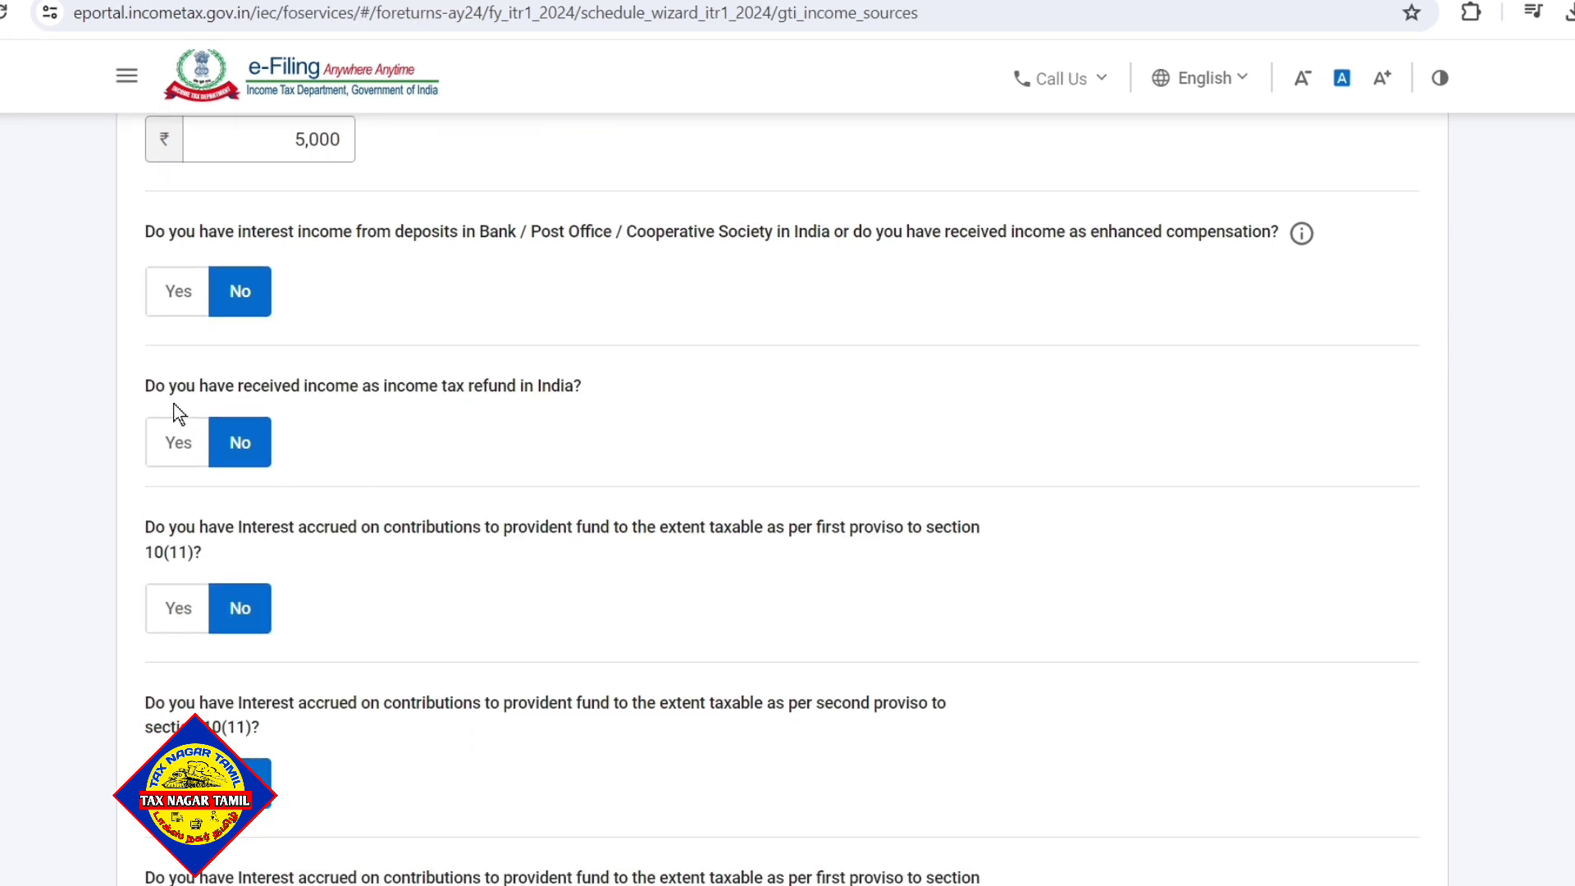
scroll(168, 402, down, 1)
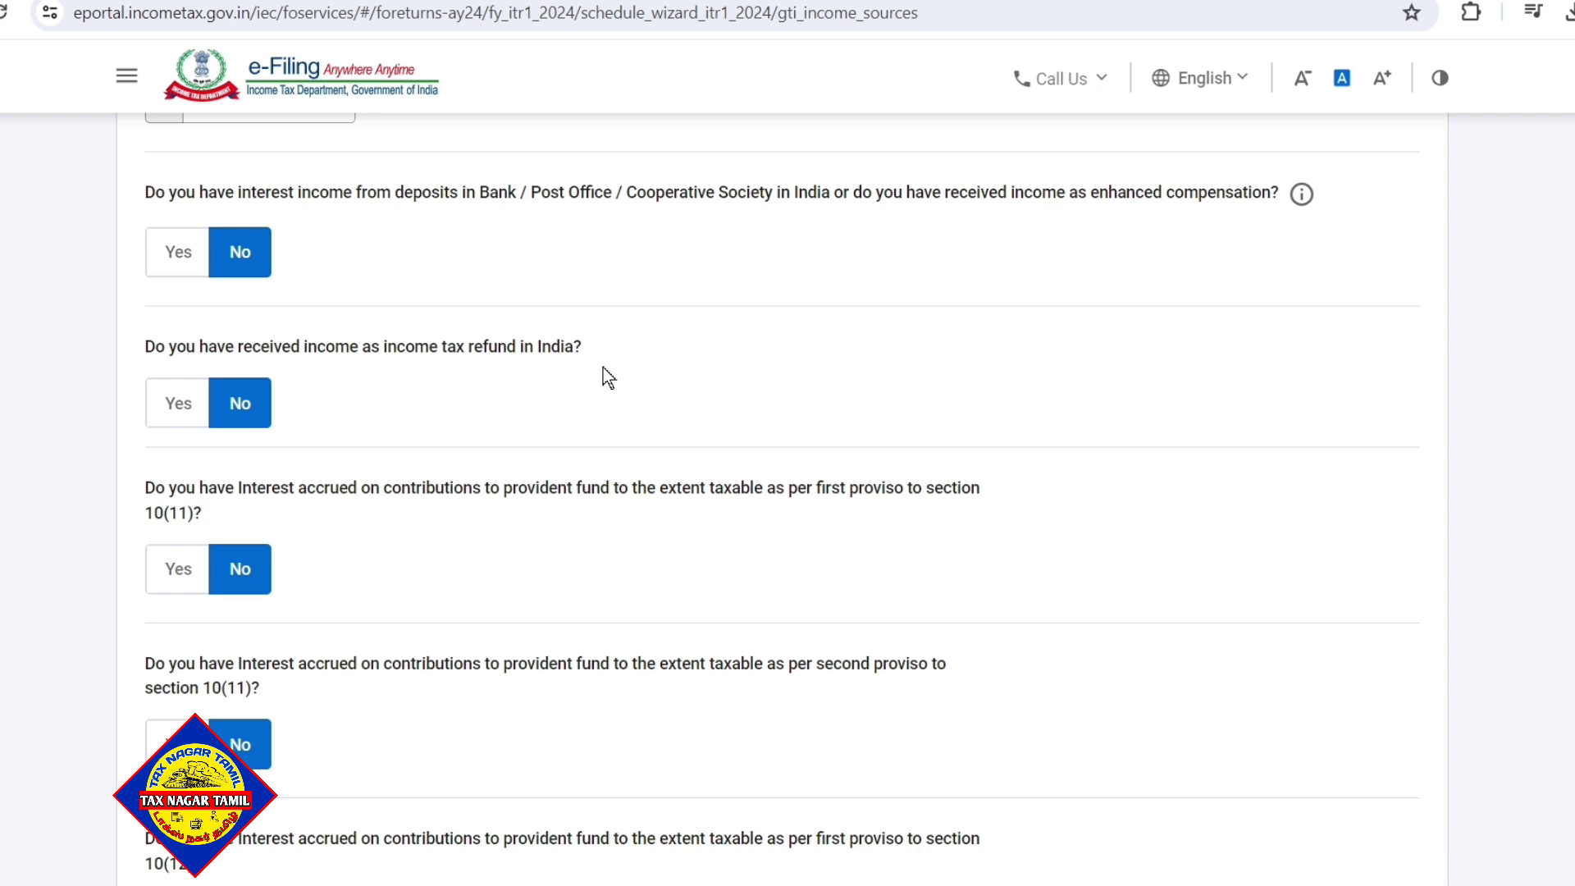
click(195, 414)
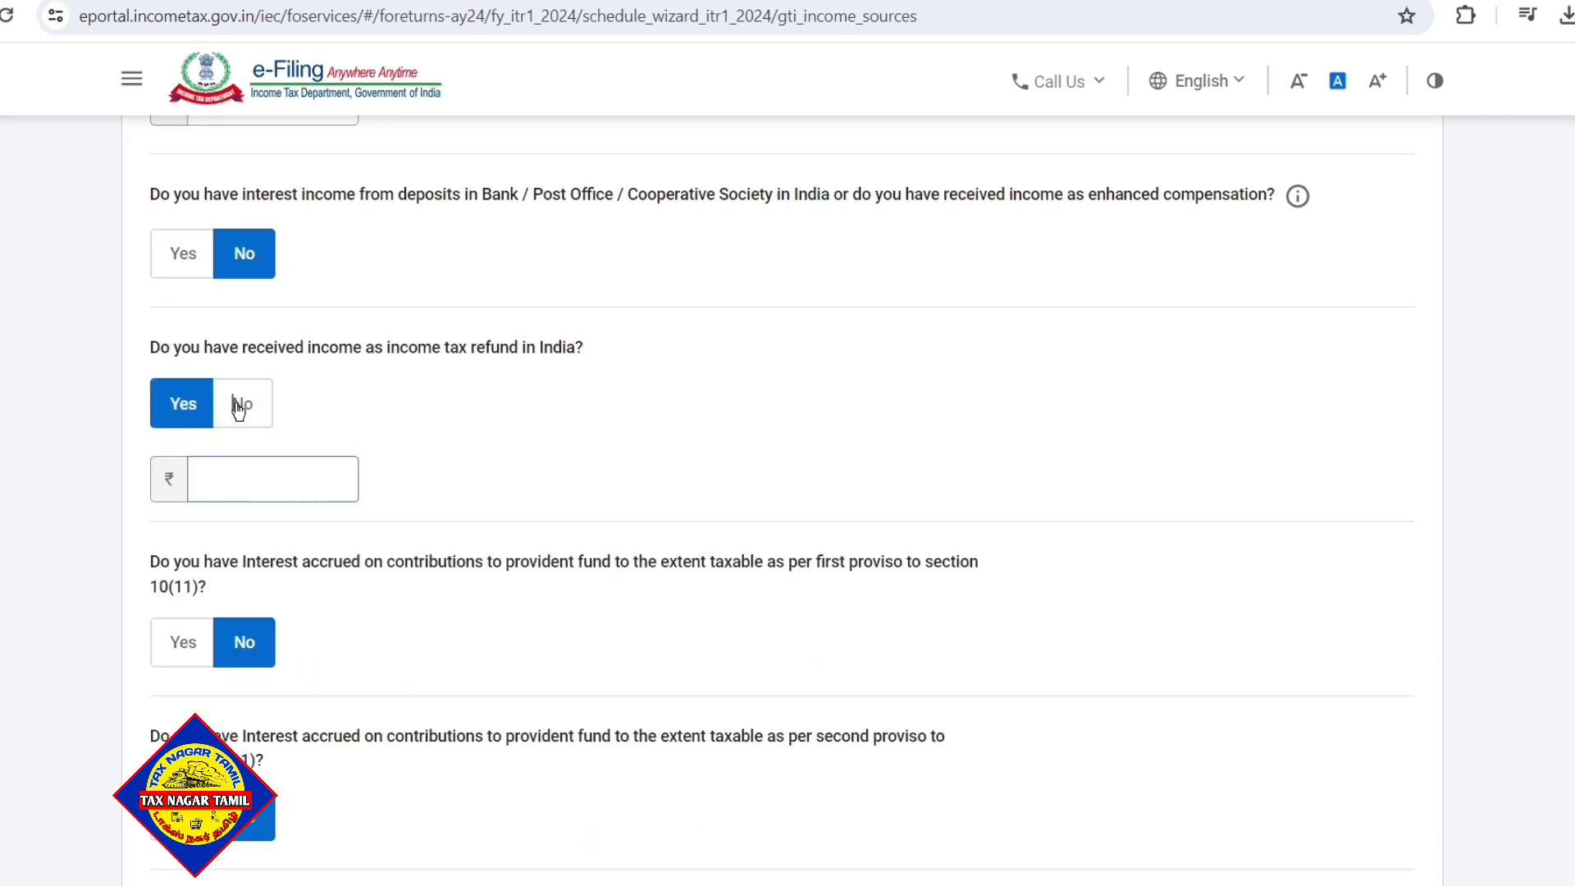
click(238, 410)
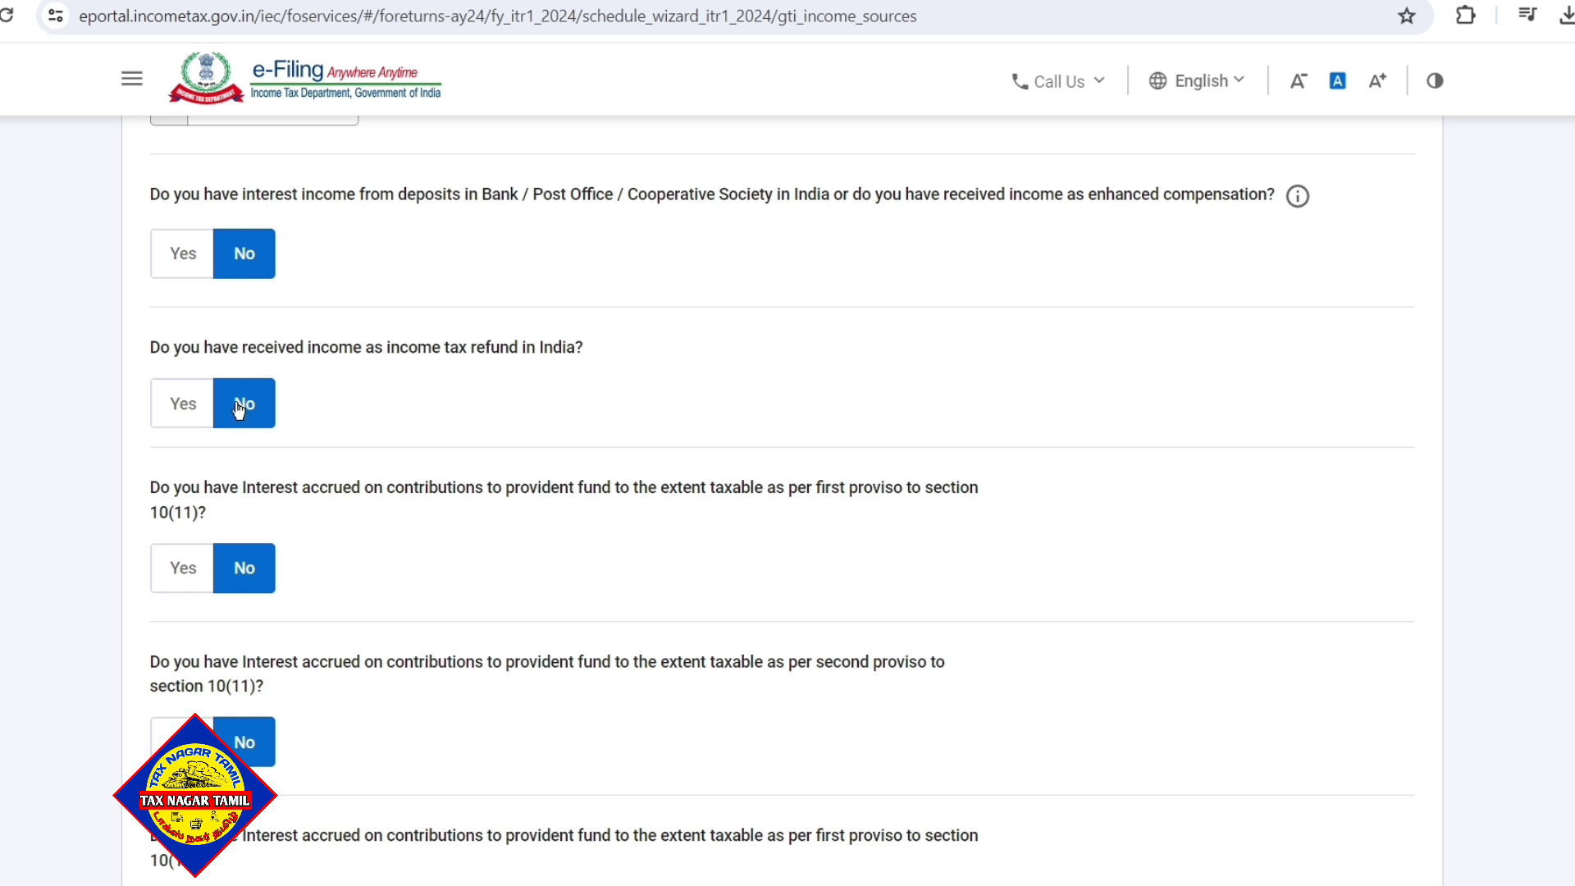
click(184, 408)
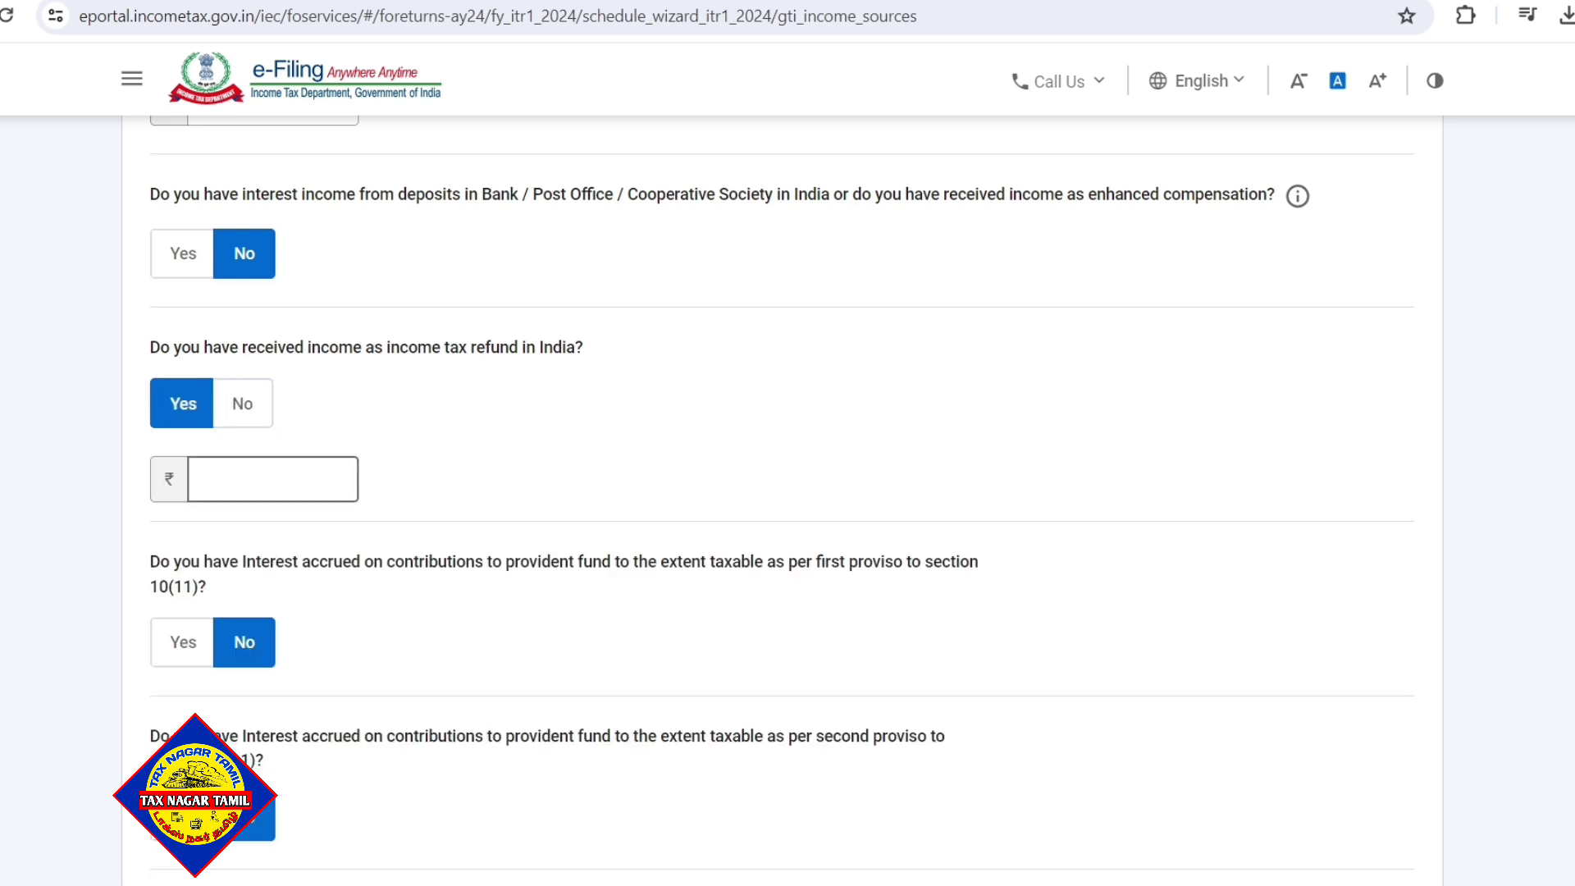
click(240, 426)
scroll(358, 446, down, 5)
scroll(770, 459, down, 1)
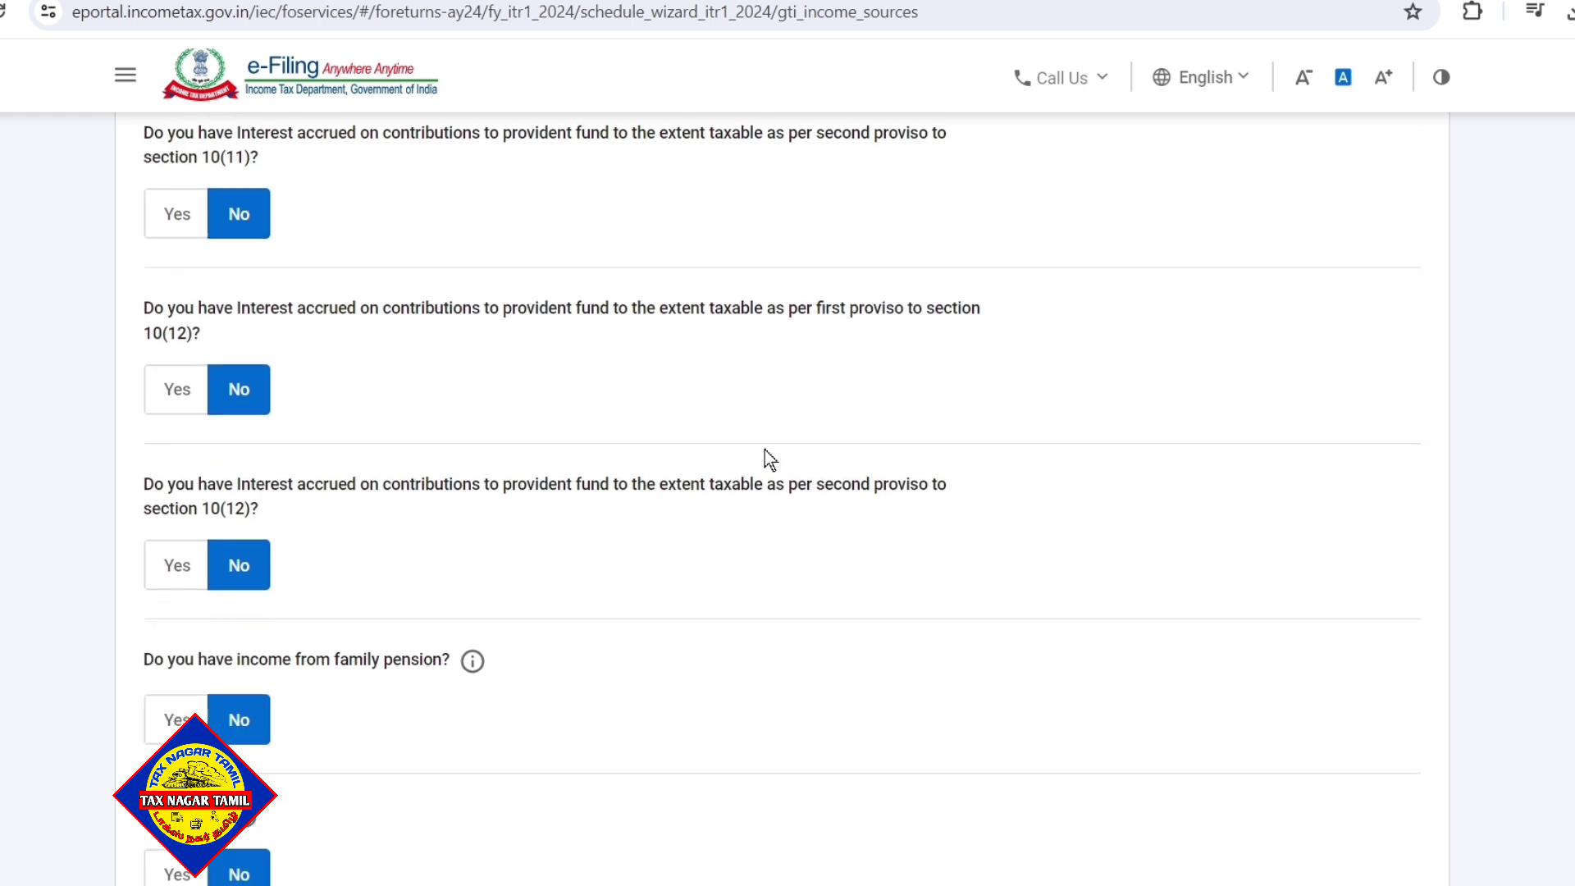
scroll(770, 459, down, 4)
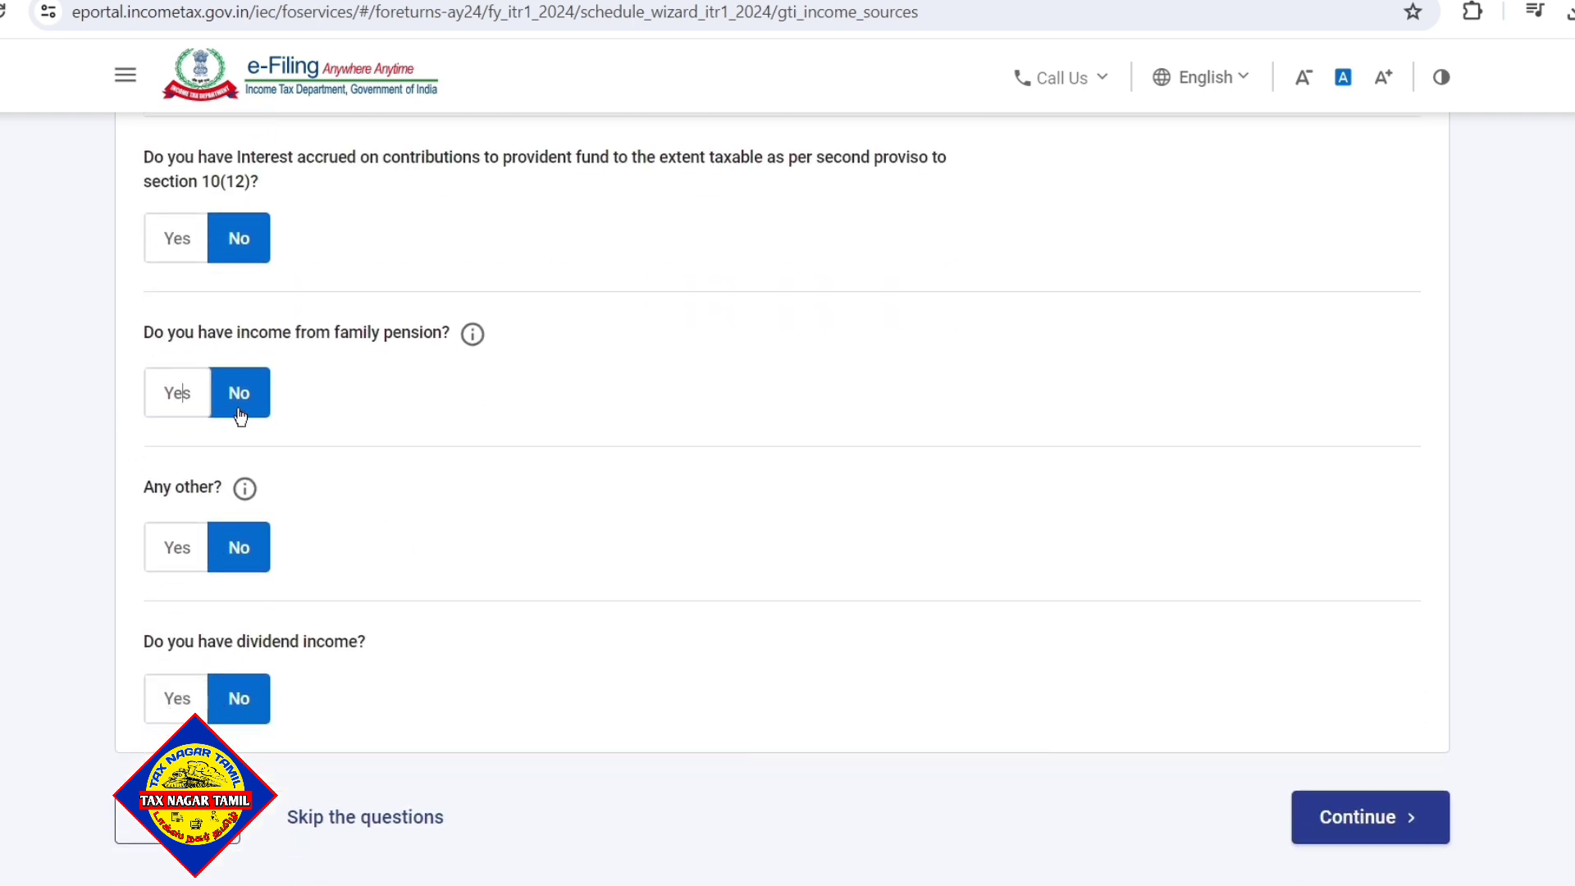
click(177, 393)
click(239, 414)
Leave any other income and dividend income answered No
scroll(394, 513, down, 2)
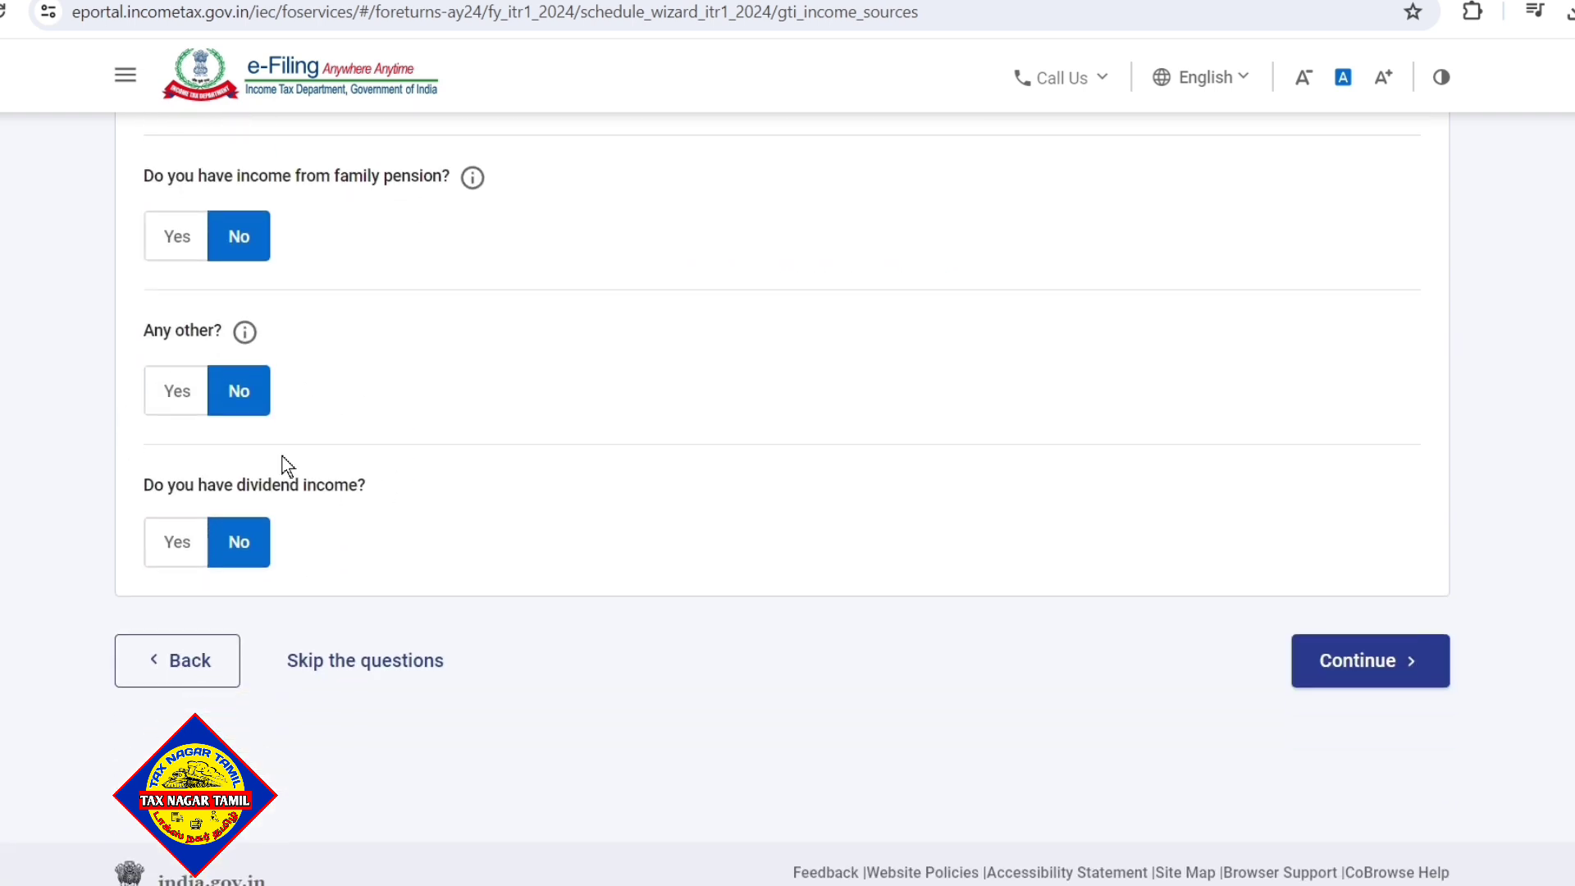
click(167, 390)
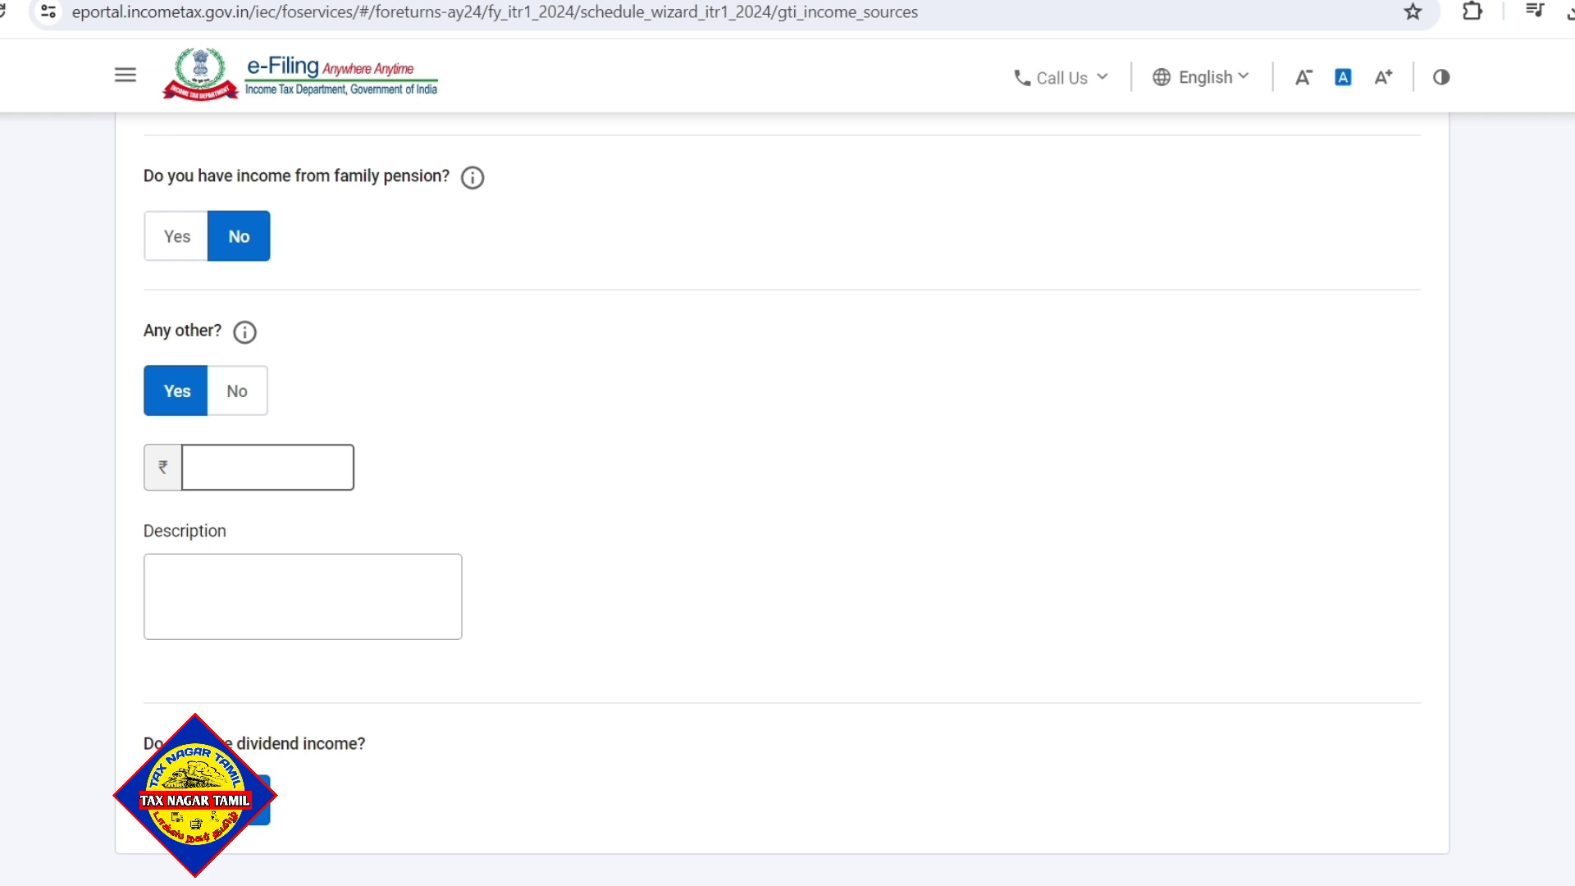
click(303, 597)
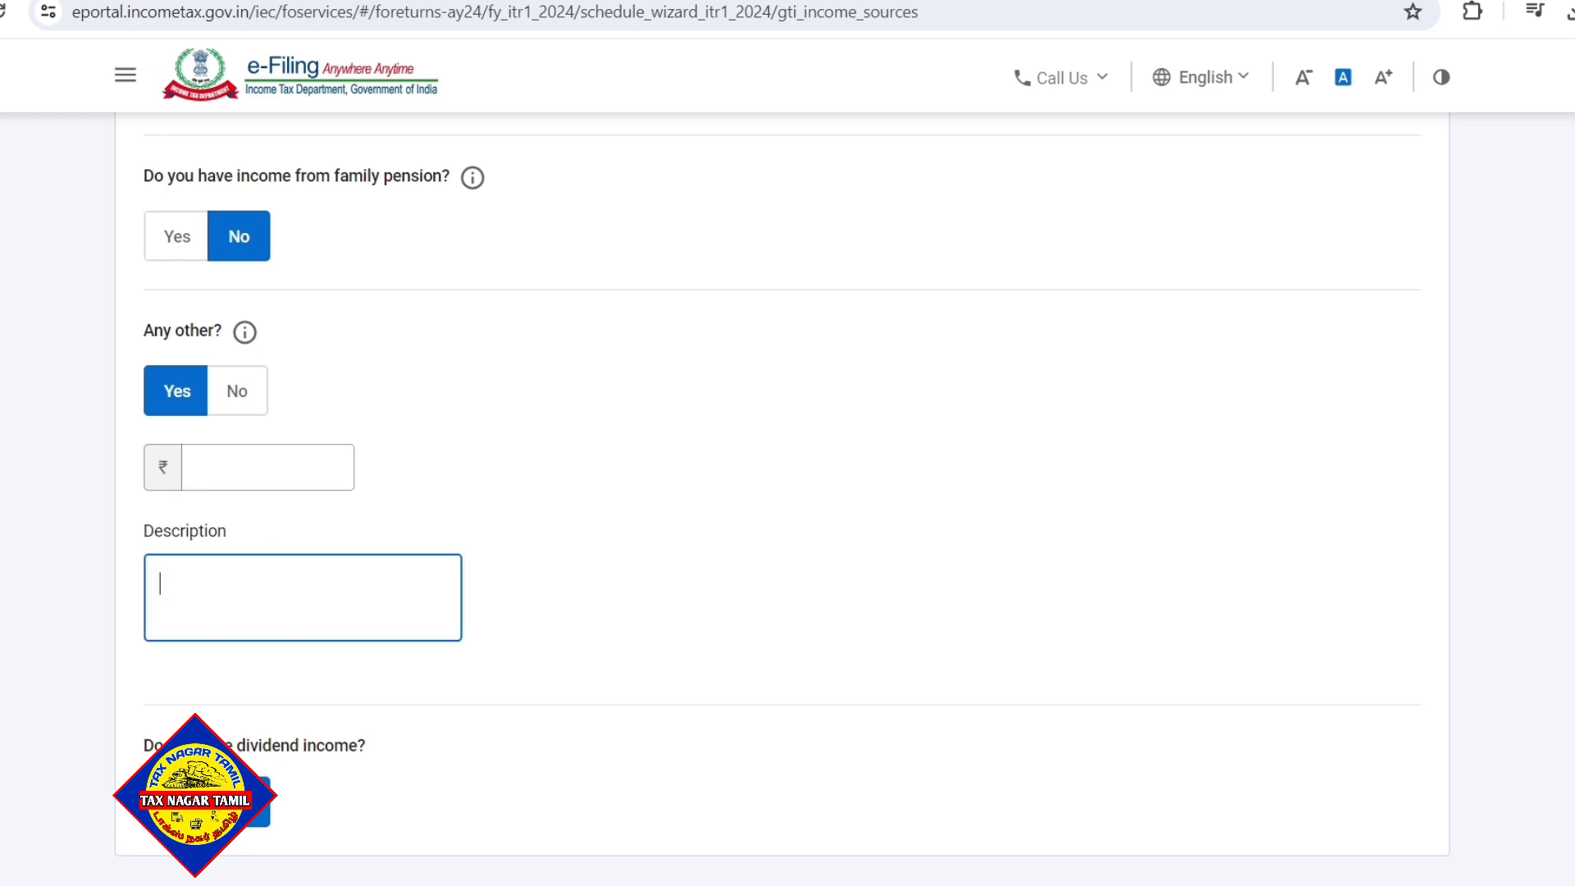
click(268, 468)
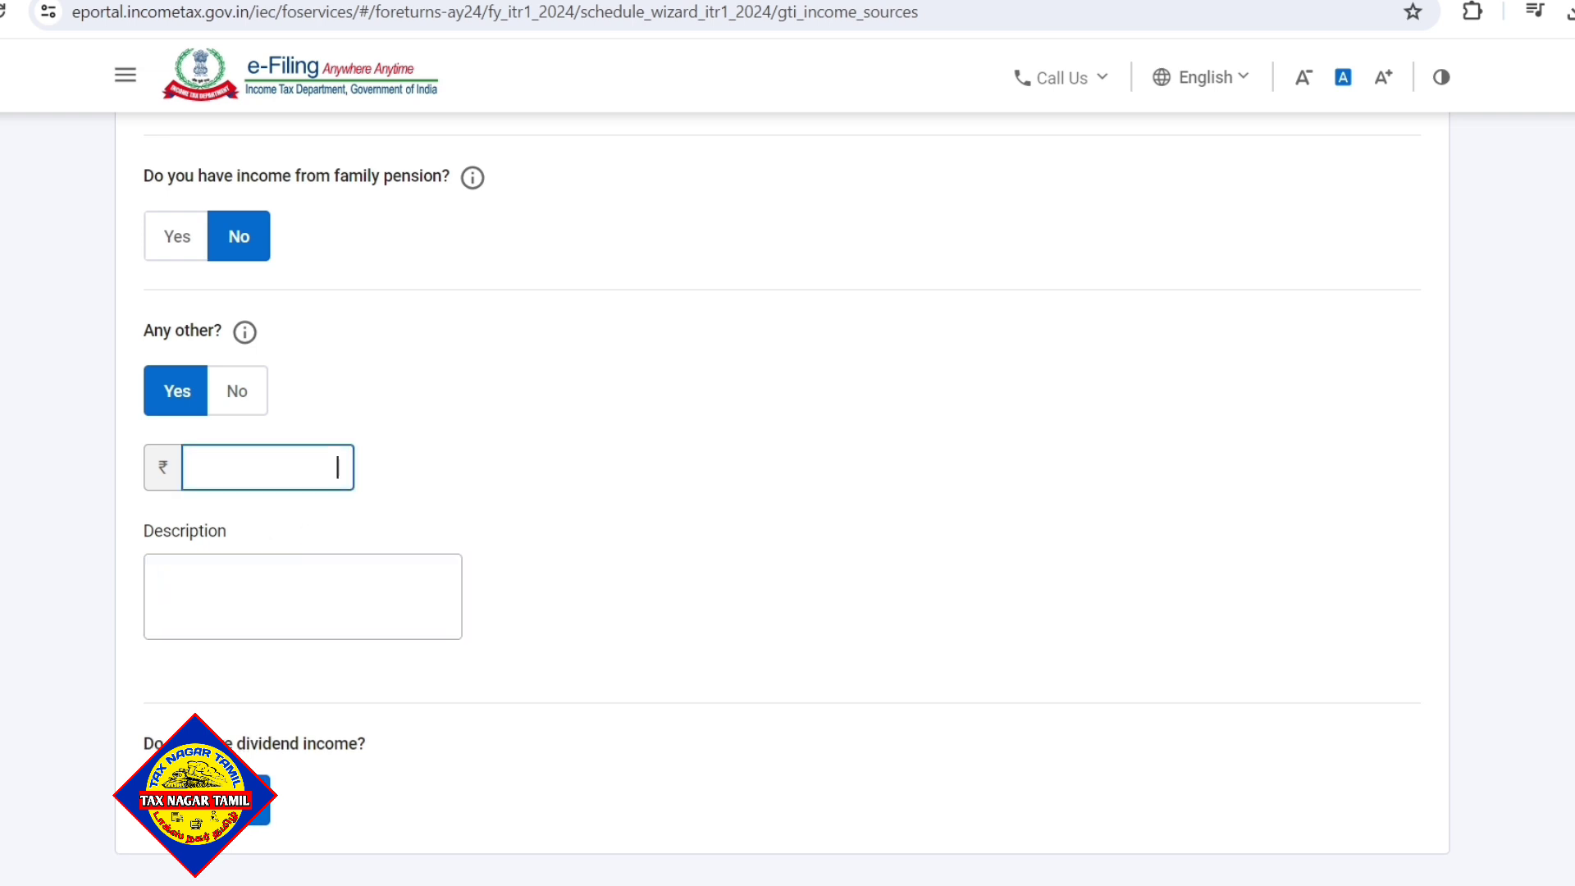
click(238, 391)
scroll(398, 503, down, 1)
click(210, 473)
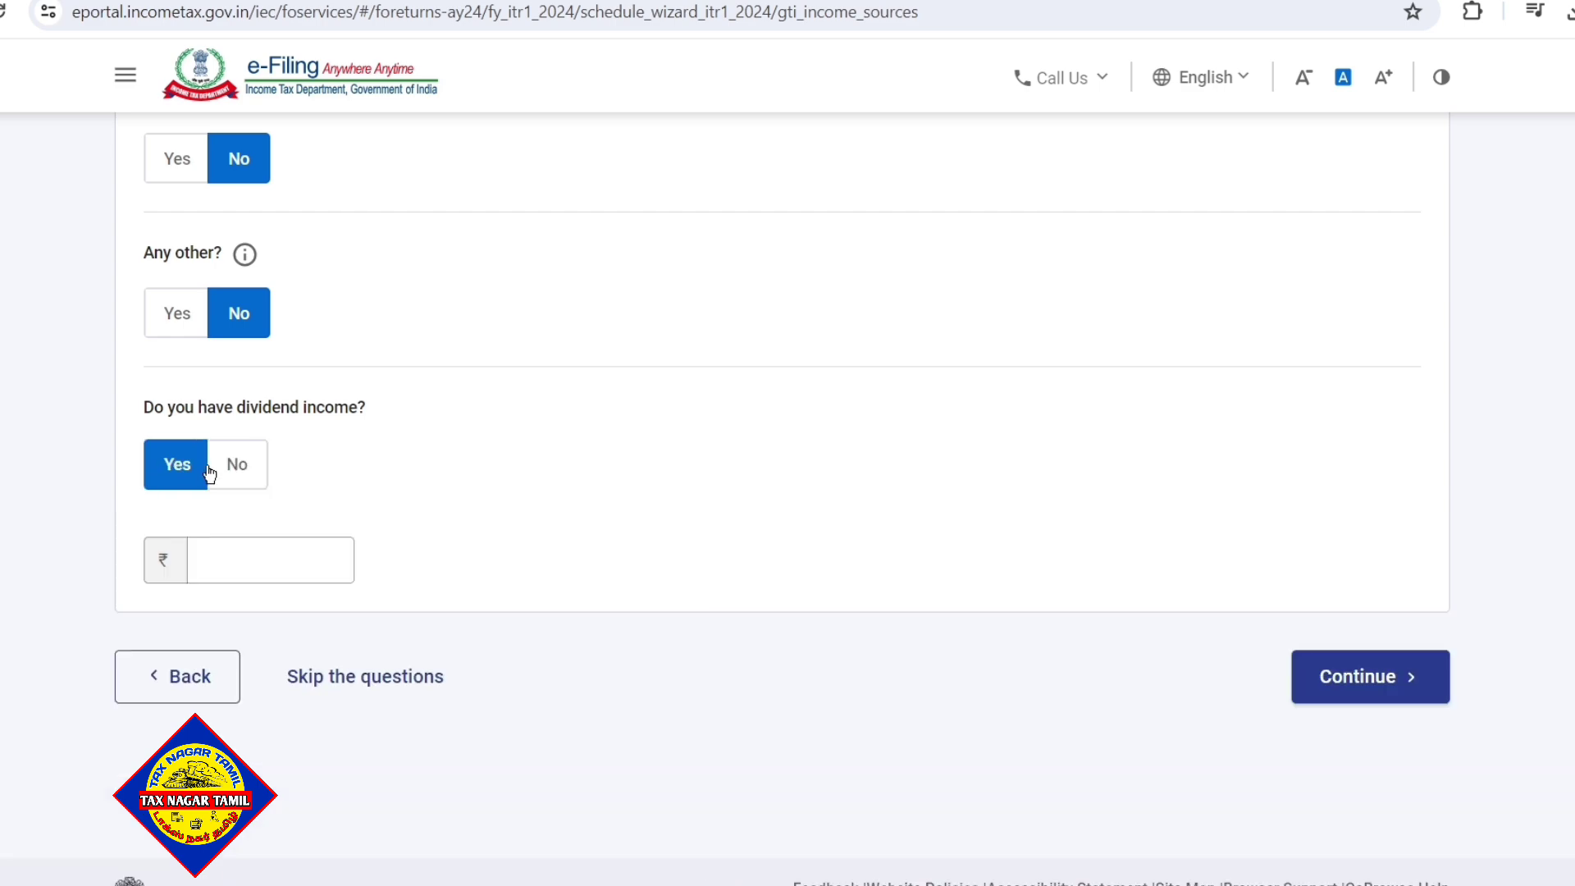
drag(233, 470, 242, 472)
click(237, 468)
scroll(336, 489, up, 6)
scroll(341, 491, up, 10)
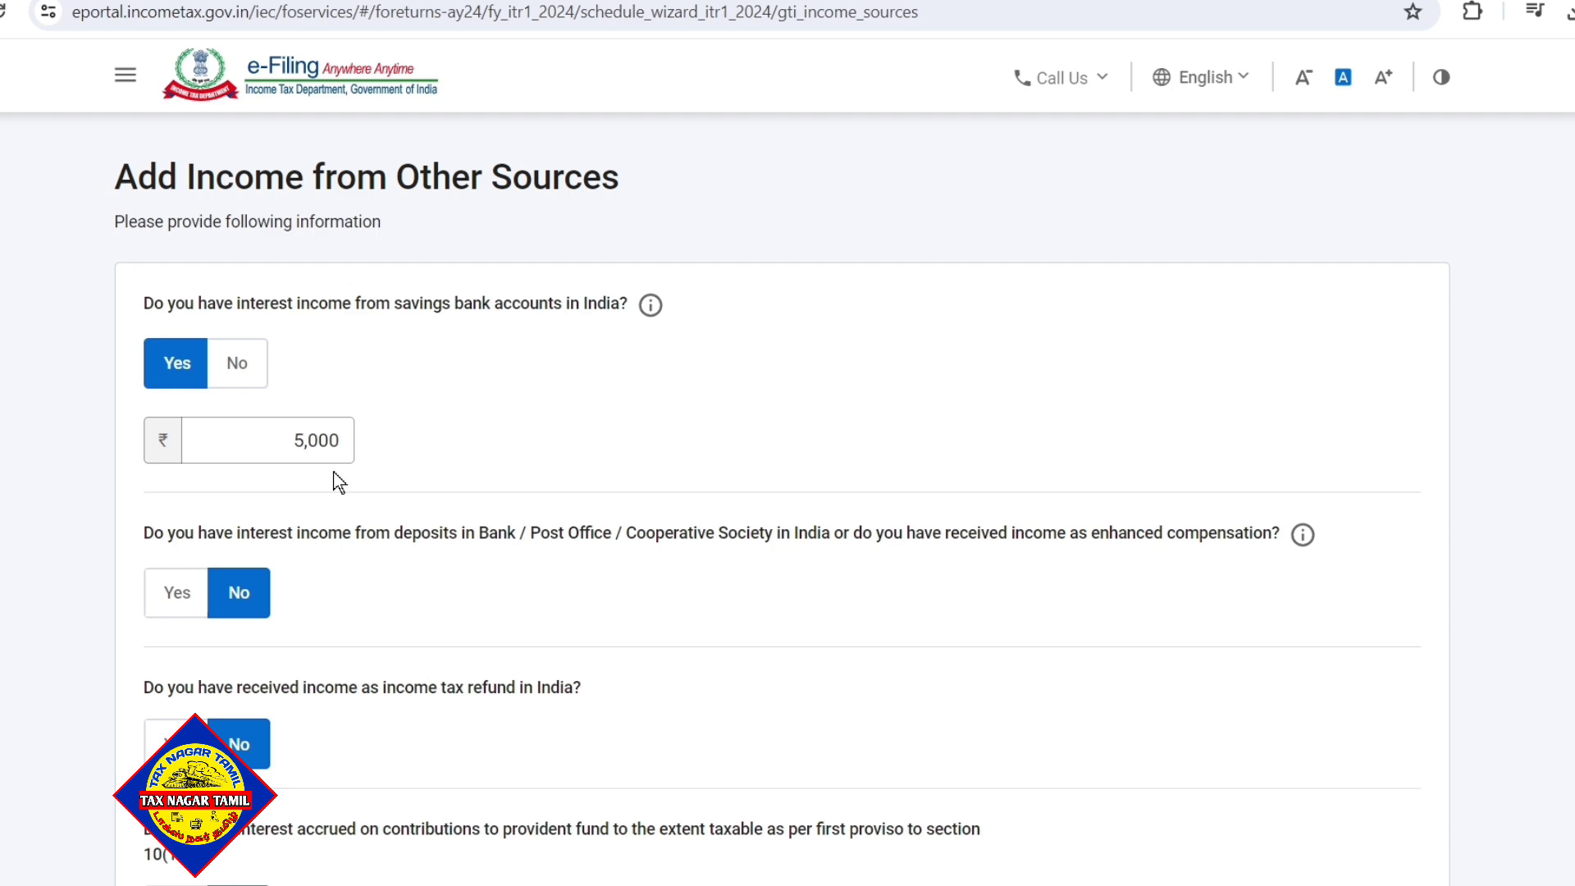
scroll(953, 496, down, 13)
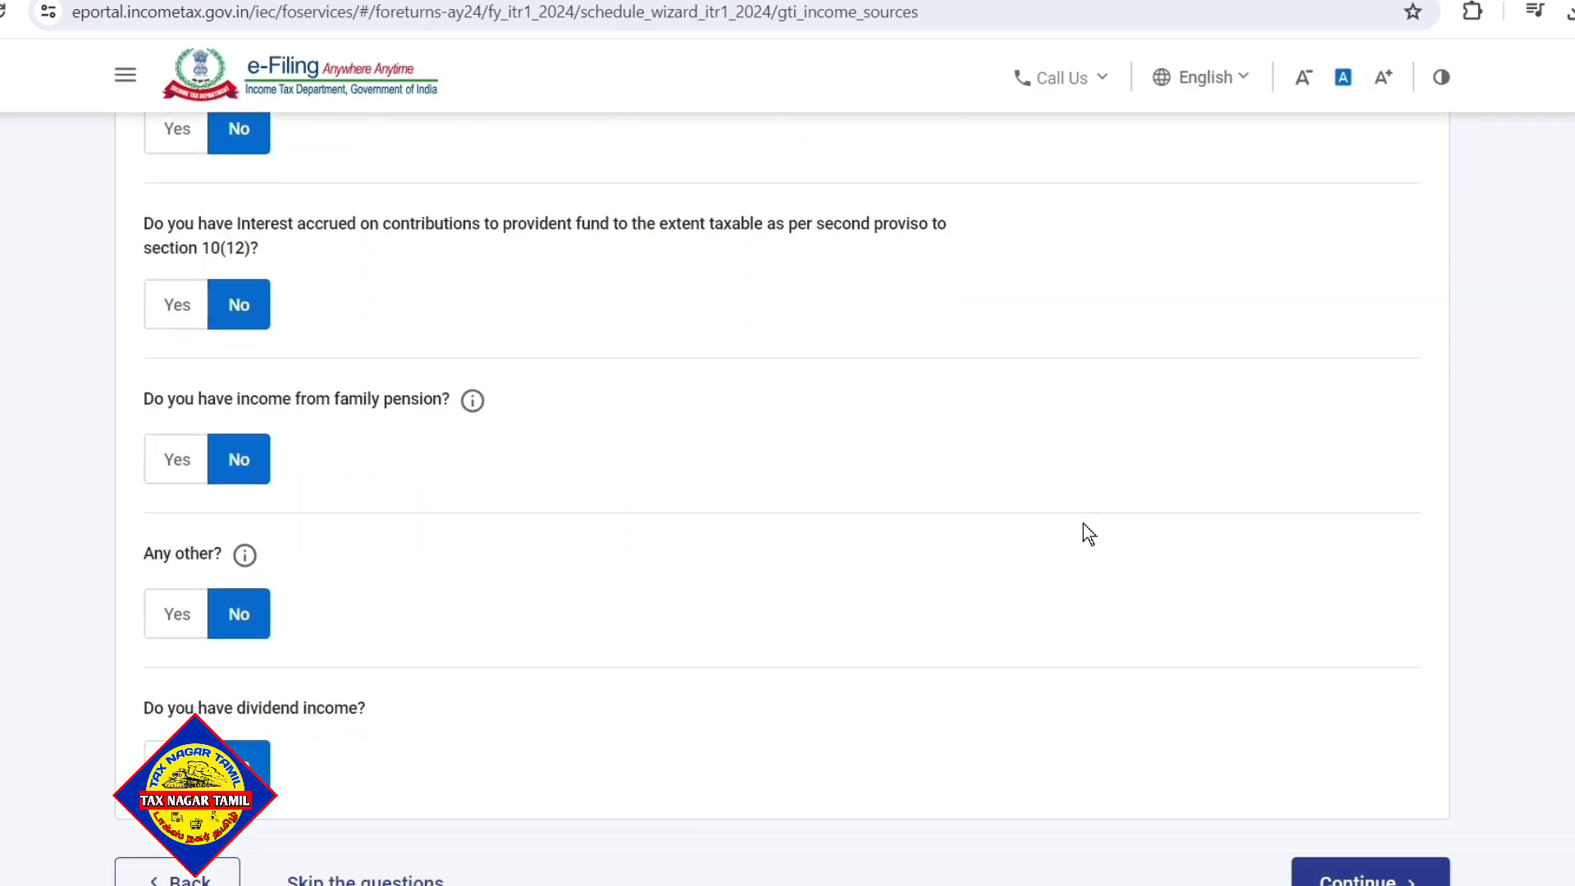
scroll(1089, 534, down, 4)
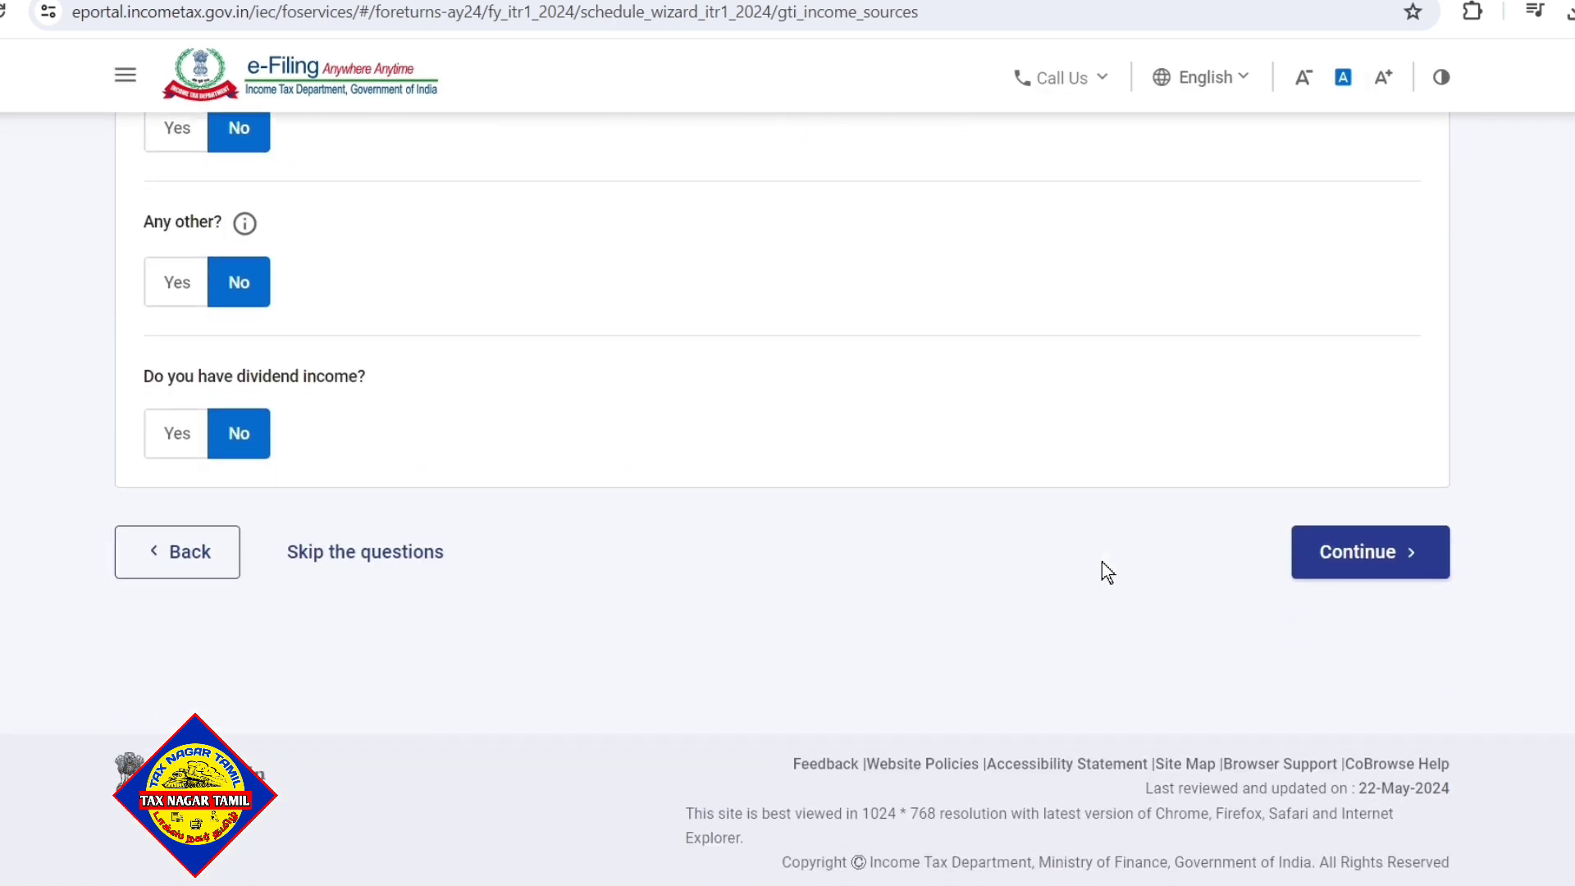
click(1364, 552)
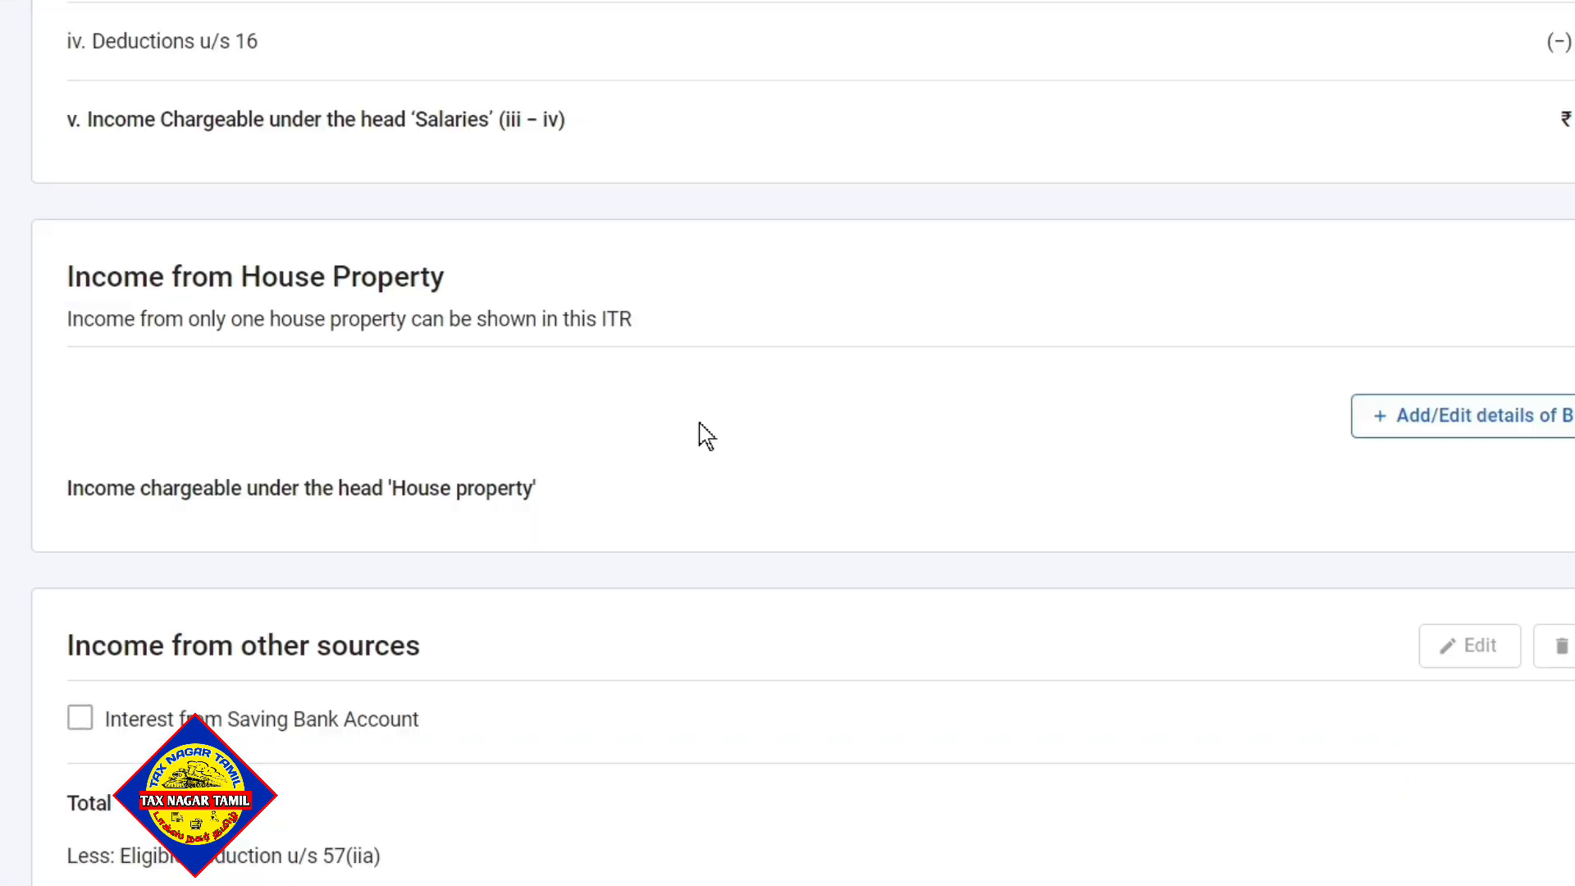
scroll(698, 431, down, 5)
scroll(721, 446, down, 3)
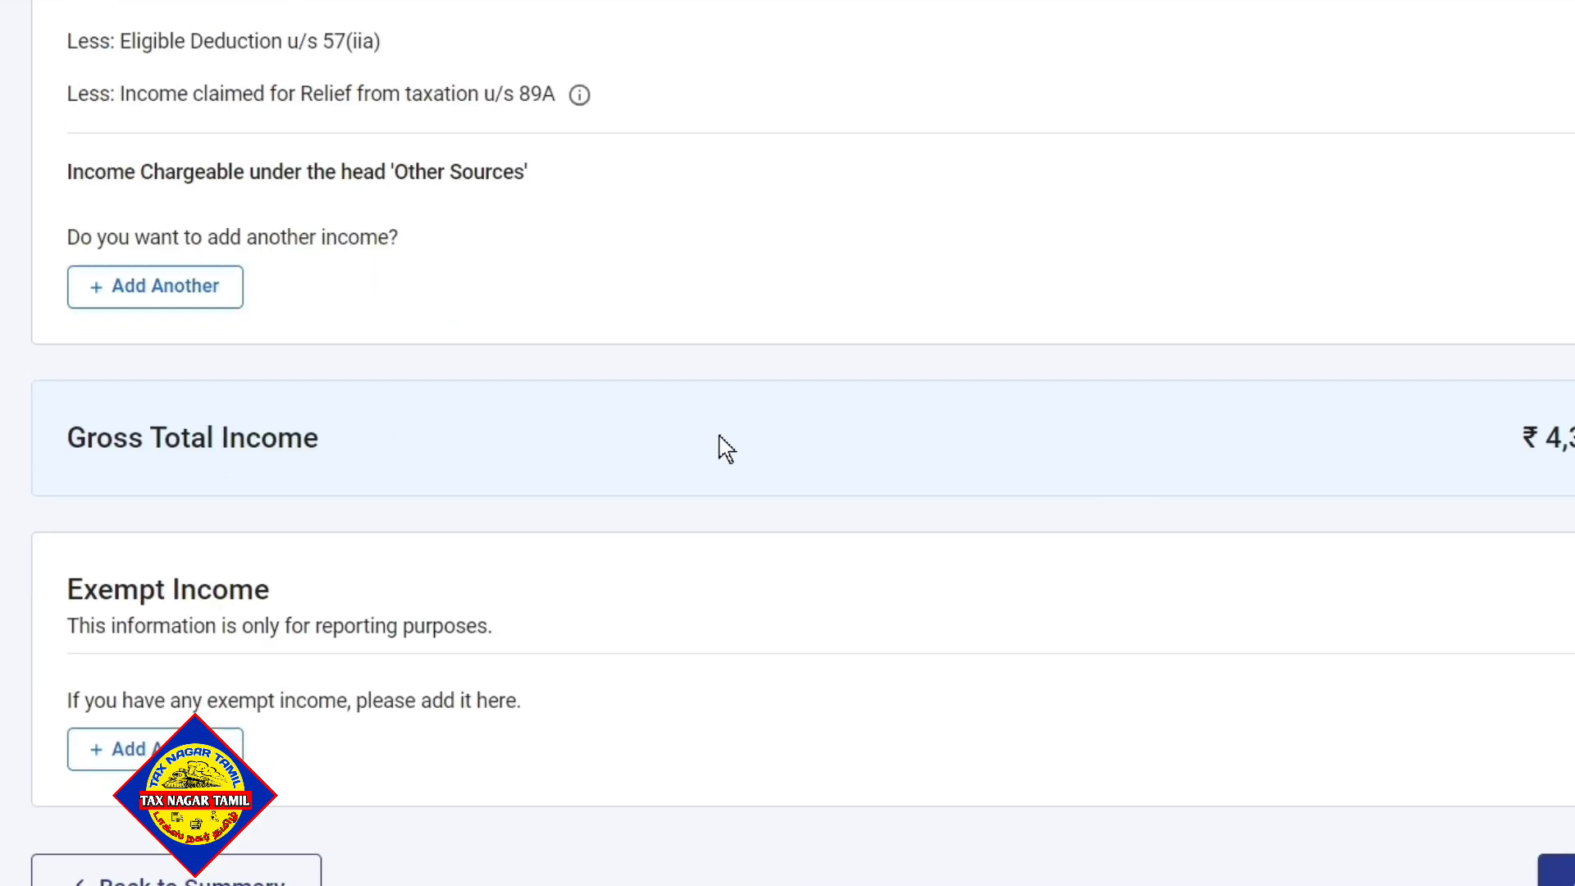
scroll(773, 654, down, 2)
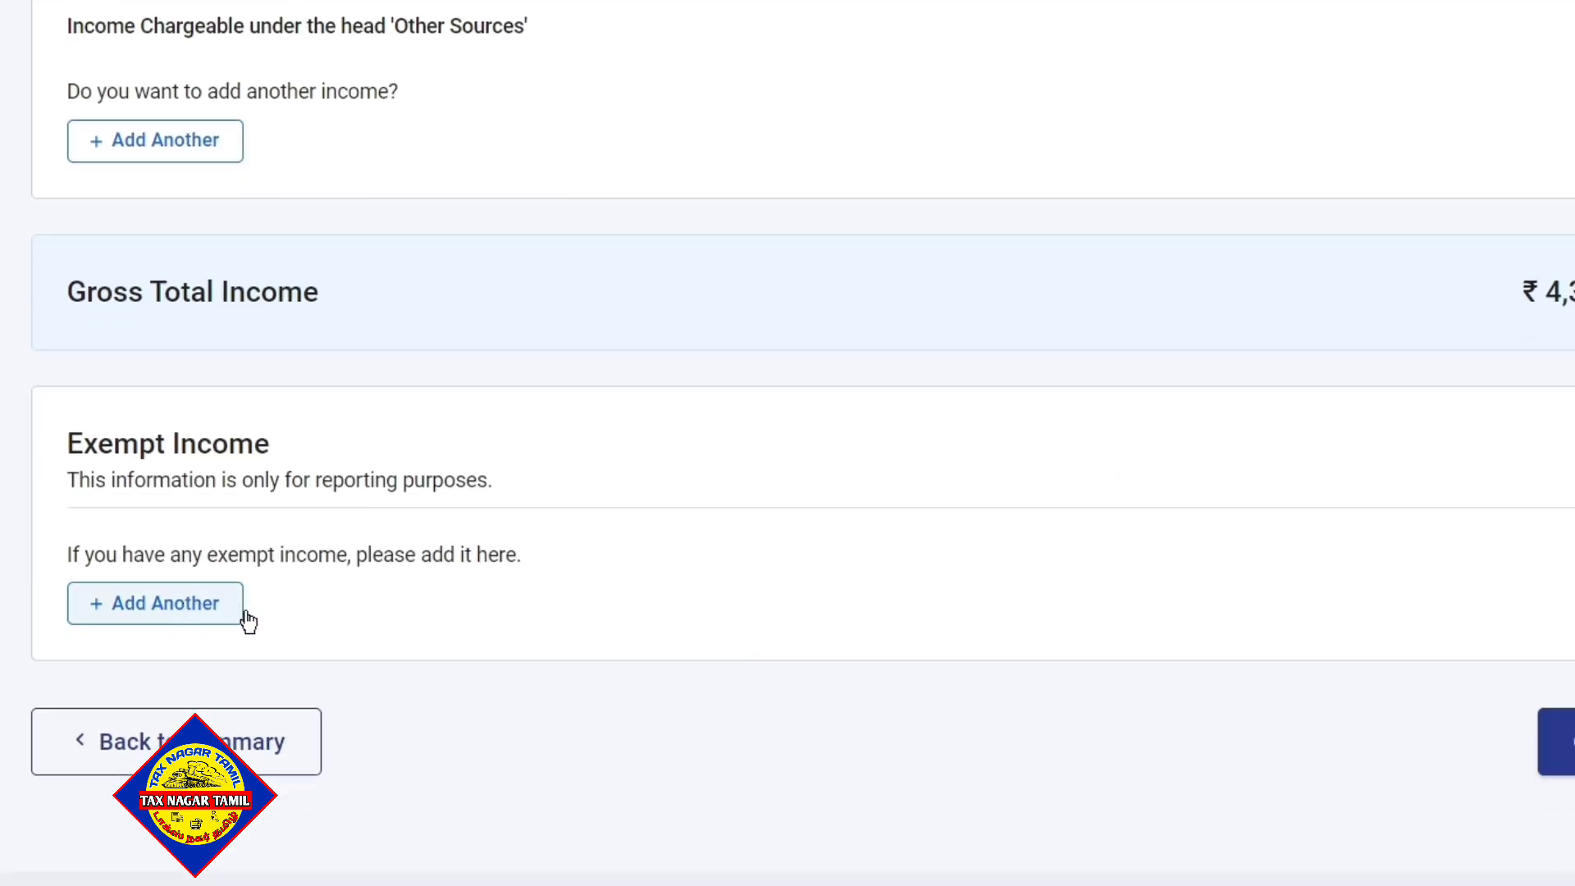
Continue past Gross Total Income and scroll the Return Summary down to Total Deductions
click(1556, 742)
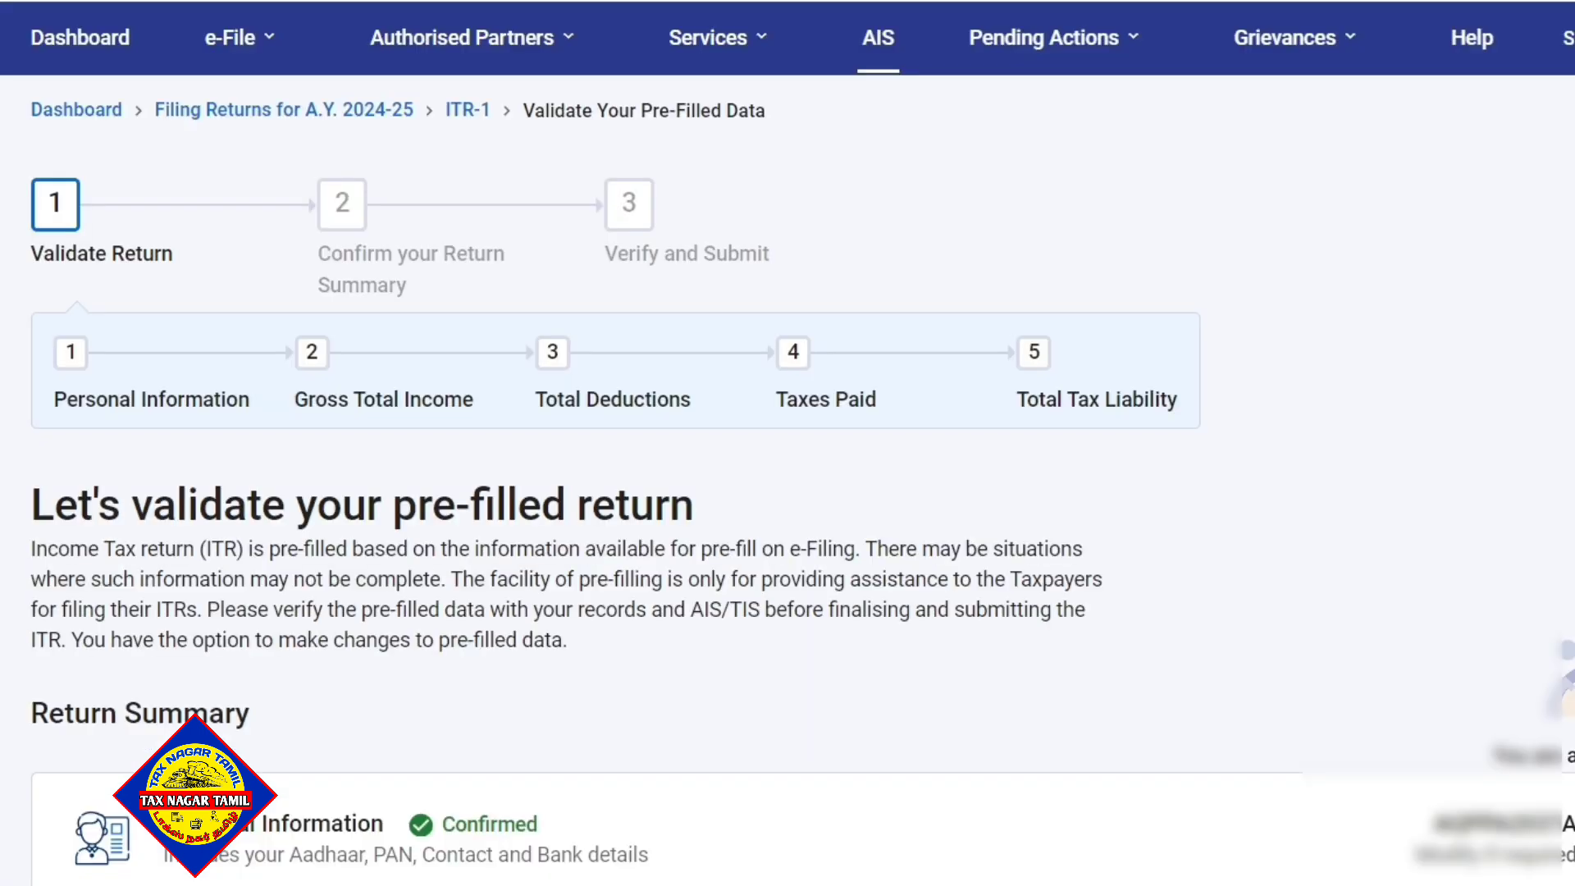
scroll(696, 599, down, 5)
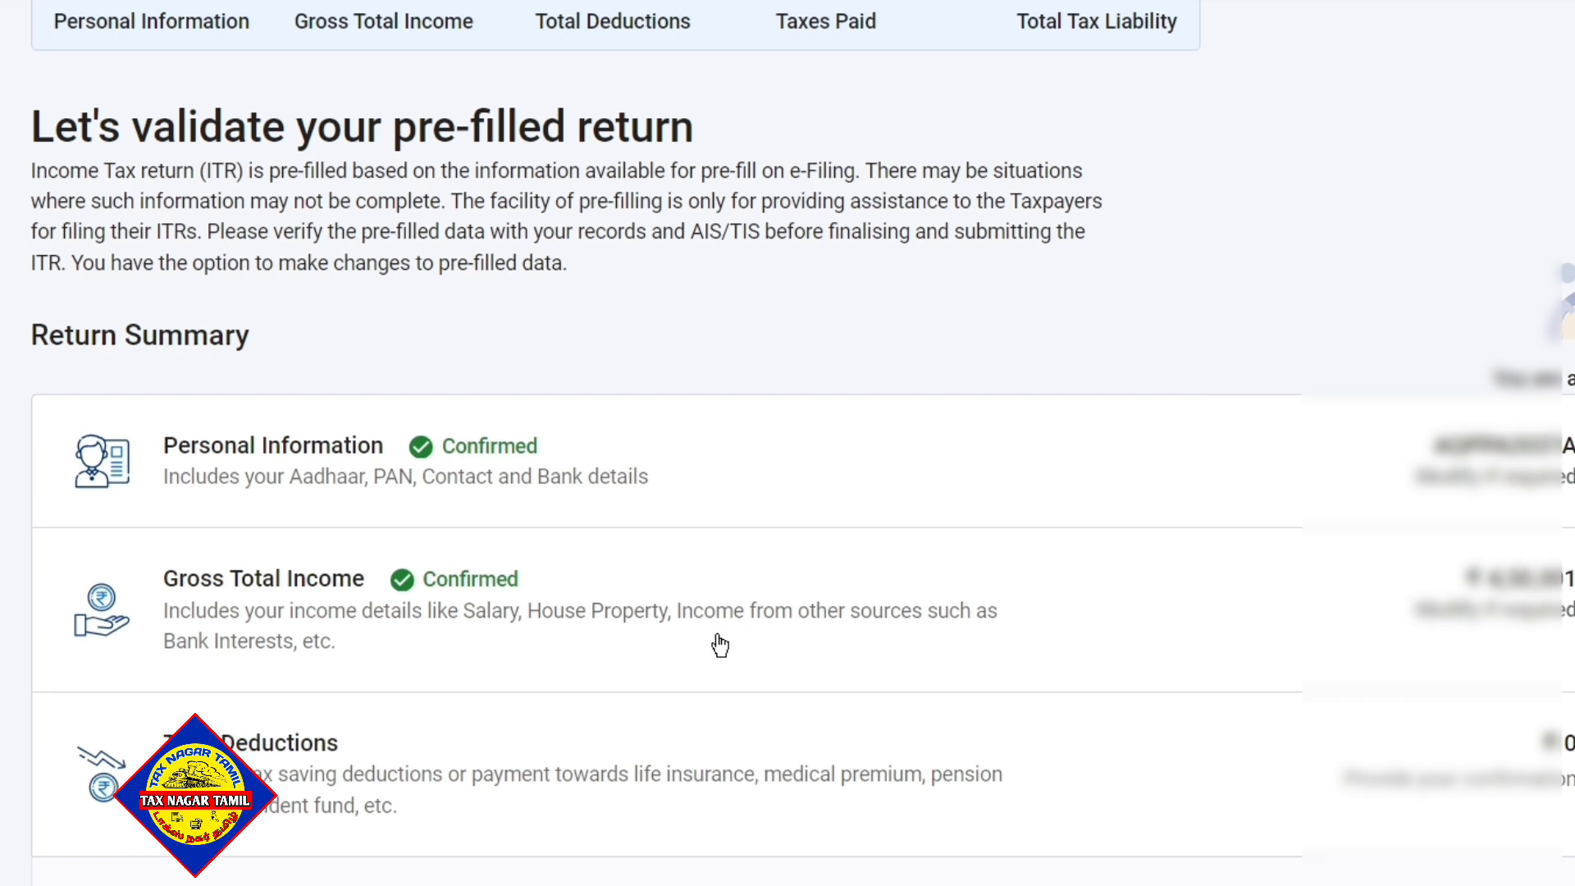
scroll(717, 643, down, 3)
scroll(699, 655, down, 1)
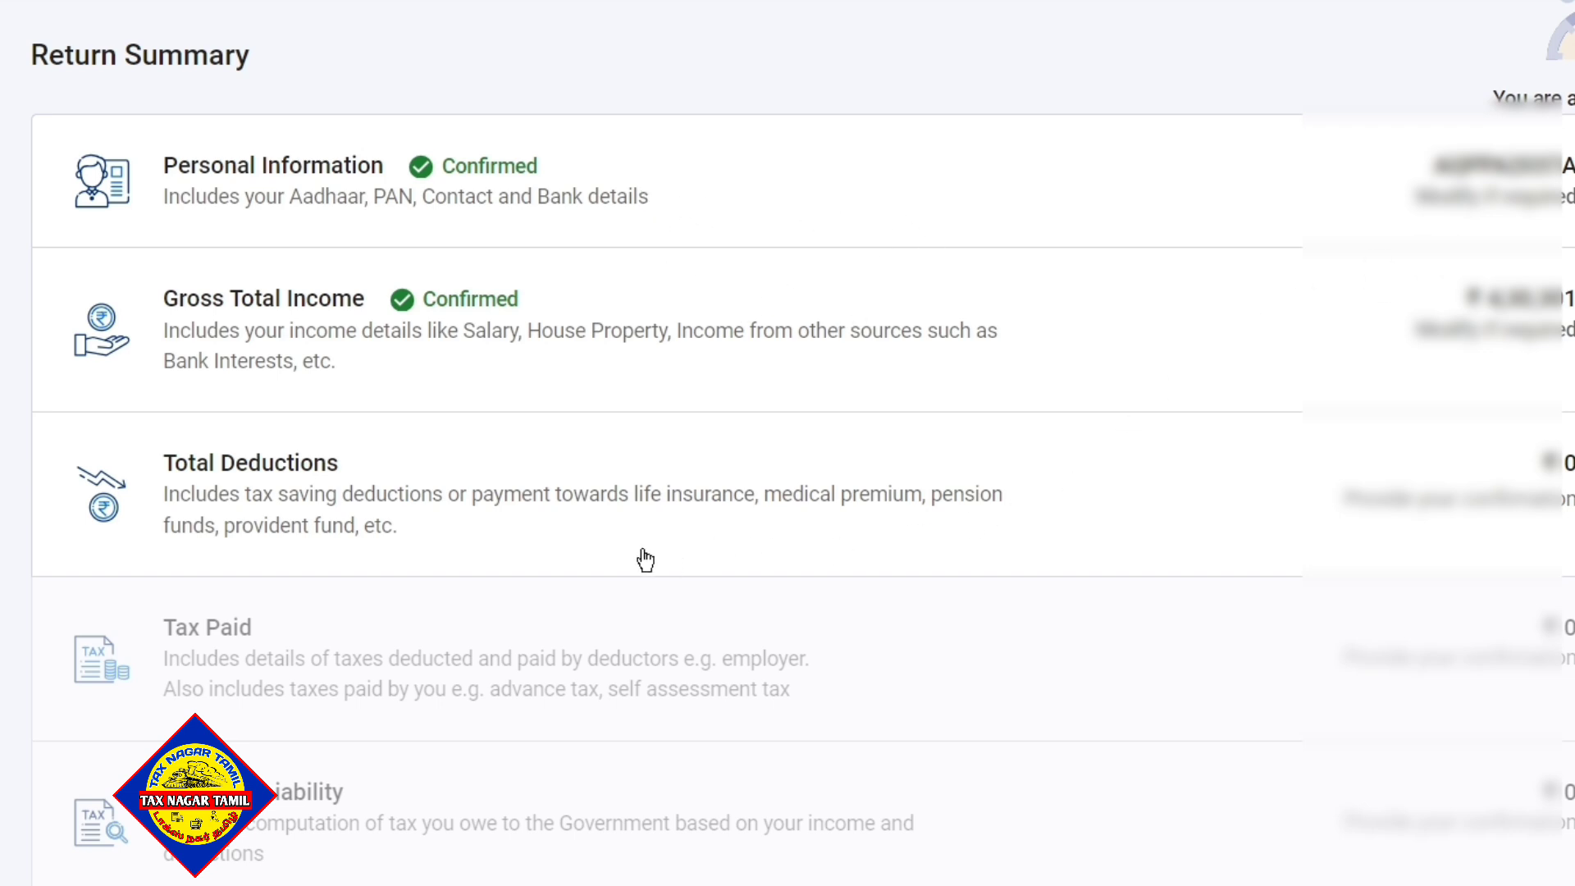
Open Total Deductions, answer the donation deduction question No, and review the remaining eligibility questions
click(588, 495)
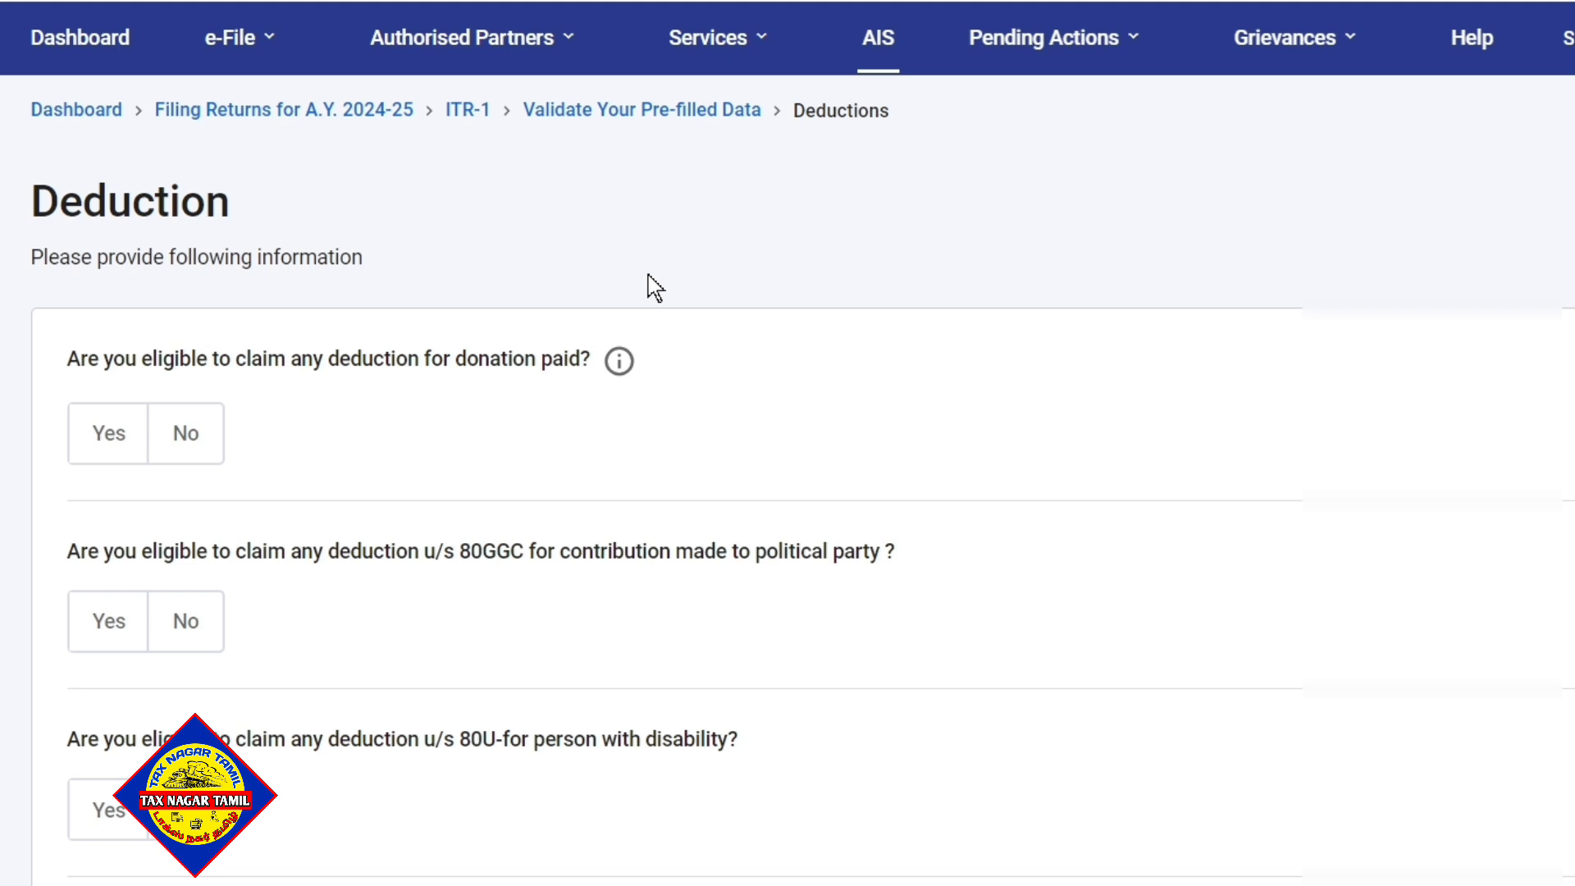
click(119, 438)
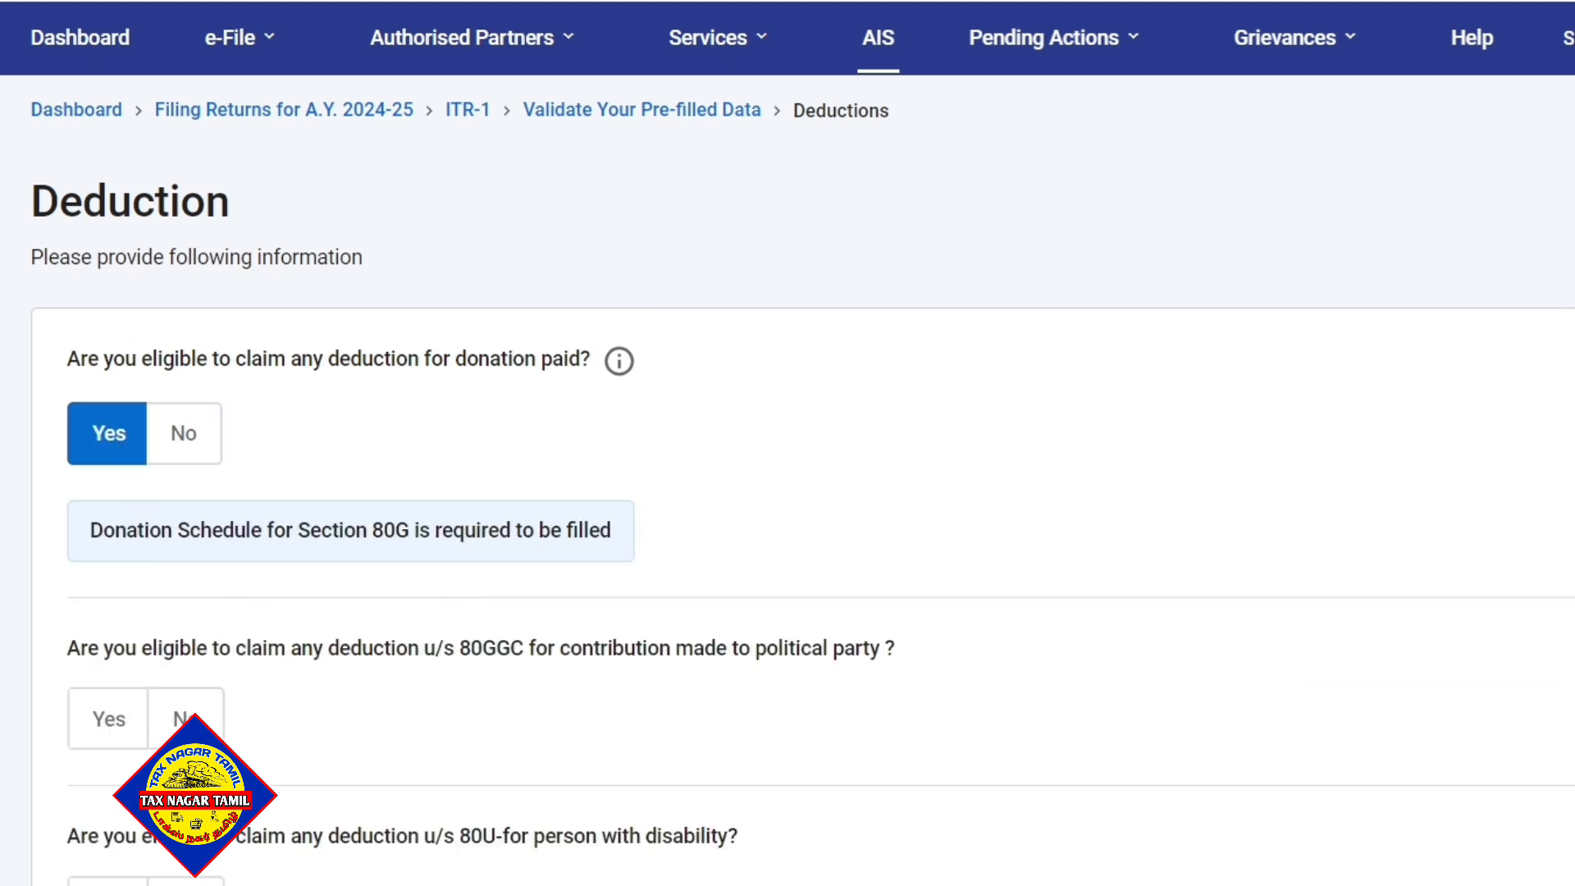
scroll(310, 445, down, 1)
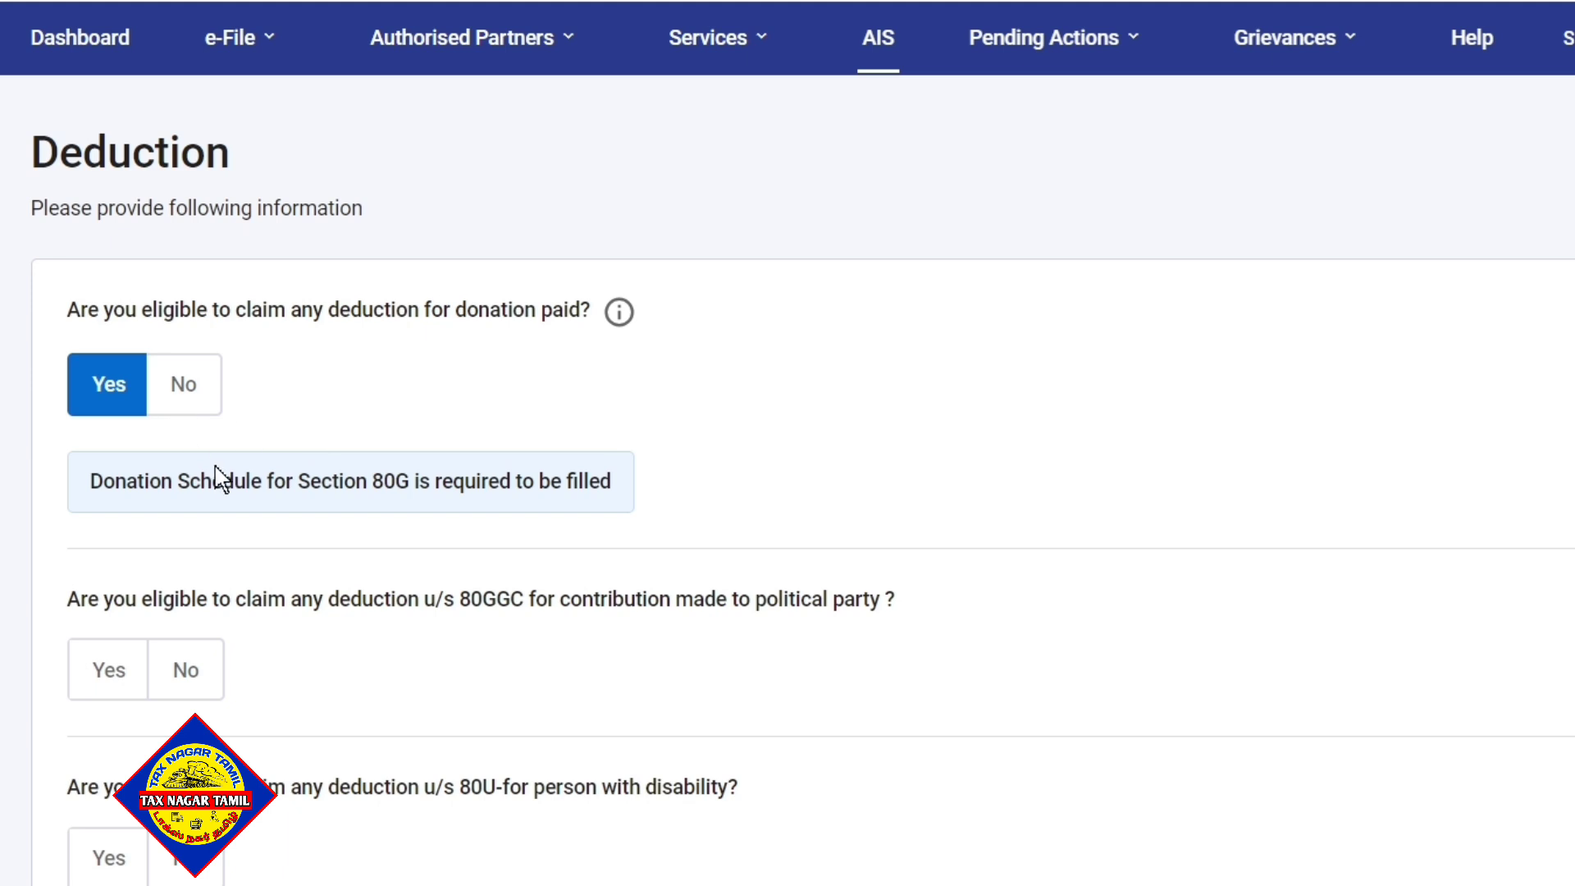
click(206, 389)
scroll(377, 619, down, 3)
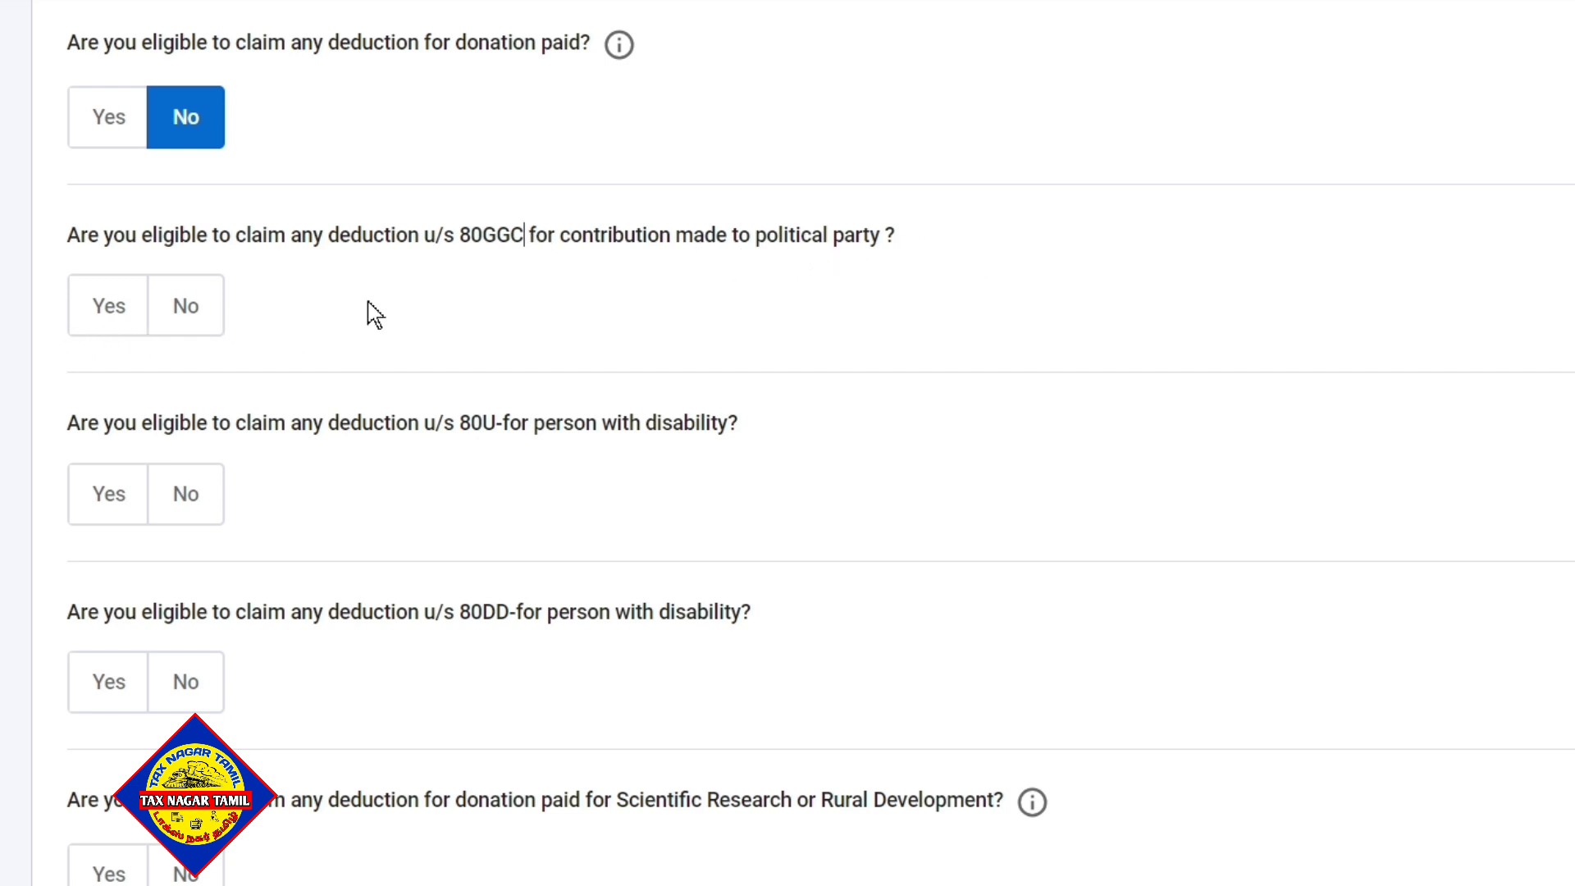
scroll(493, 470, down, 1)
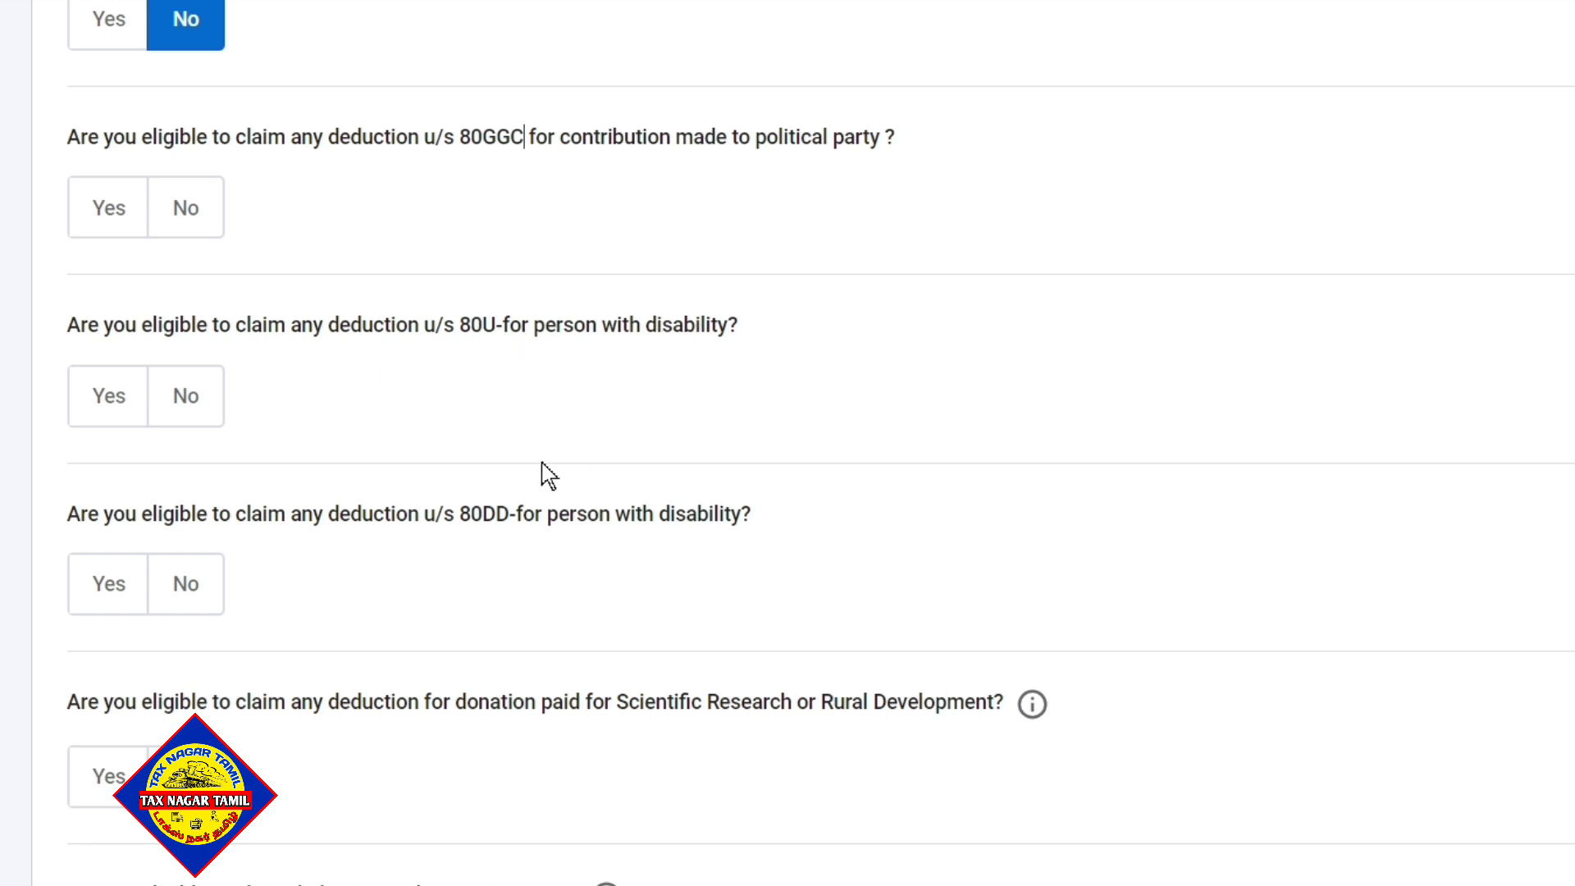
scroll(548, 474, down, 2)
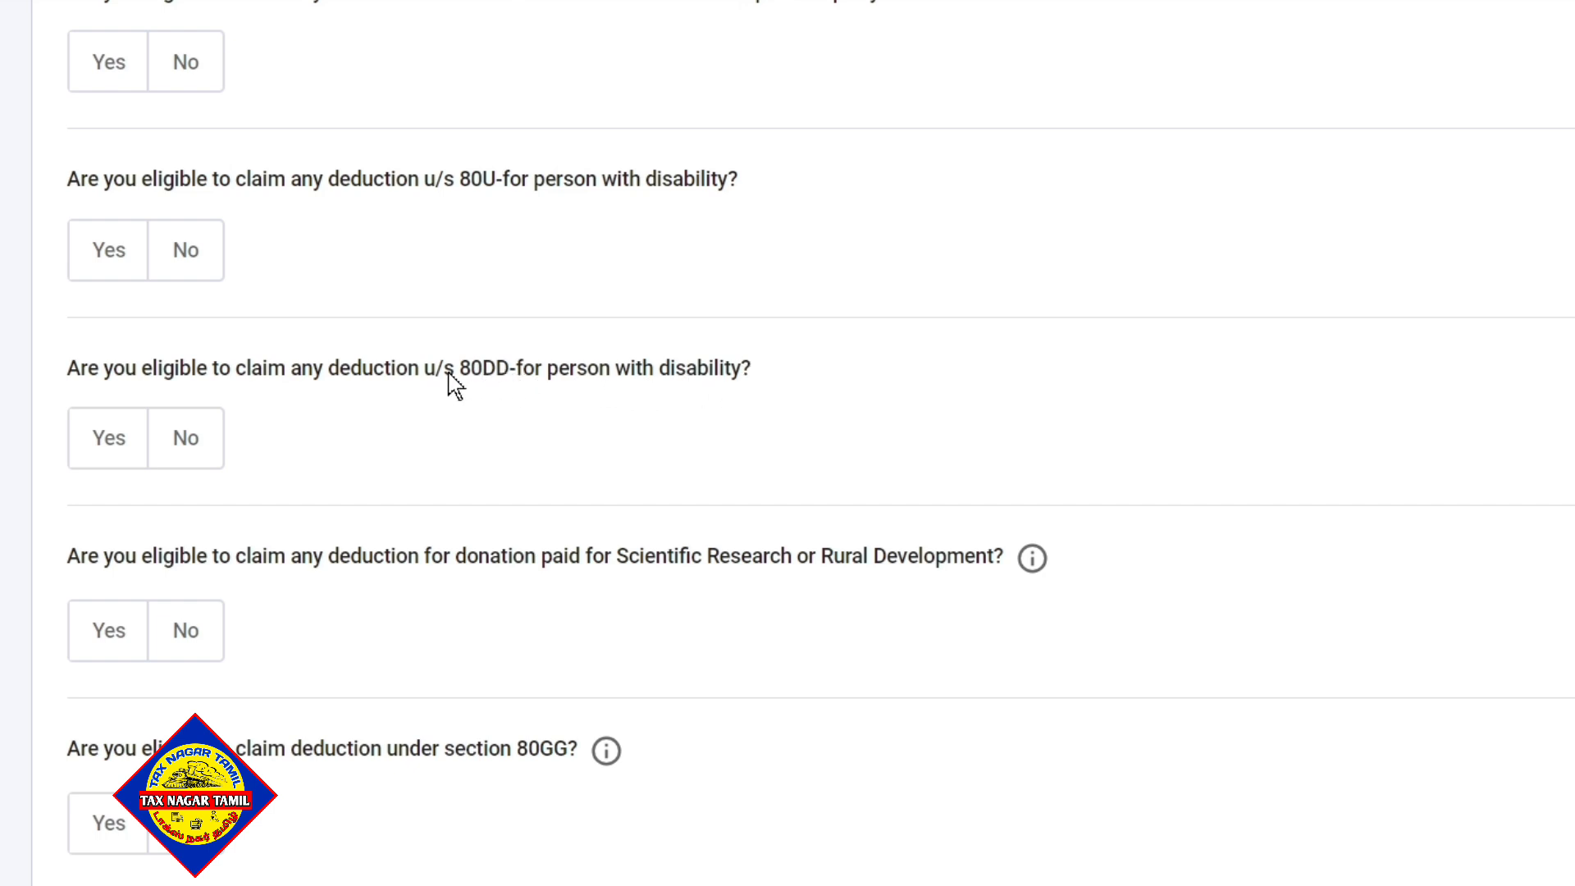
scroll(384, 348, down, 1)
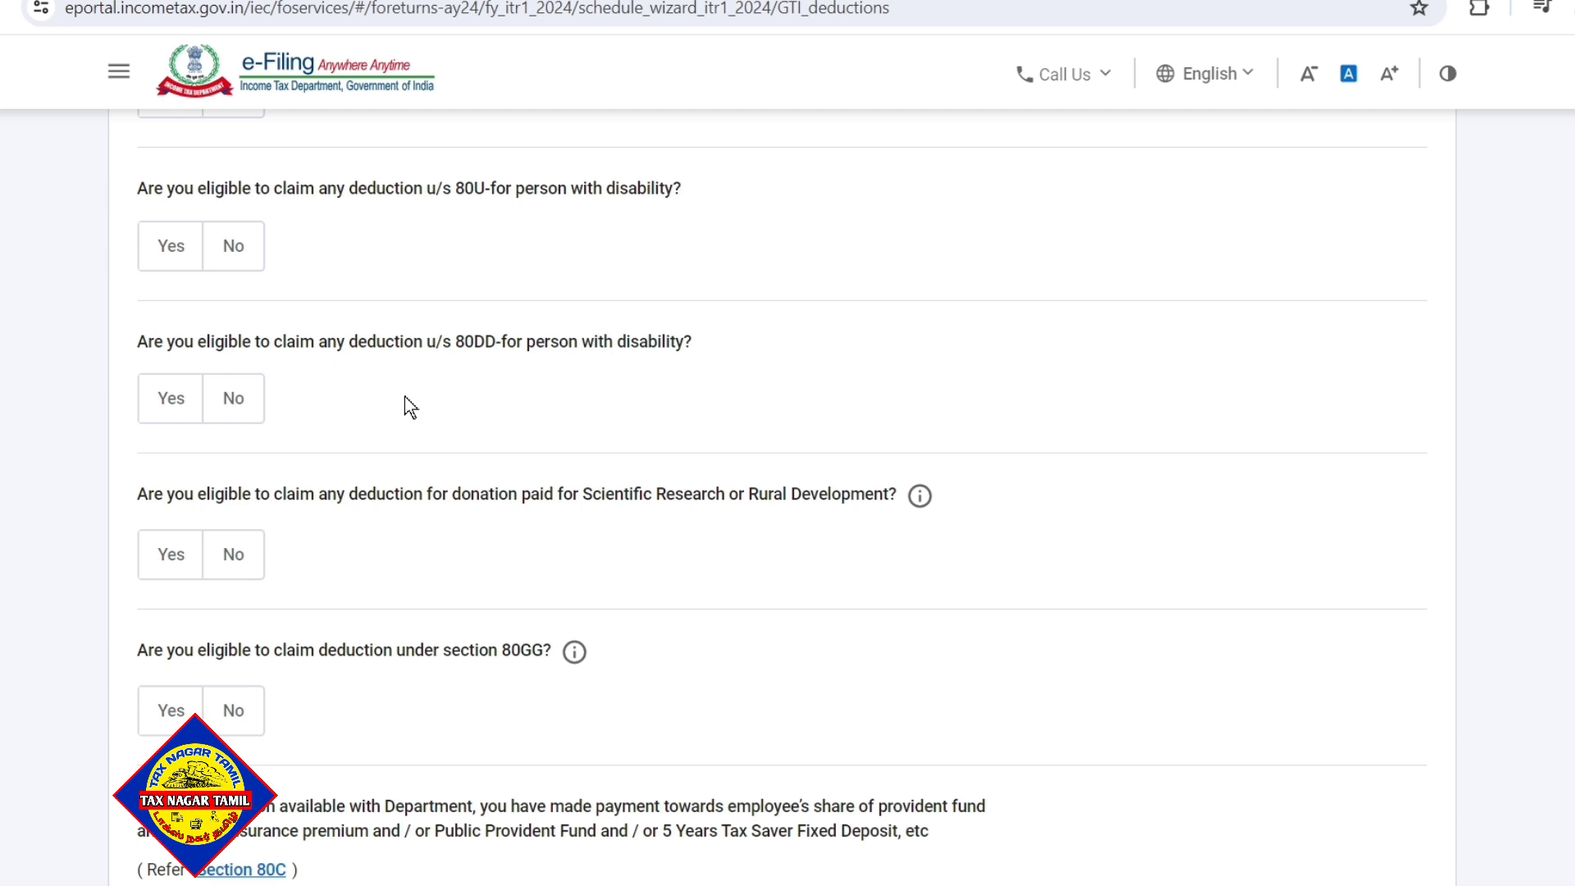
scroll(443, 435, down, 2)
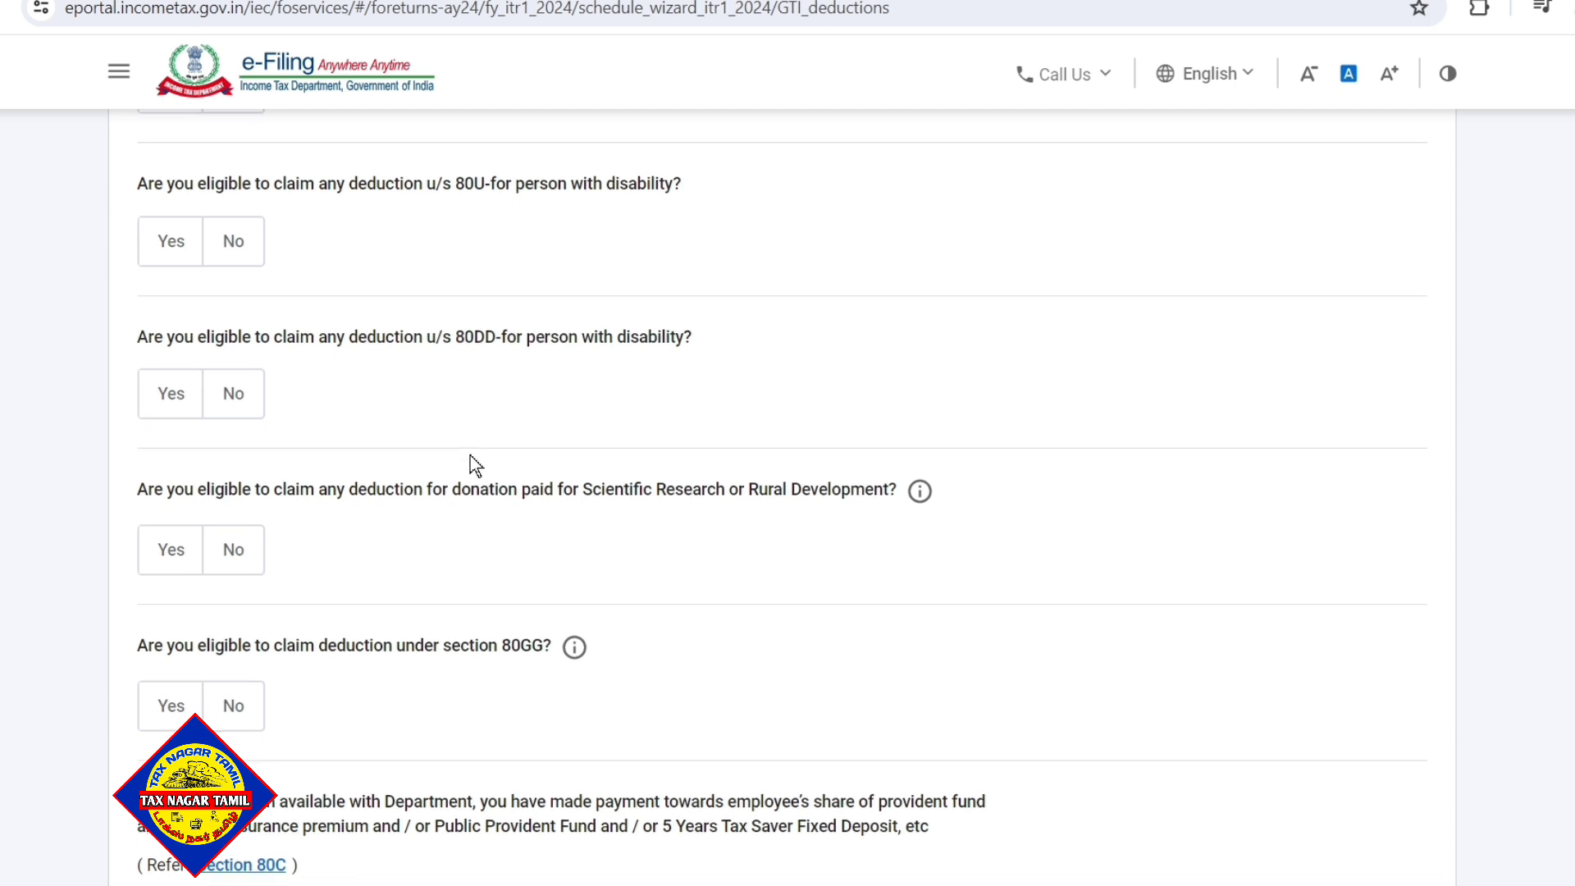
scroll(507, 479, down, 4)
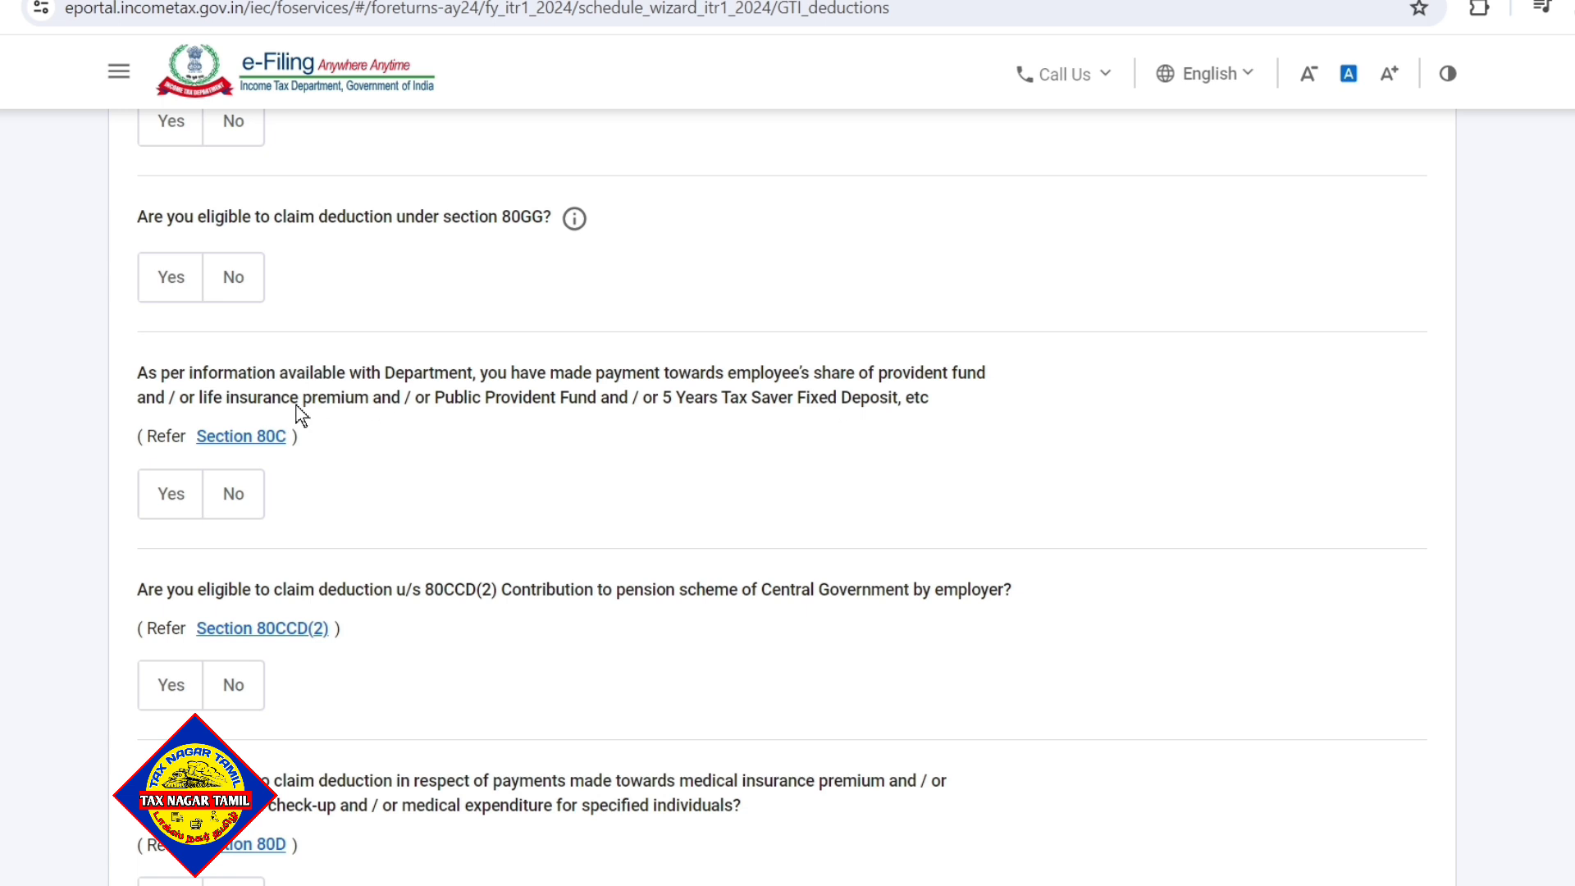
scroll(327, 393, down, 1)
Answer Yes to Section 80C and No to the 80D medical insurance question
click(181, 421)
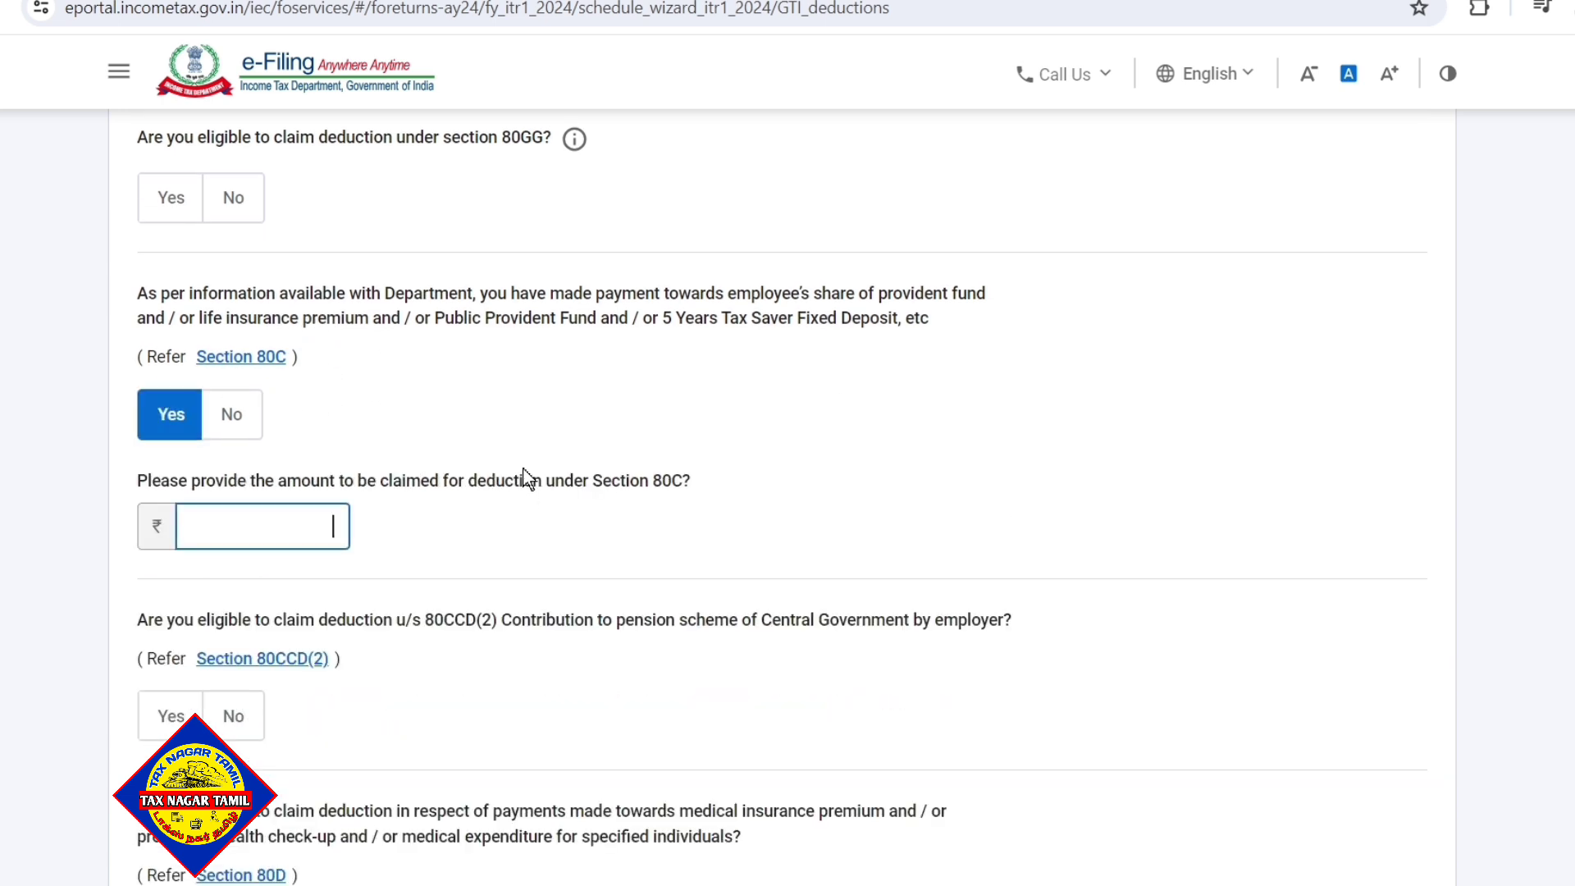
scroll(525, 478, down, 6)
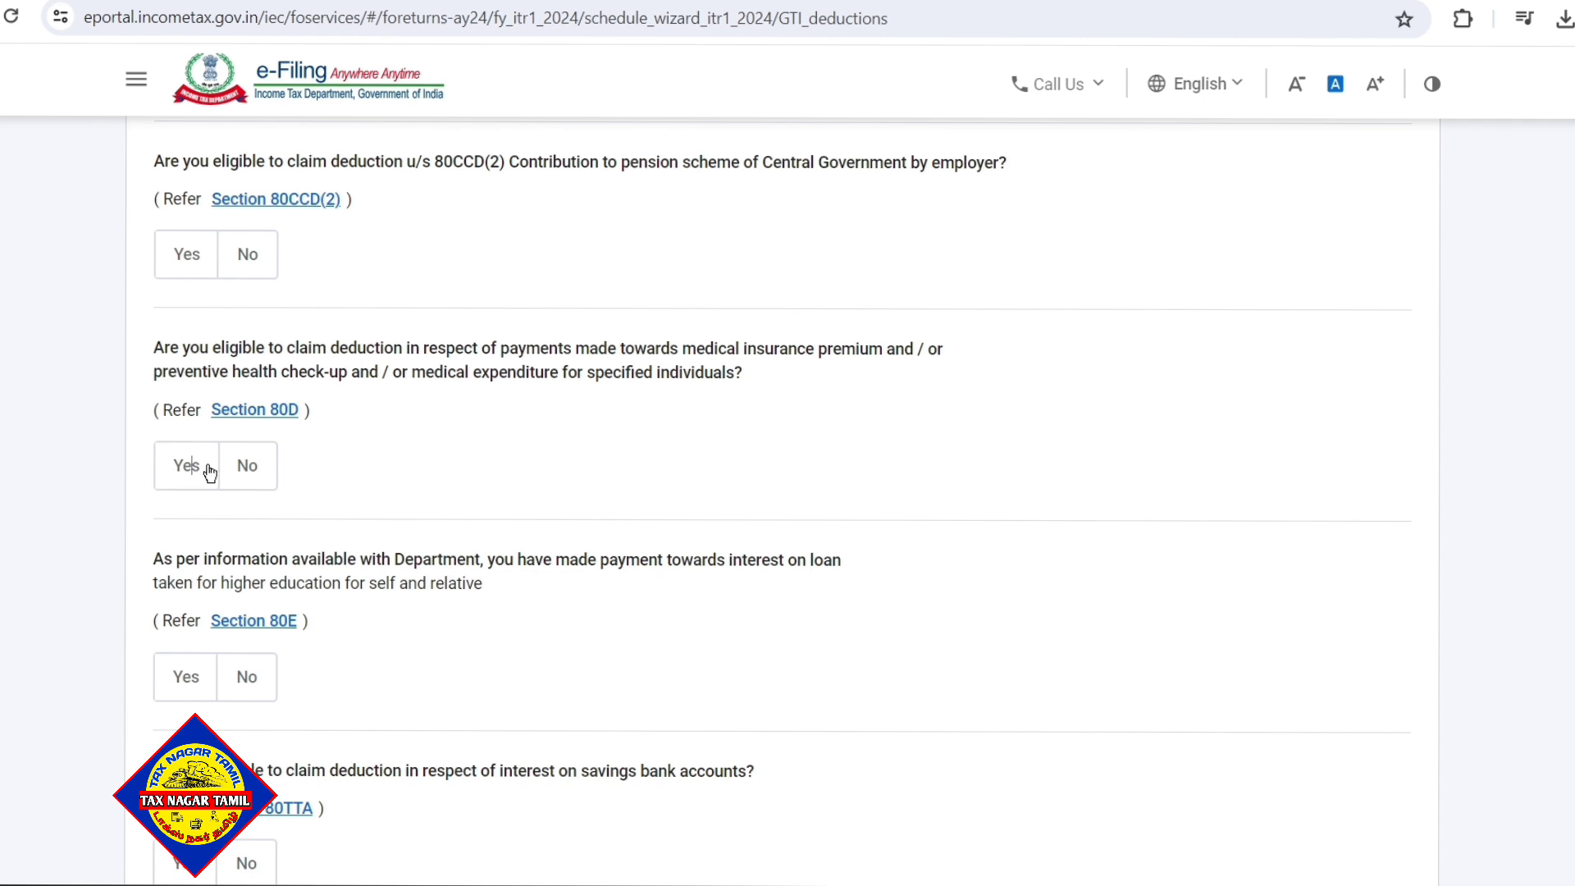
click(205, 468)
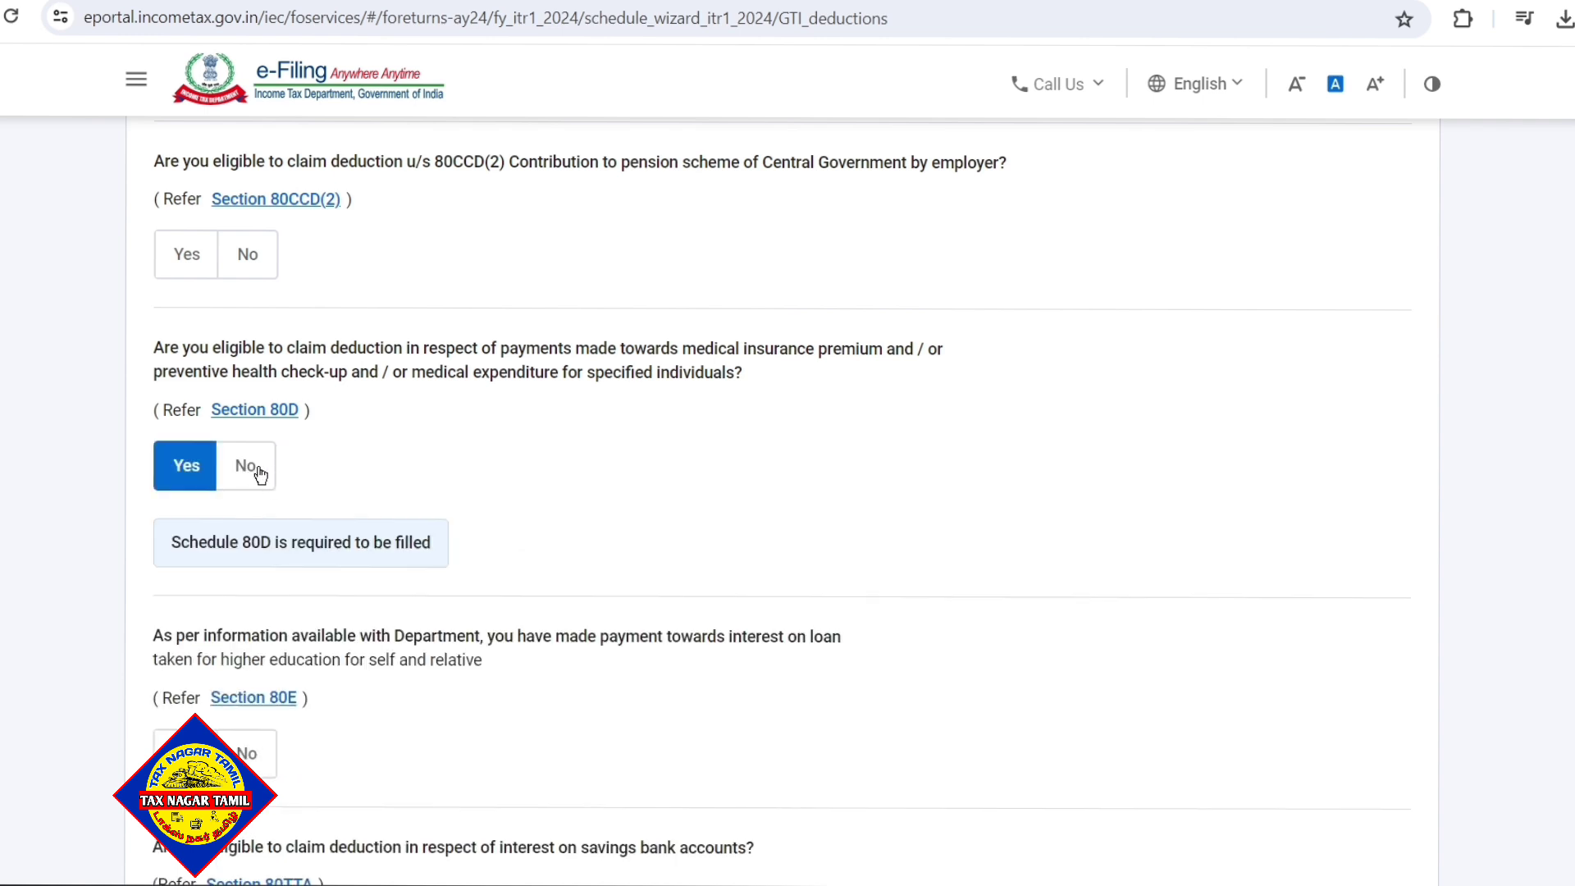
click(259, 474)
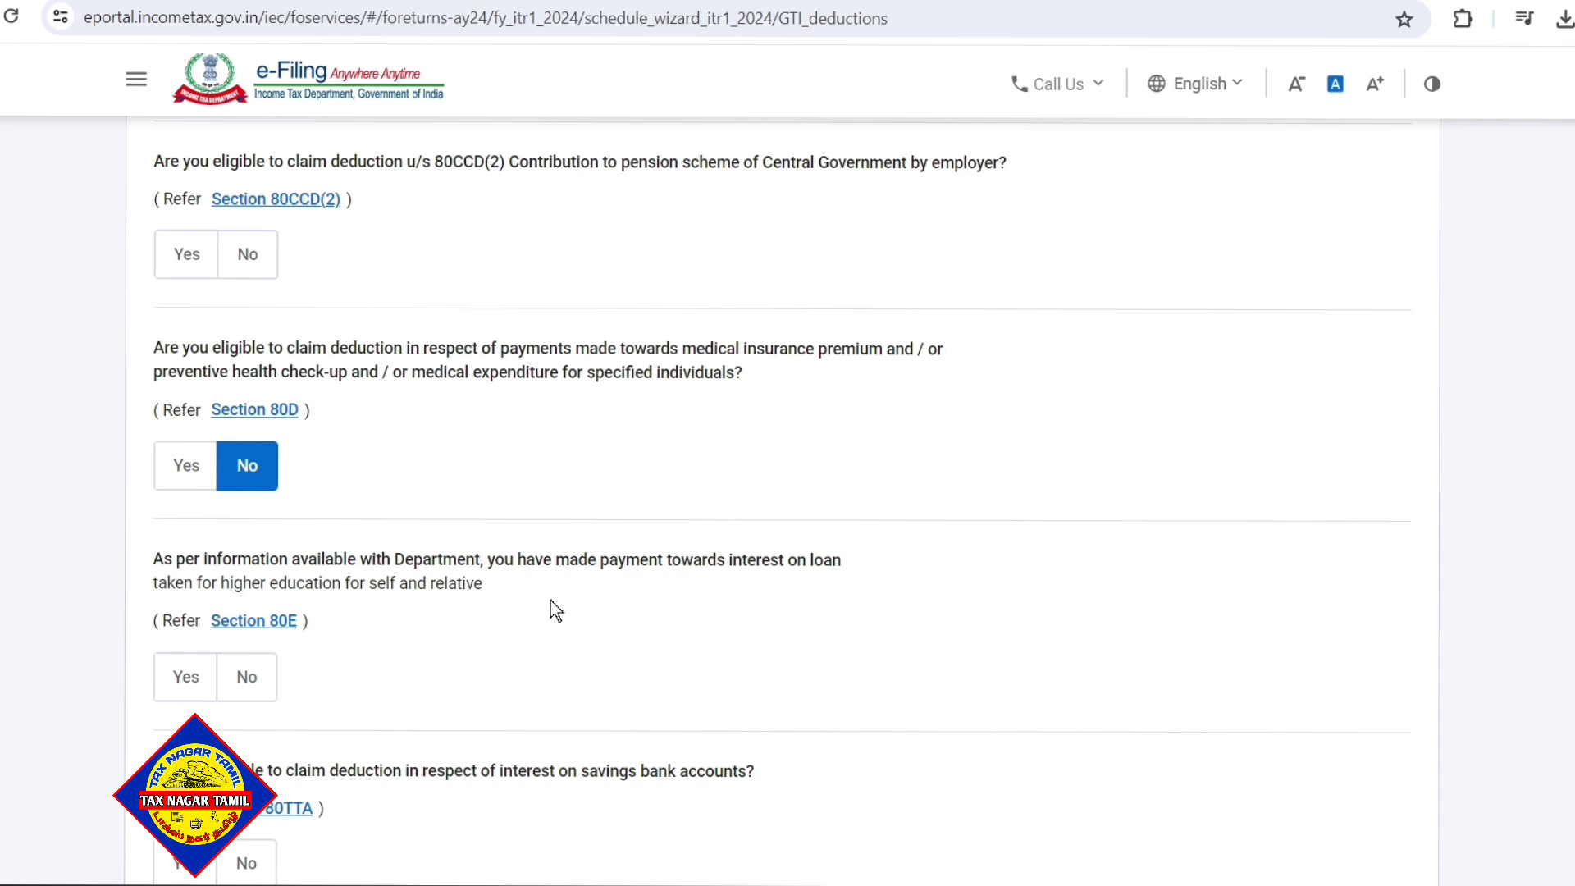
Answer No to 80TTA savings interest and reach the ₹0 Total Deductions summary
scroll(550, 601, down, 3)
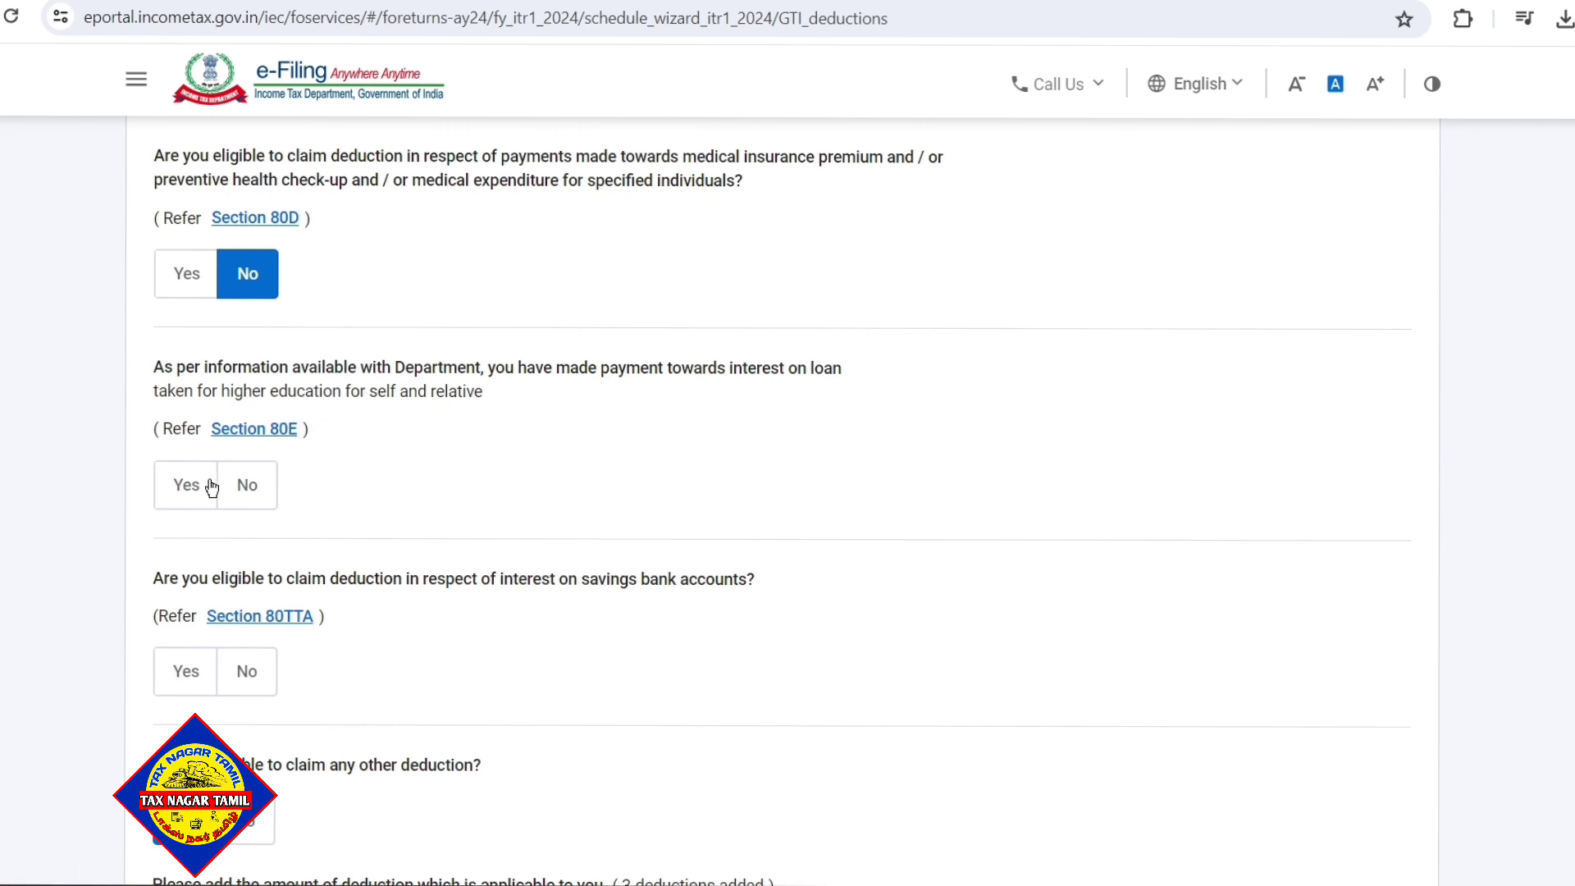
scroll(542, 529, down, 1)
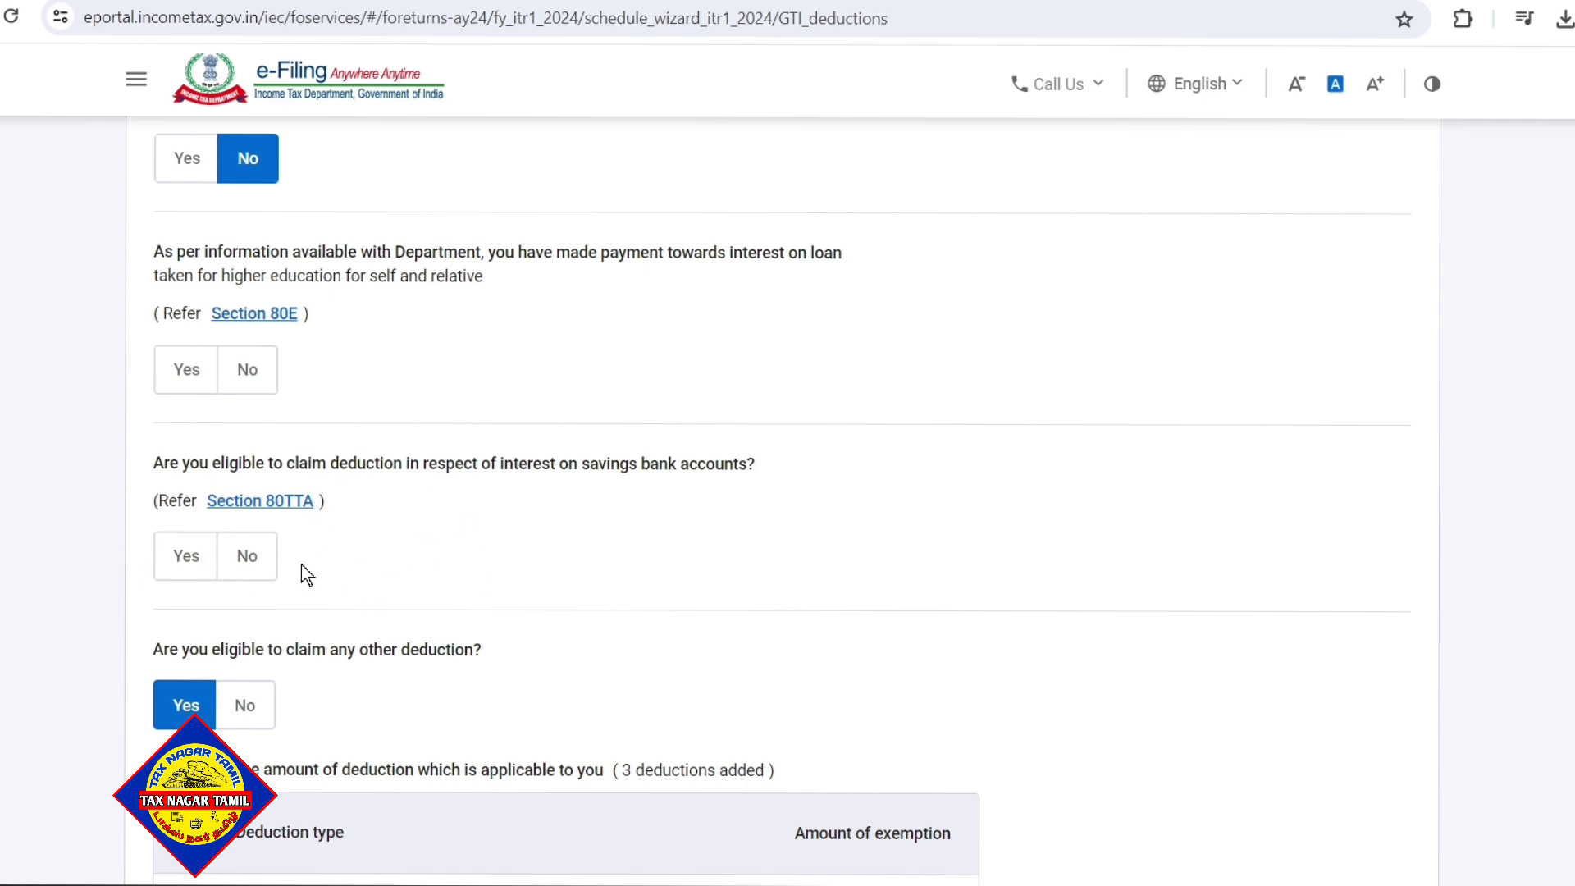
click(196, 560)
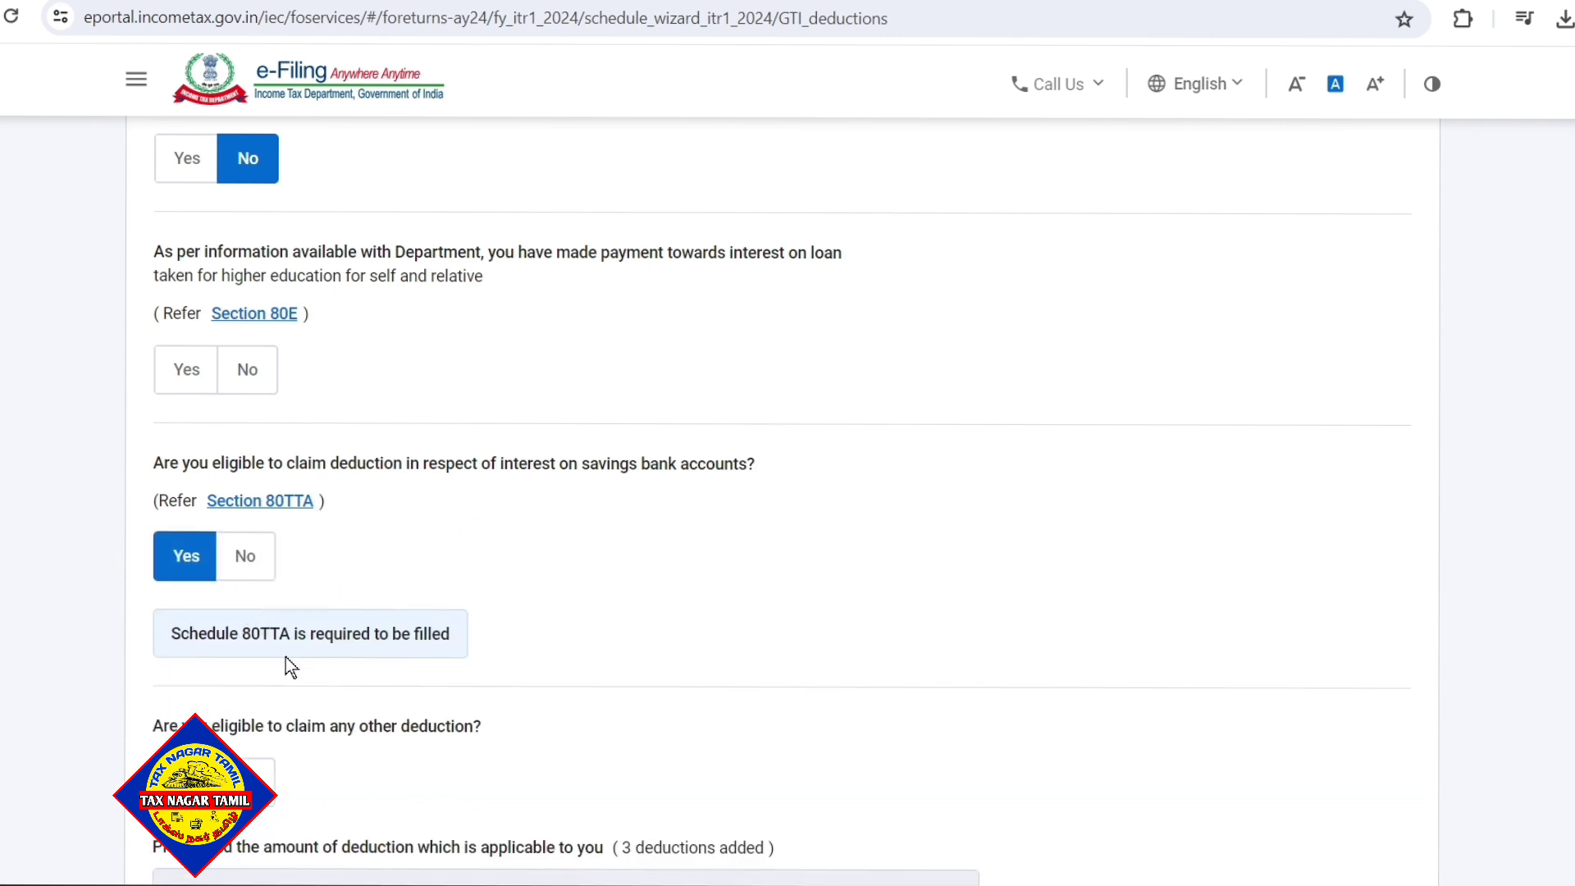
click(237, 565)
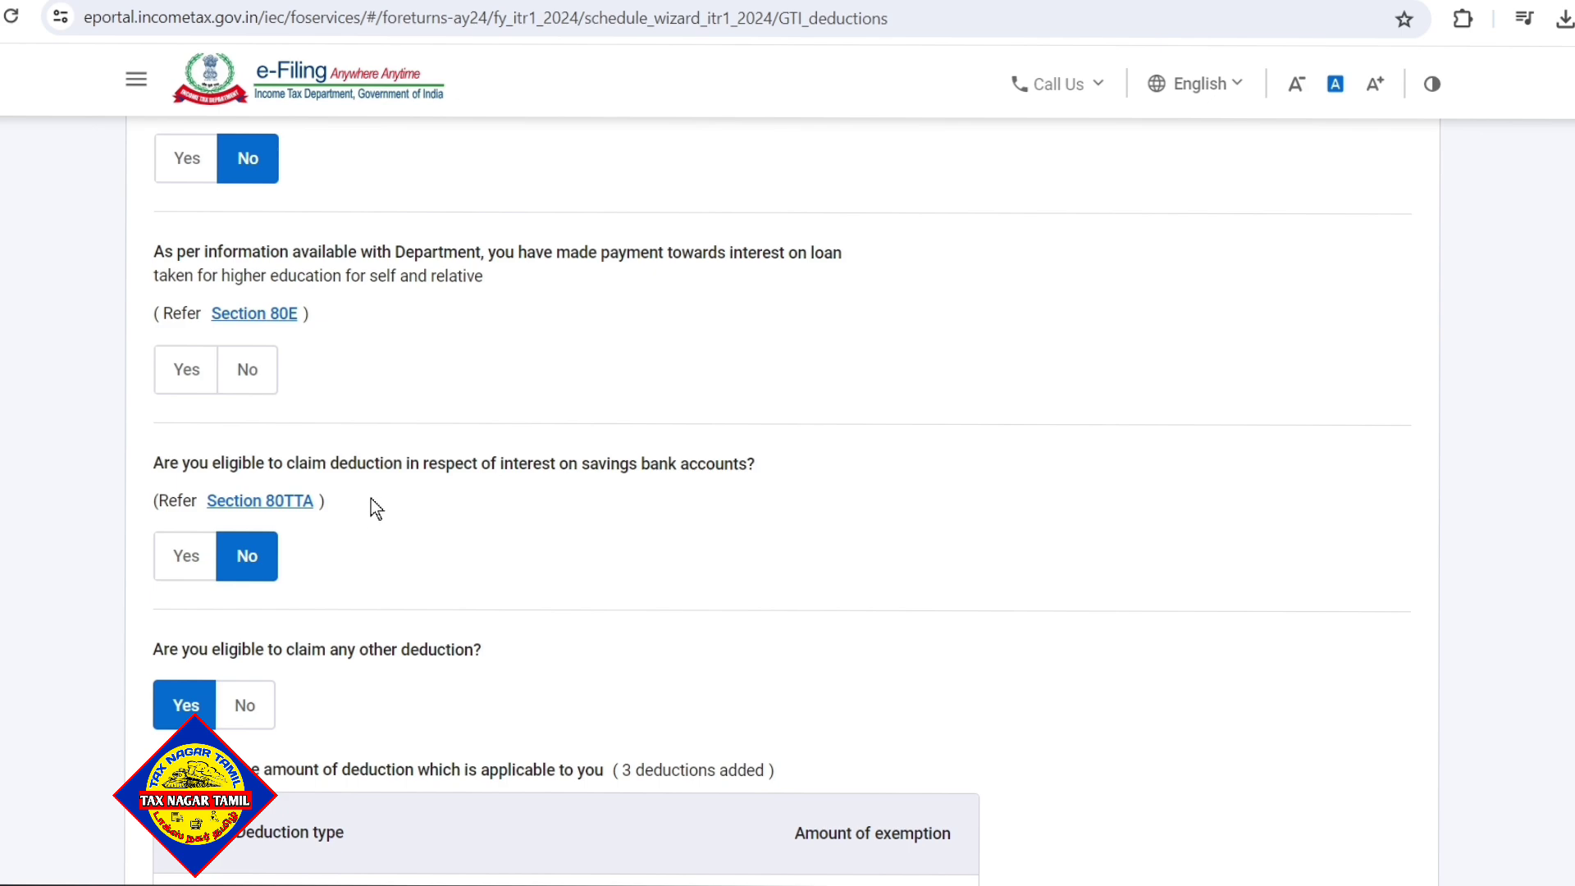
scroll(371, 499, down, 3)
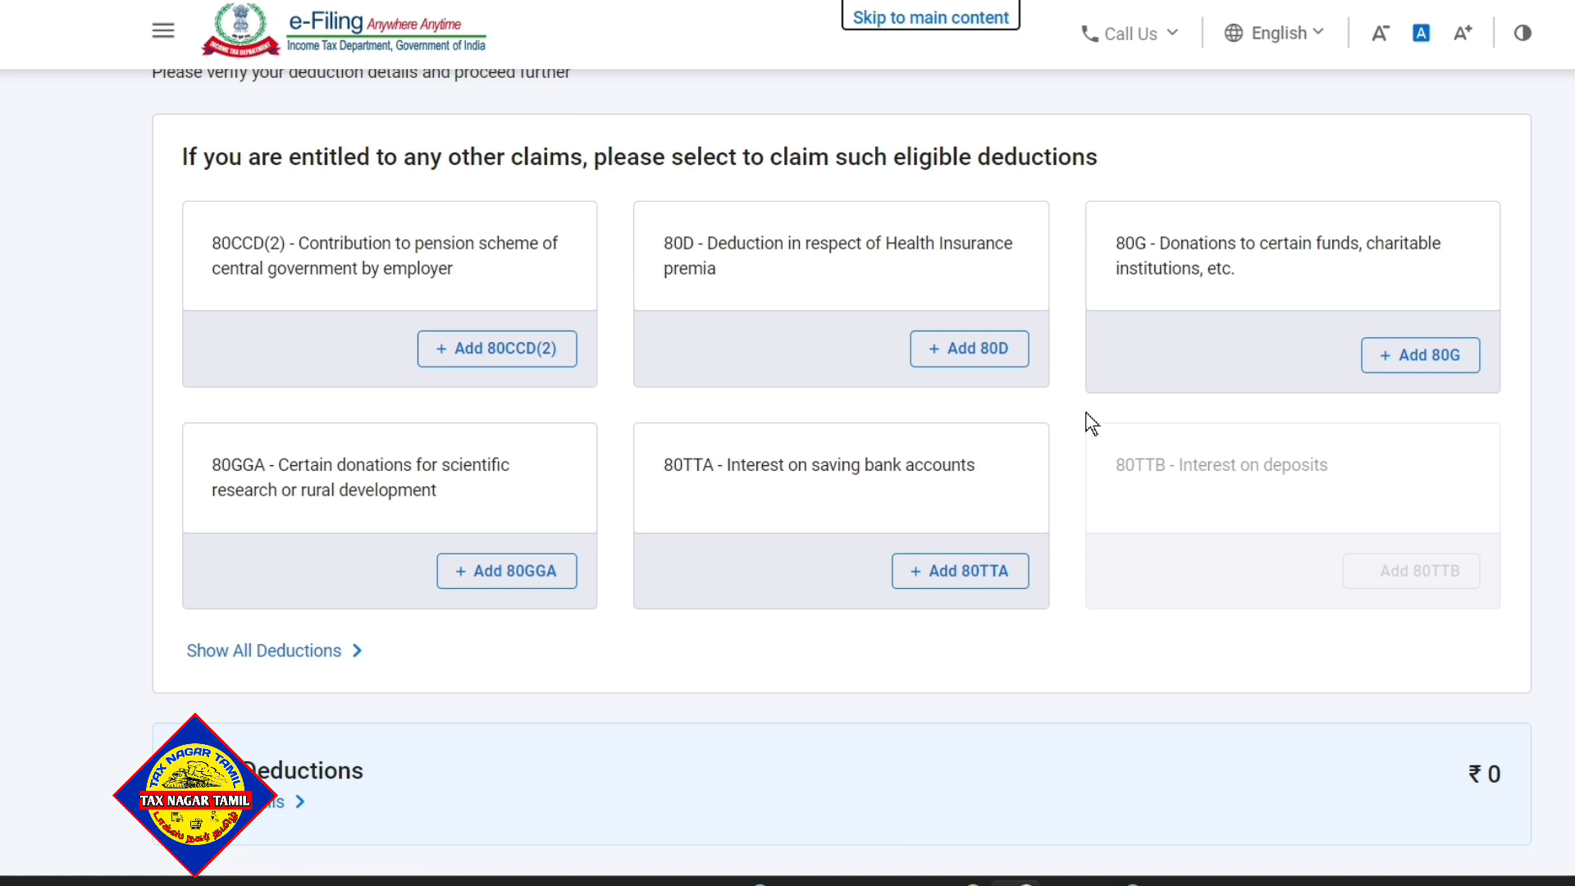
Scroll the Return Summary to check Total Deductions is Confirmed and reach the Tax Paid row
scroll(1077, 419, down, 3)
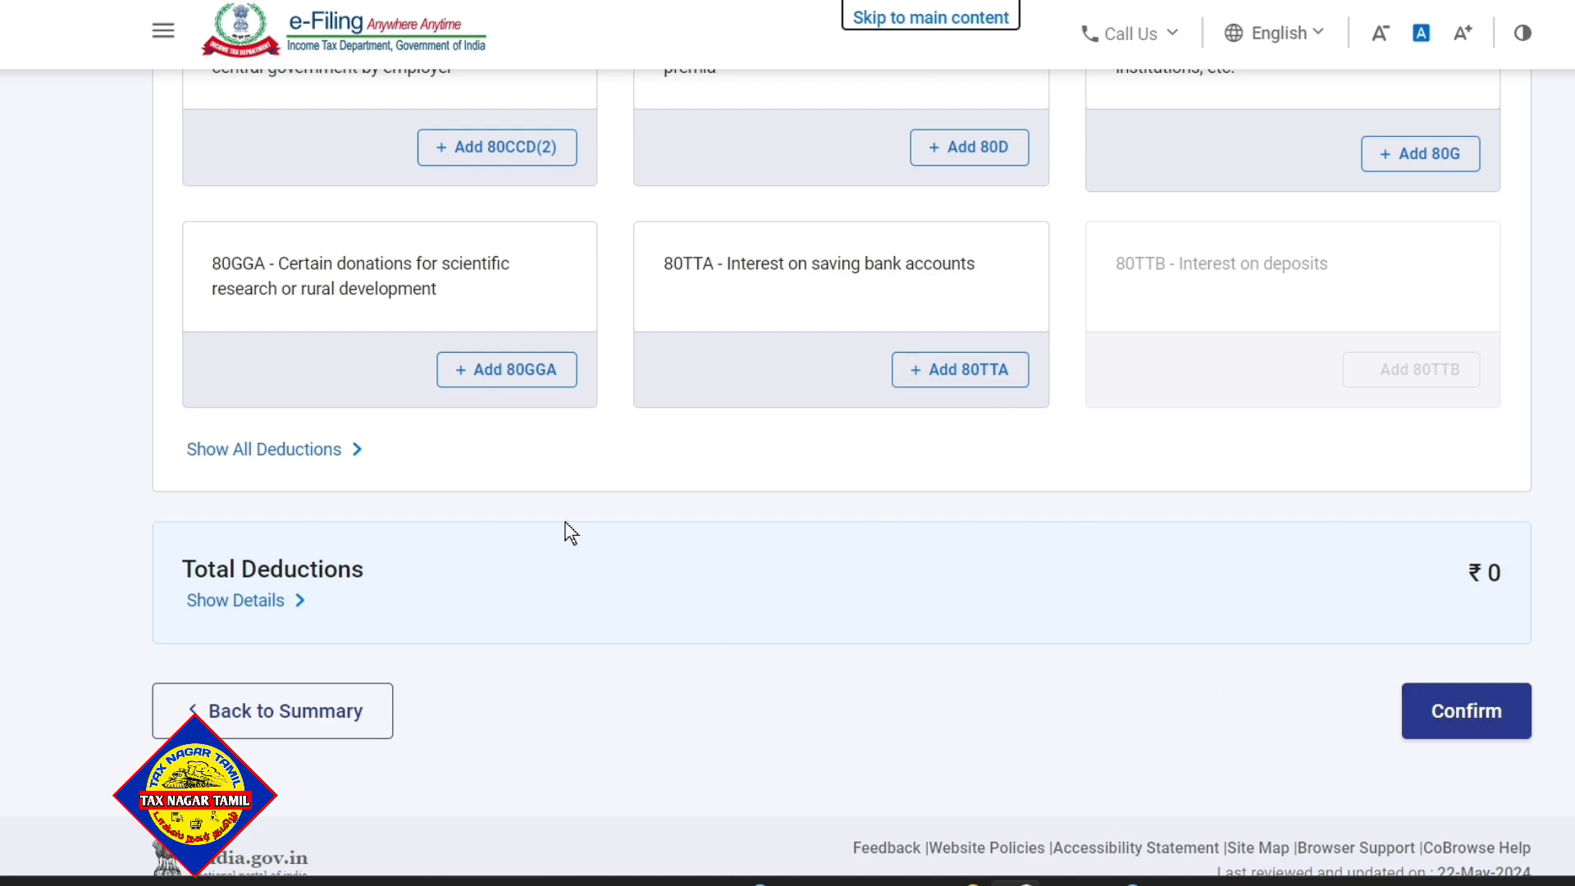
scroll(563, 531, up, 4)
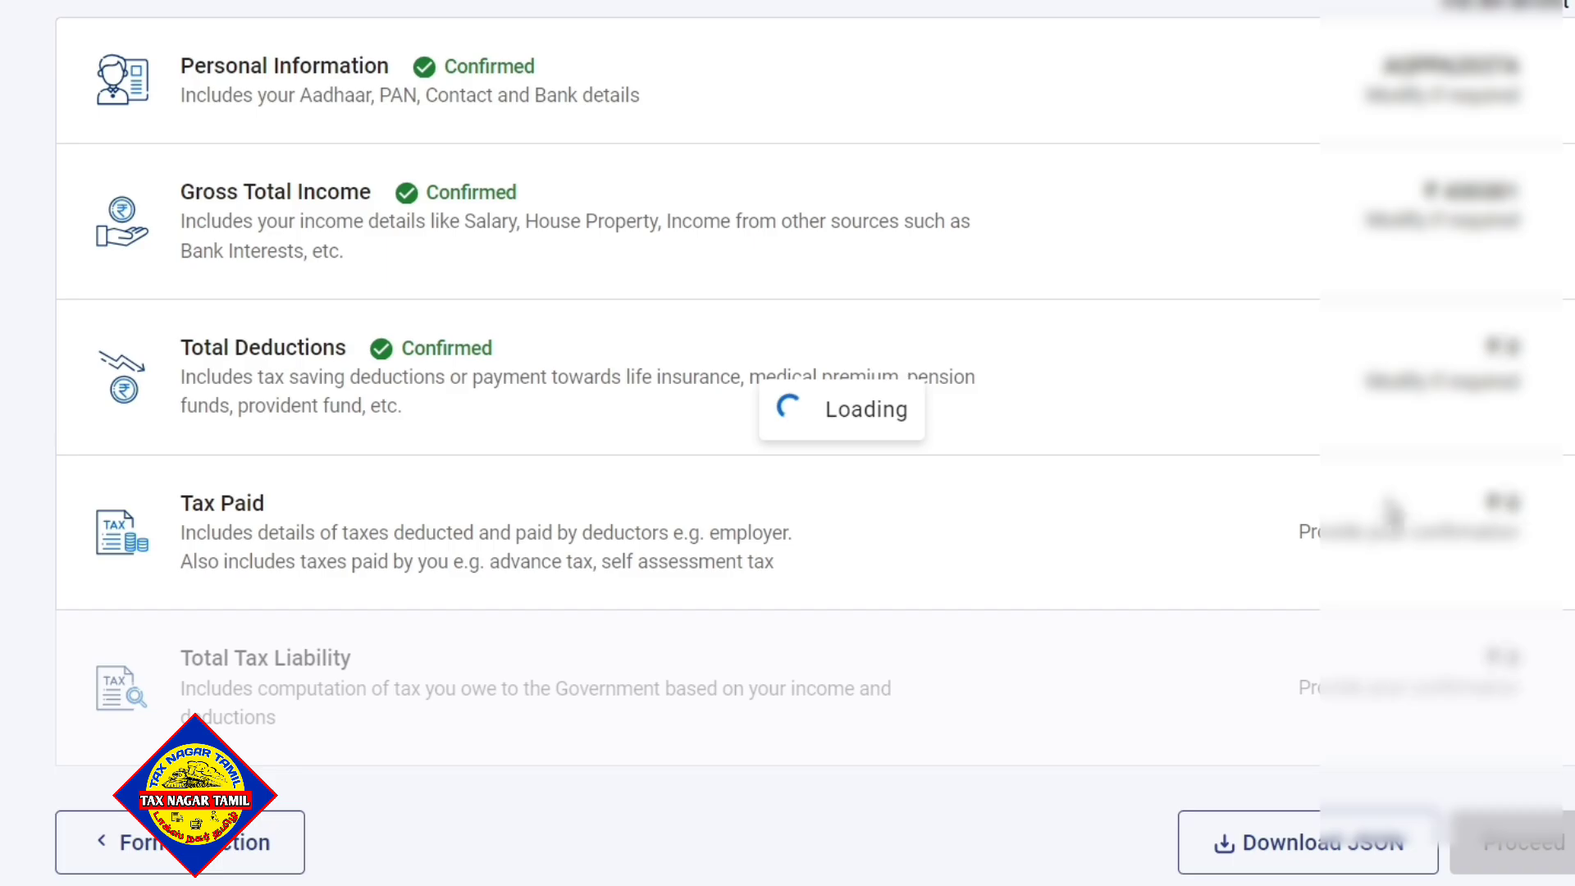
scroll(1386, 521, down, 8)
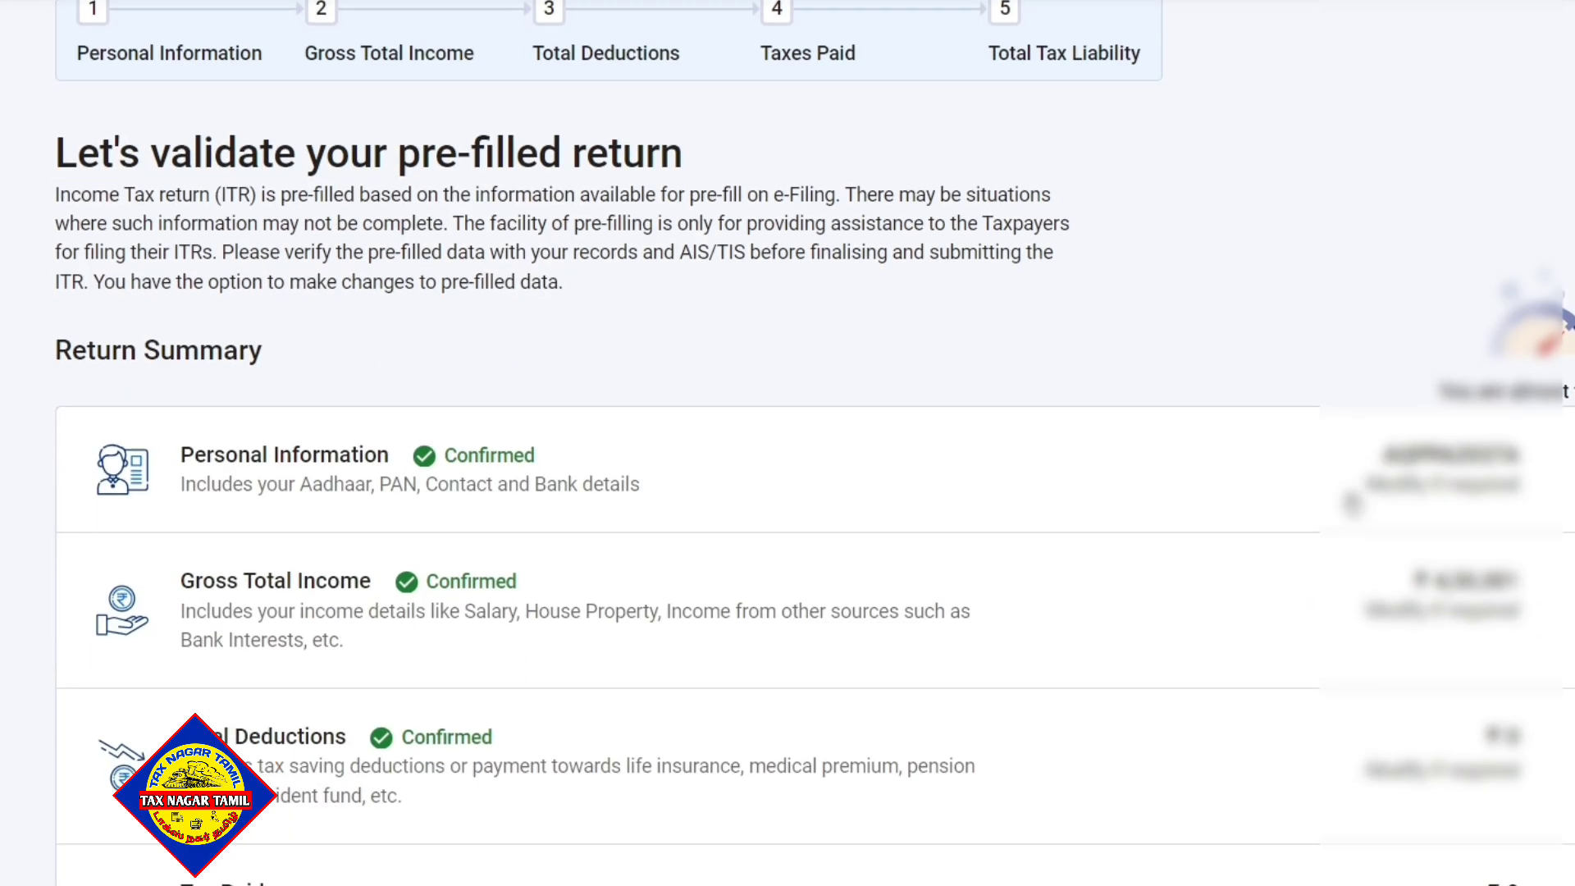
scroll(1312, 464, down, 2)
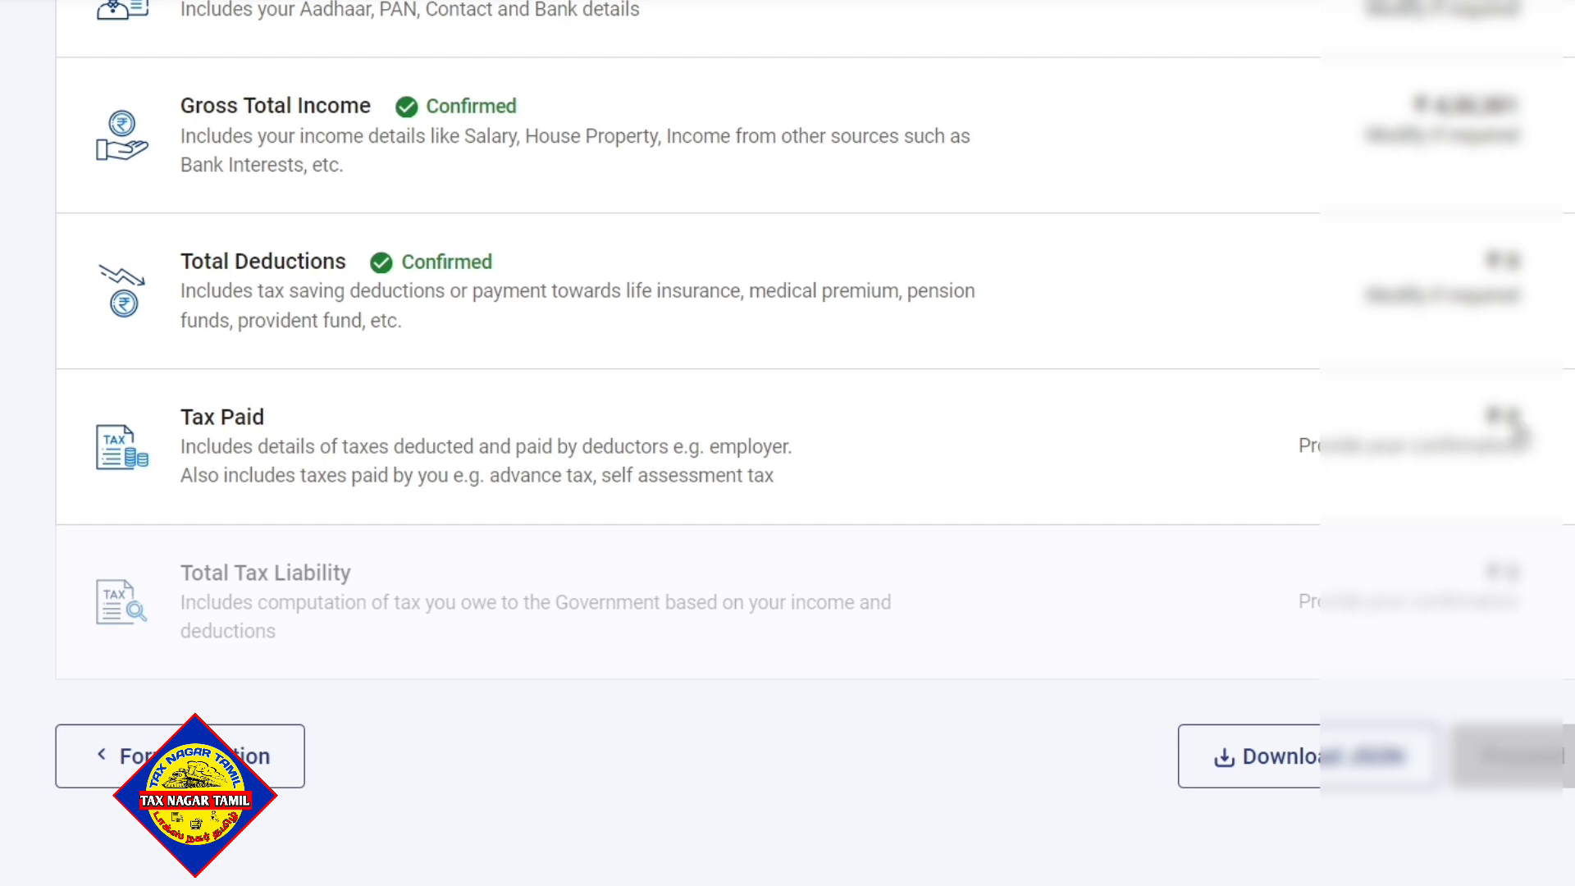
click(519, 453)
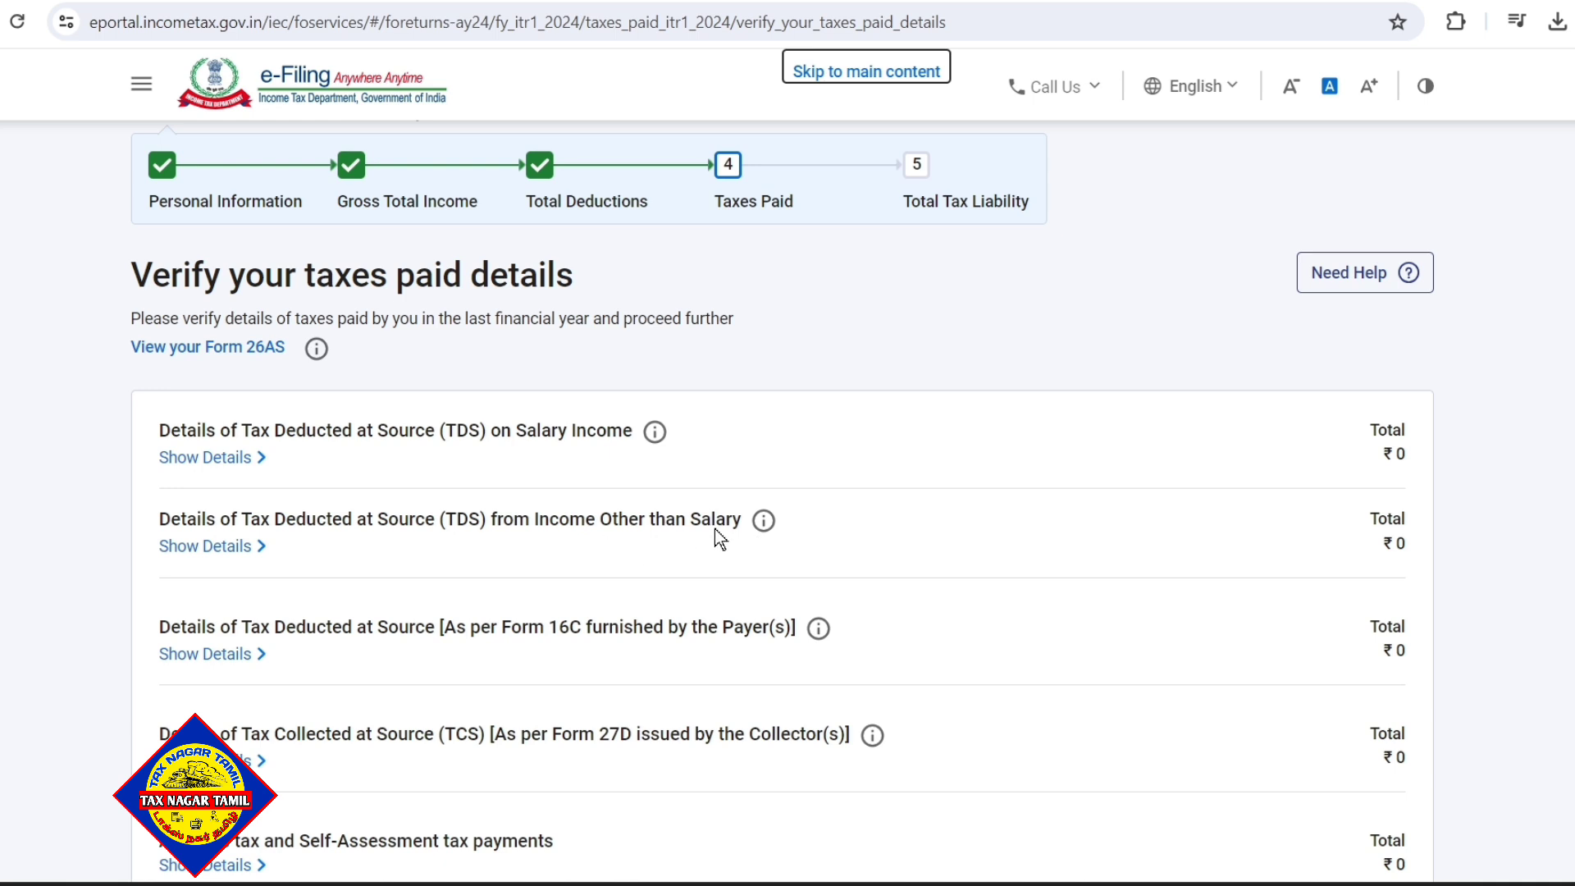
click(212, 548)
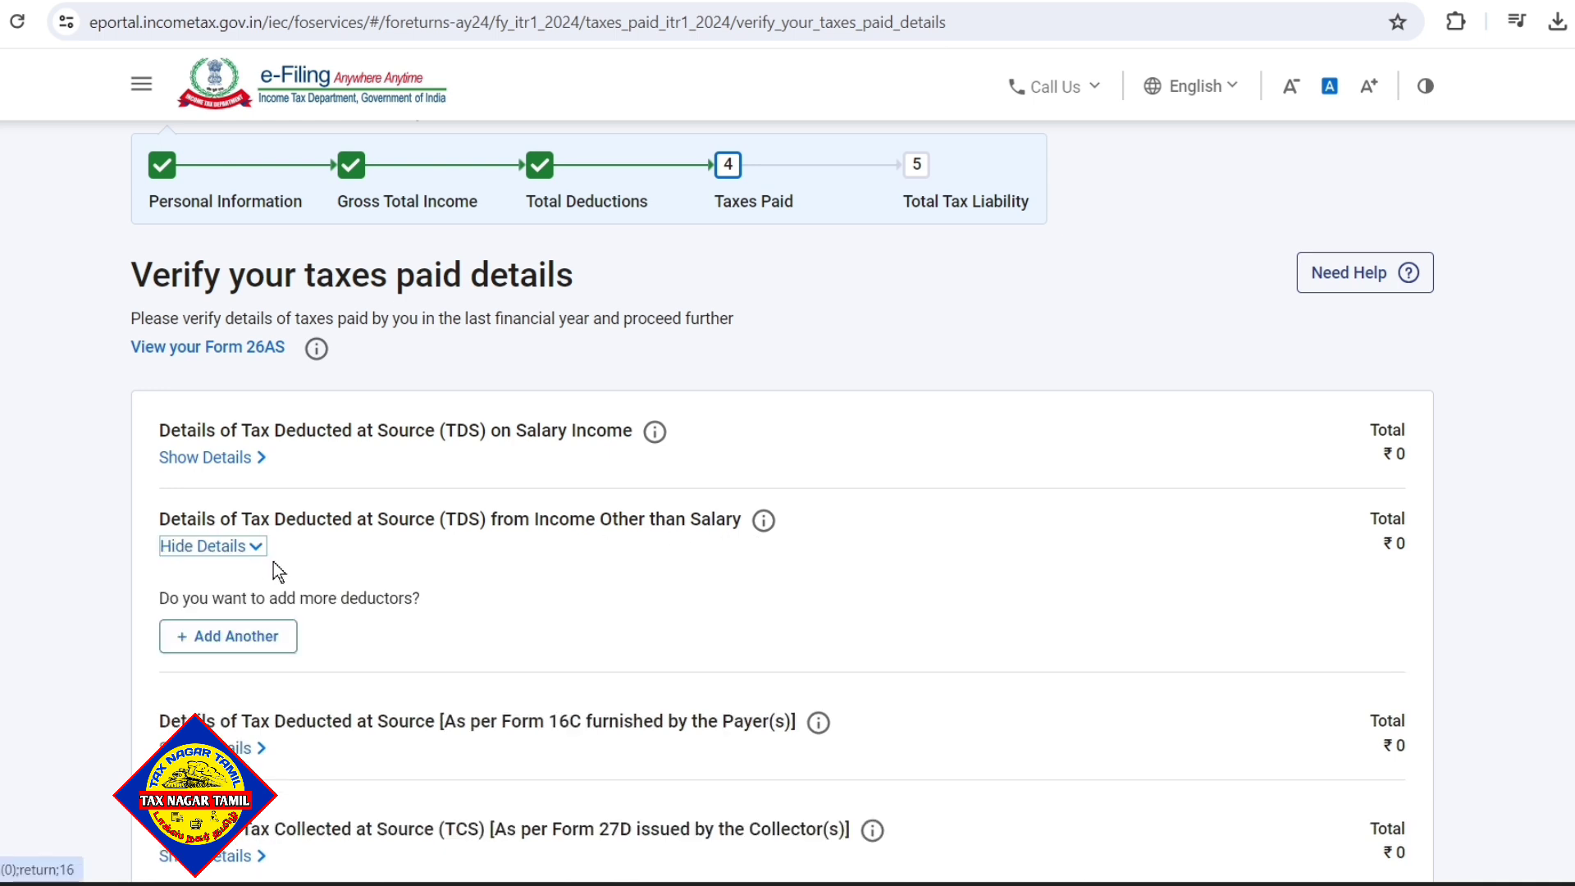
click(236, 637)
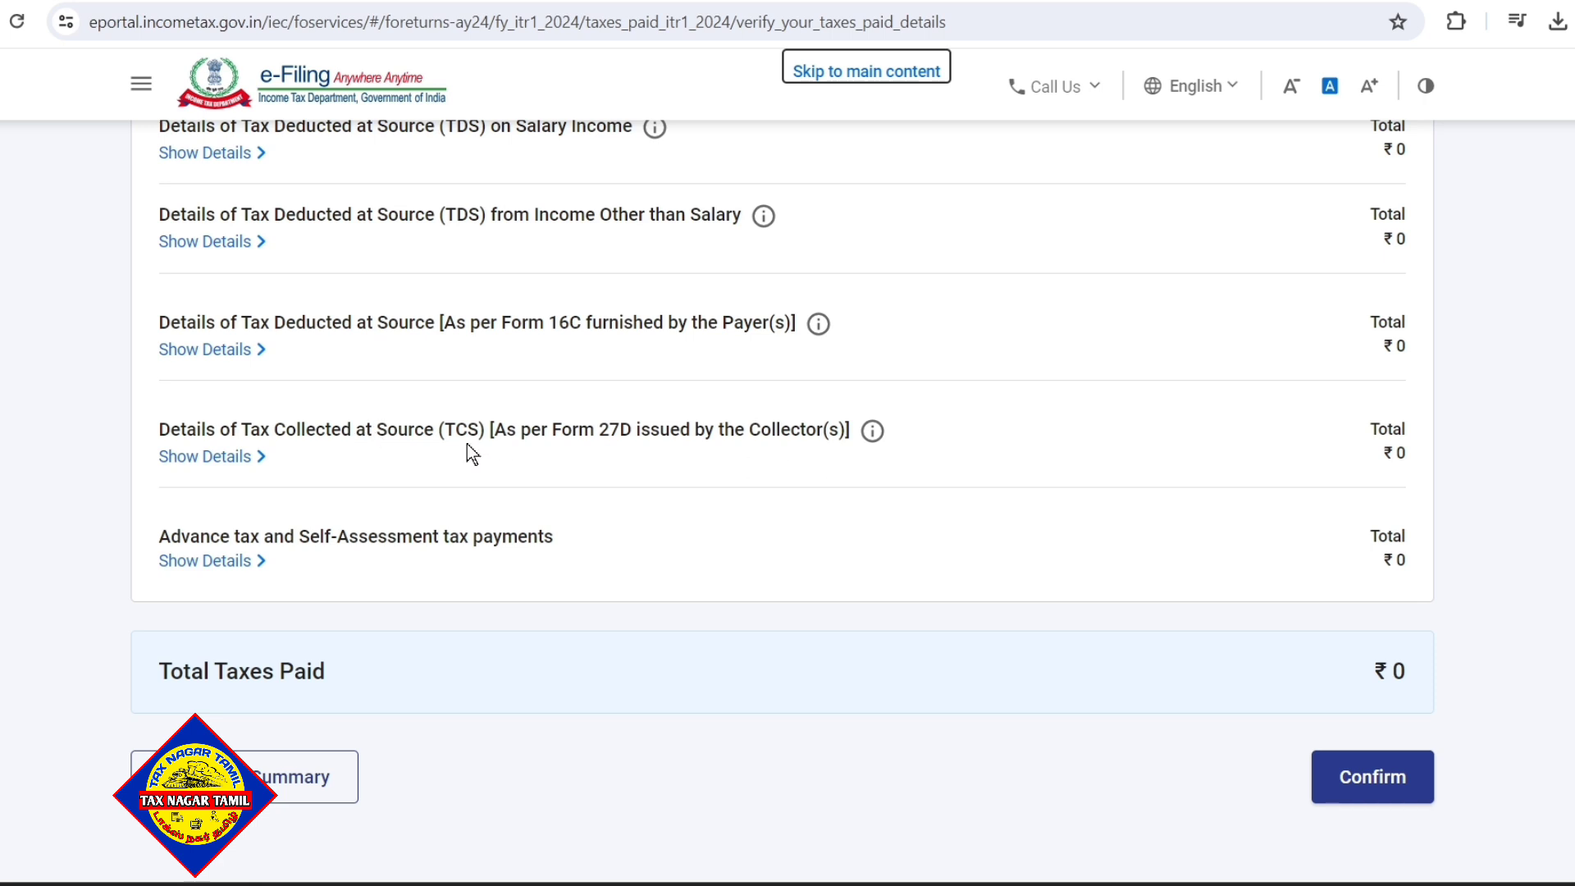
click(199, 458)
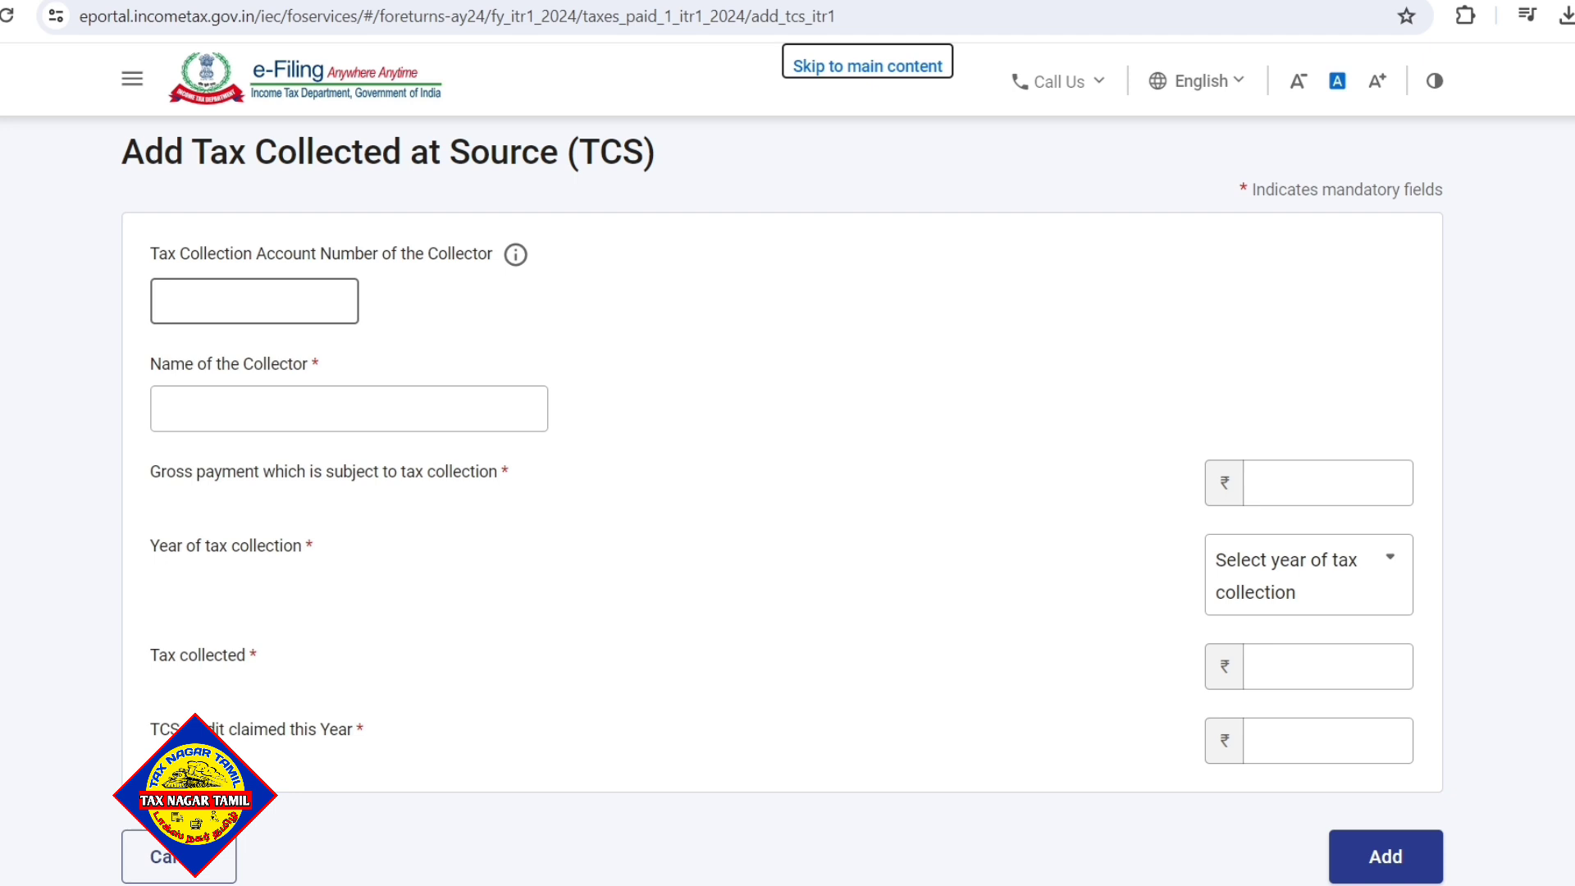
click(255, 301)
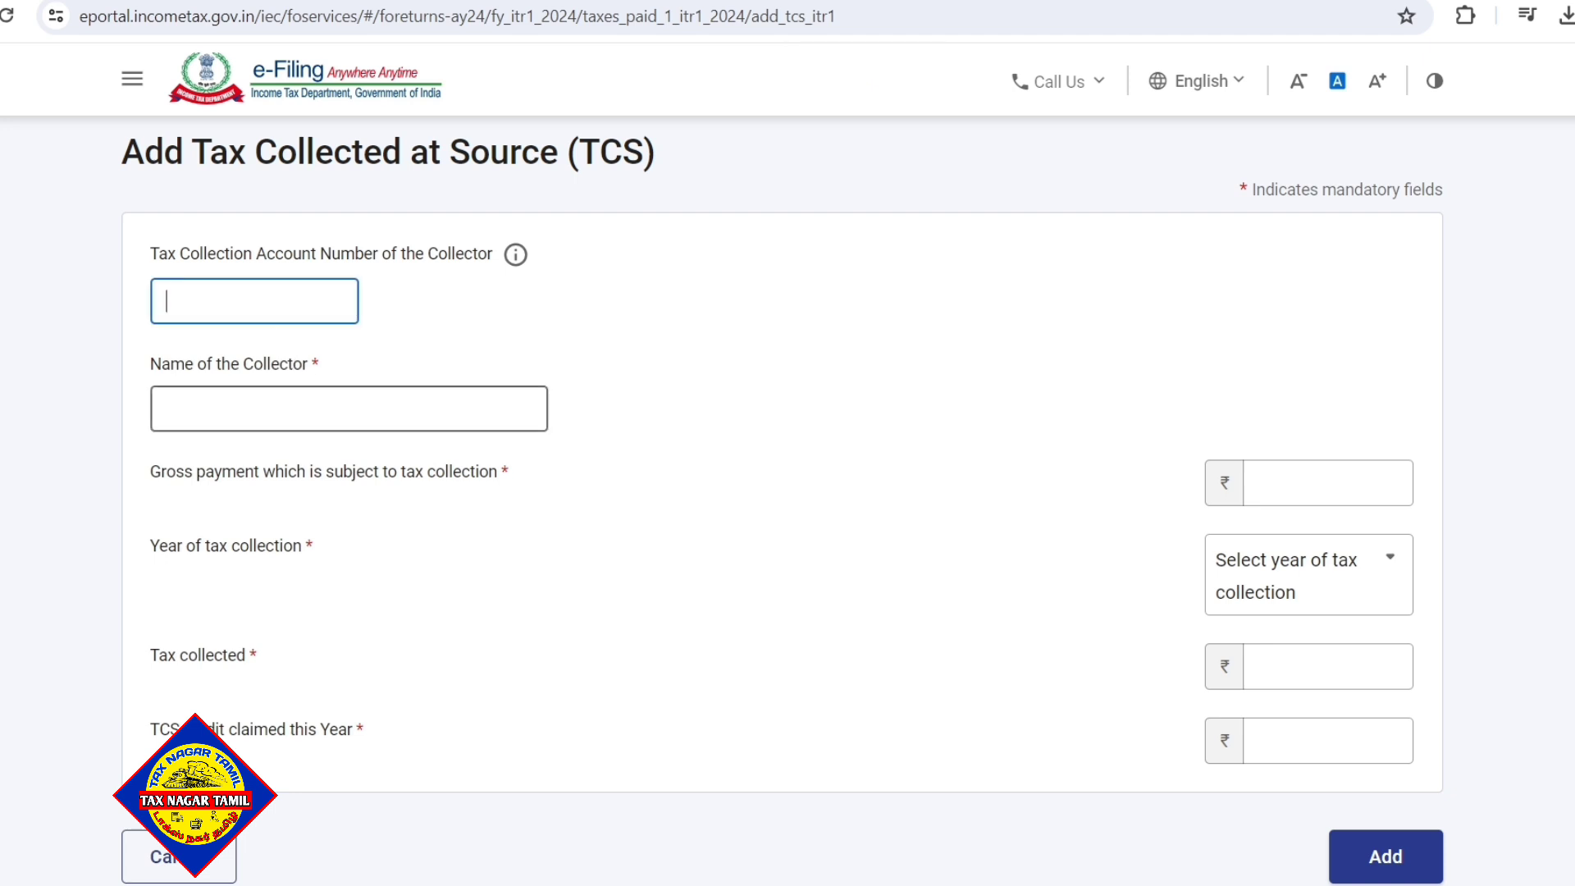
click(318, 393)
click(823, 386)
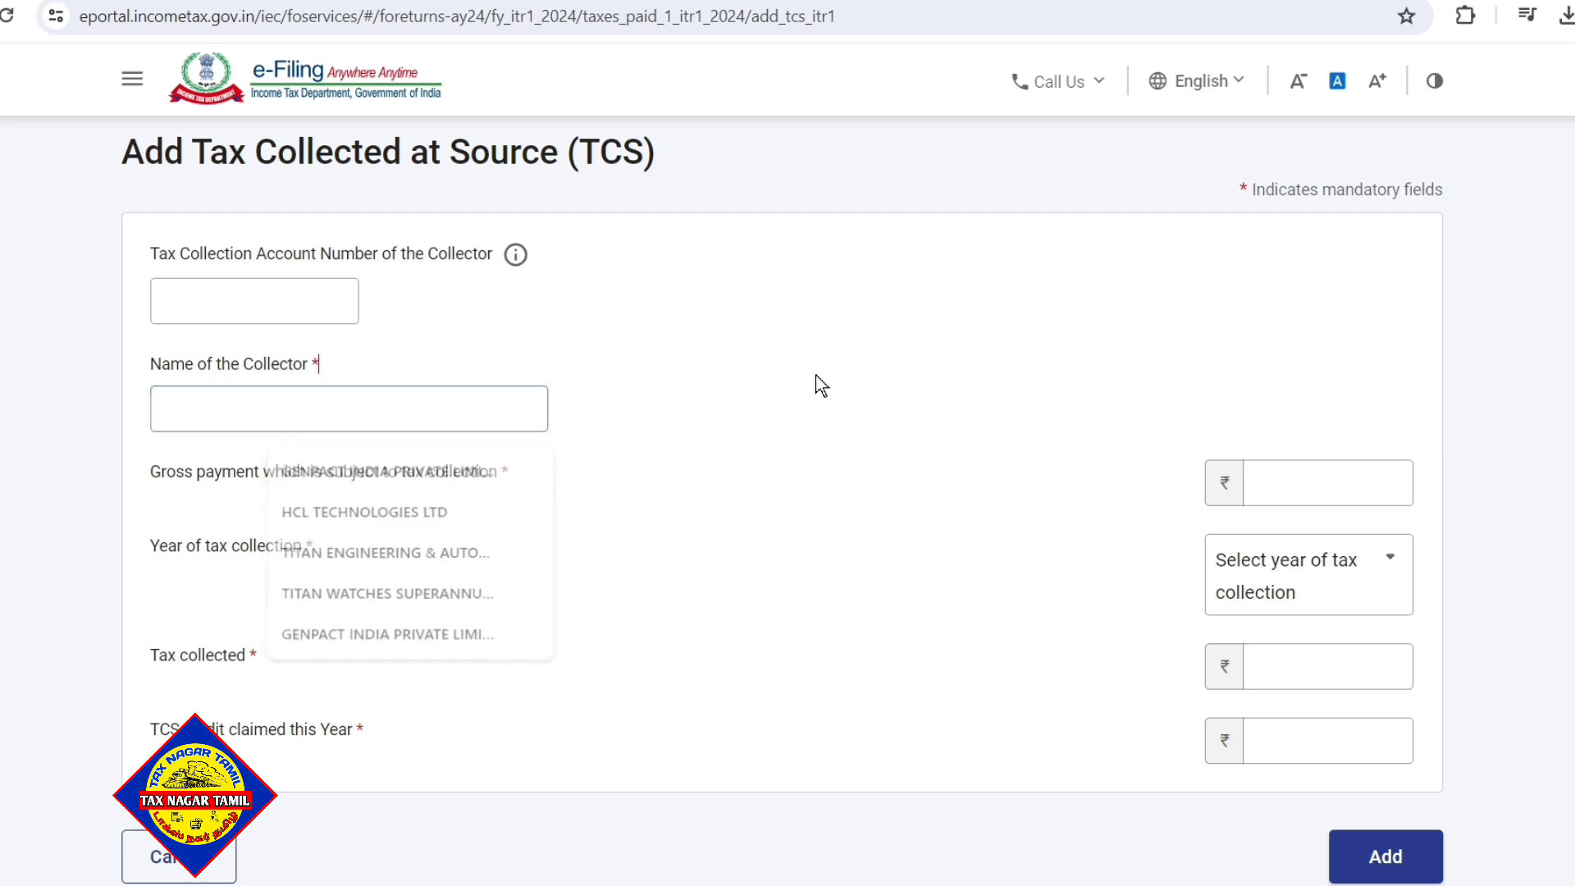
click(1329, 483)
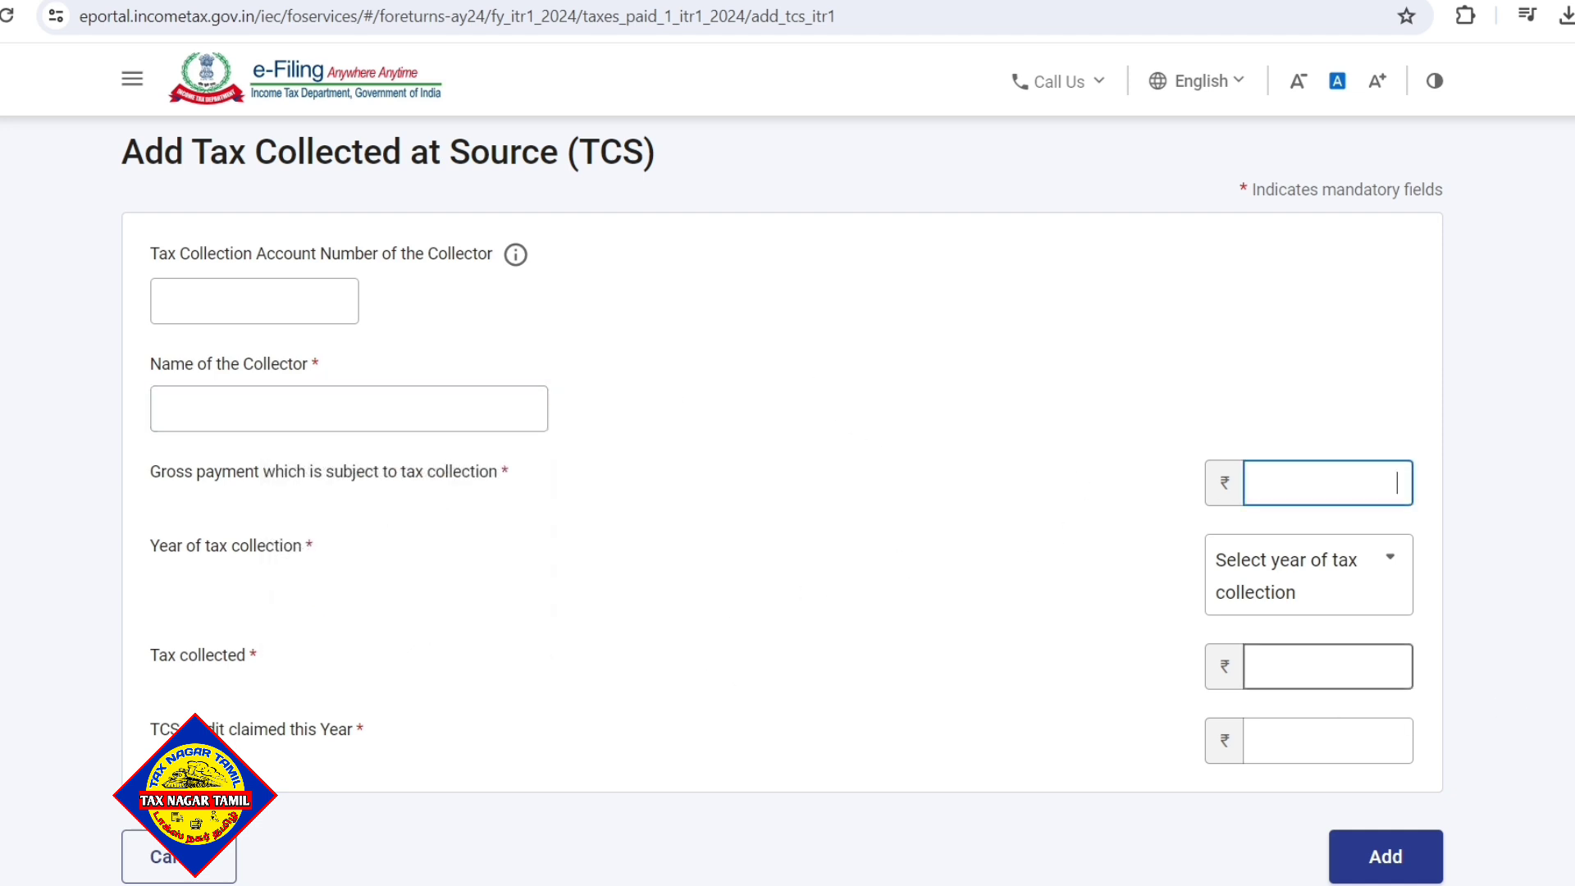
key(Tab)
key(Tab)
key(Tab)
key(Tab)
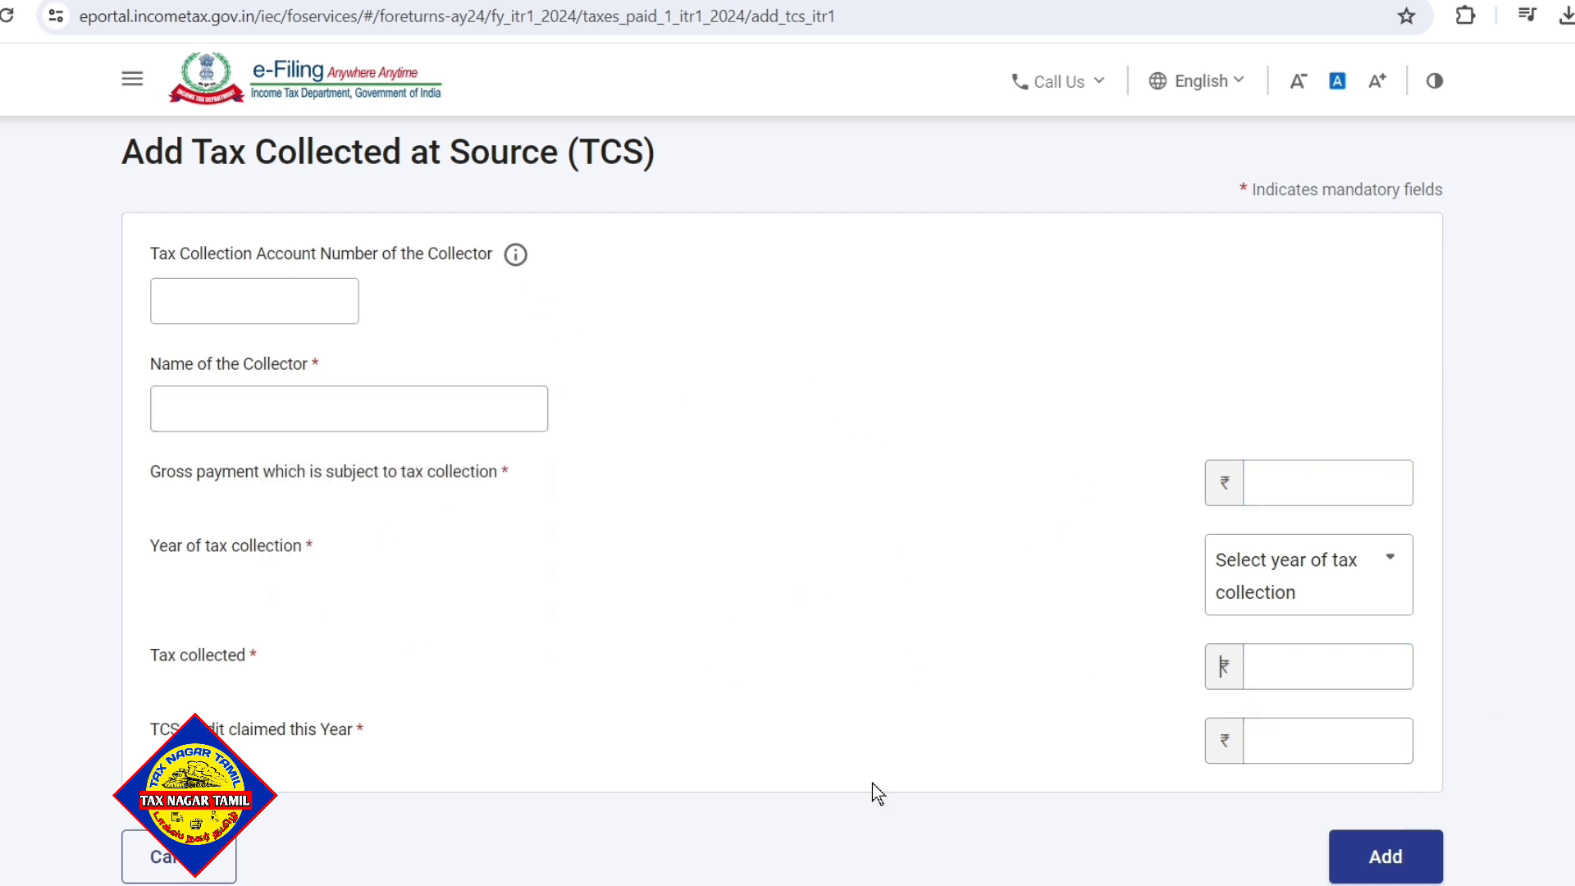
click(1323, 748)
scroll(397, 744, down, 1)
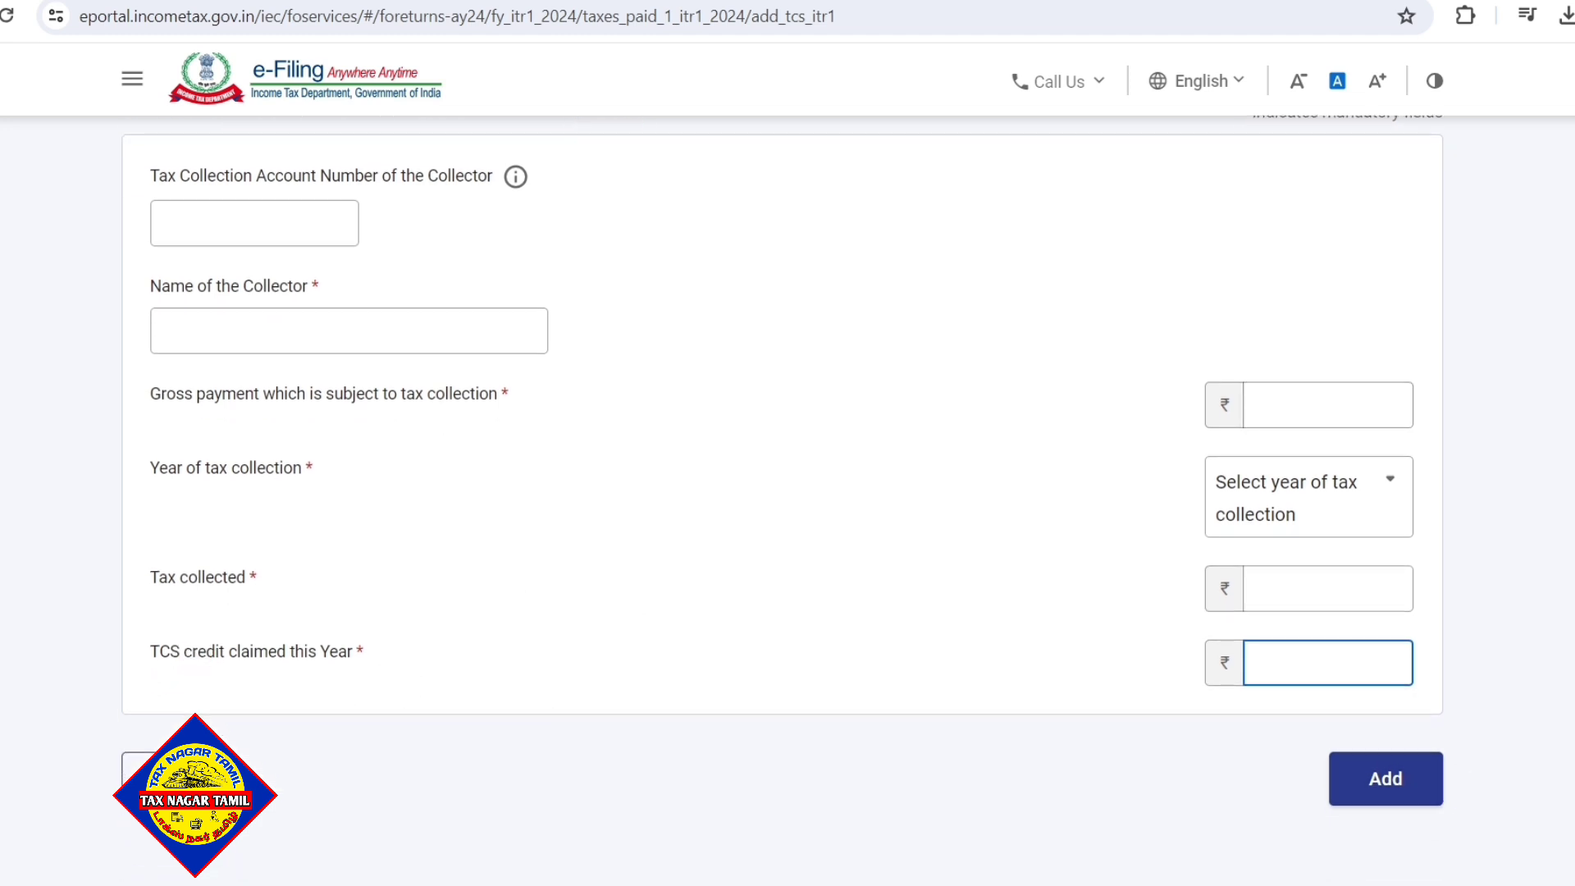
click(128, 759)
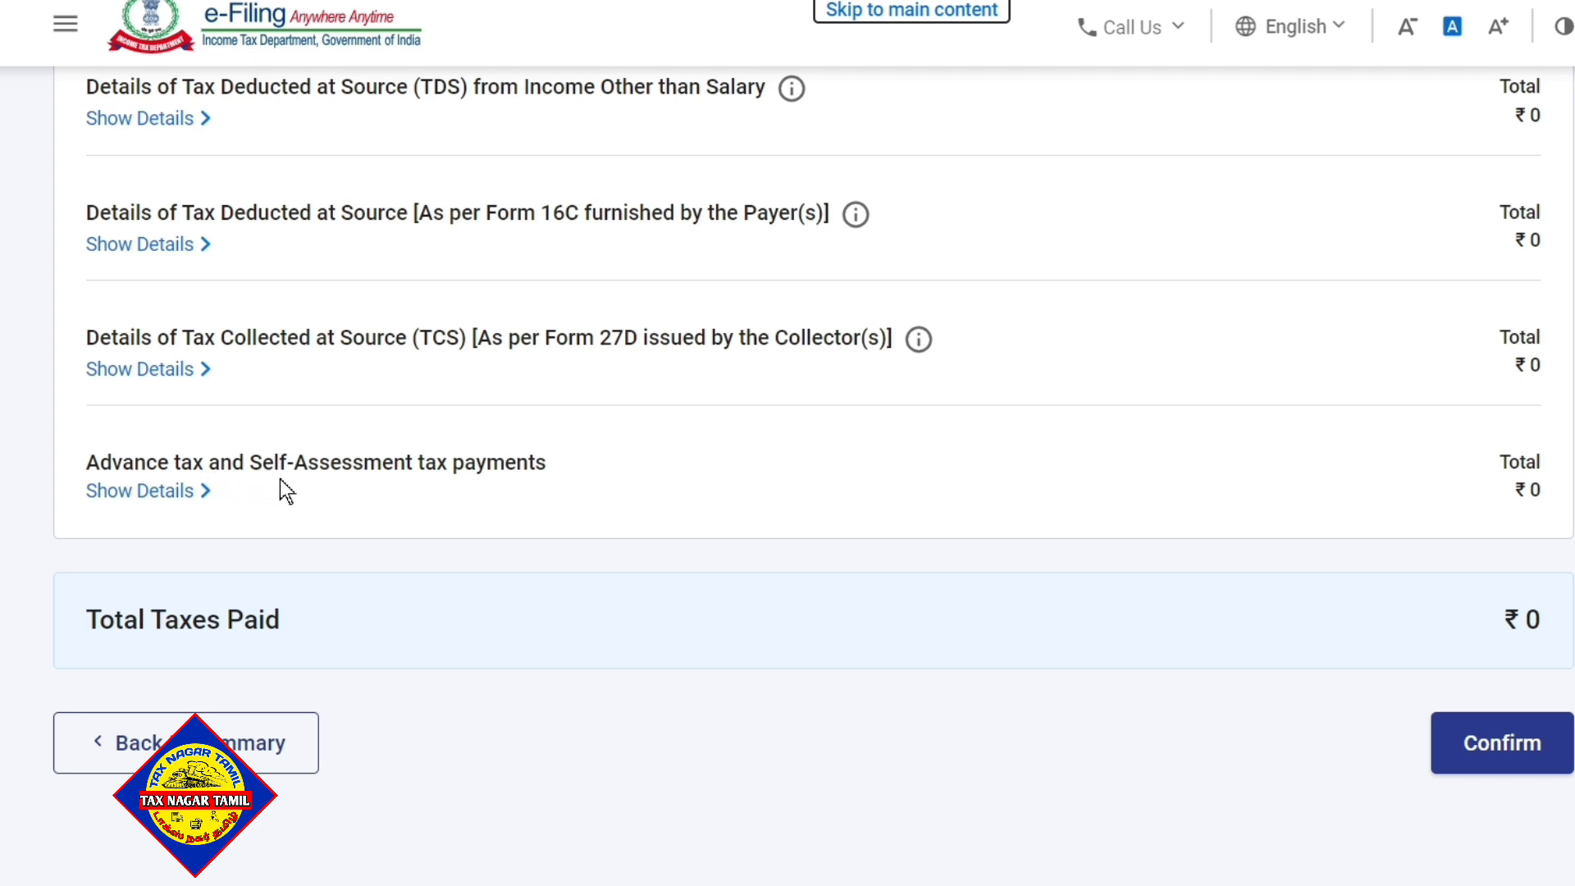
Open the Add Another advance tax form and inspect its BSR Code, challan number and amount fields
click(184, 493)
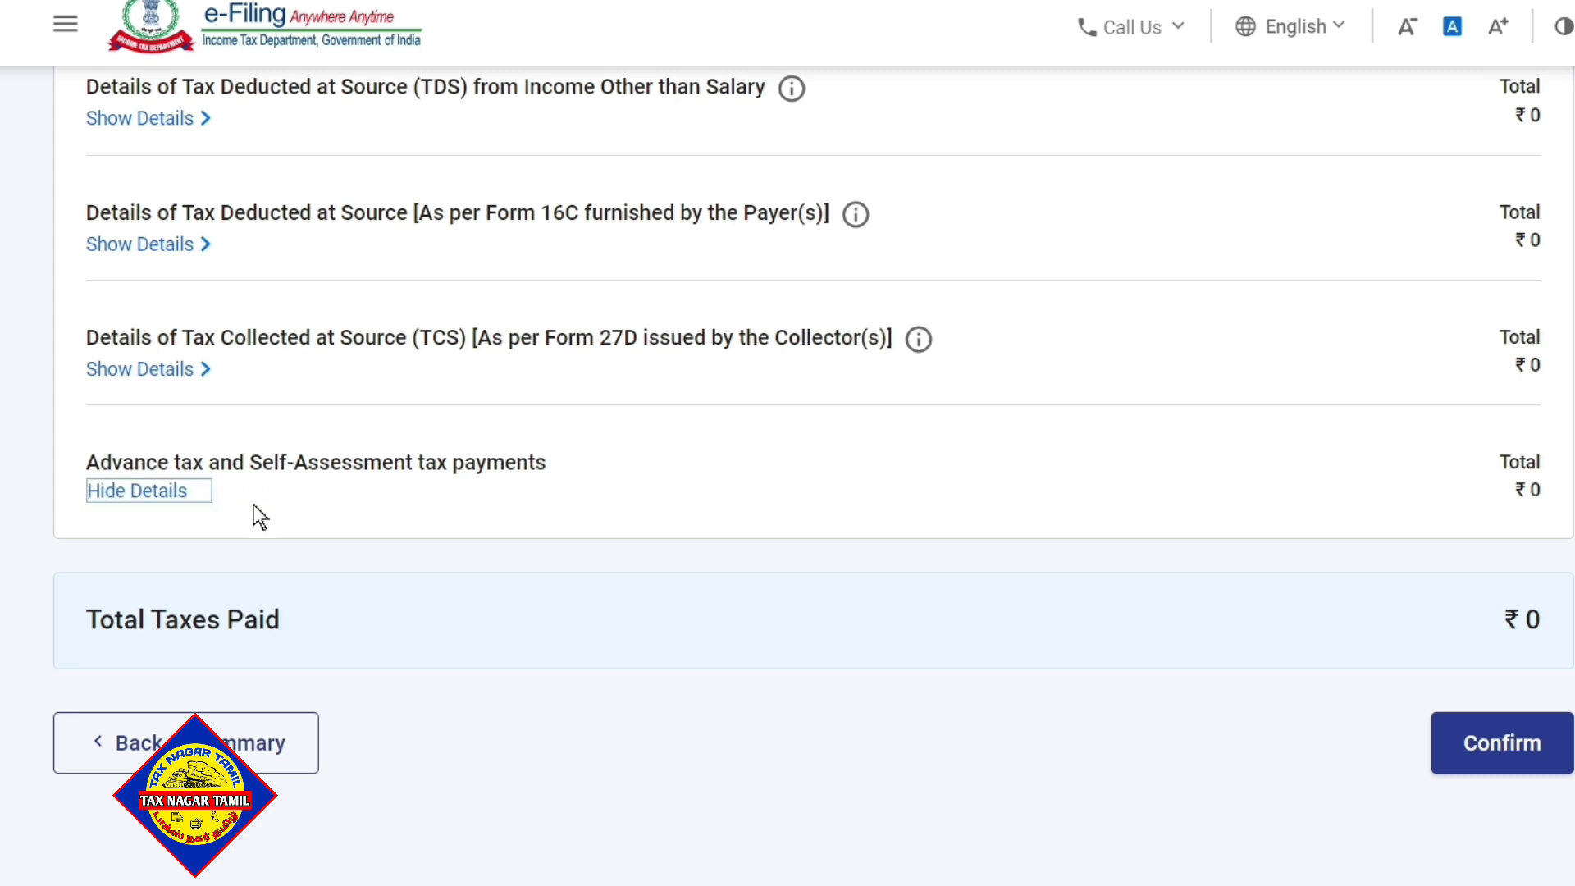
click(189, 599)
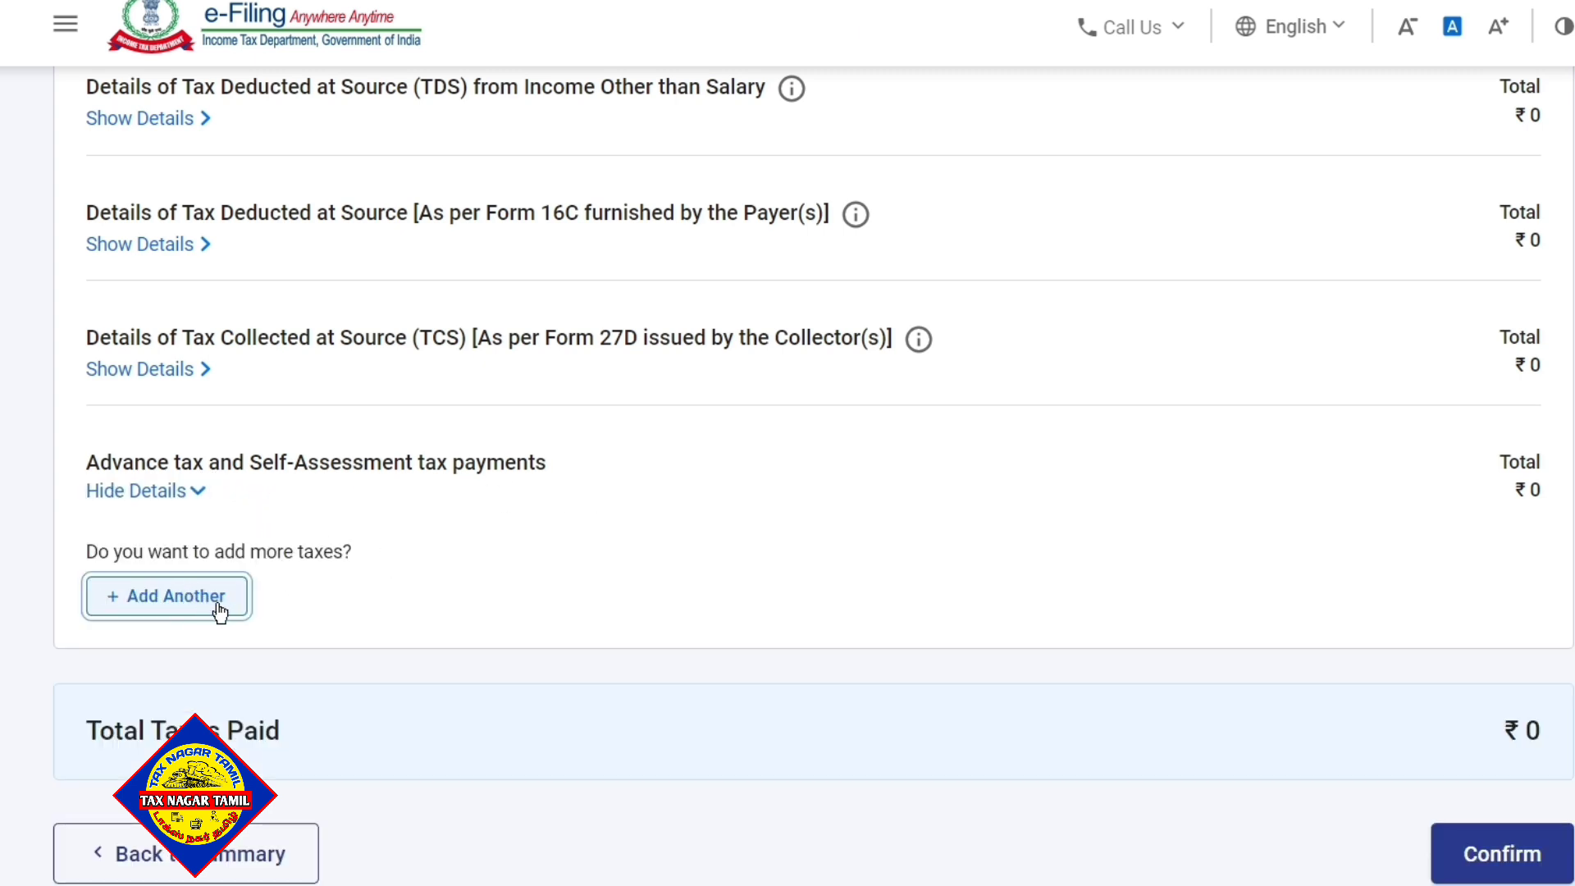
click(205, 453)
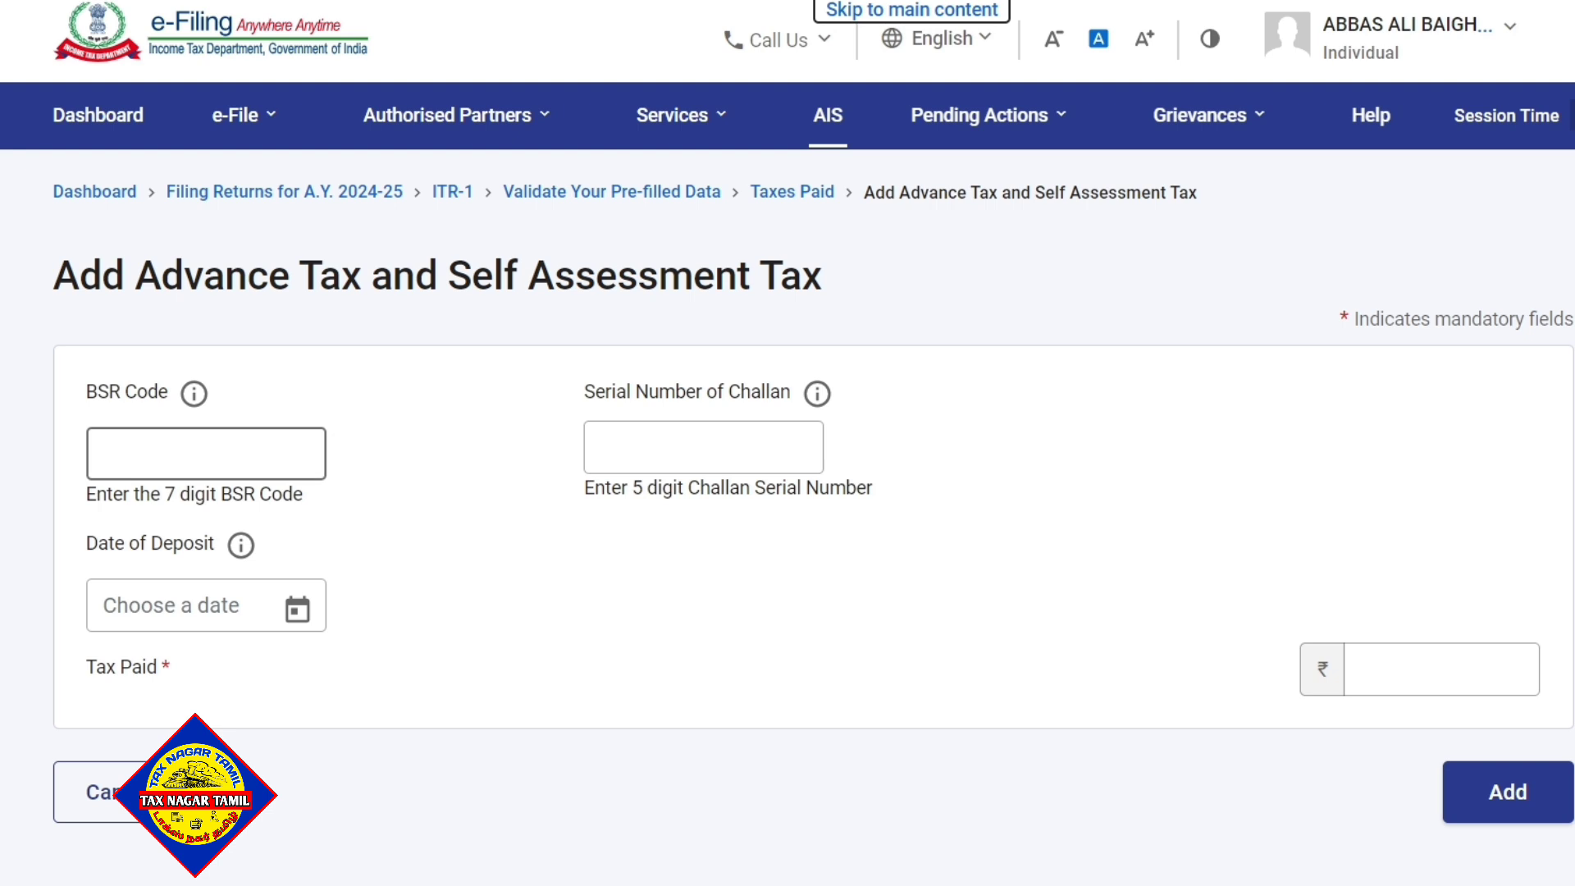
click(206, 454)
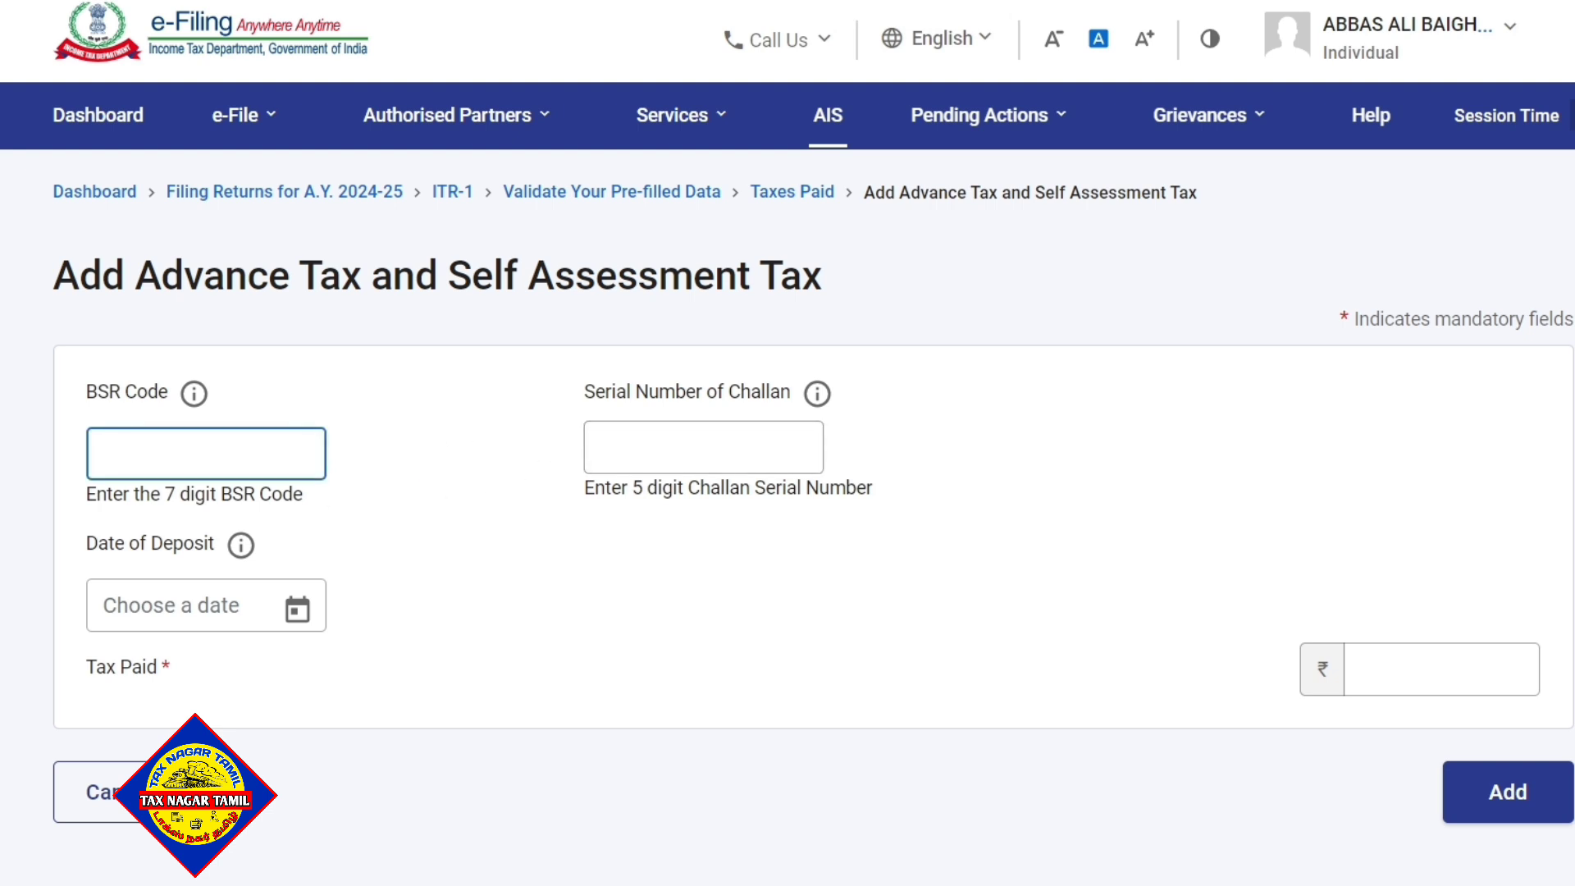
click(657, 460)
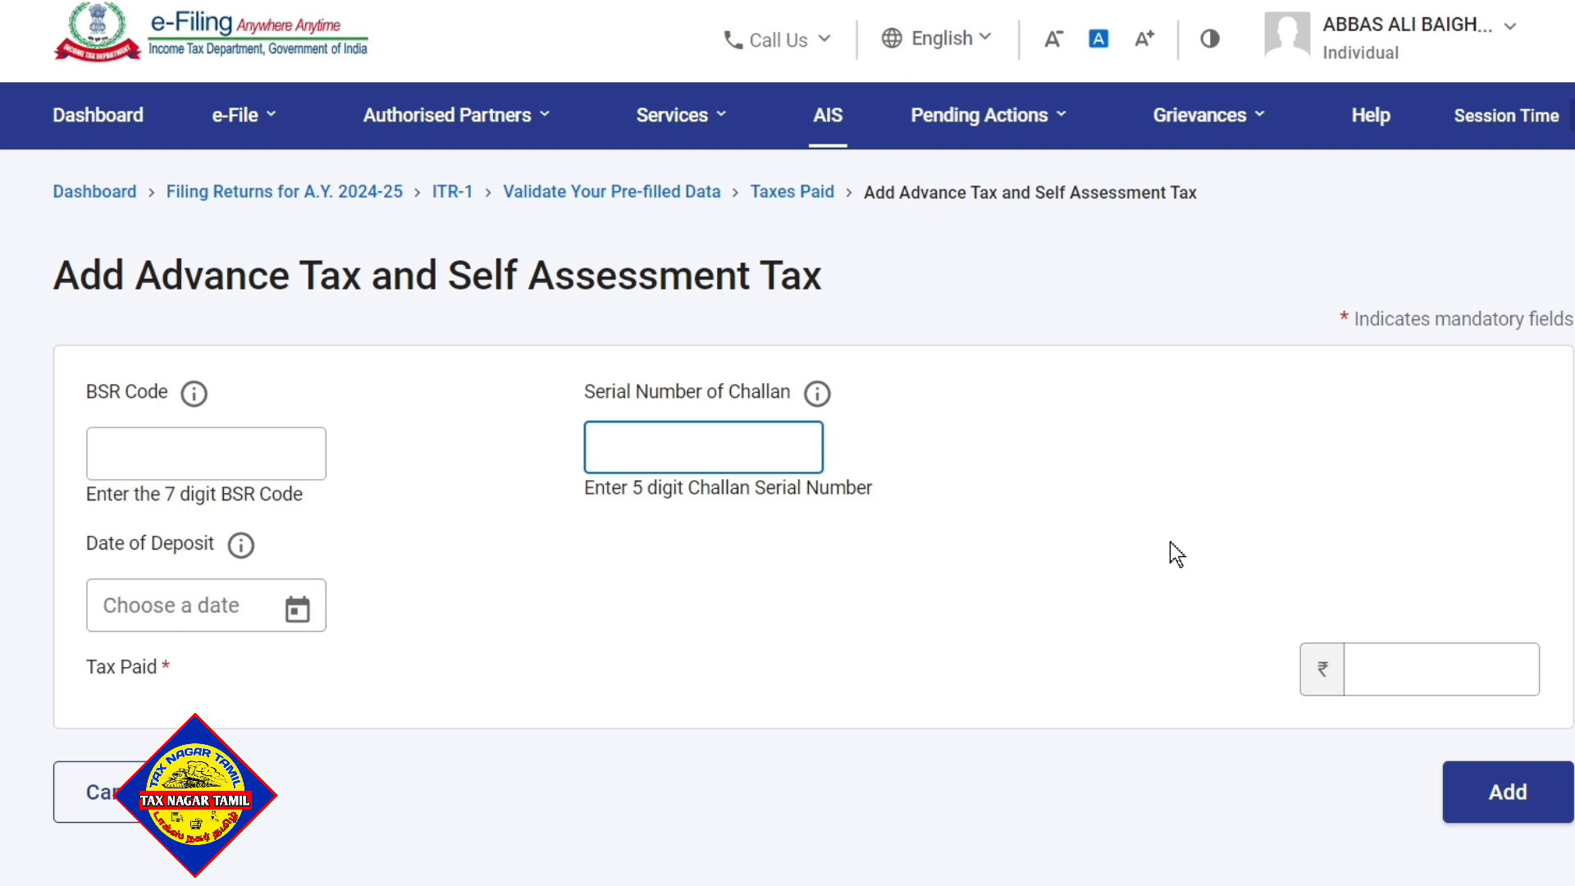
click(1428, 668)
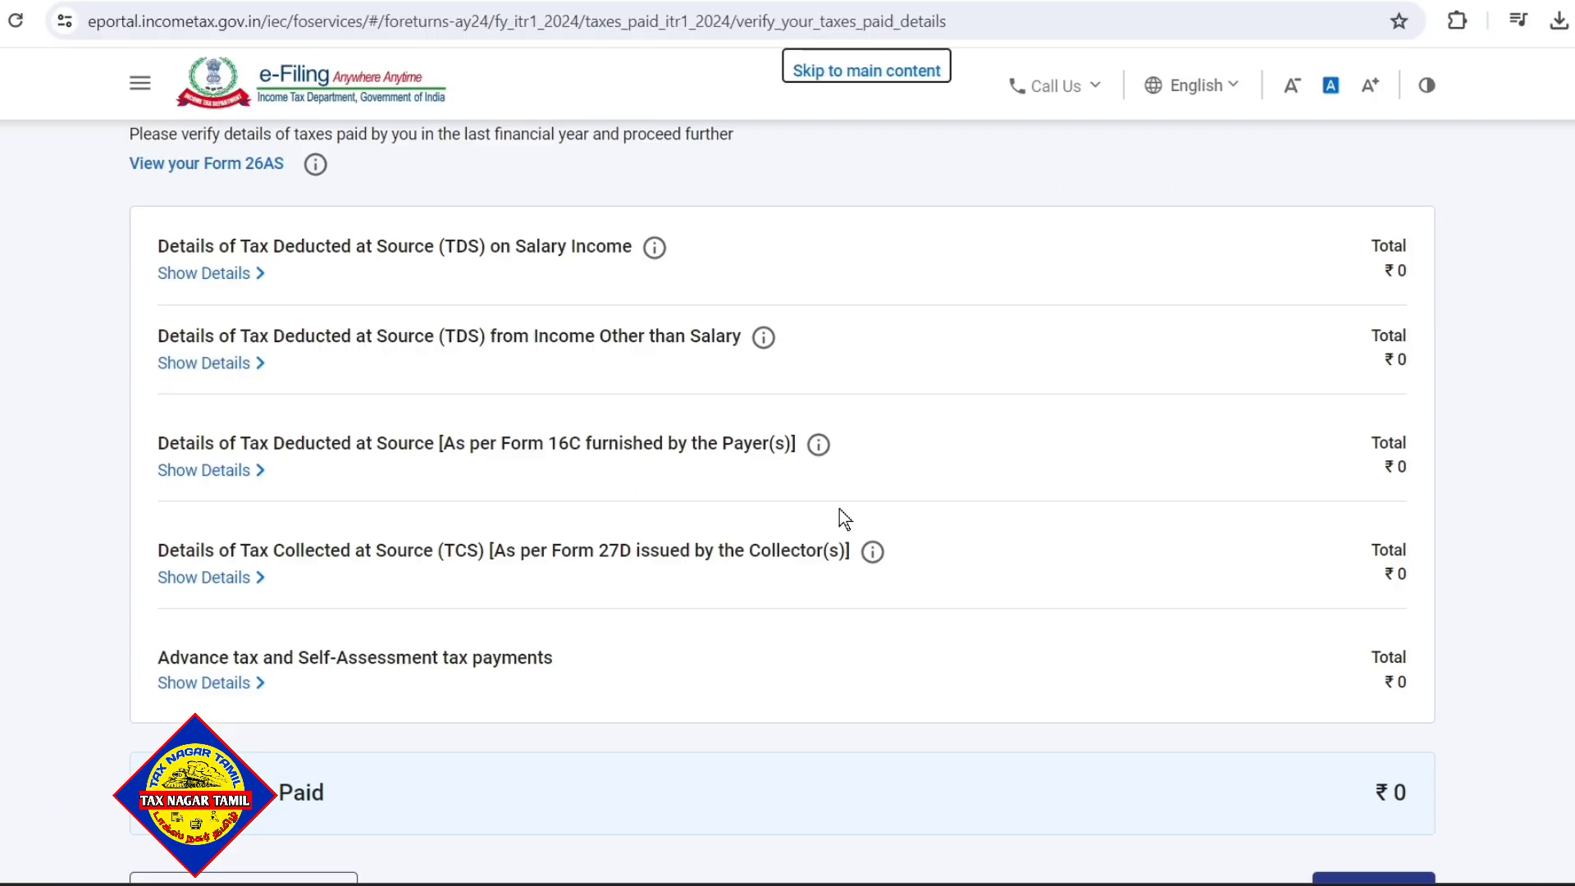
scroll(1216, 573, down, 3)
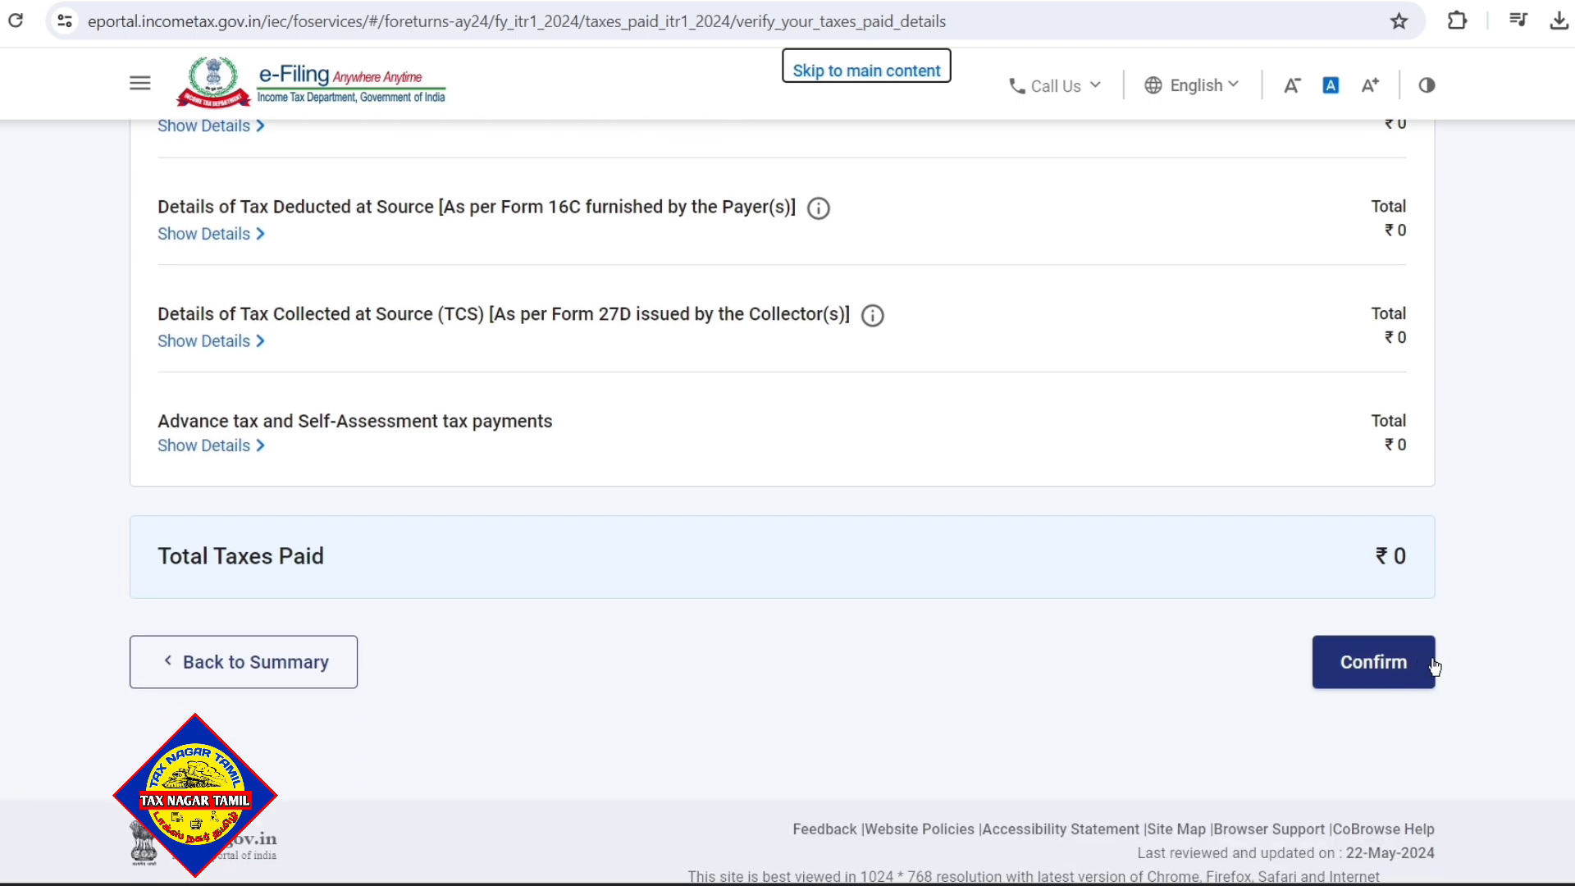
Confirm the taxes paid details at ₹0
click(1395, 674)
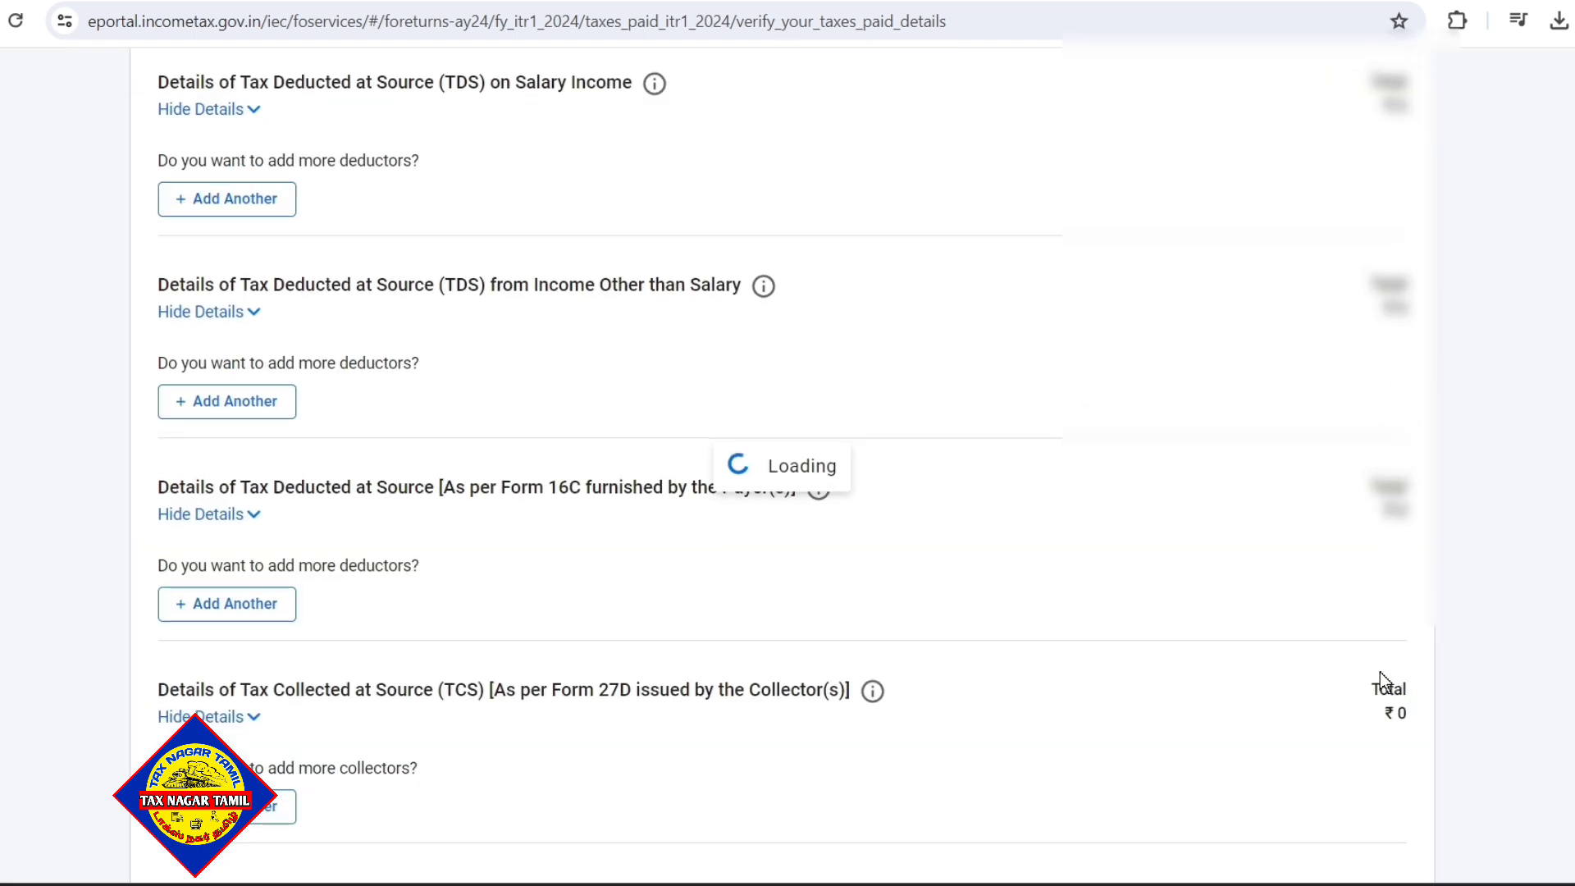
scroll(942, 549, down, 3)
scroll(591, 472, up, 2)
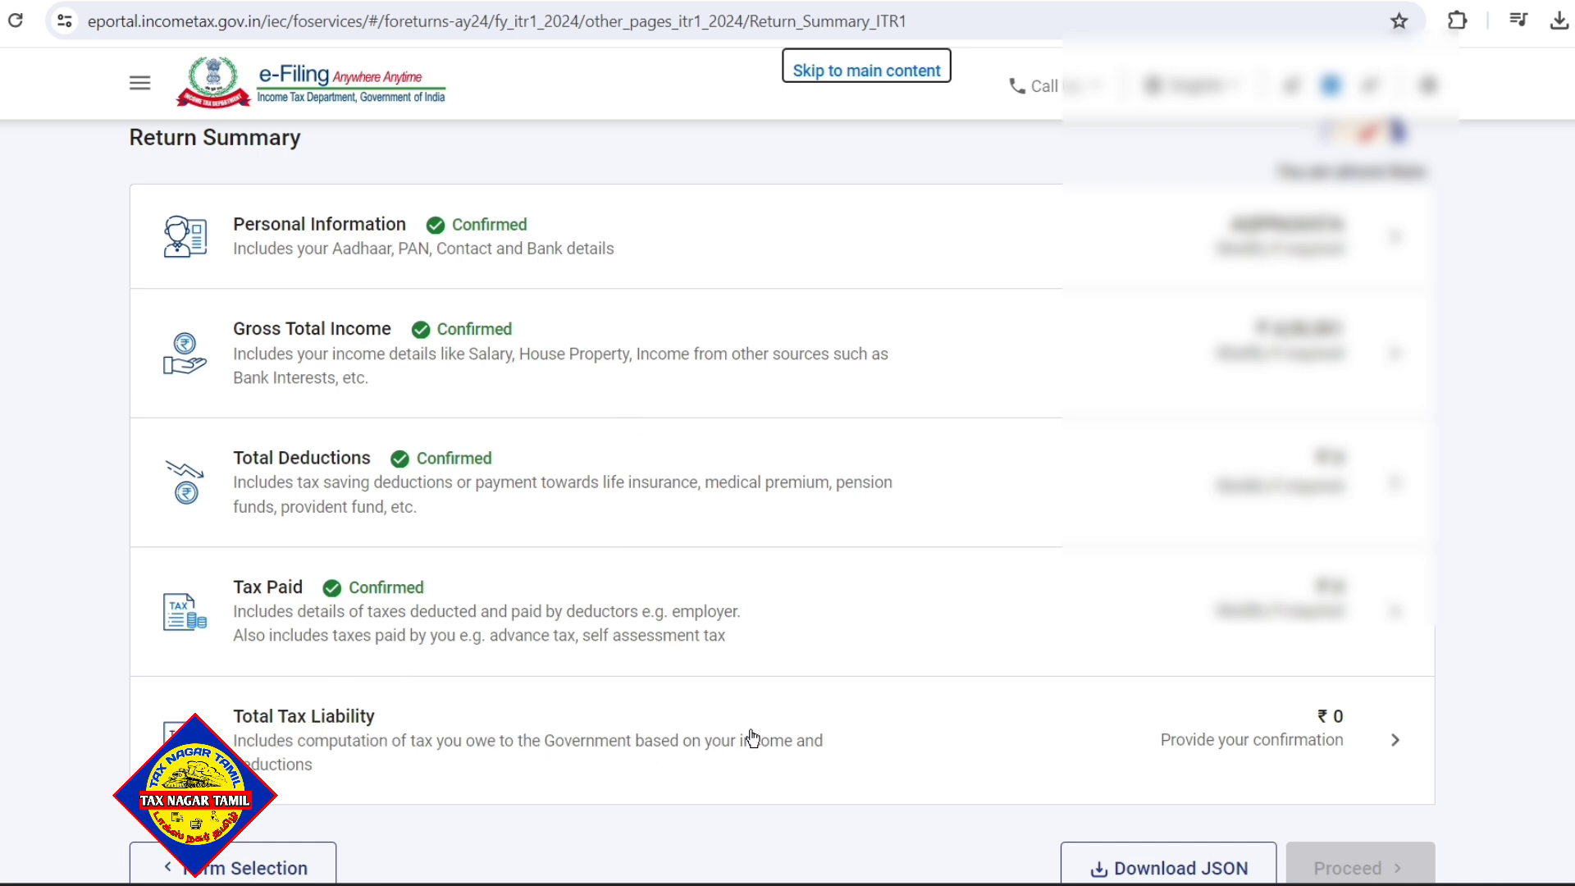
Review the tax computation (Gross Total Income ₹4,30,301, ₹9,015 rebated under 87A) and confirm it
click(864, 735)
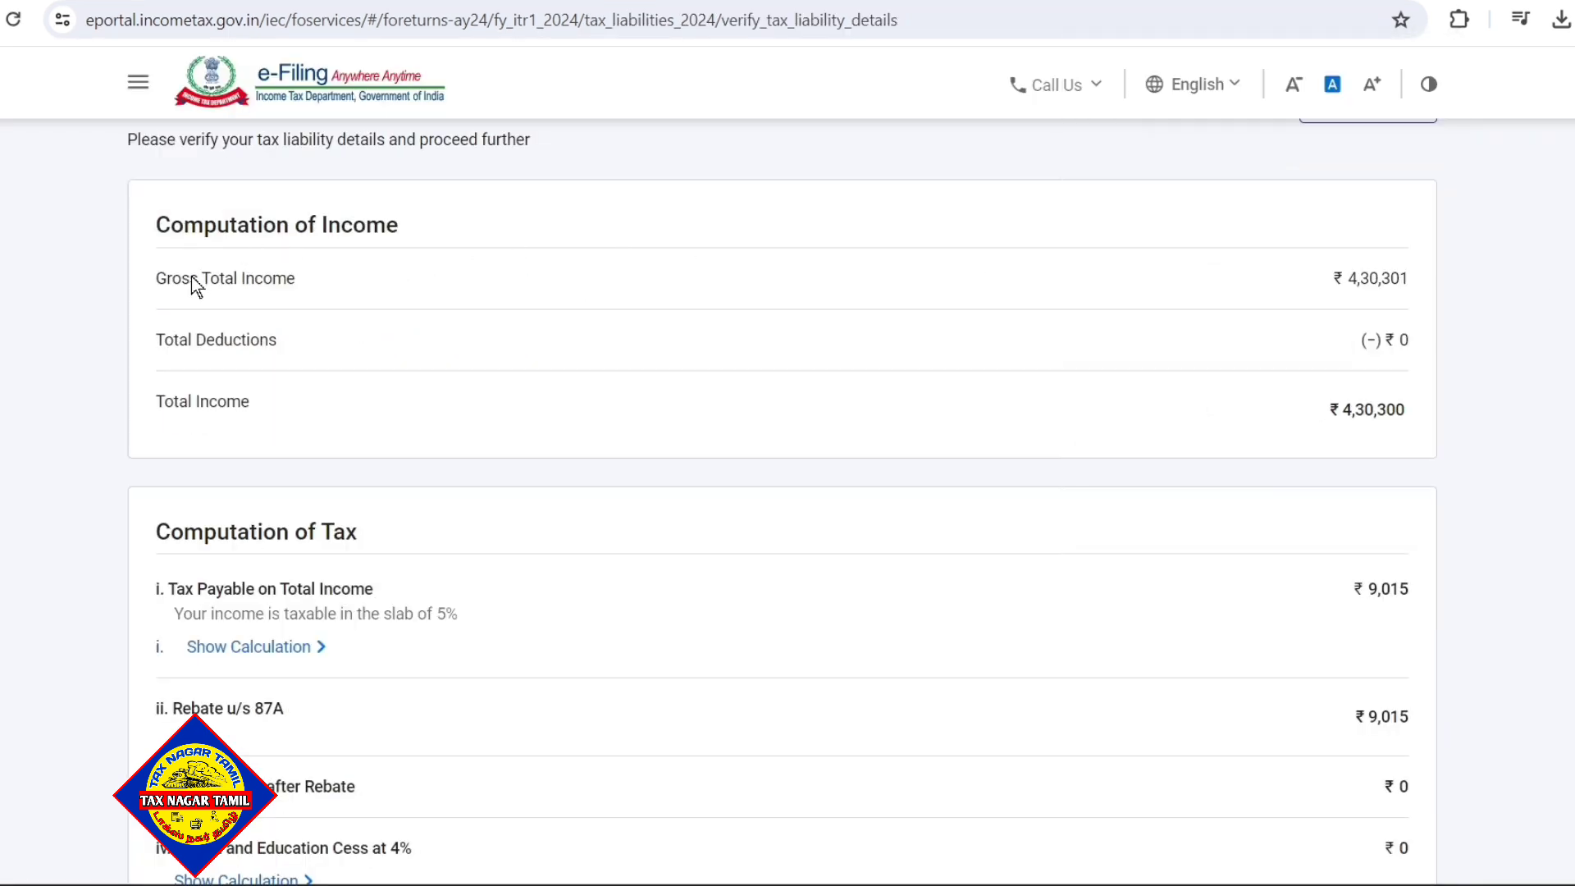
drag(156, 276, 356, 303)
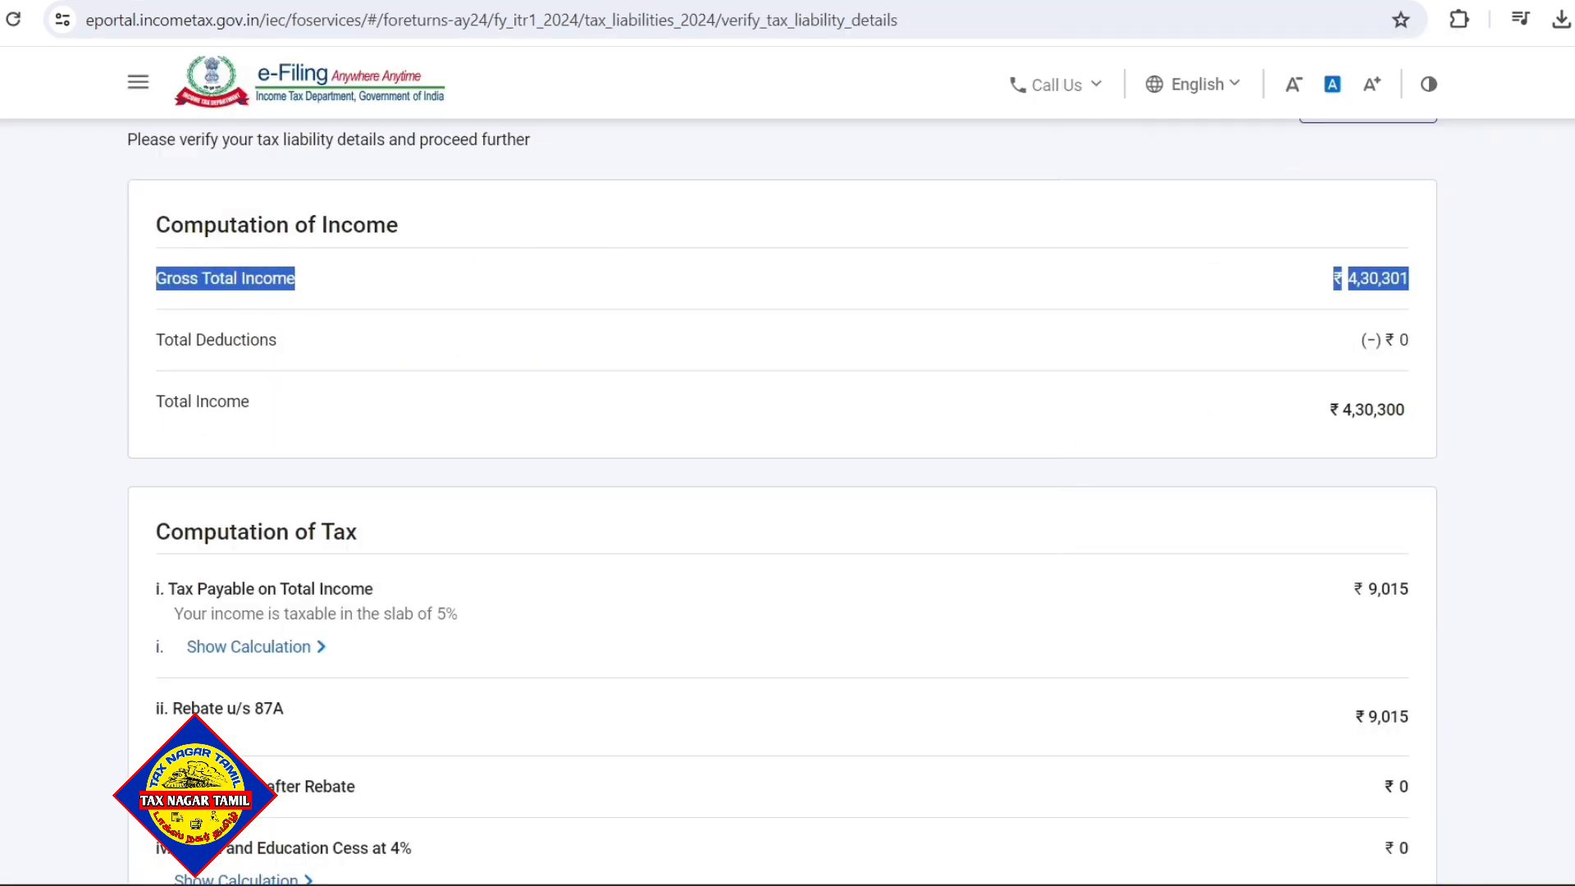
click(1405, 283)
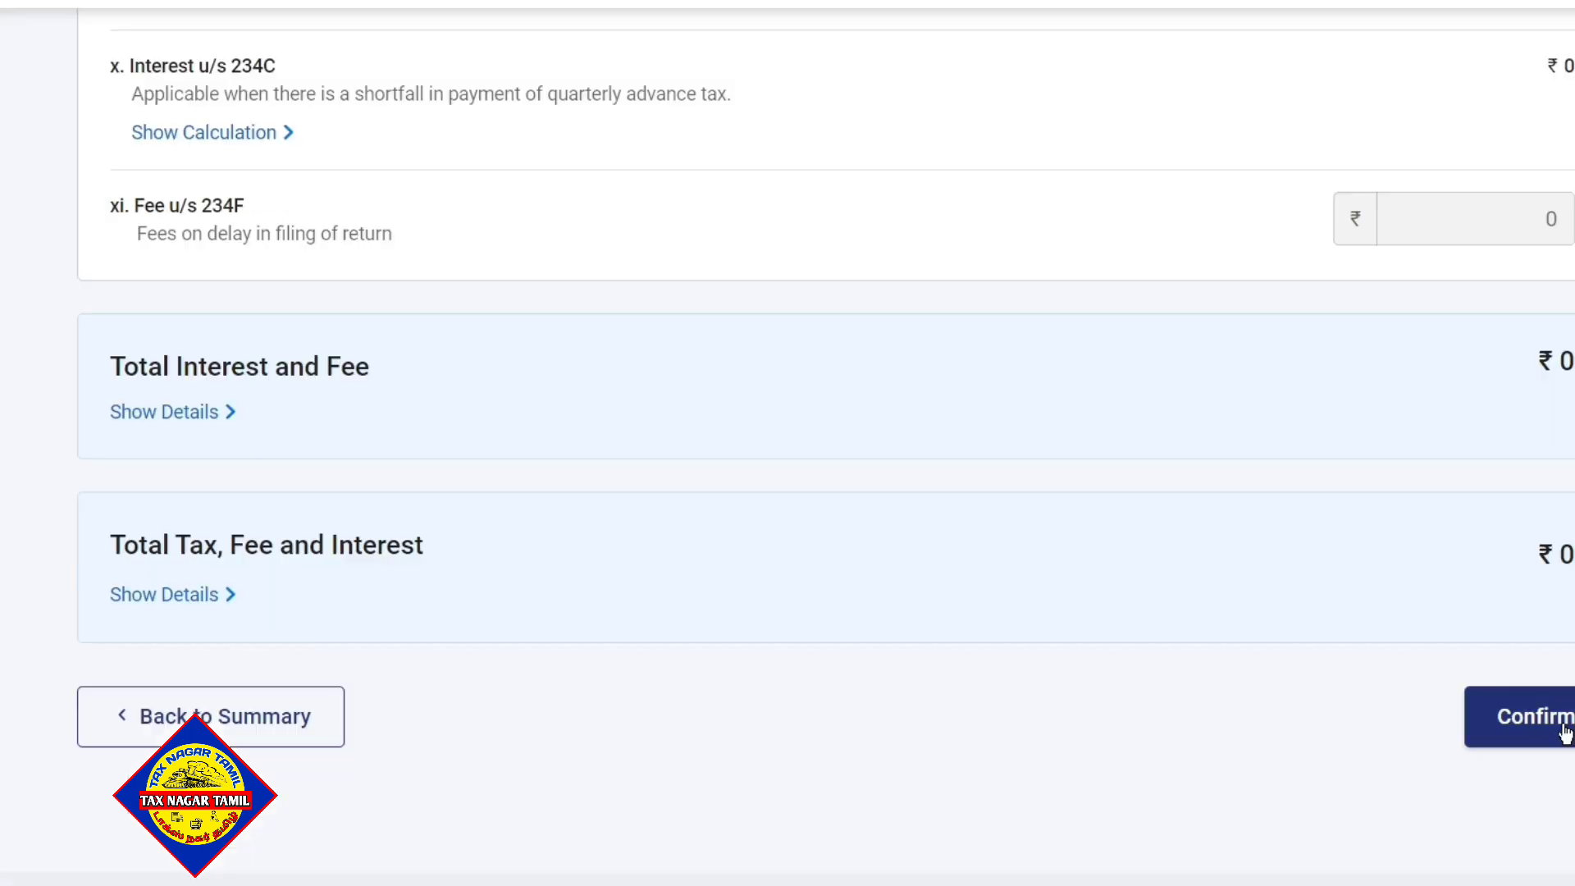
click(1563, 727)
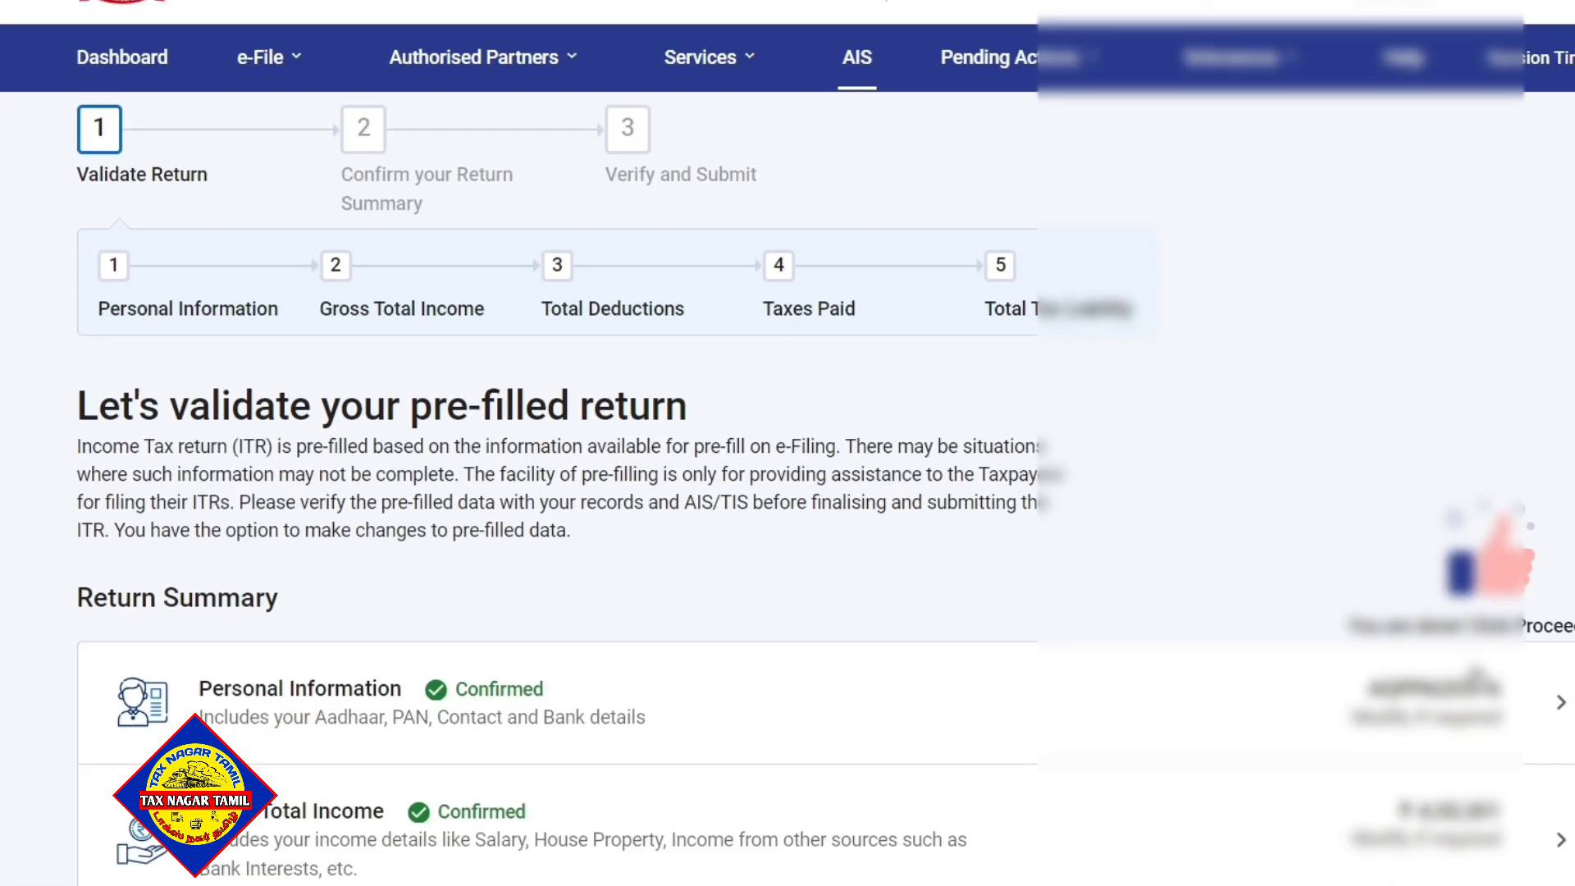
Check that all five Return Summary sections show Confirmed, then proceed to Verify and Submit
scroll(1473, 674, down, 5)
scroll(1155, 710, up, 1)
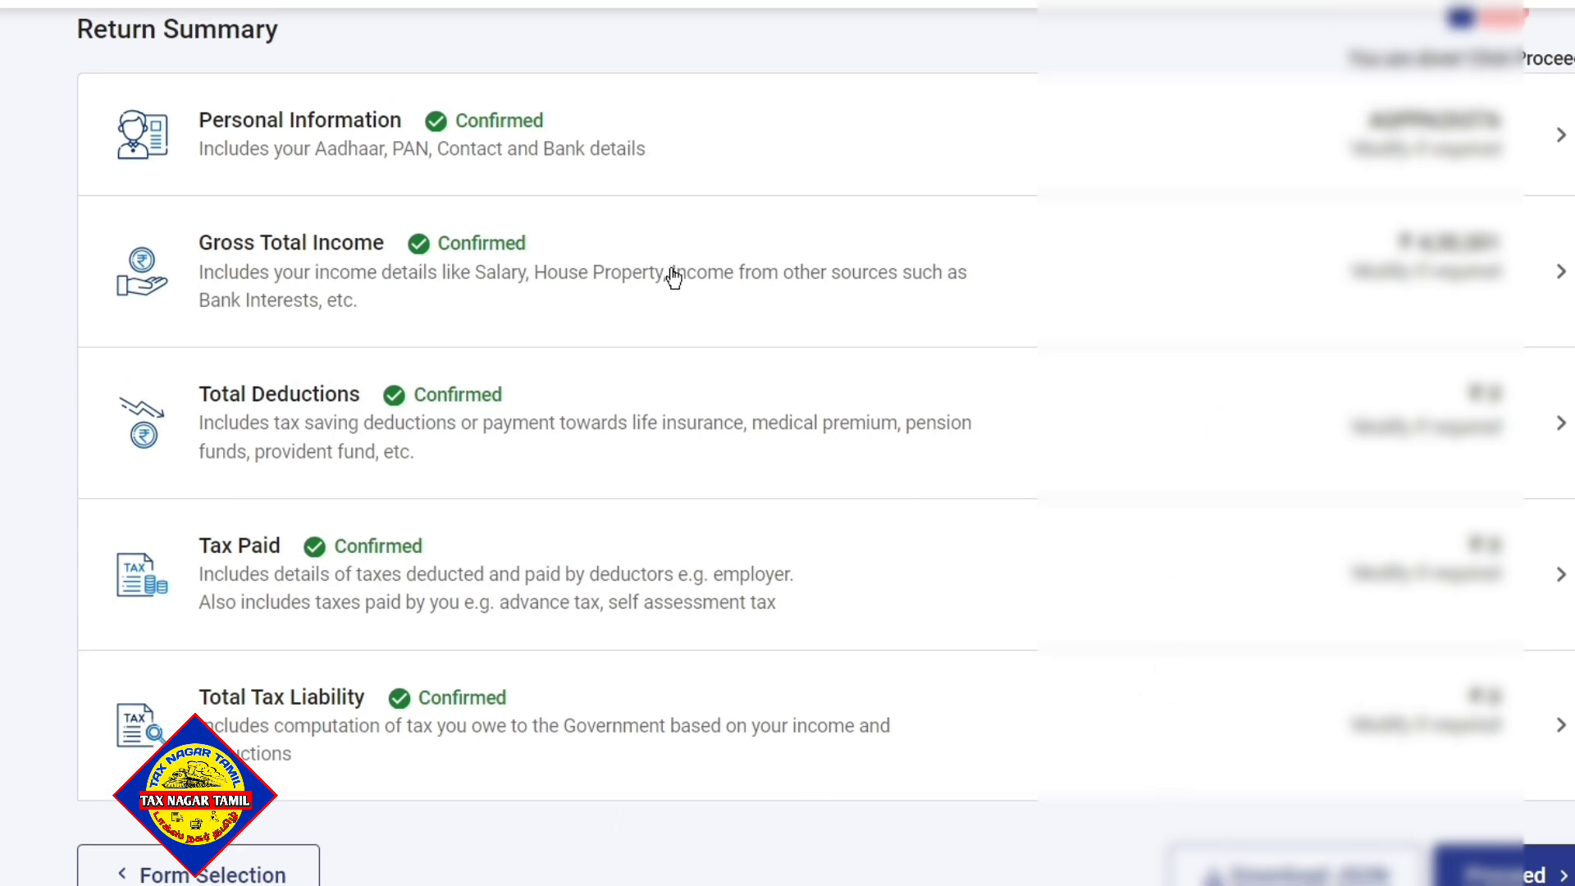
scroll(609, 250, up, 1)
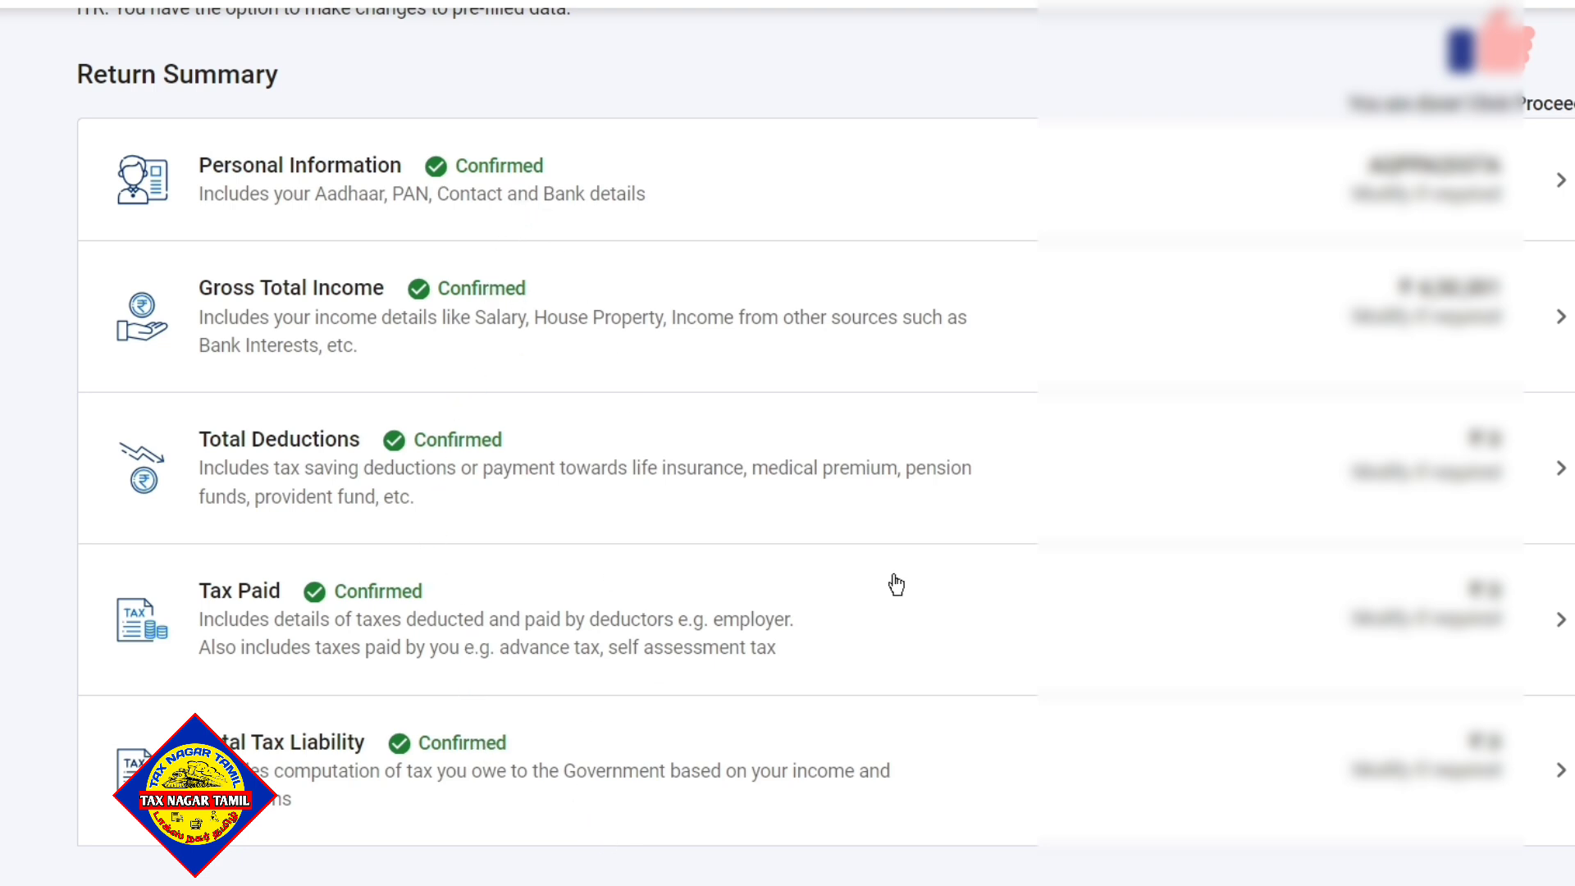
scroll(1561, 306, down, 4)
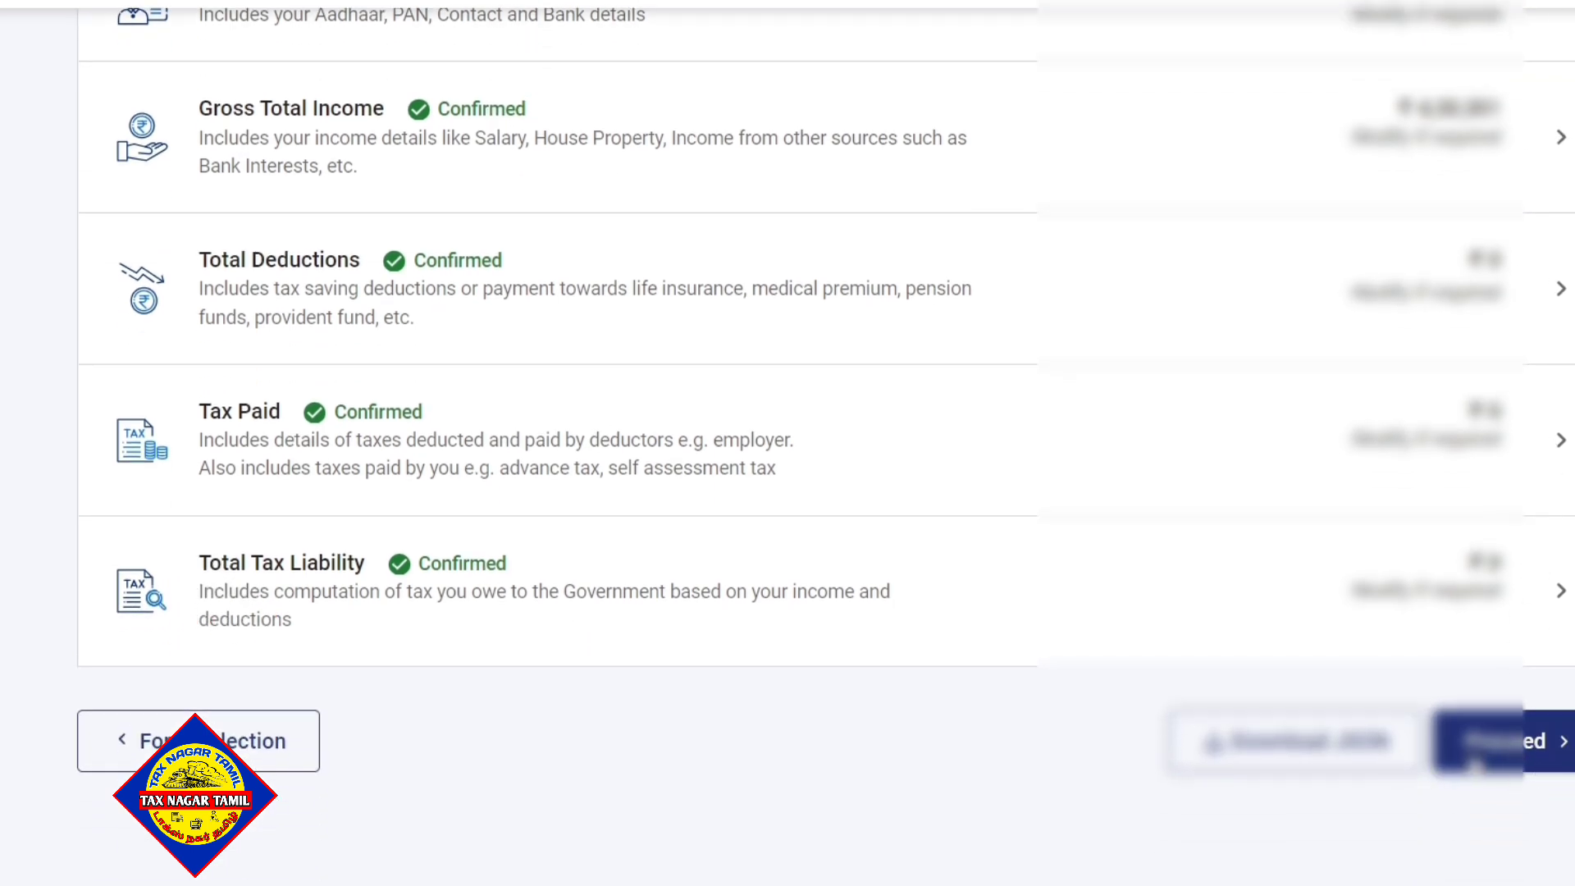
click(1538, 741)
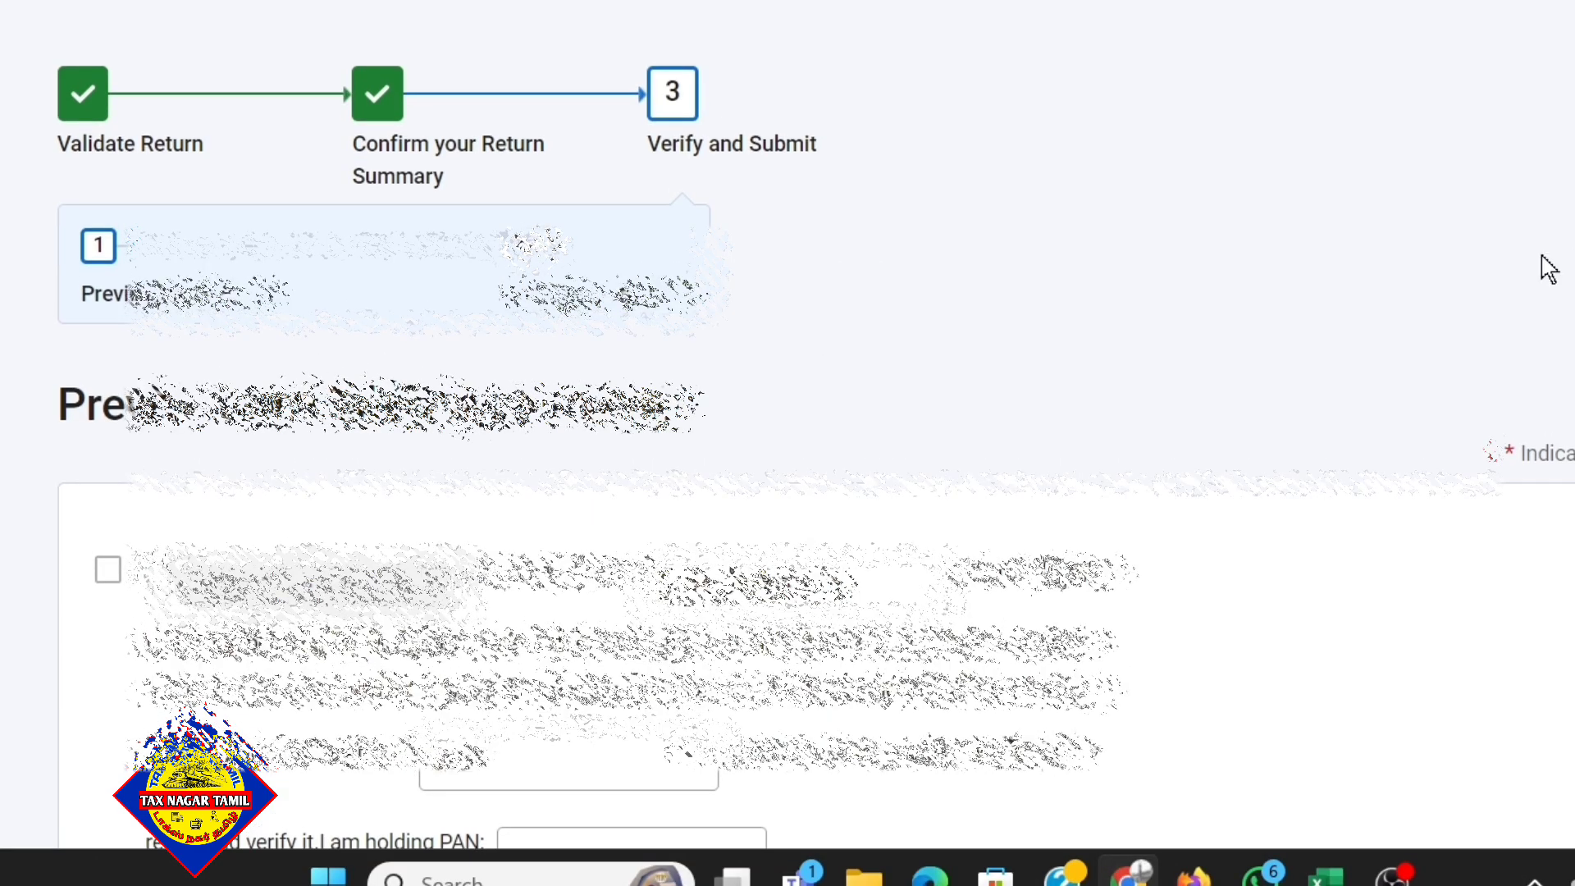
Accept the declaration that the return is correct and scroll down to the ITR-1 Sahaj preview
scroll(943, 155, down, 4)
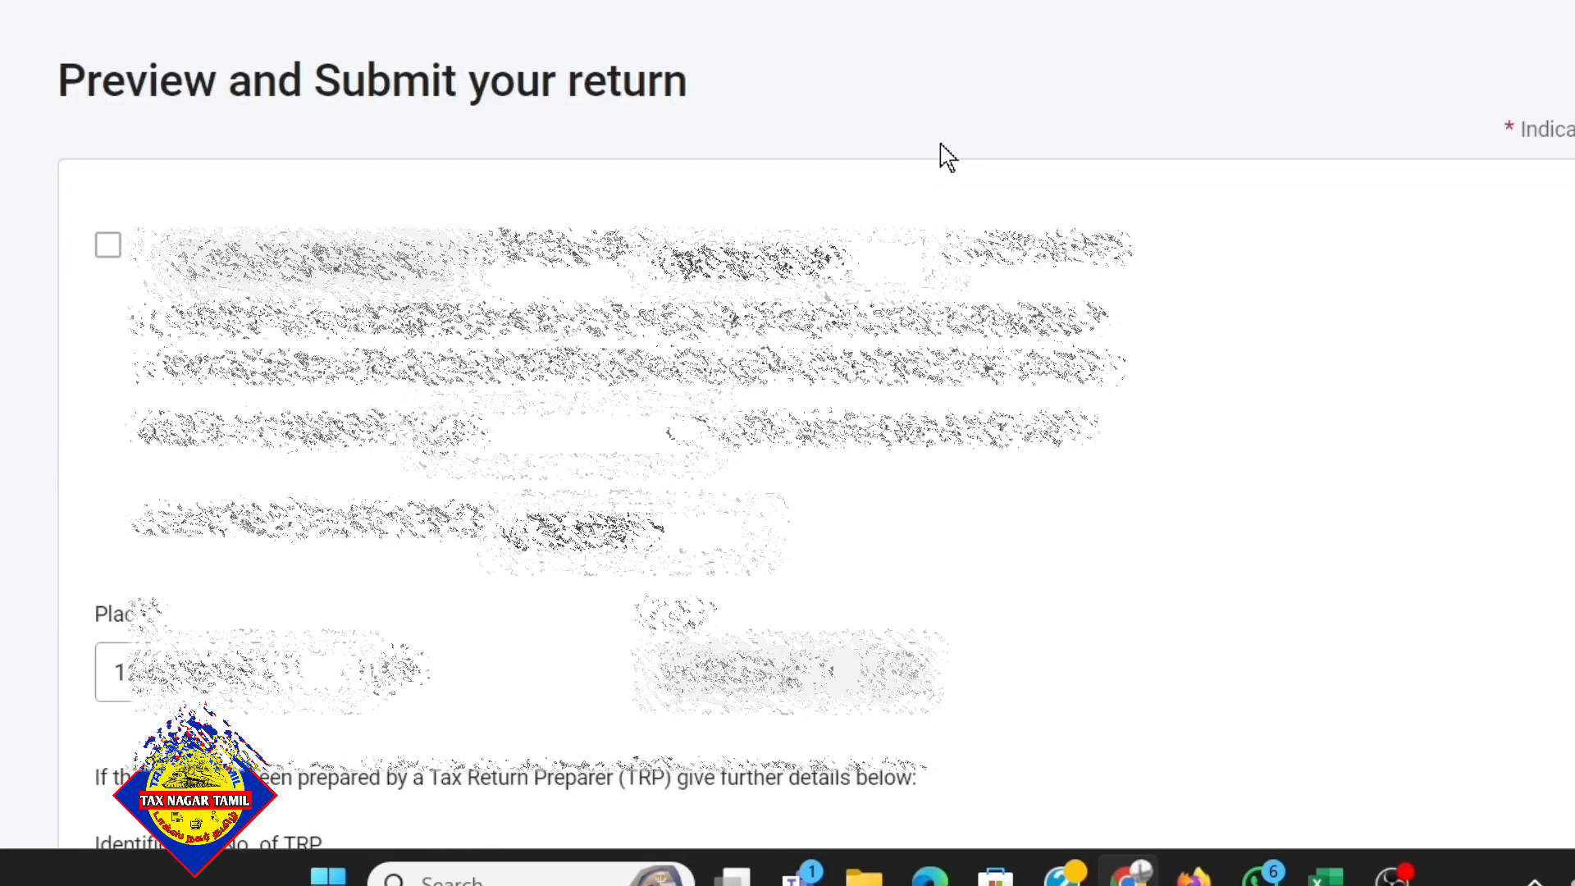
click(108, 243)
scroll(115, 244, down, 2)
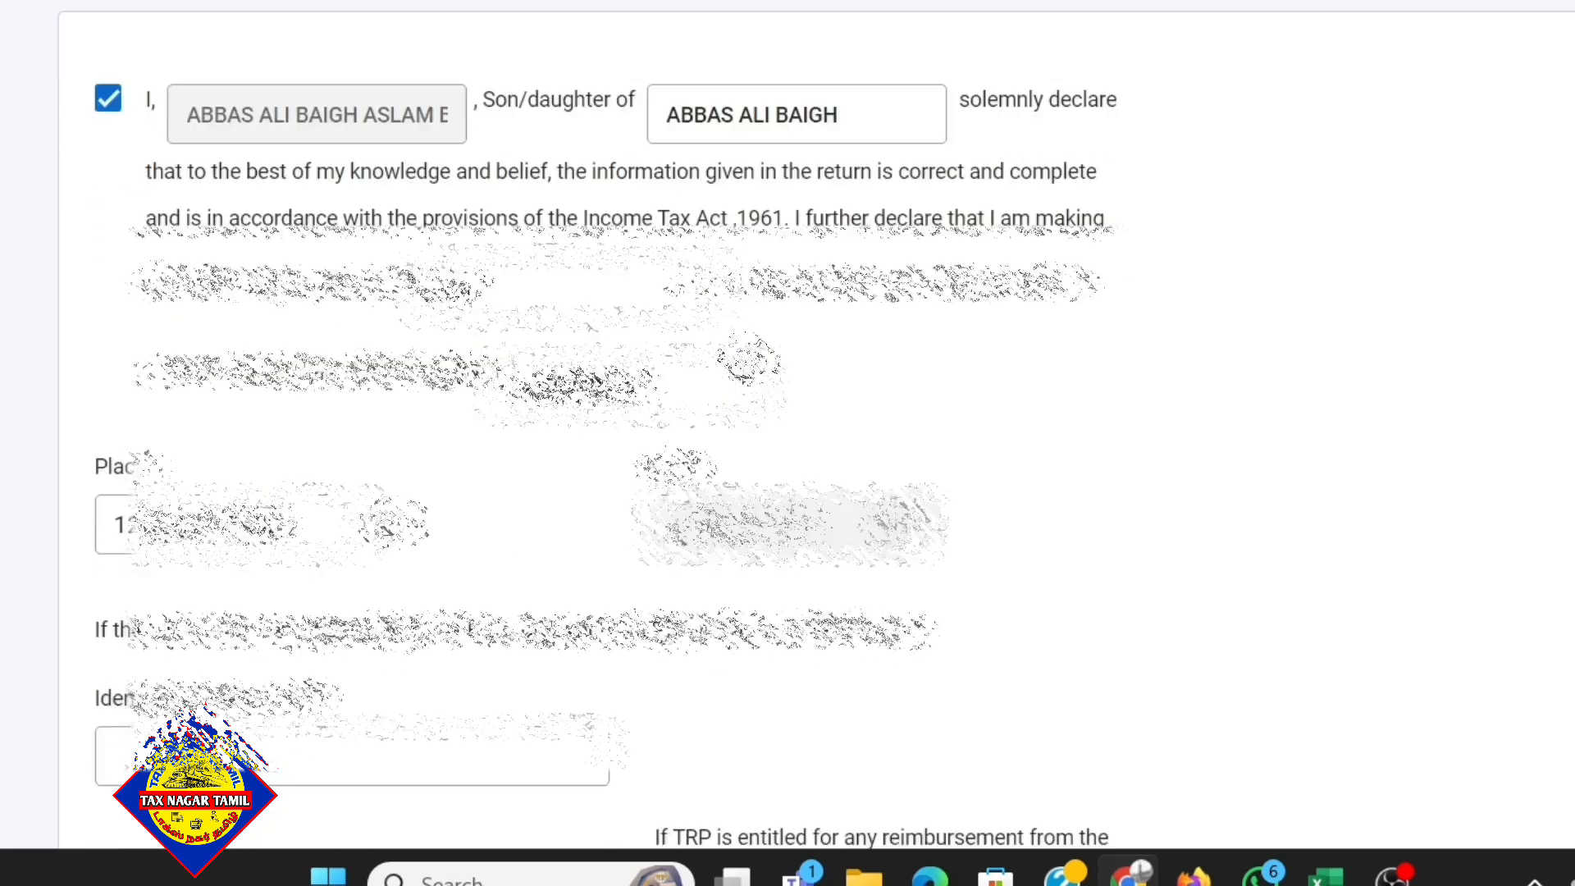
scroll(788, 410, down, 7)
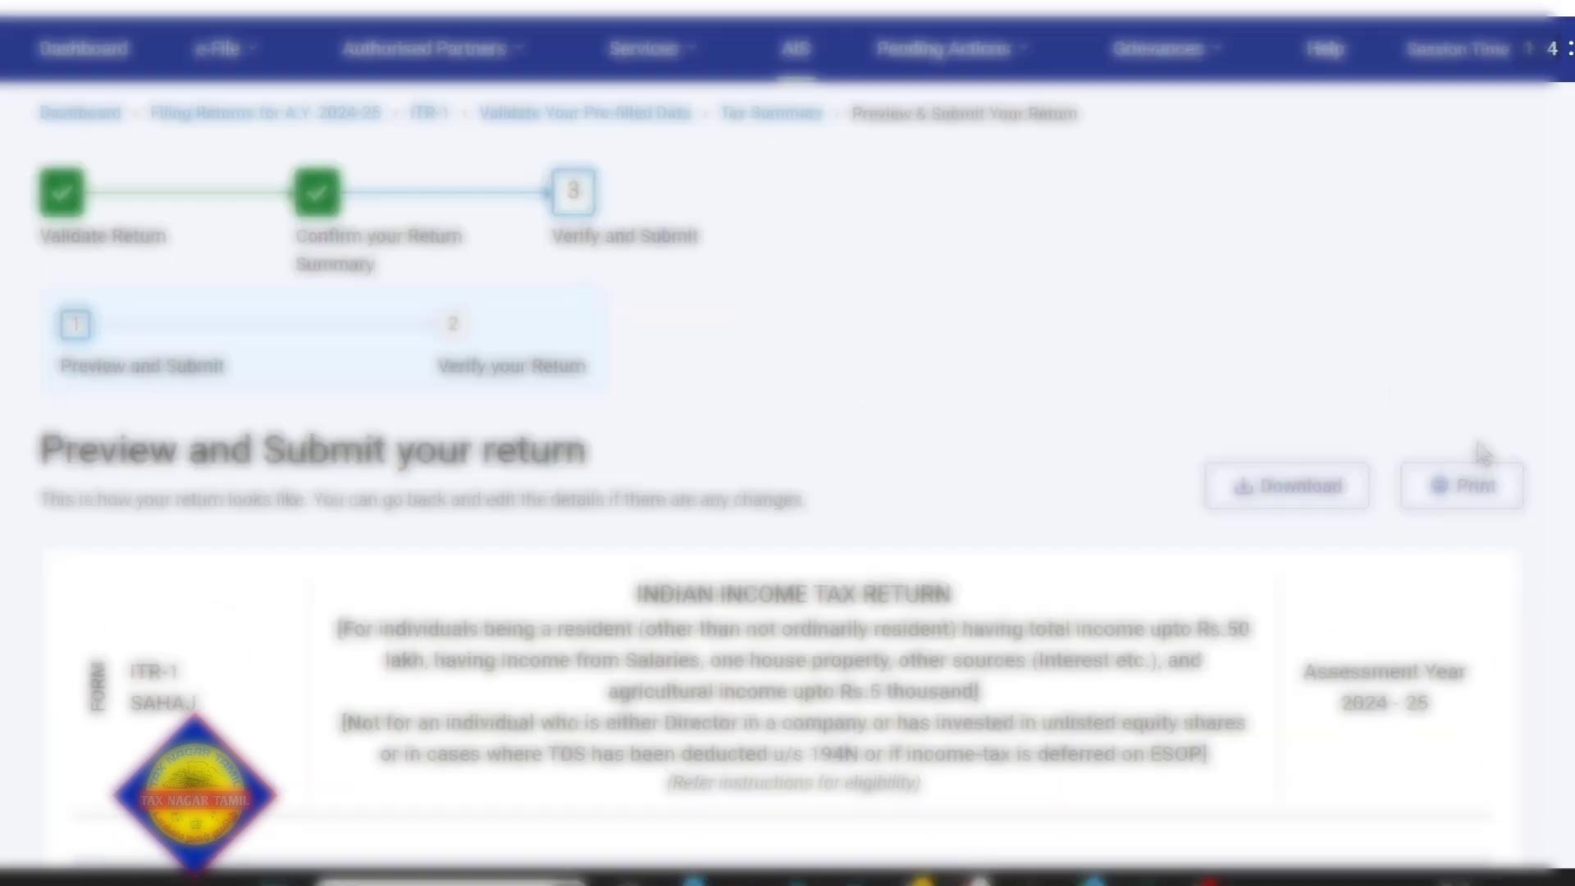
Review the full ITR-1 preview for AY 2024-25 and run validation, which finds no errors
scroll(1480, 451, down, 2)
scroll(1456, 477, down, 1)
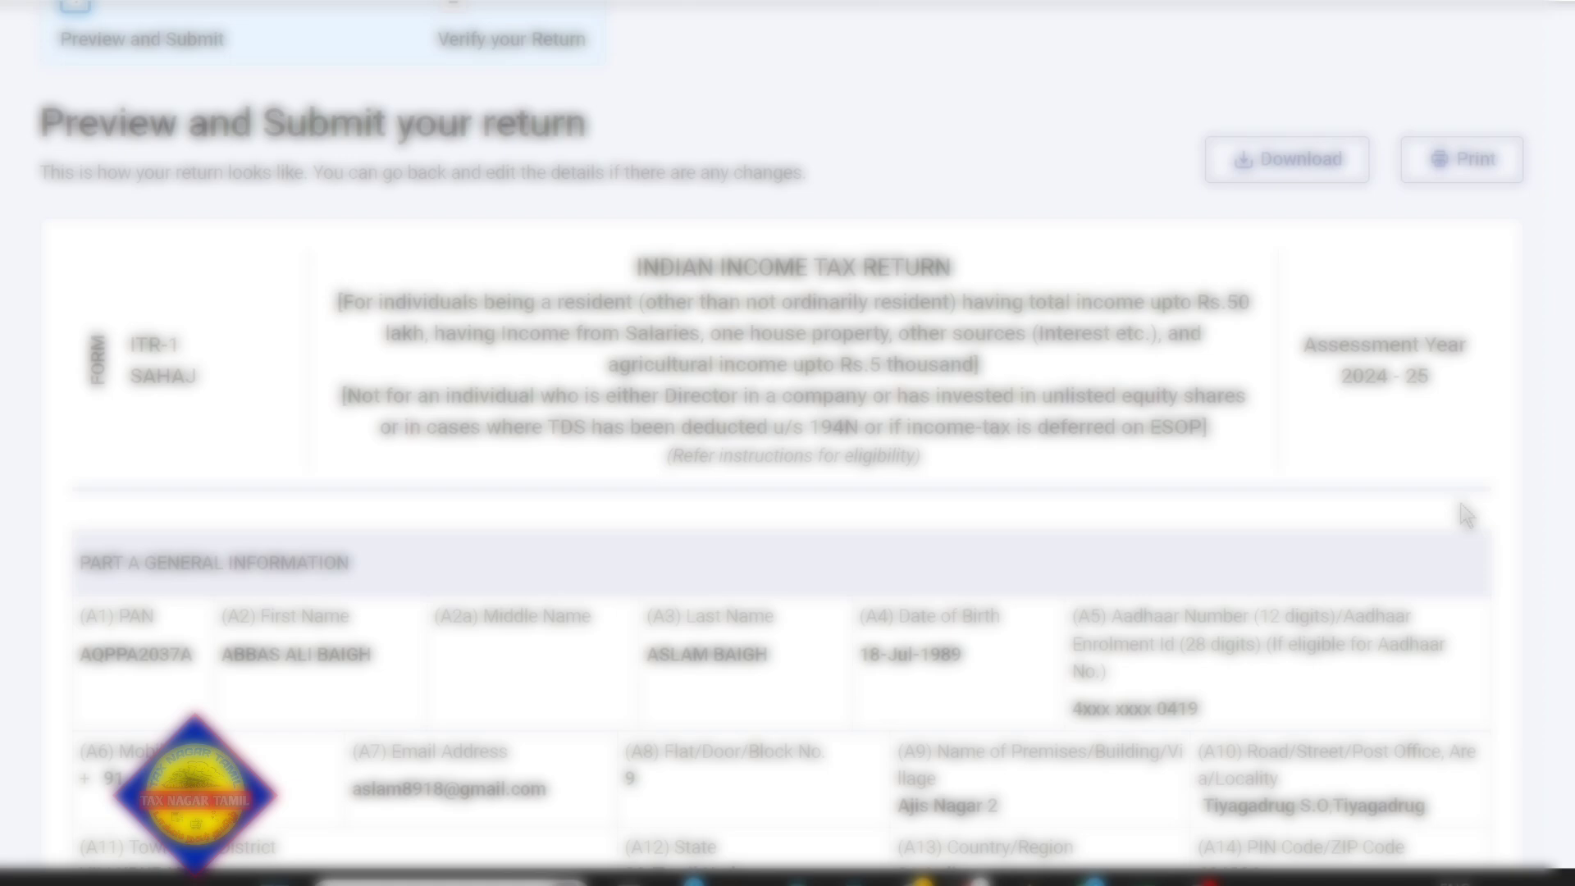
scroll(1467, 517, down, 1)
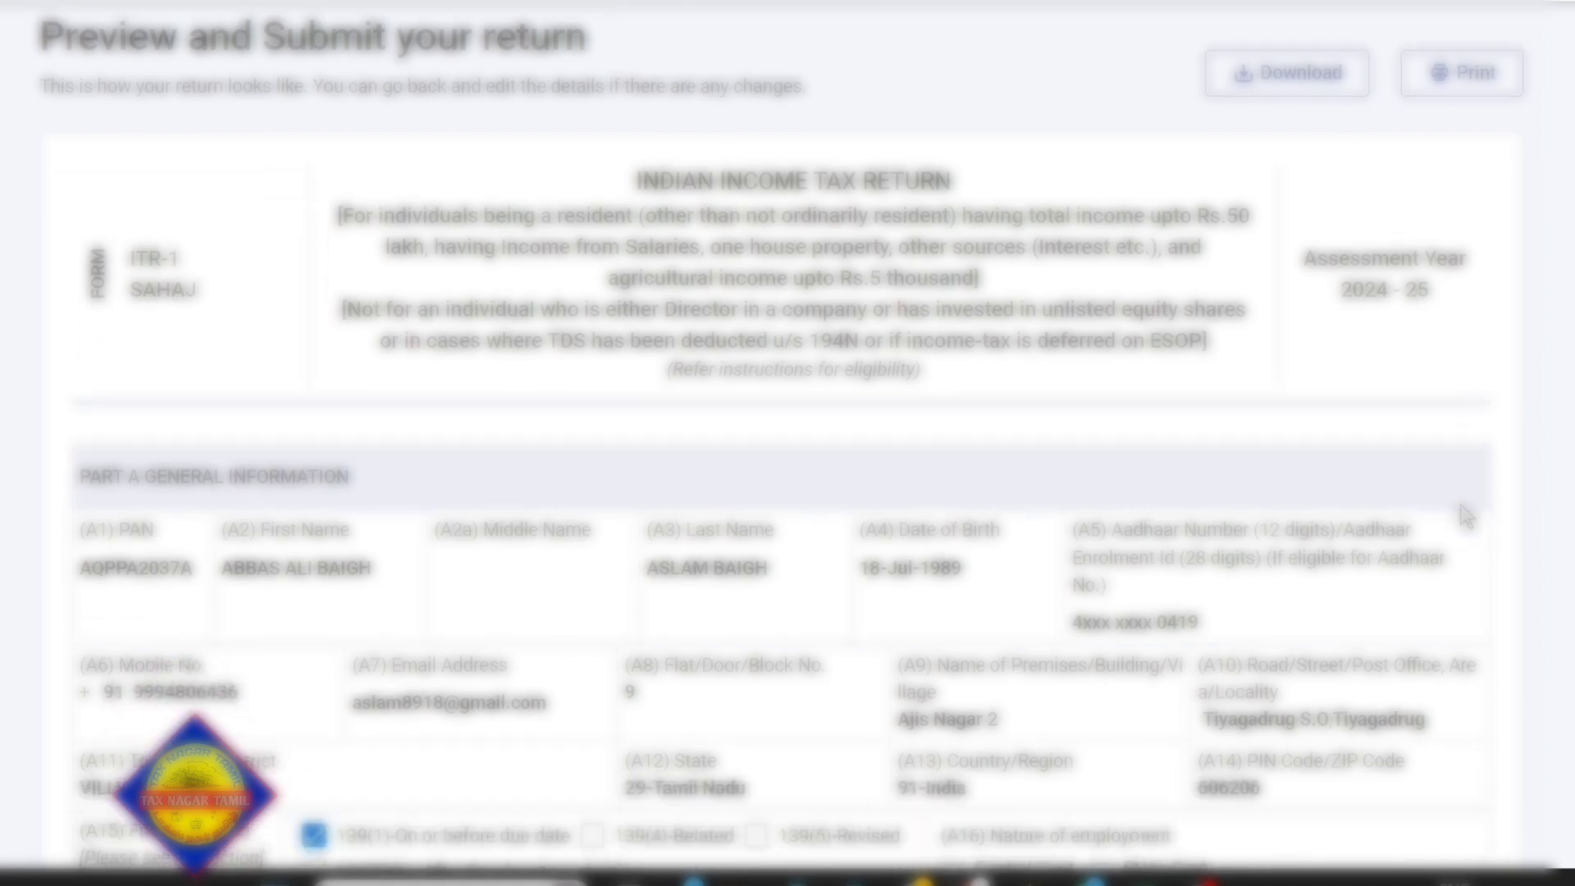
scroll(1467, 517, down, 3)
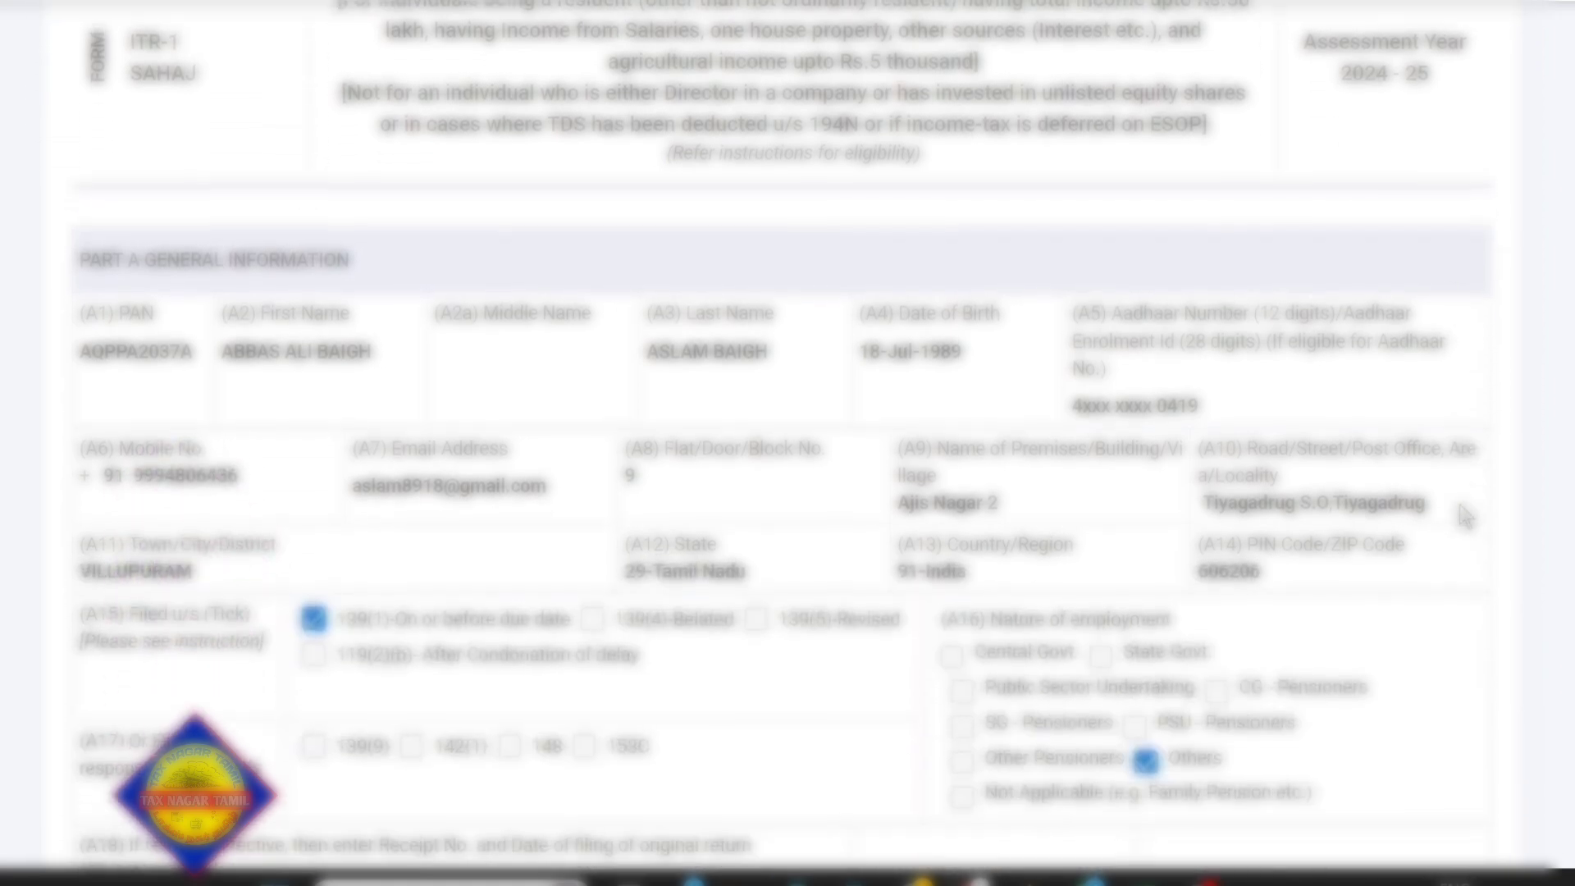
scroll(1467, 517, down, 2)
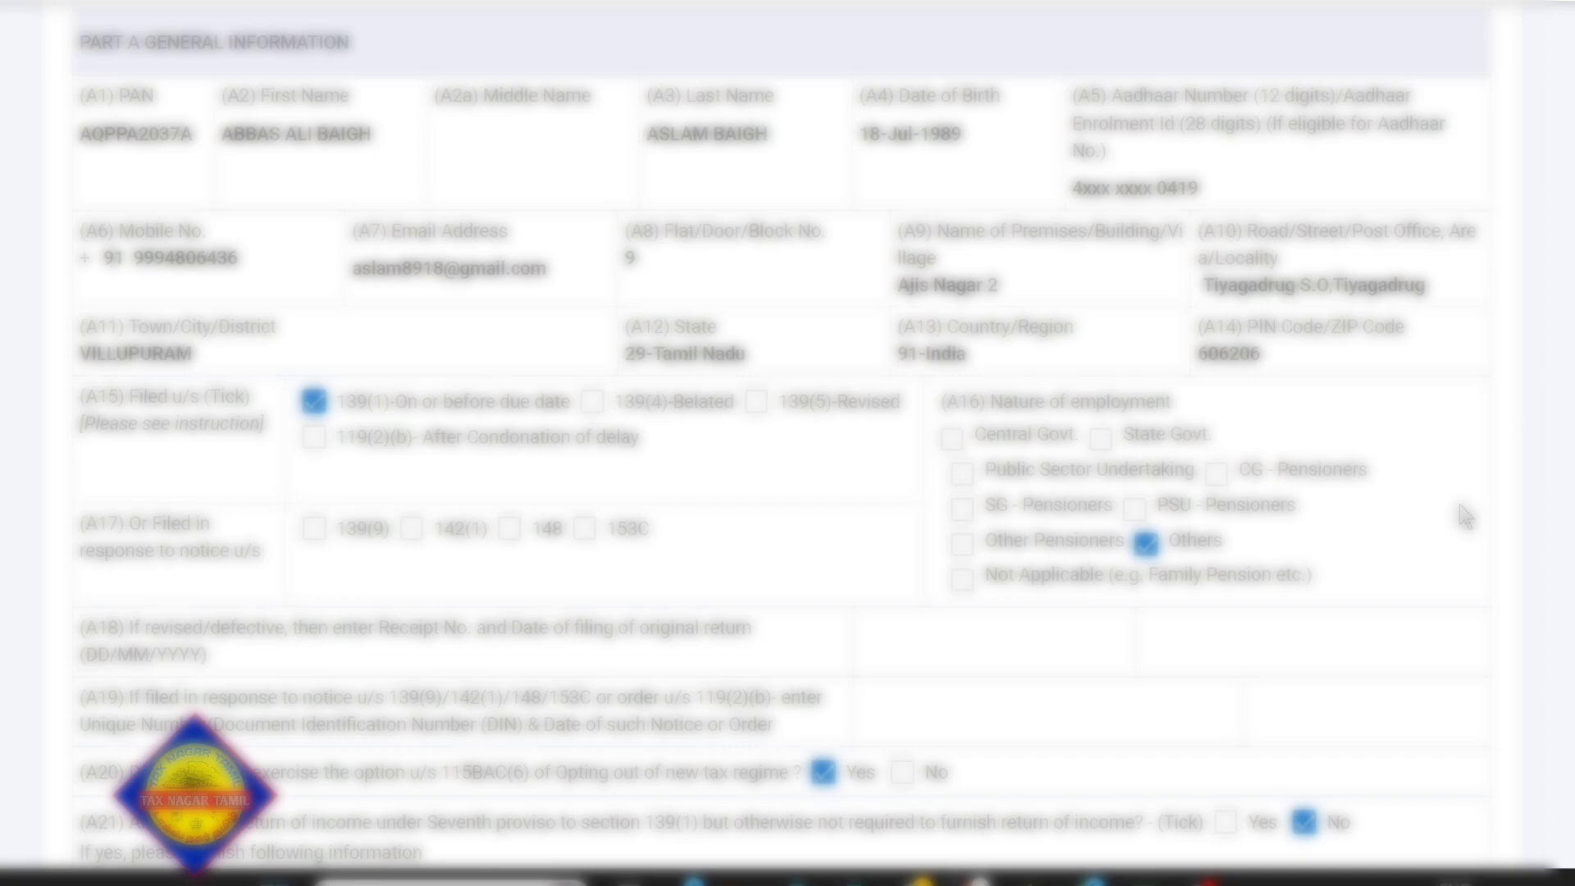
scroll(1467, 517, down, 5)
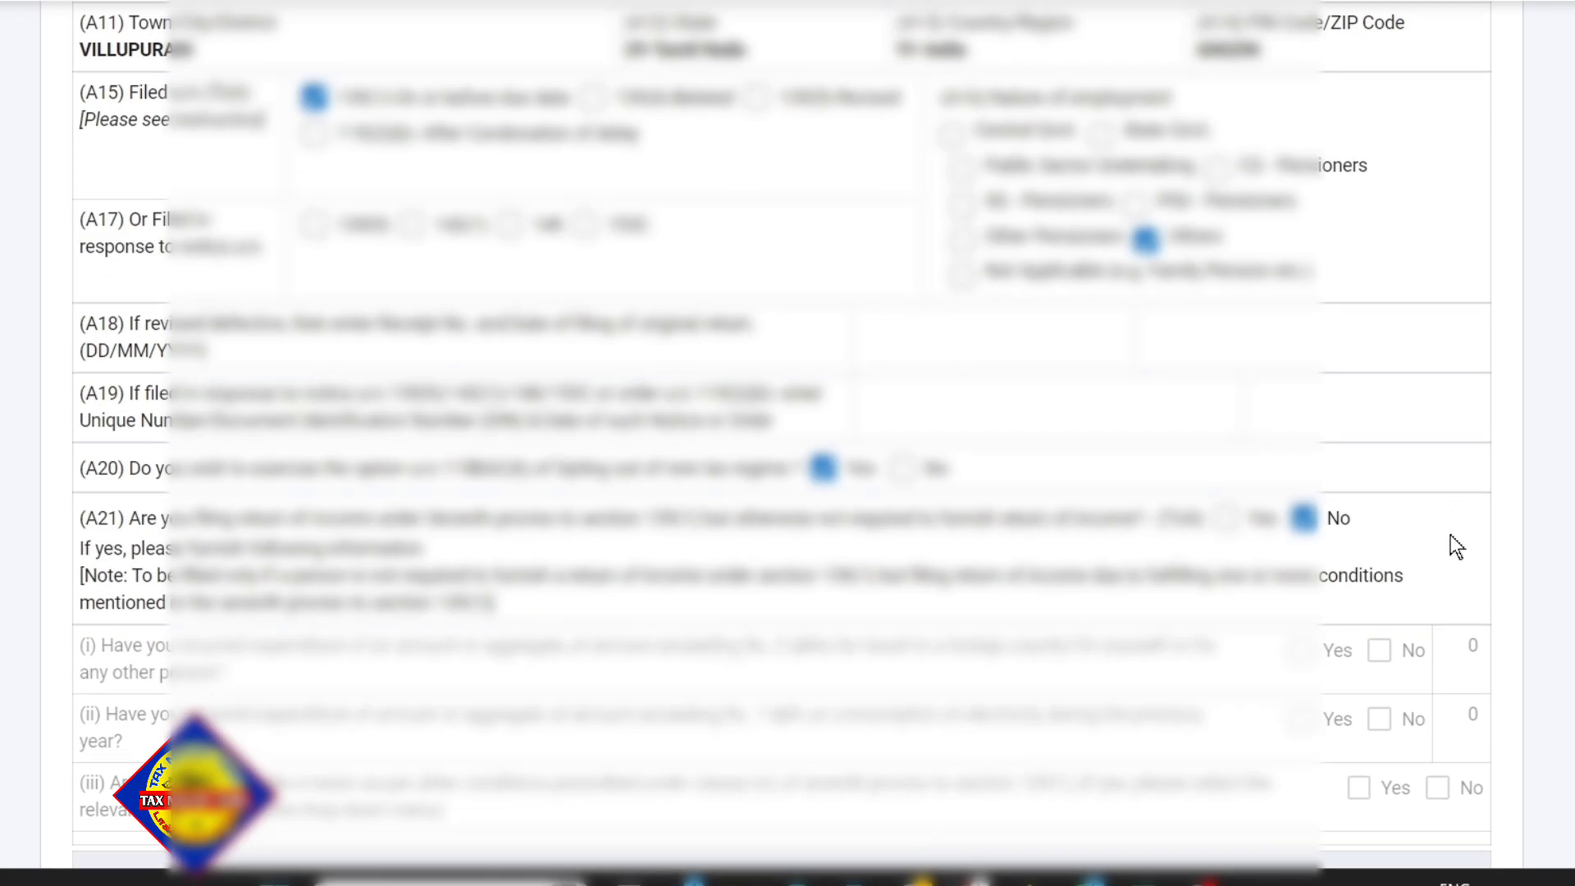
scroll(1444, 550, down, 6)
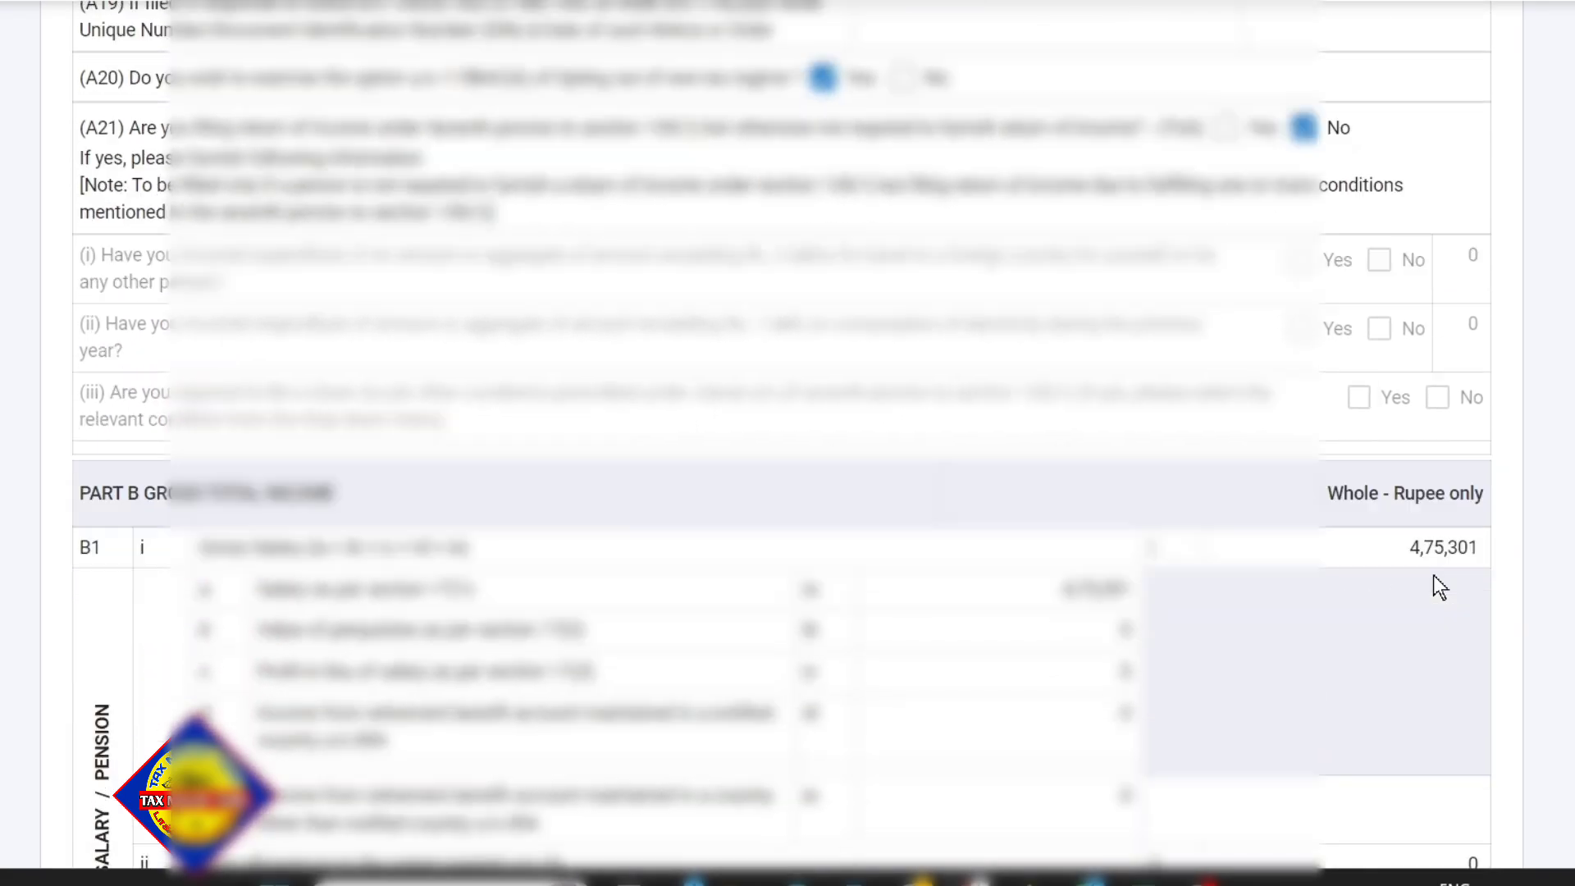
scroll(1434, 577, down, 2)
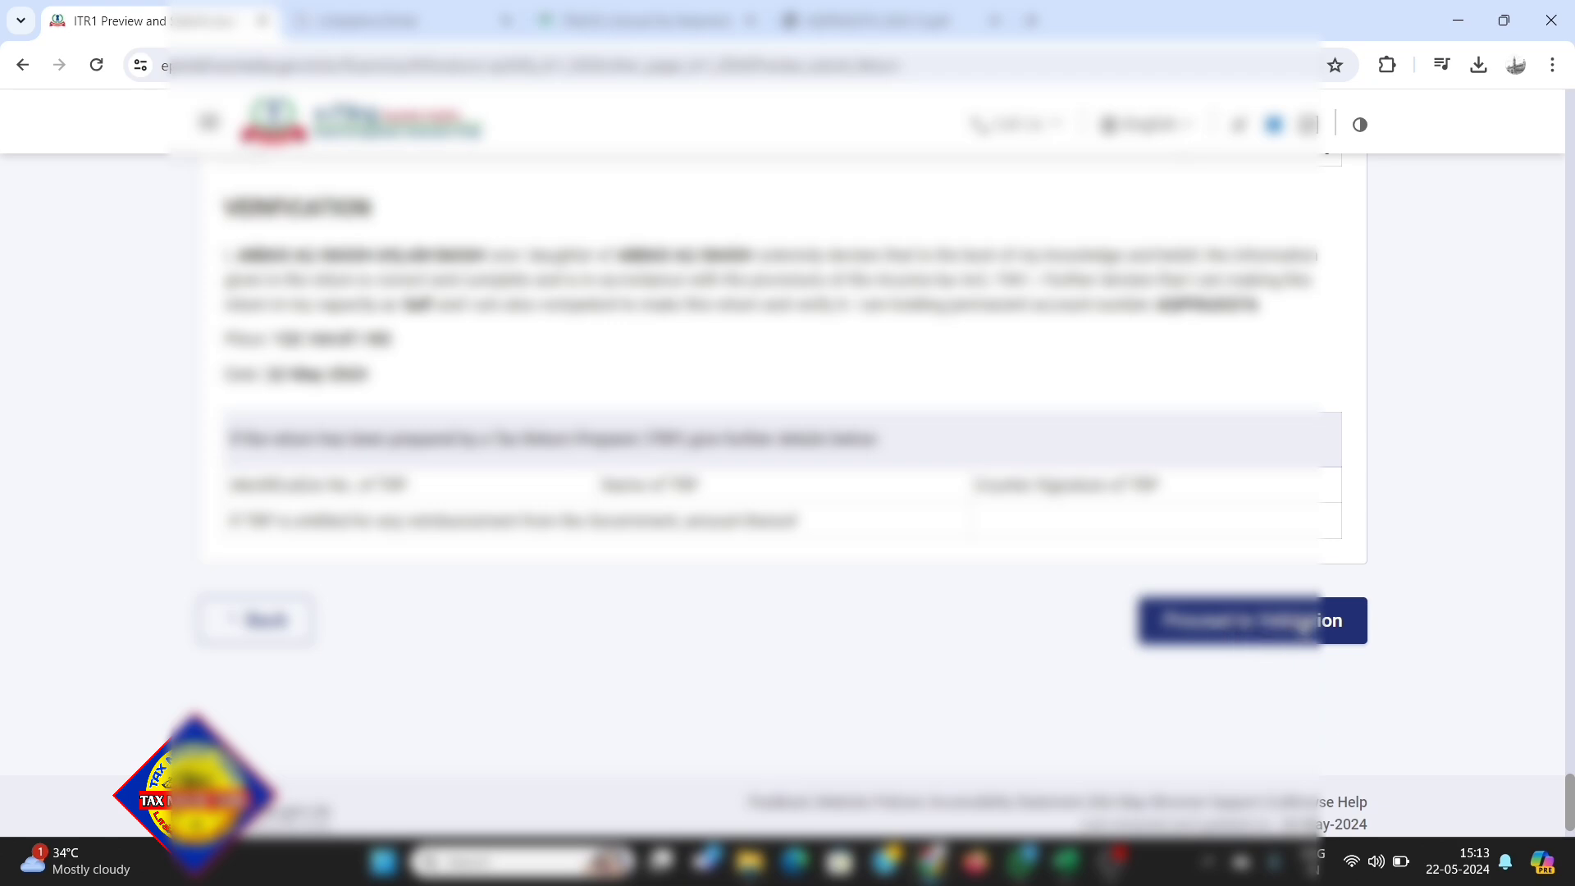
click(1274, 627)
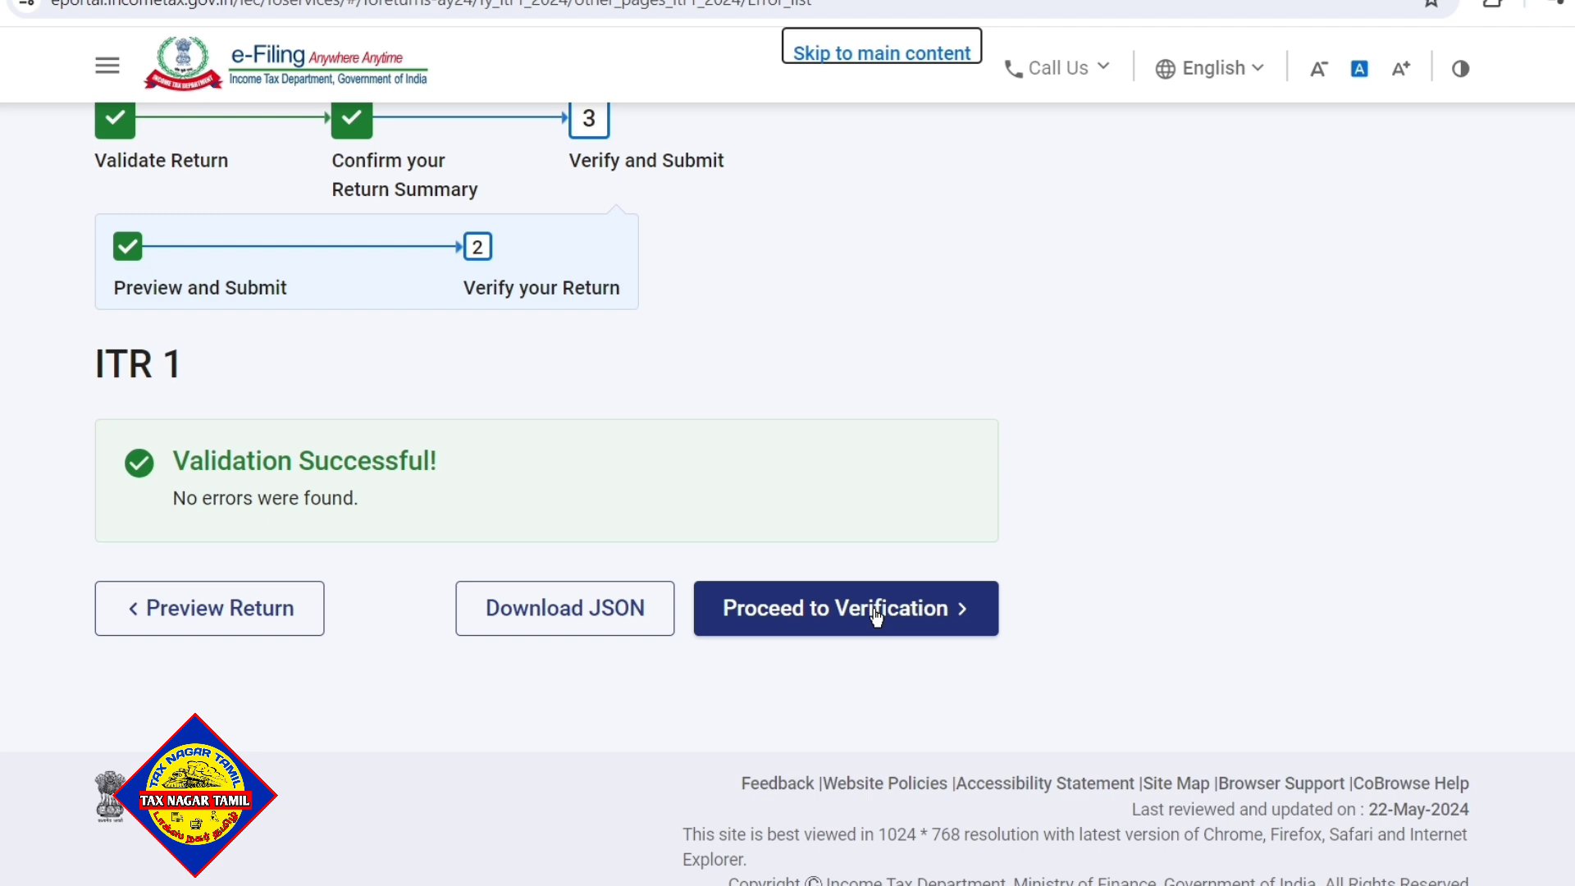
Proceed to verification and choose e-Verify Now to reach the Aadhaar OTP and EVC options
click(875, 611)
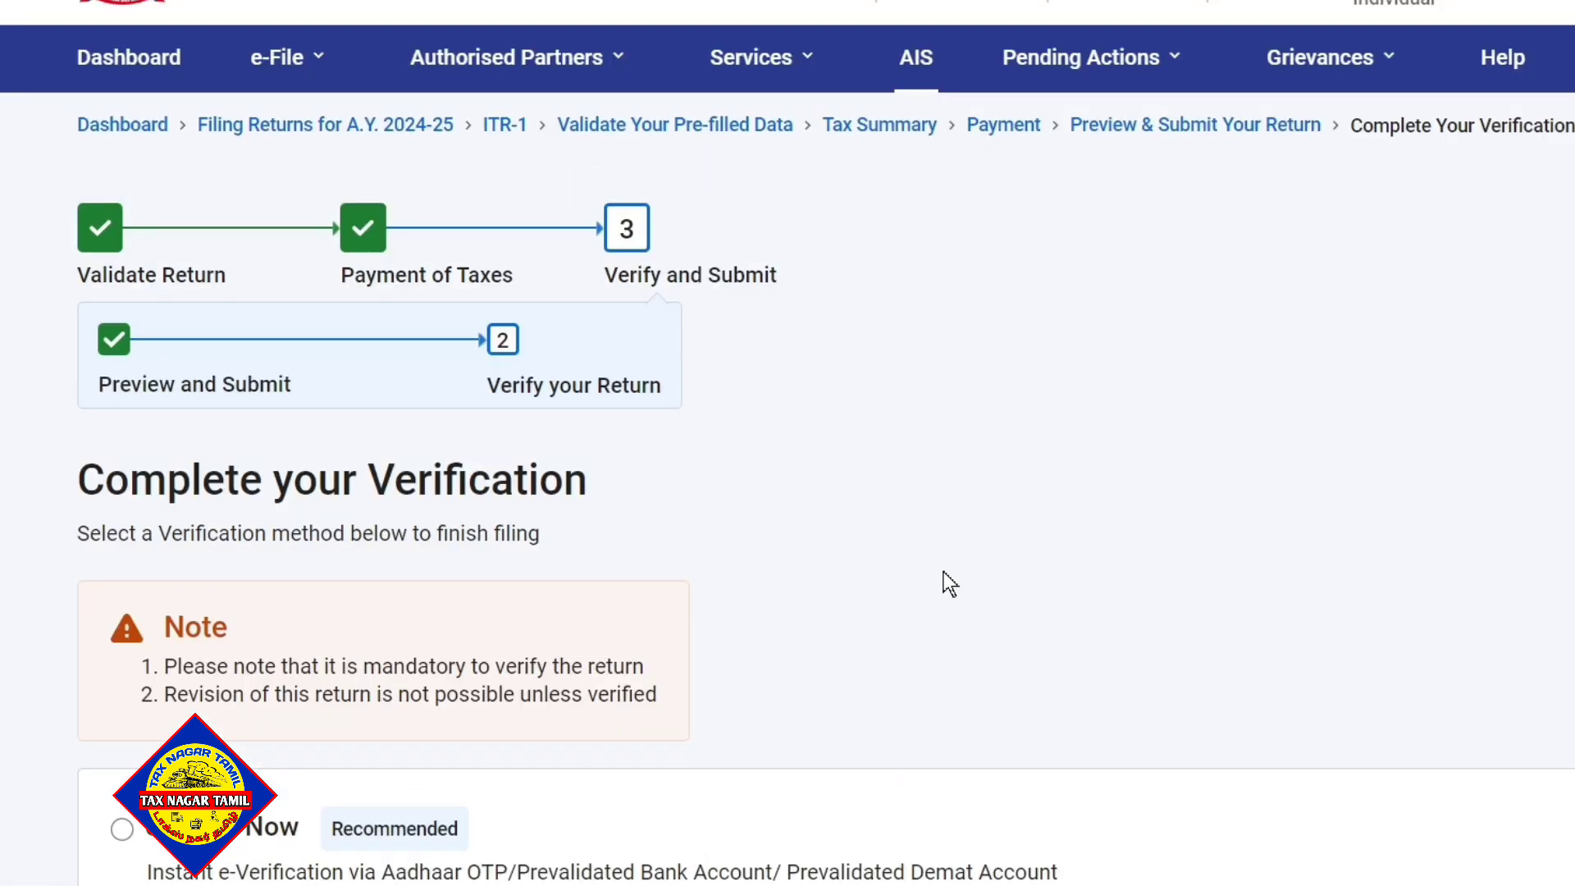
scroll(1119, 426, down, 5)
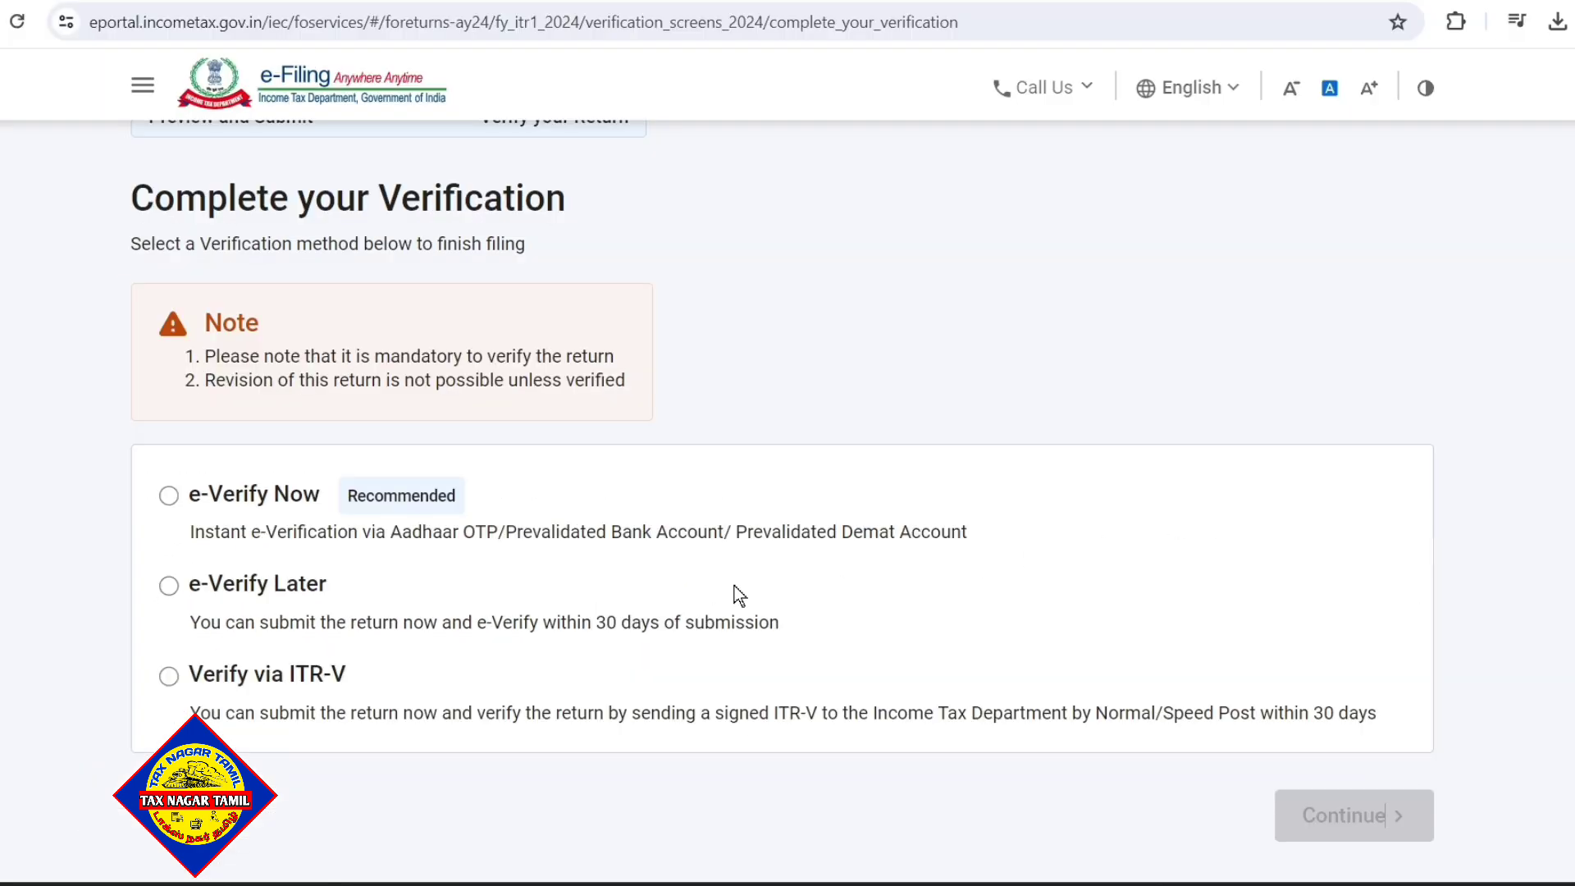
click(168, 497)
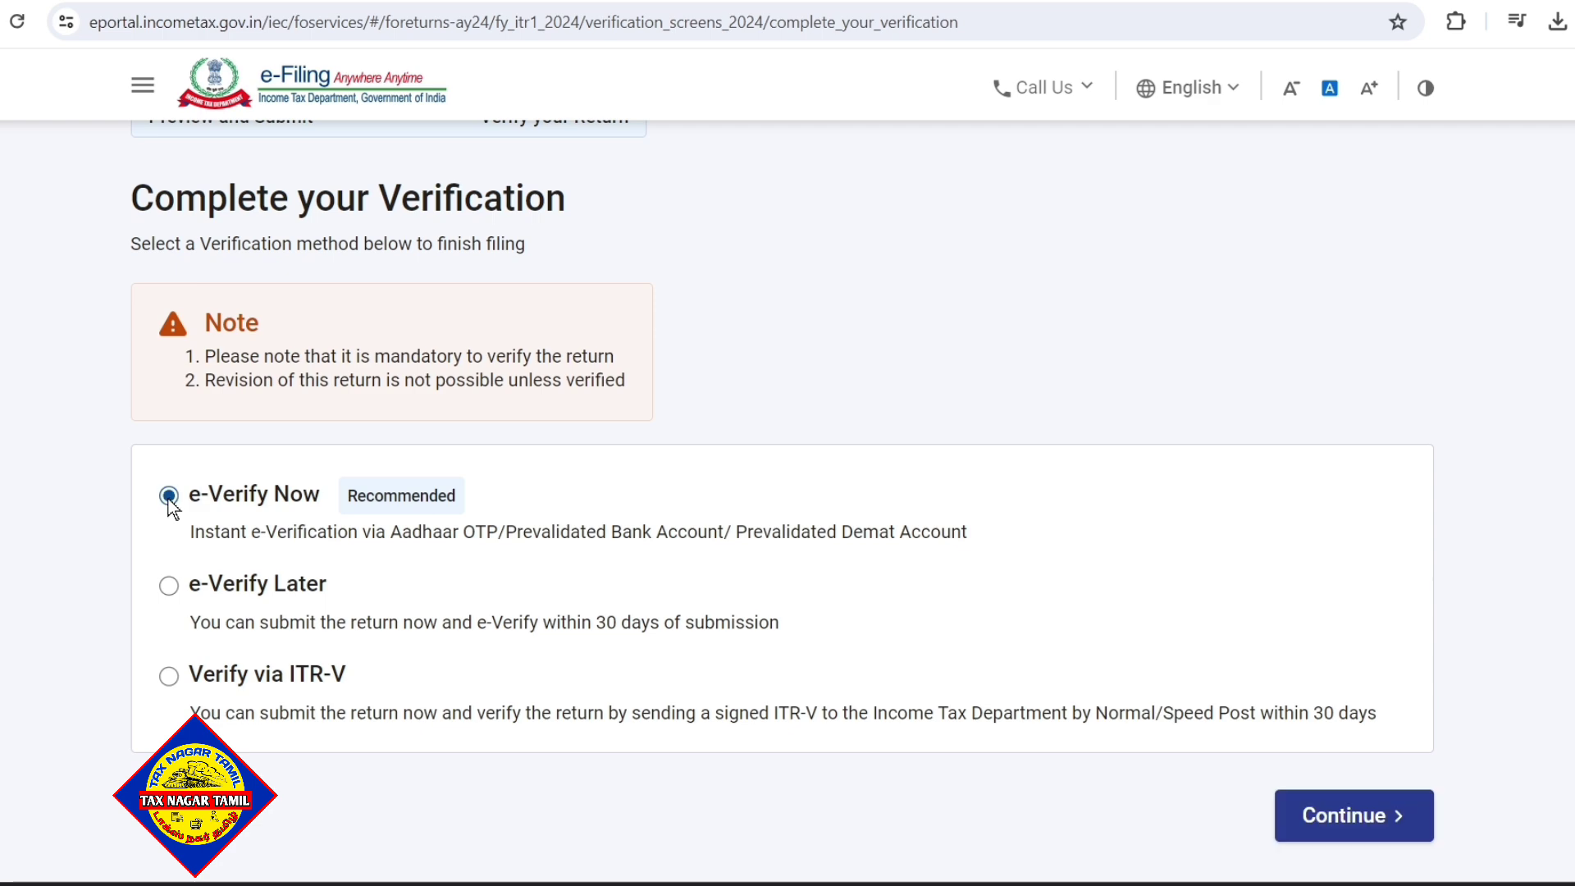
click(1352, 817)
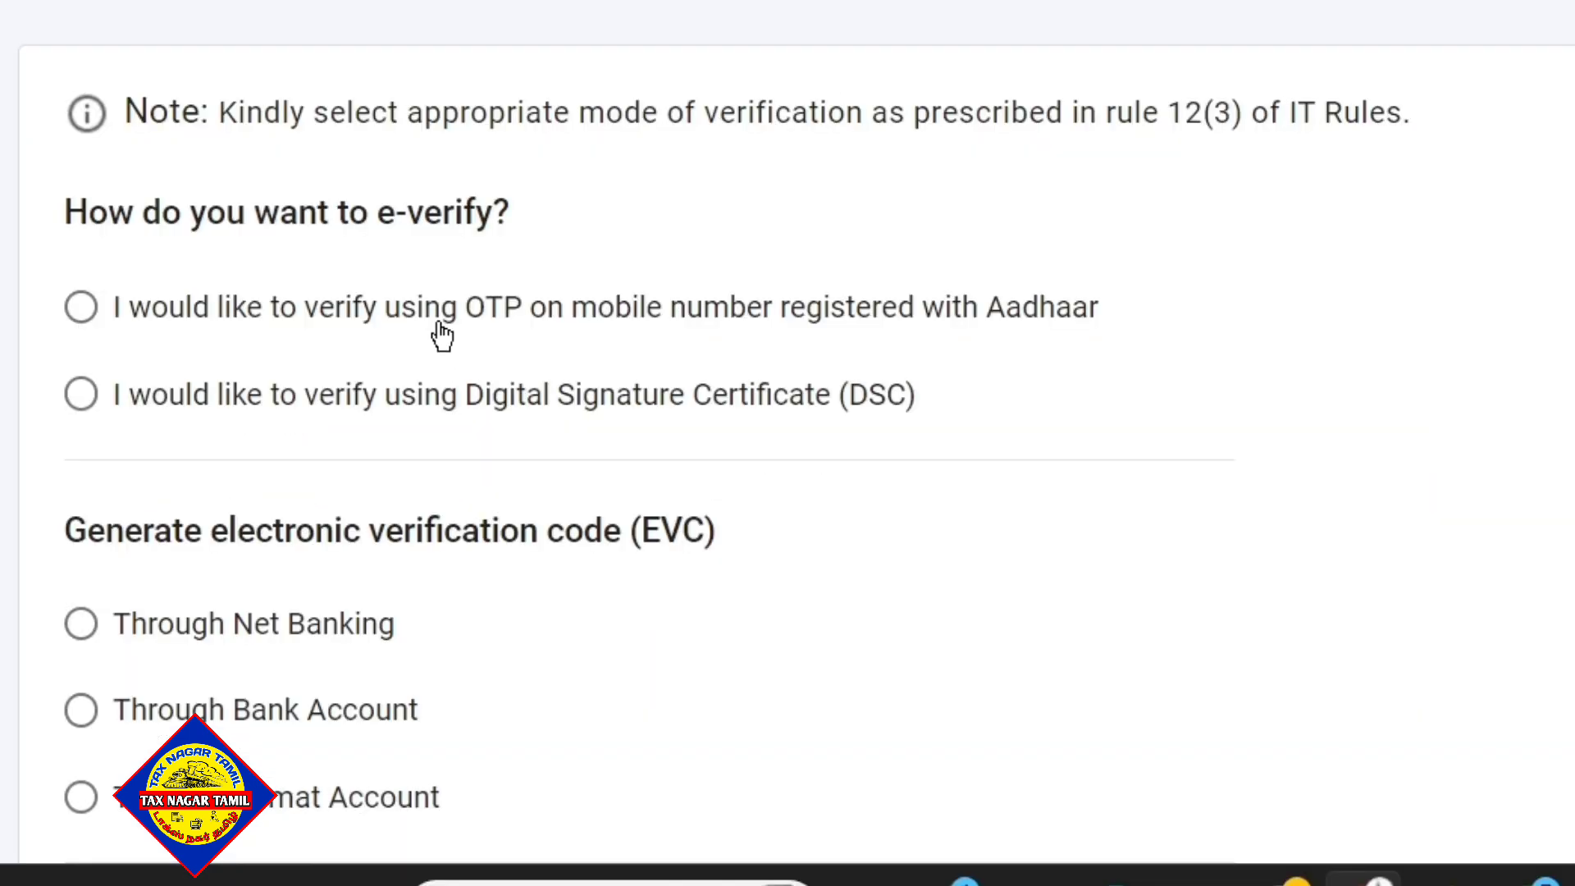
Choose OTP on the Aadhaar-registered mobile for e-verification, accept the Aadhaar validation consent, and generate the OTP
scroll(440, 334, down, 3)
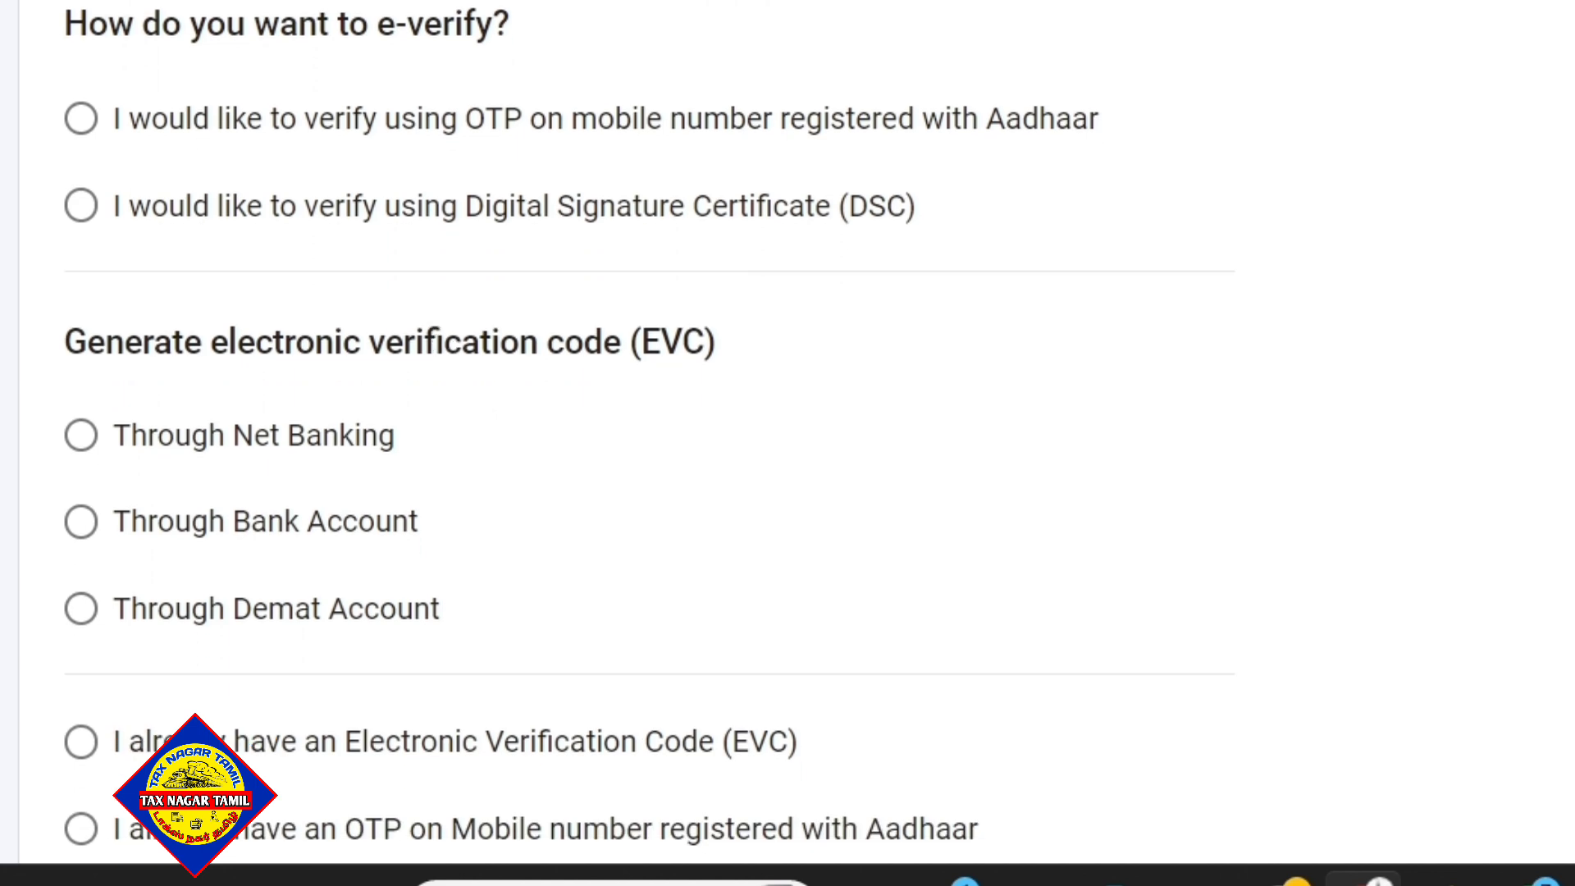
click(81, 119)
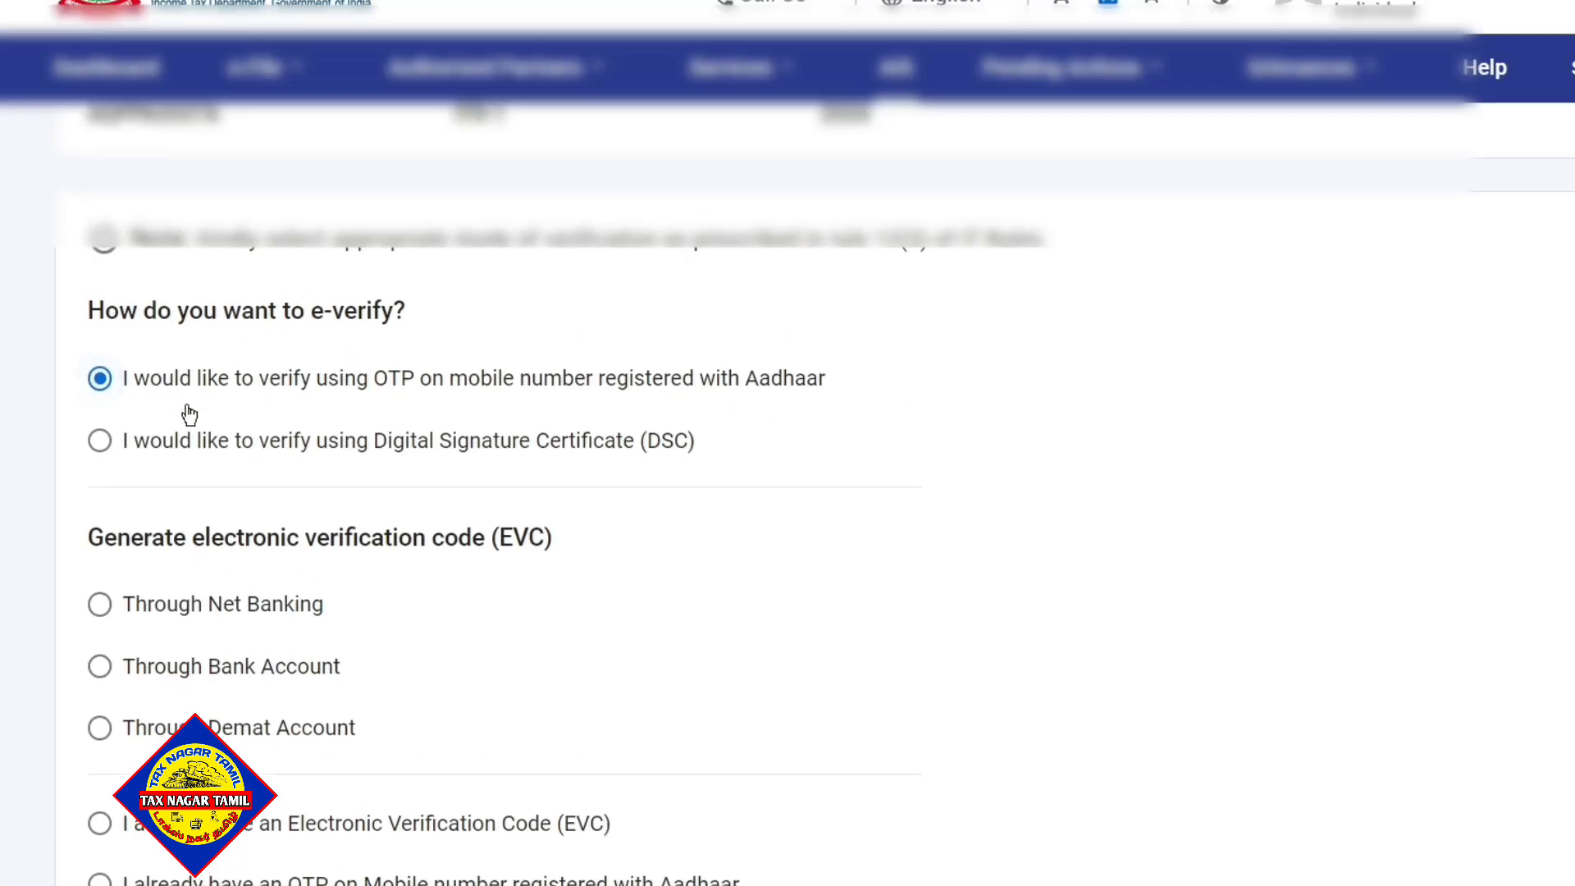
scroll(925, 562, down, 1)
scroll(1329, 563, down, 3)
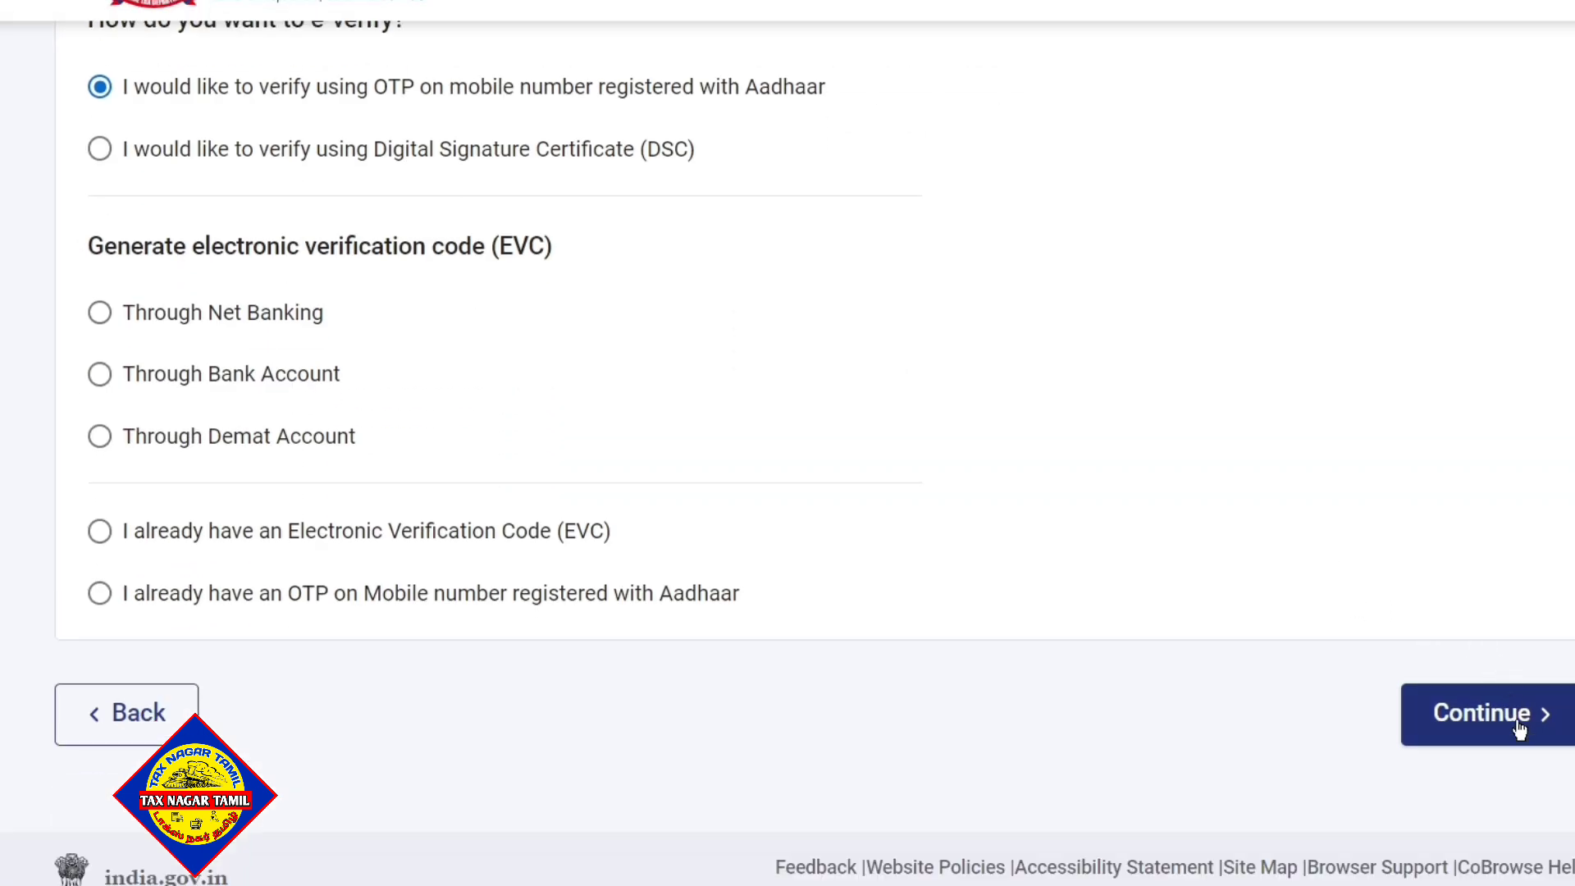
click(1509, 697)
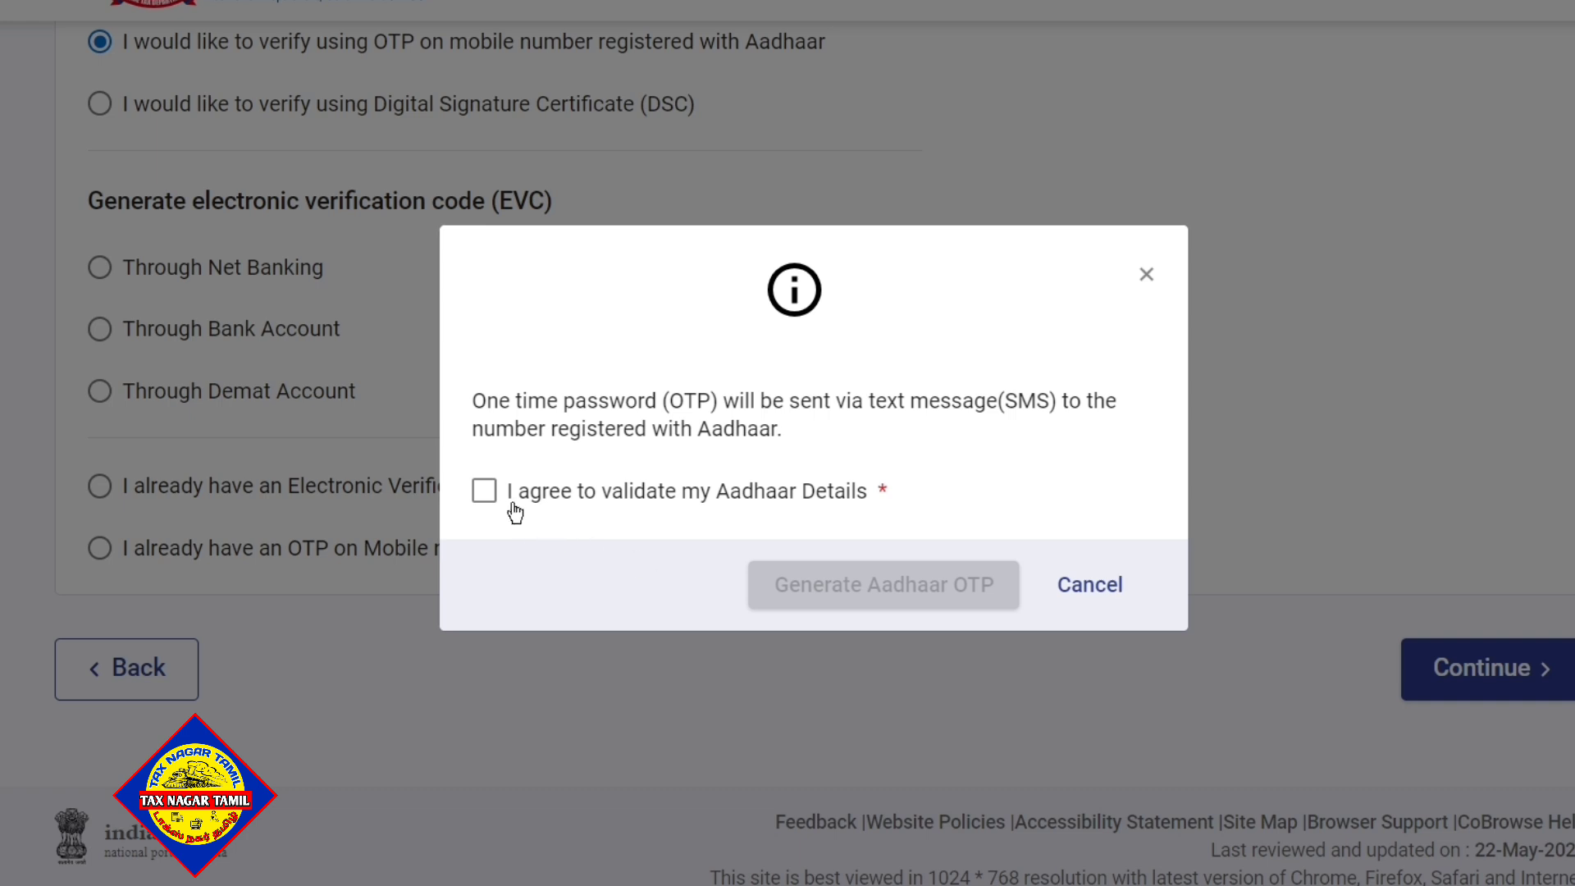
click(486, 492)
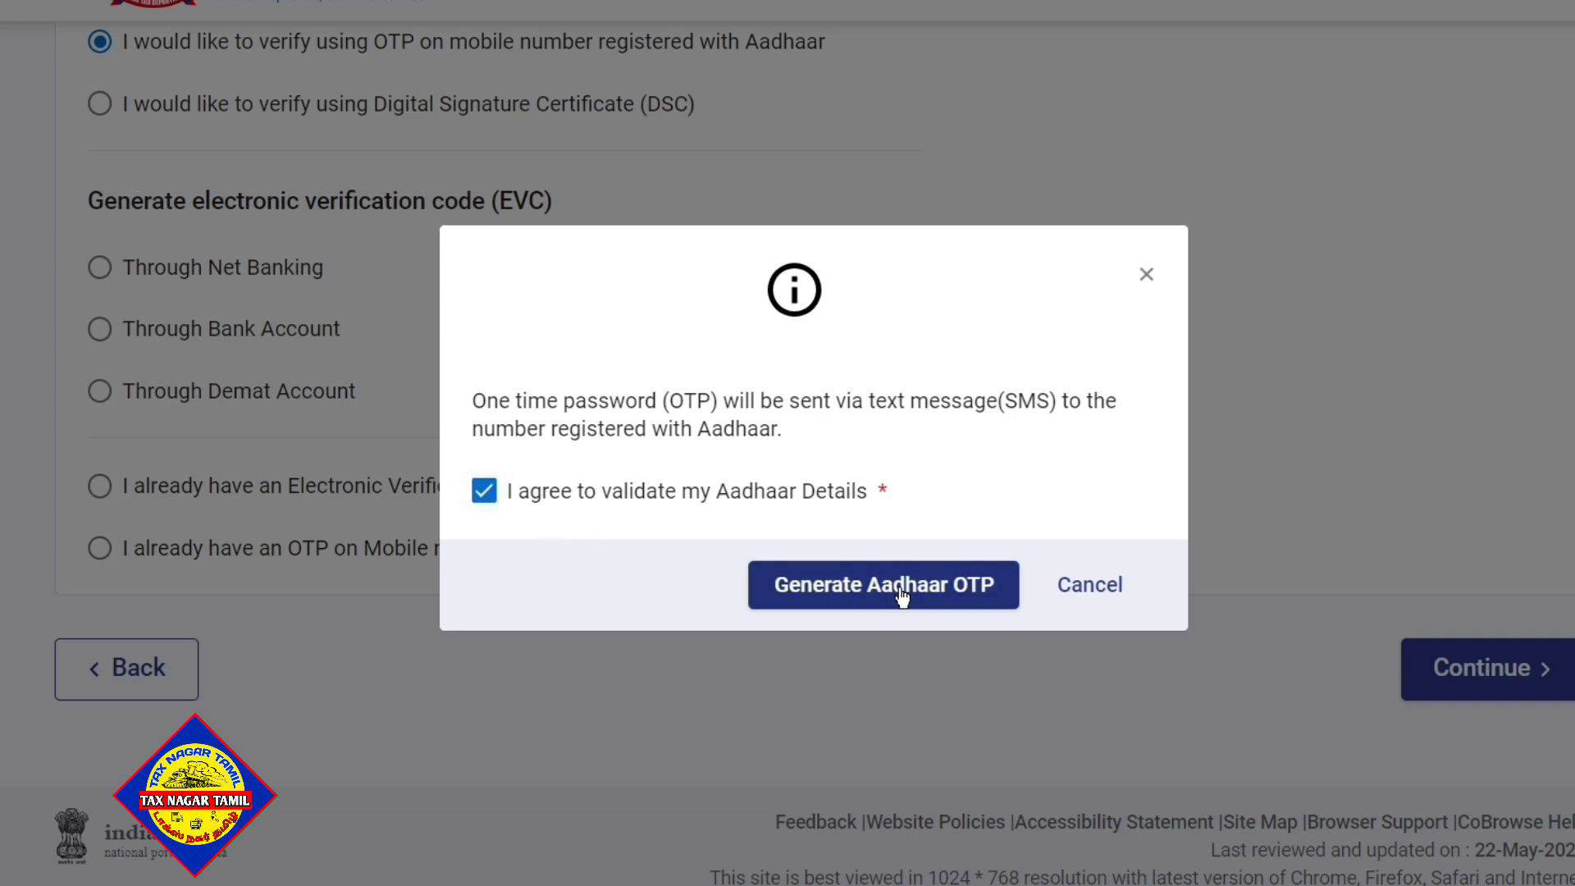
click(935, 587)
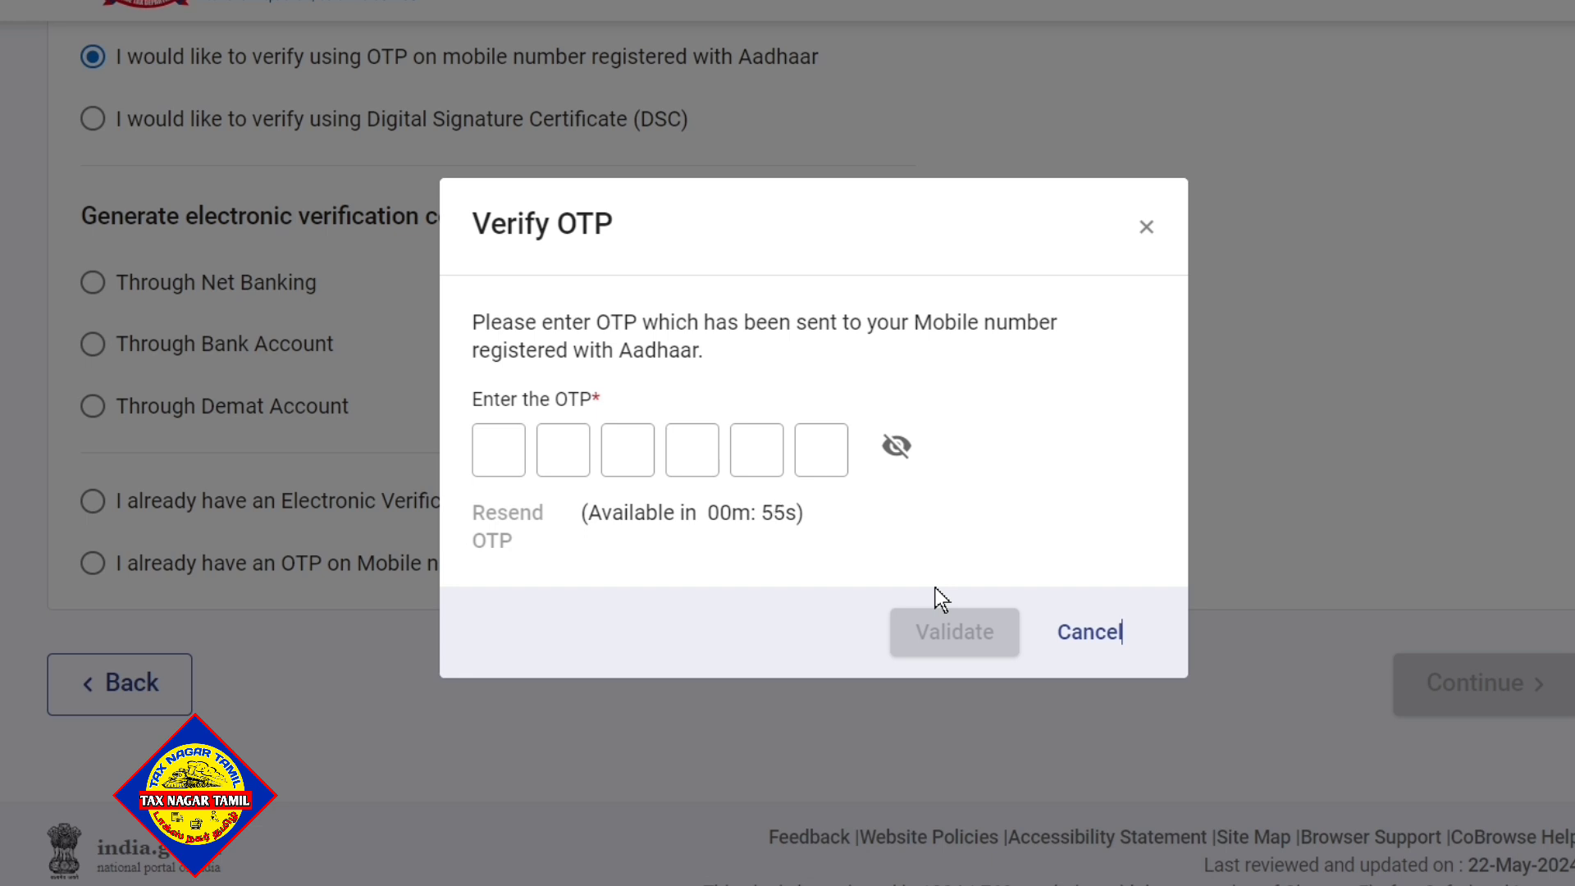
Enter the received six-digit Aadhaar OTP with digits shown, and validate it
click(896, 446)
click(498, 450)
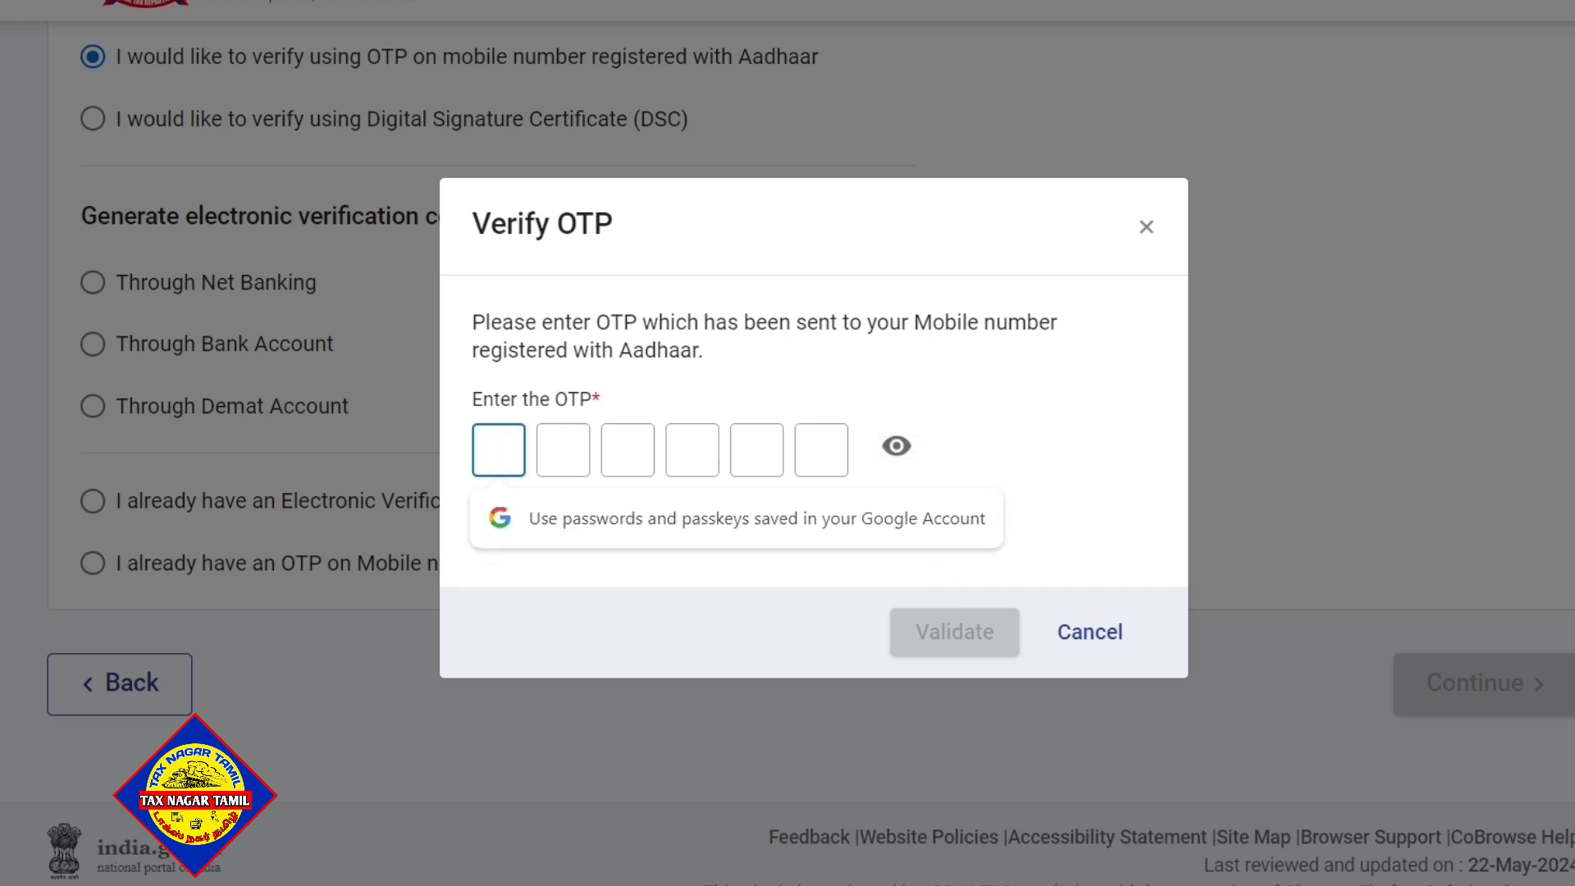
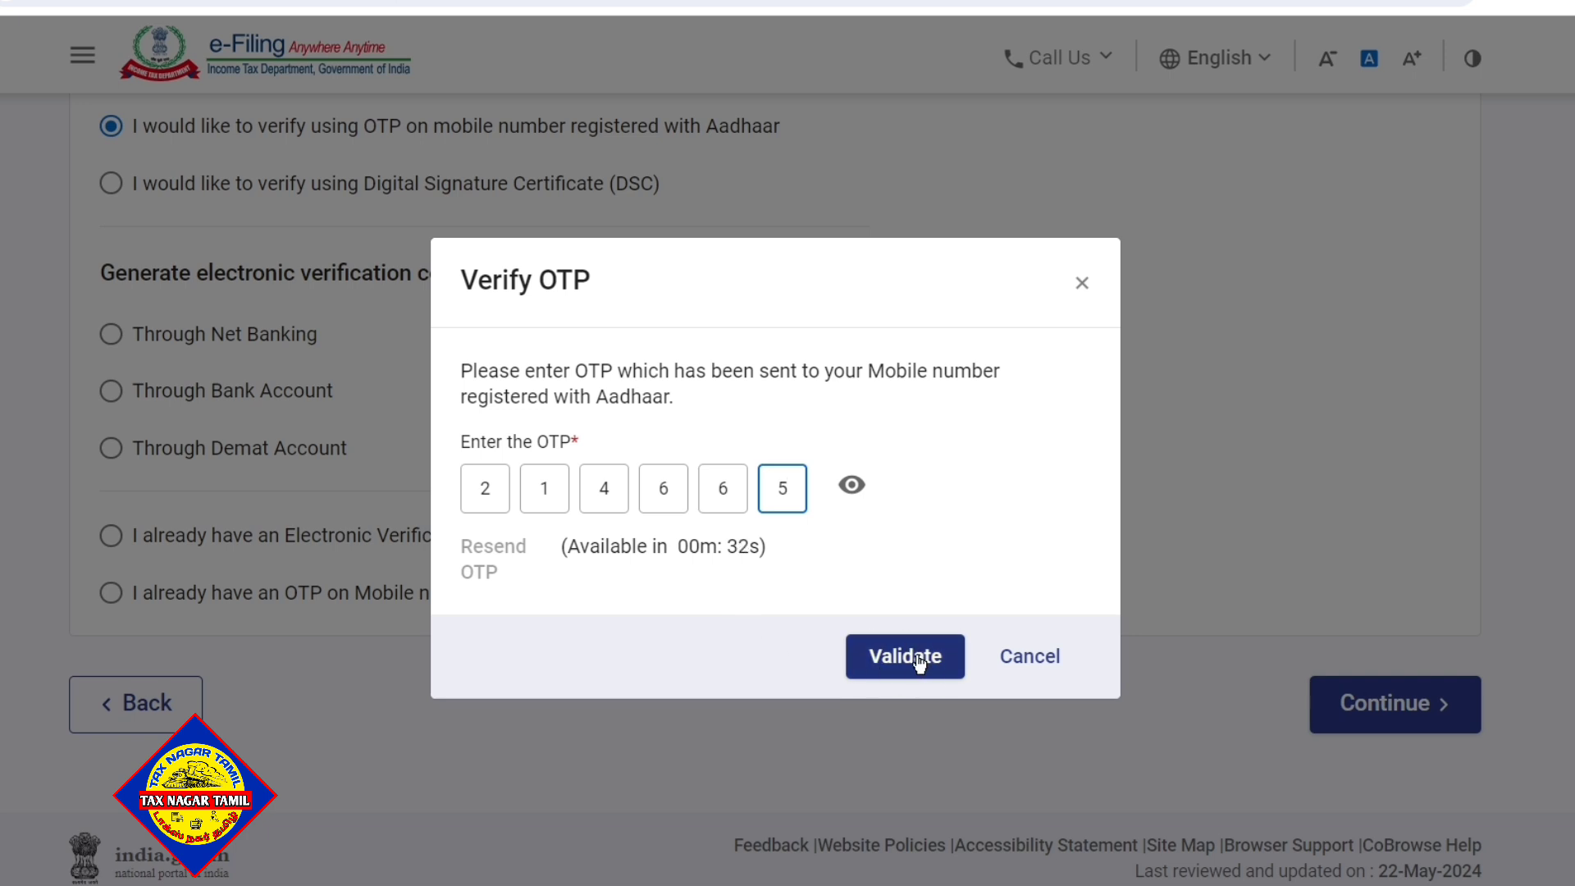
click(917, 657)
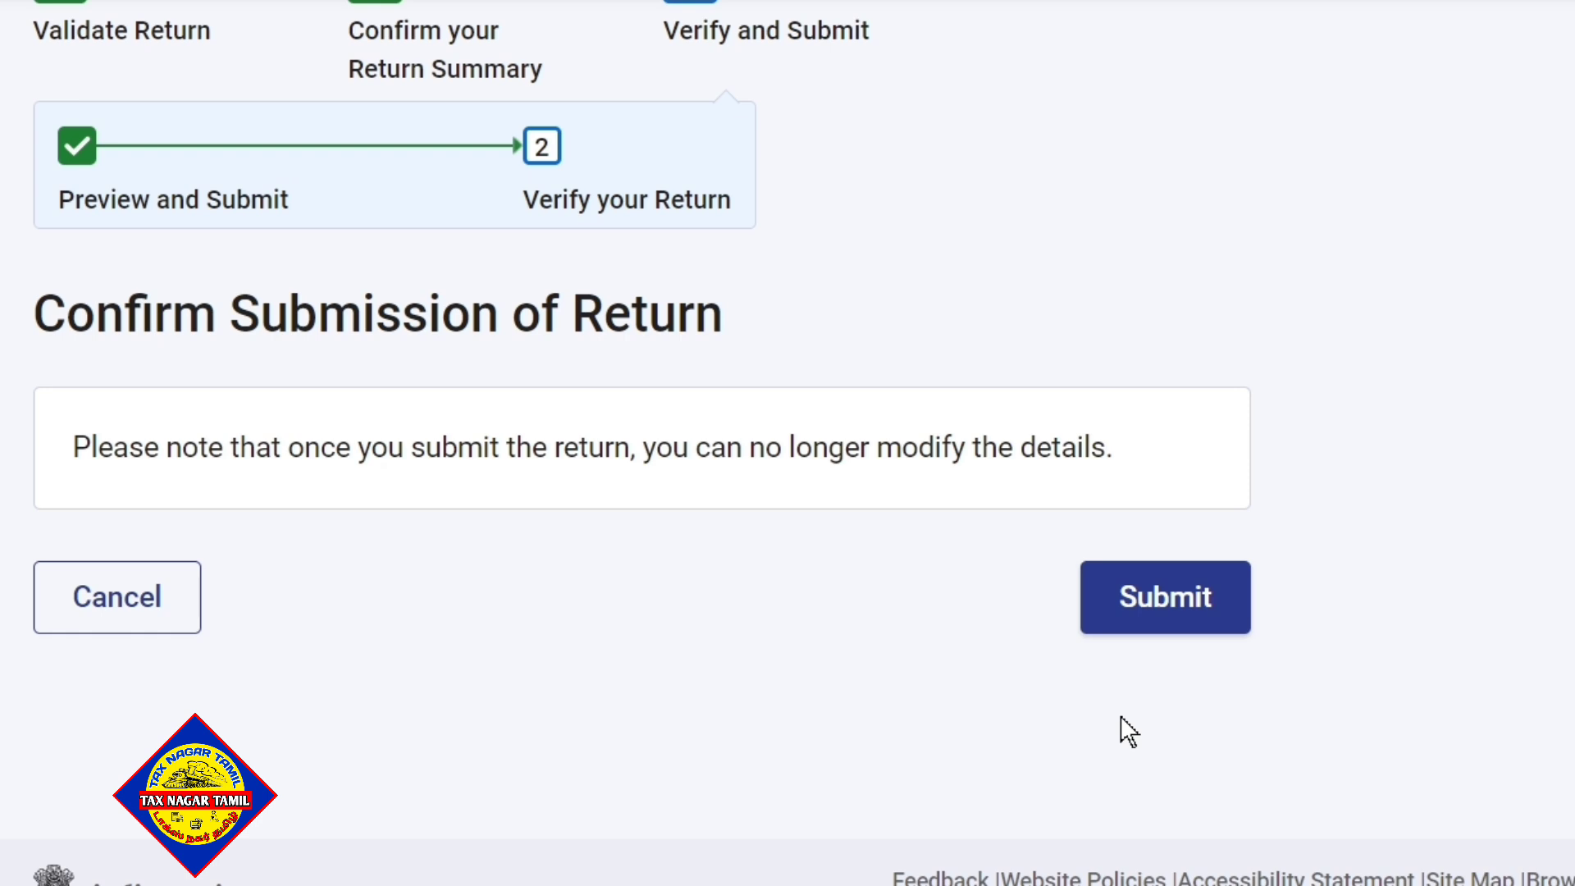
Submit the verified return and download its acknowledgement receipt as a PDF
click(1195, 615)
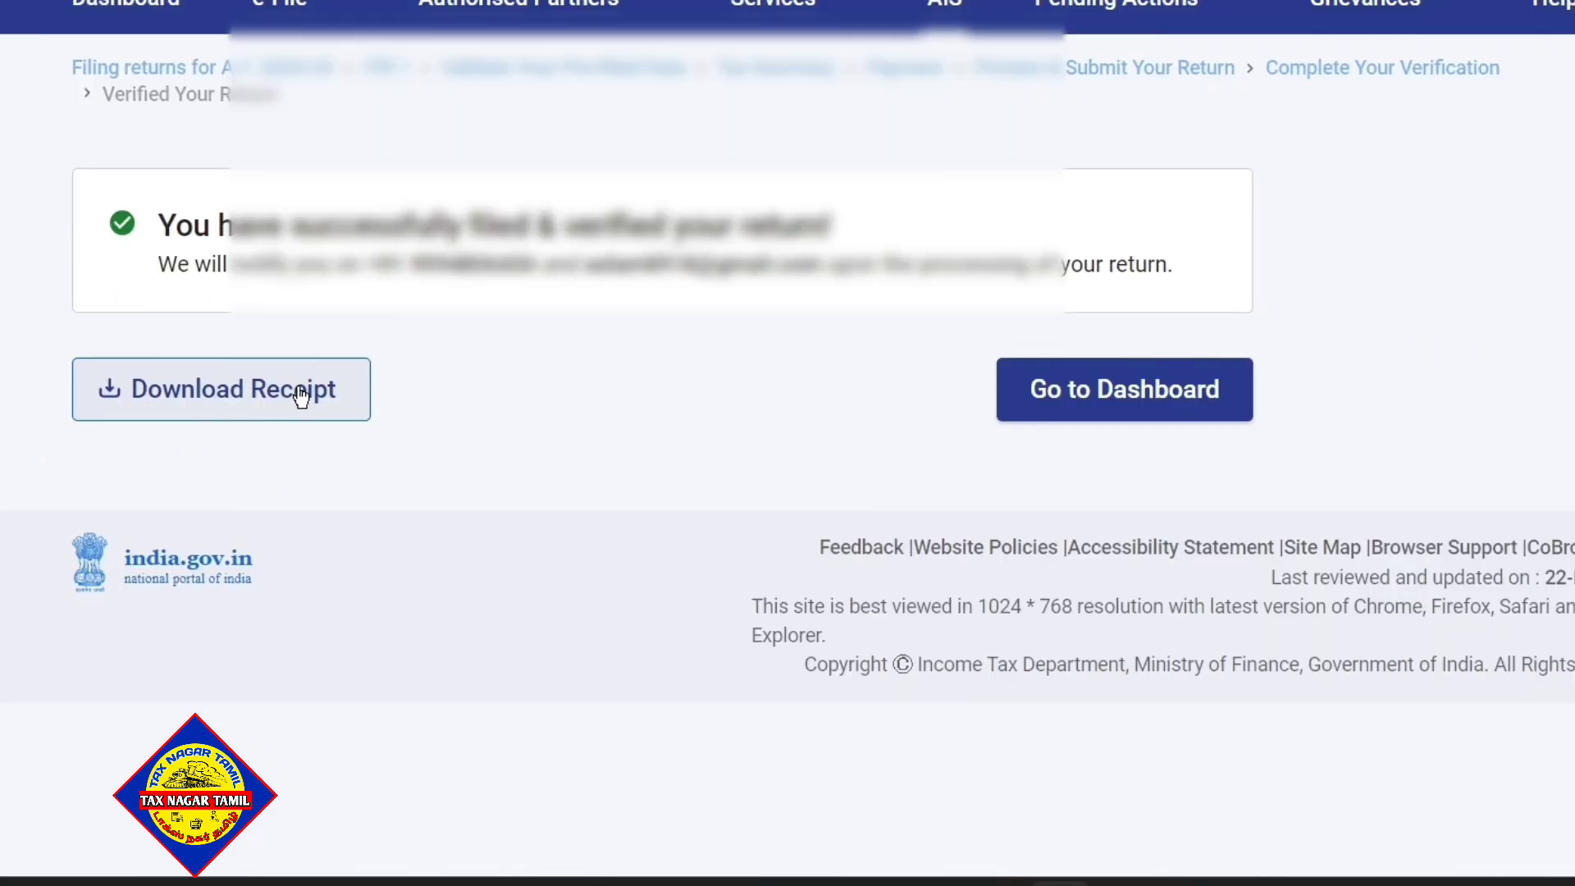
click(304, 504)
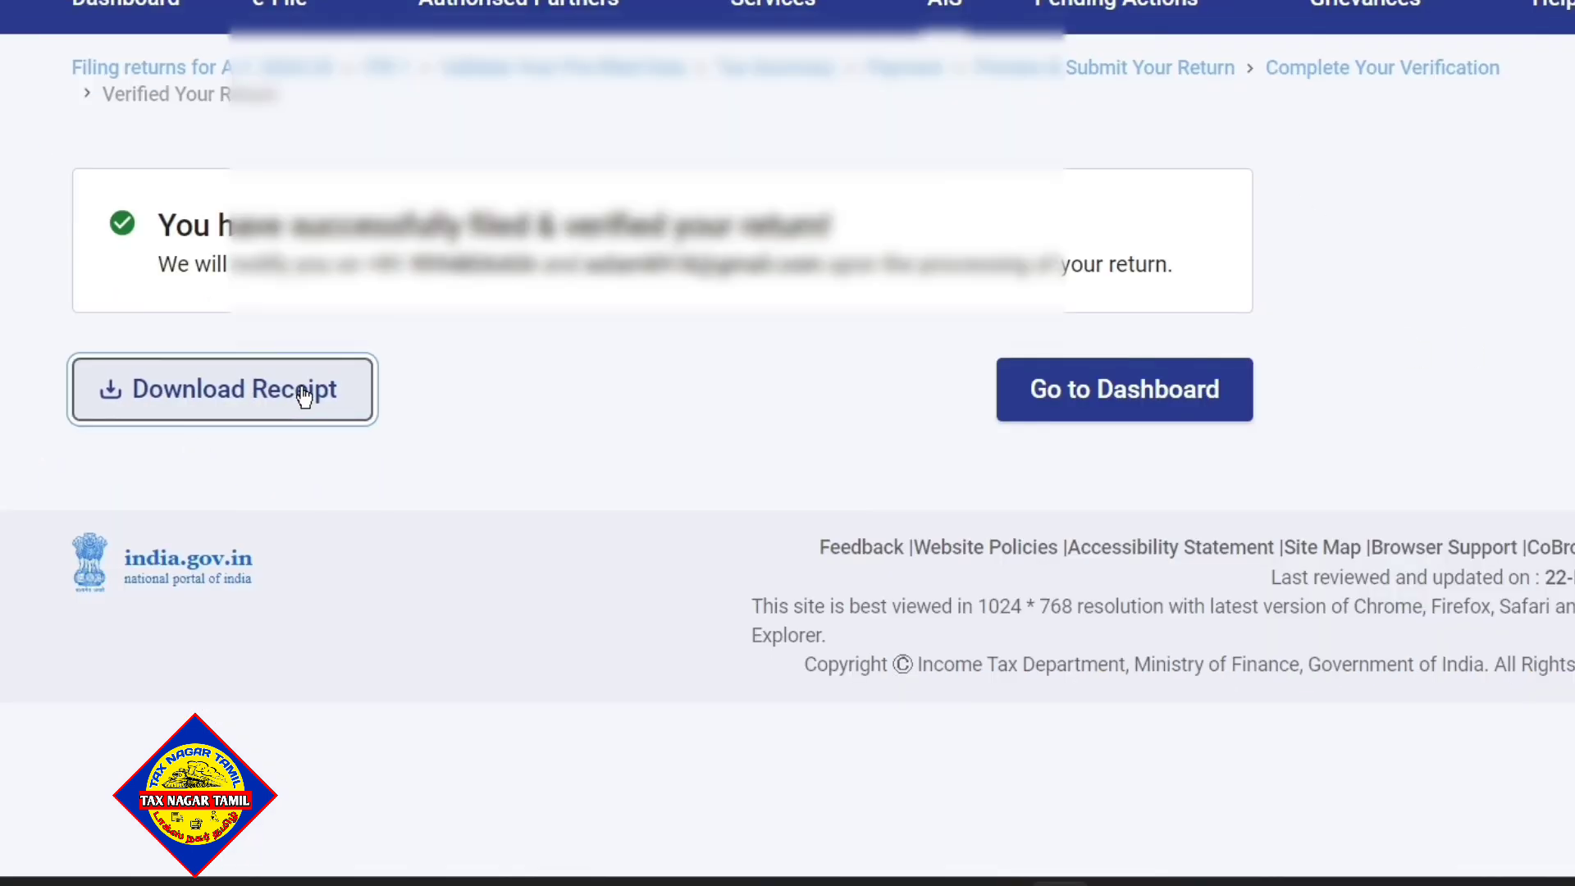
click(198, 380)
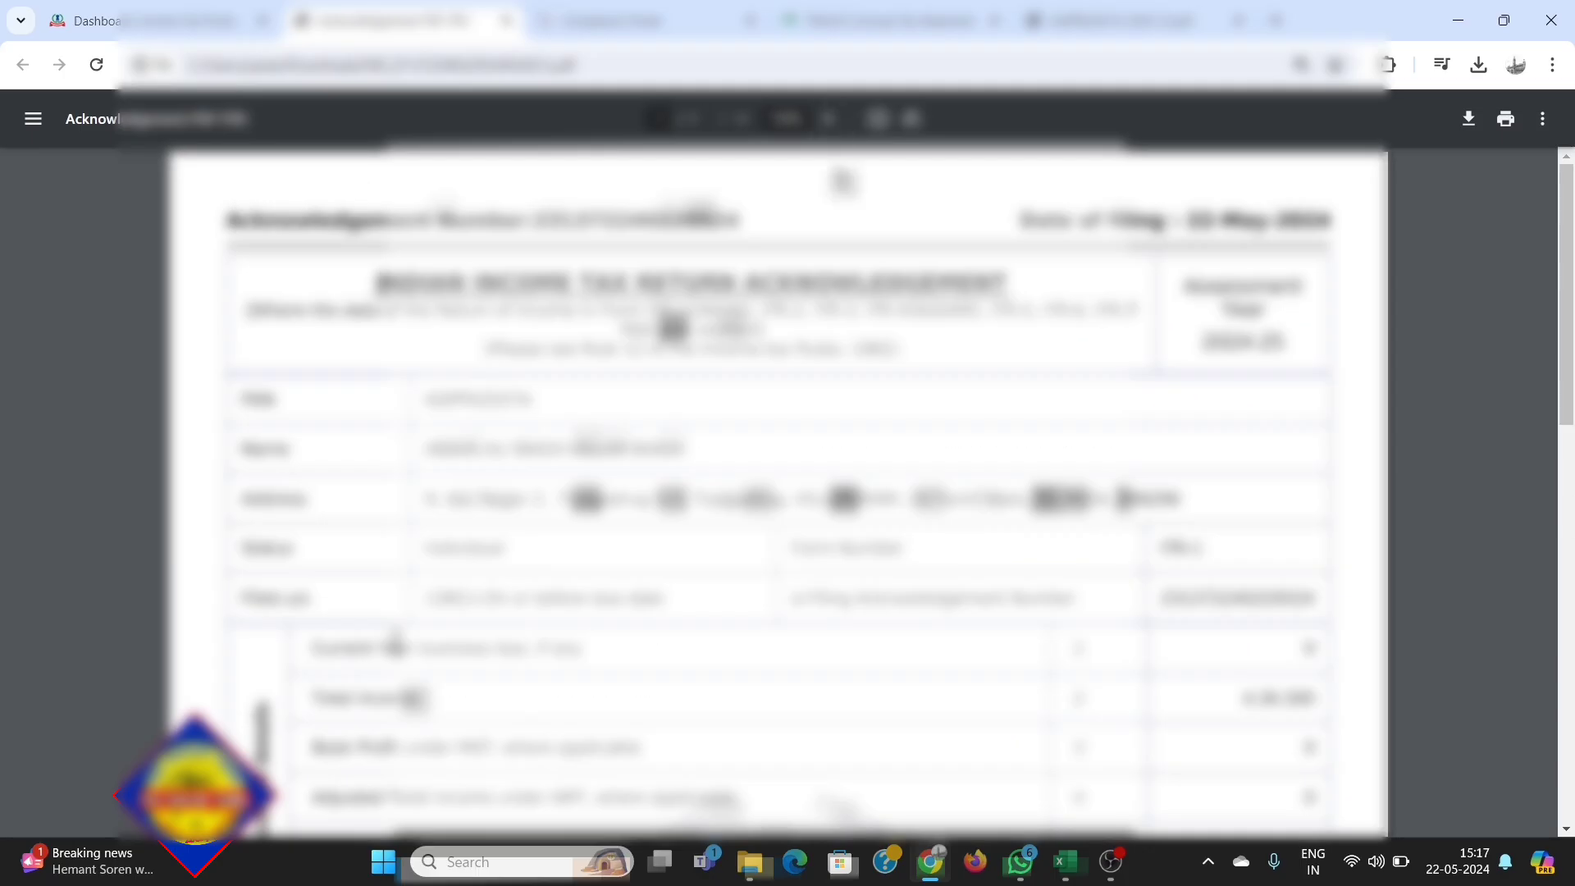
Scroll through the A.Y. 2024-25 acknowledgement's tax tables to the verification section
scroll(1140, 439, down, 3)
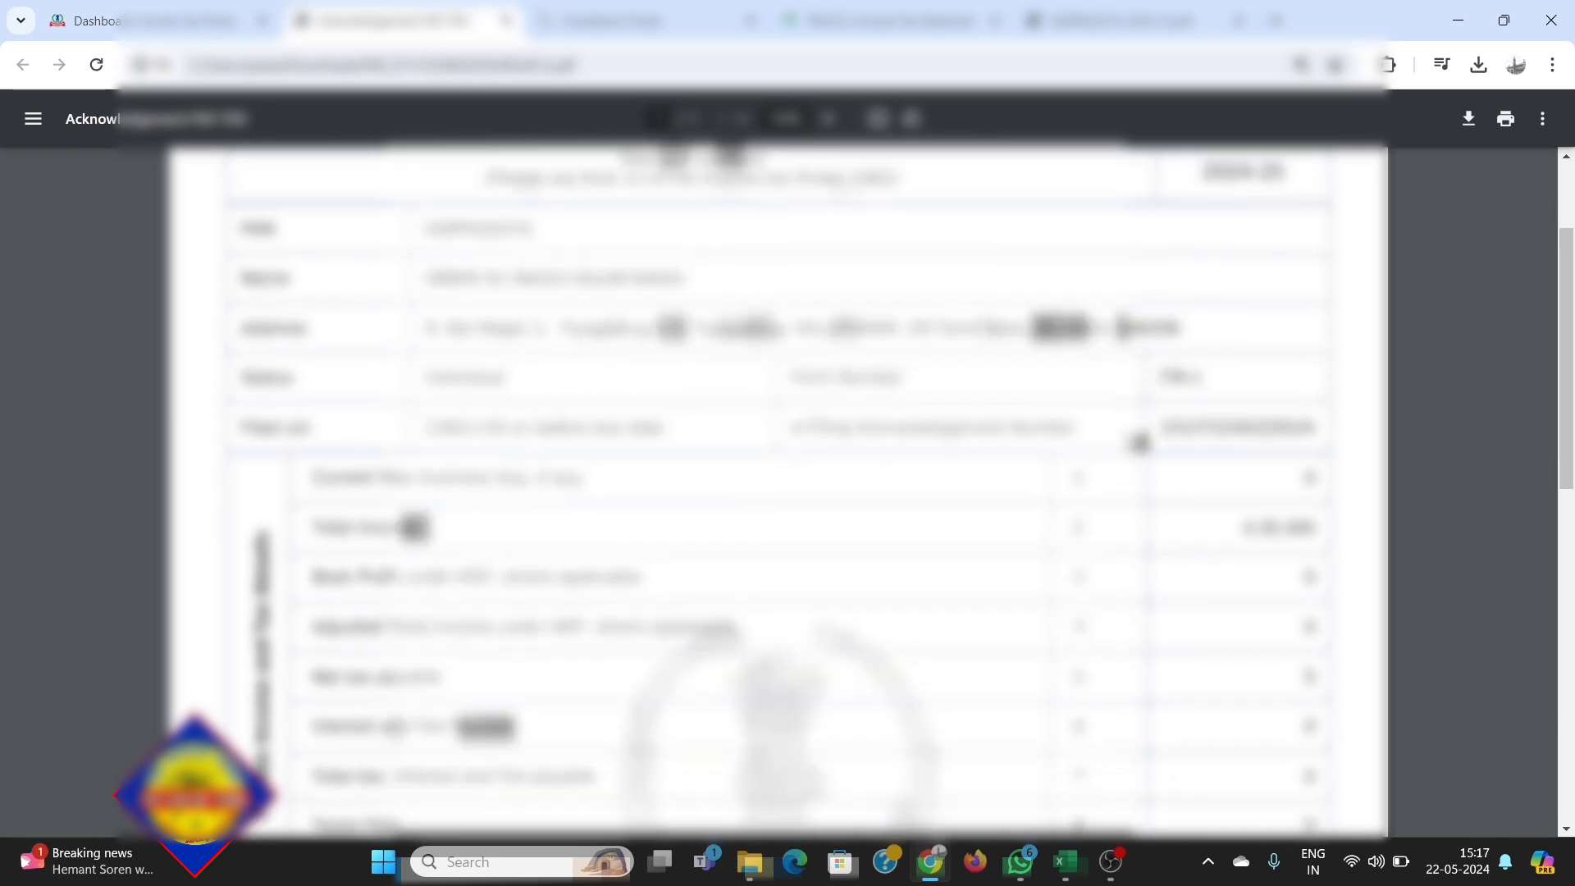
scroll(1139, 443, down, 10)
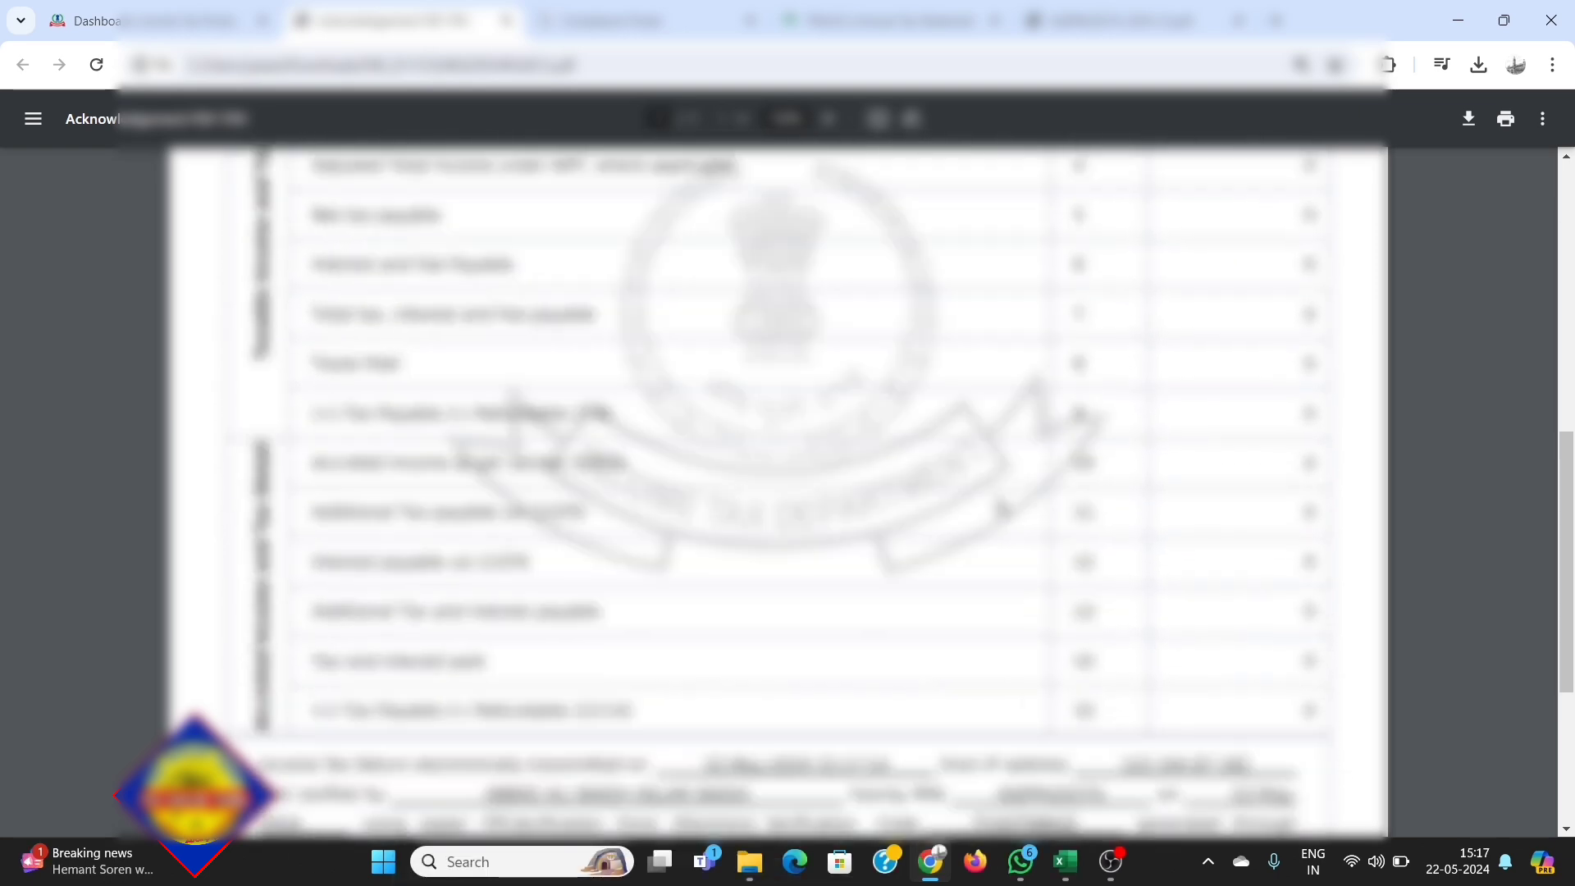
scroll(977, 529, down, 3)
scroll(976, 530, up, 5)
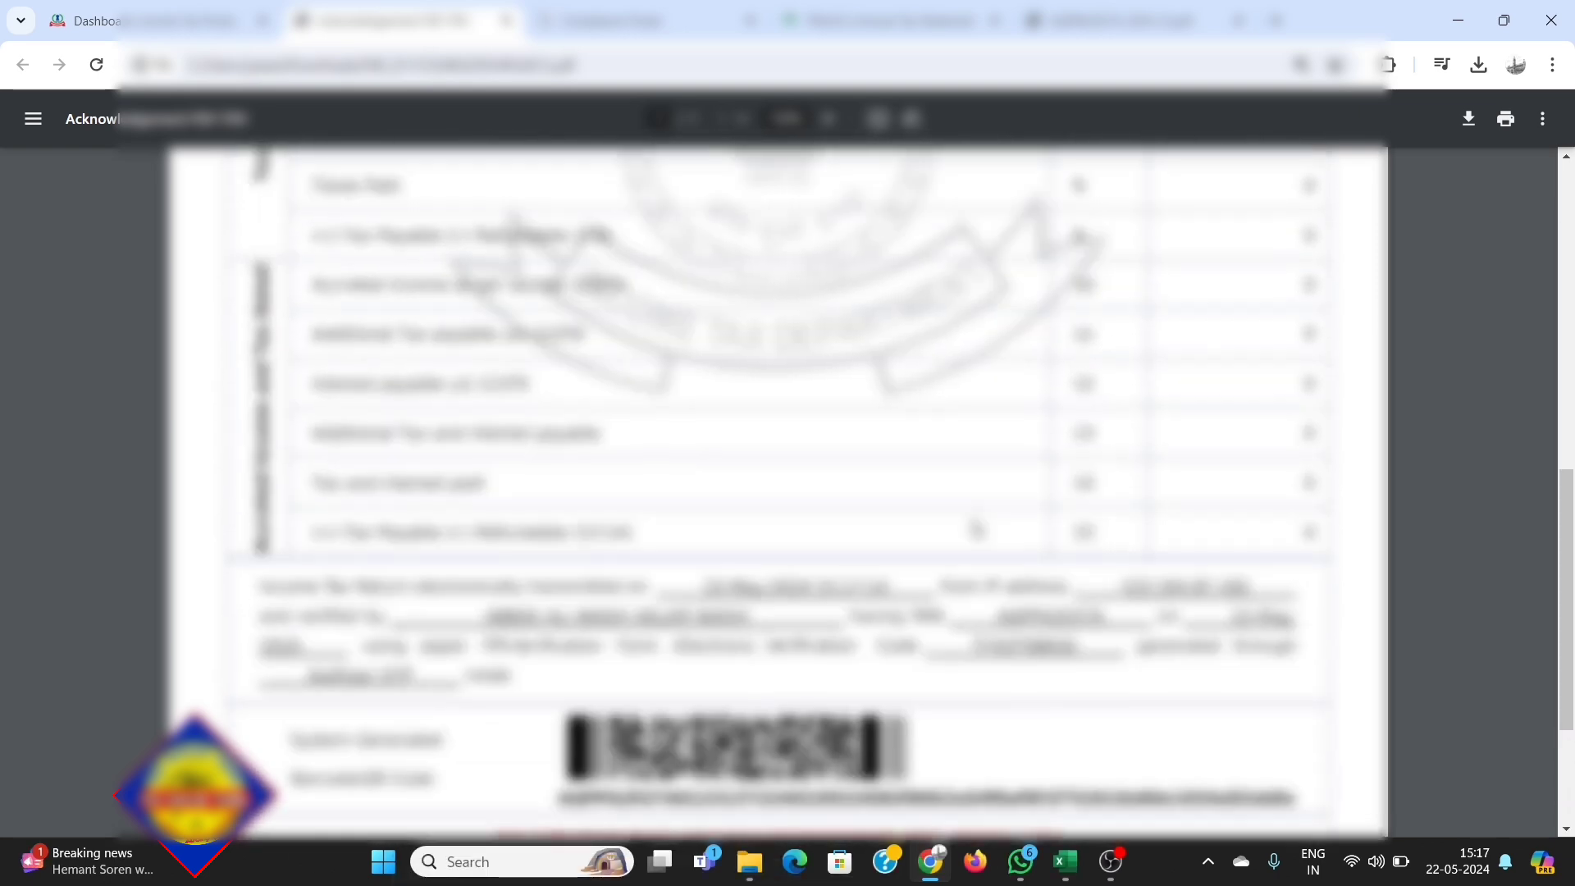